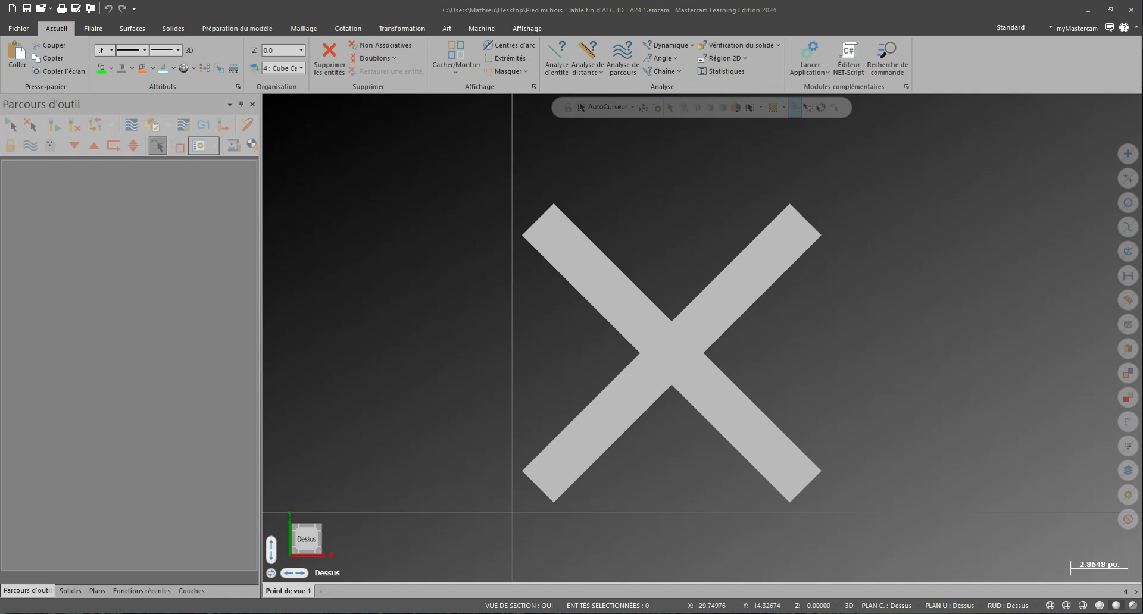
Step: Examine the crossed blocks and the table foot inside them from angled, right-side and front views
{"action": "middle_click_drag", "start_coordinate": [684, 535], "coordinate": [639, 475]}
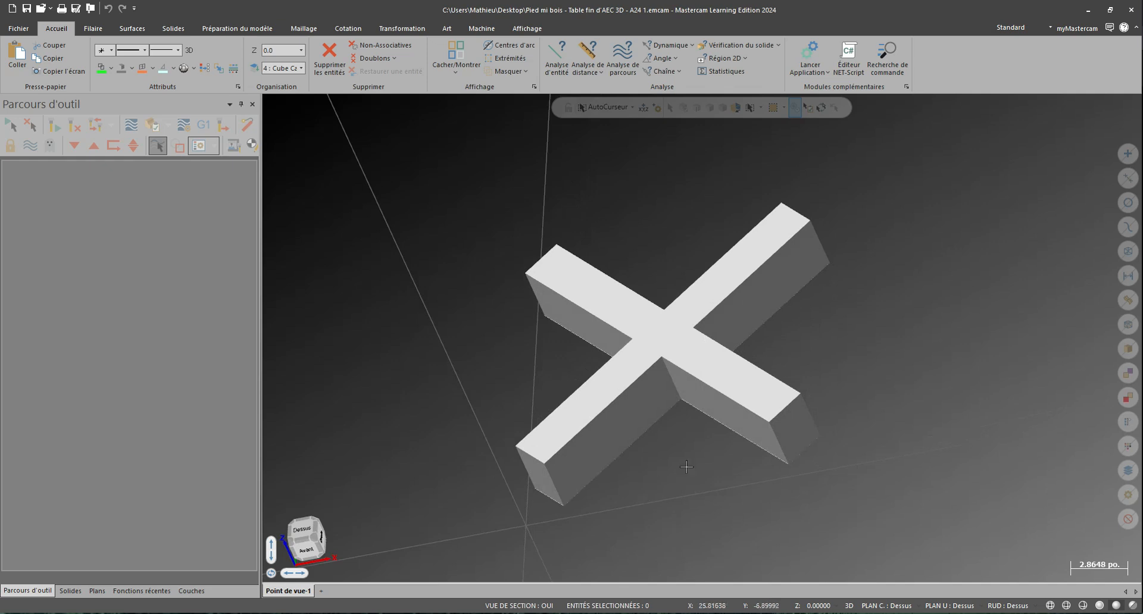
{"action": "scroll", "coordinate": [632, 468], "scroll_direction": "up", "scroll_amount": 1}
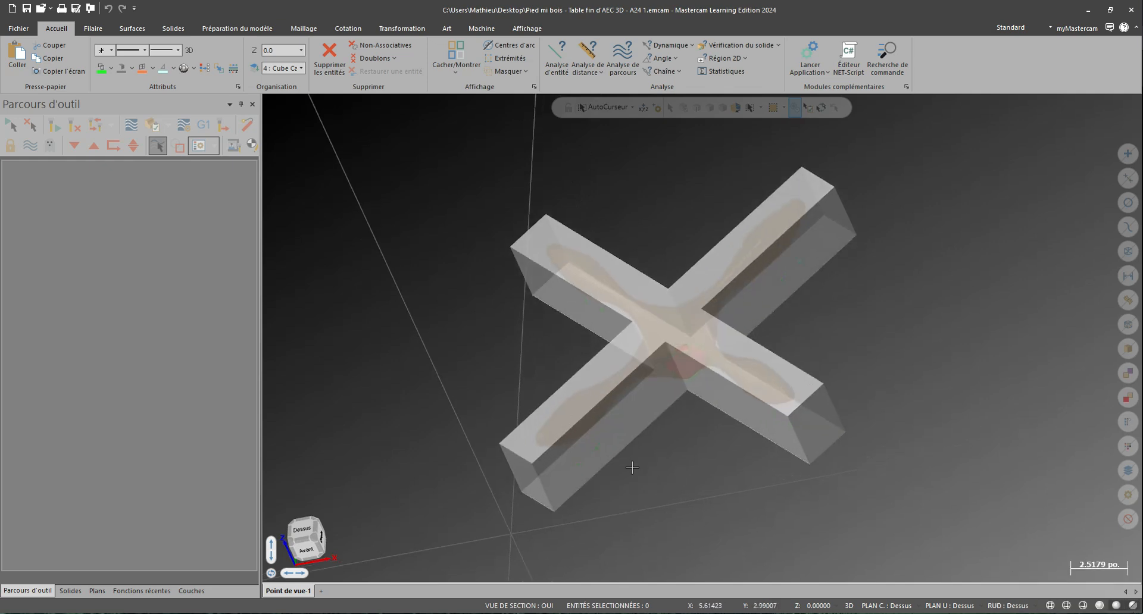
{"action": "scroll", "coordinate": [632, 467], "scroll_direction": "up", "scroll_amount": 2}
{"action": "mouse_move", "coordinate": [632, 467]}
{"action": "middle_mouse_down"}
{"action": "mouse_move", "coordinate": [666, 417]}
{"action": "mouse_move", "coordinate": [664, 367]}
{"action": "middle_mouse_up"}
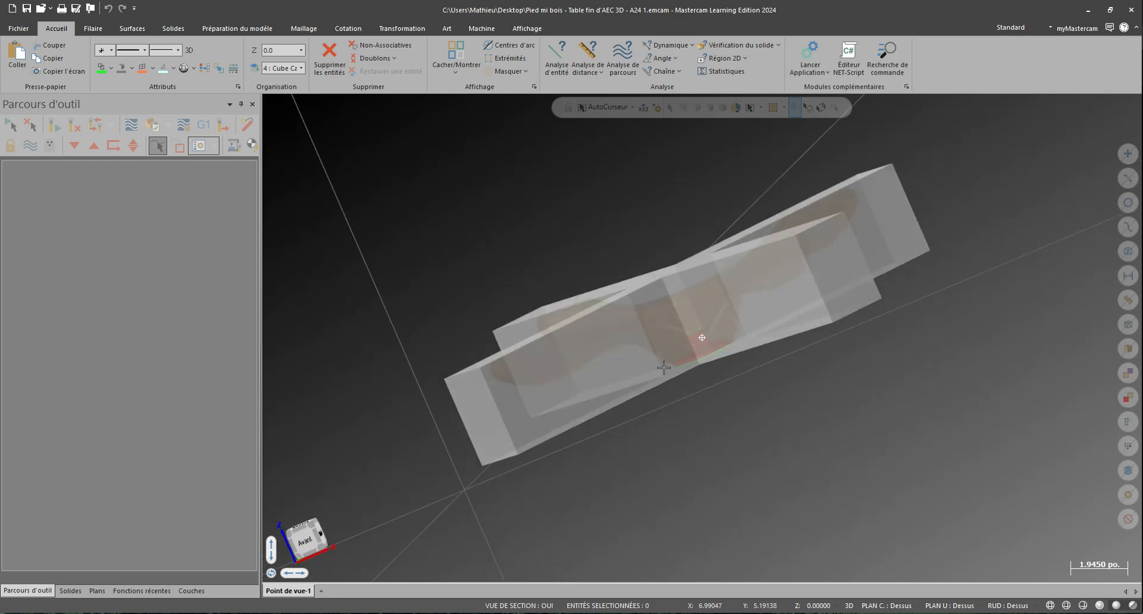
{"action": "right_click", "coordinate": [655, 181]}
{"action": "left_click", "coordinate": [736, 271]}
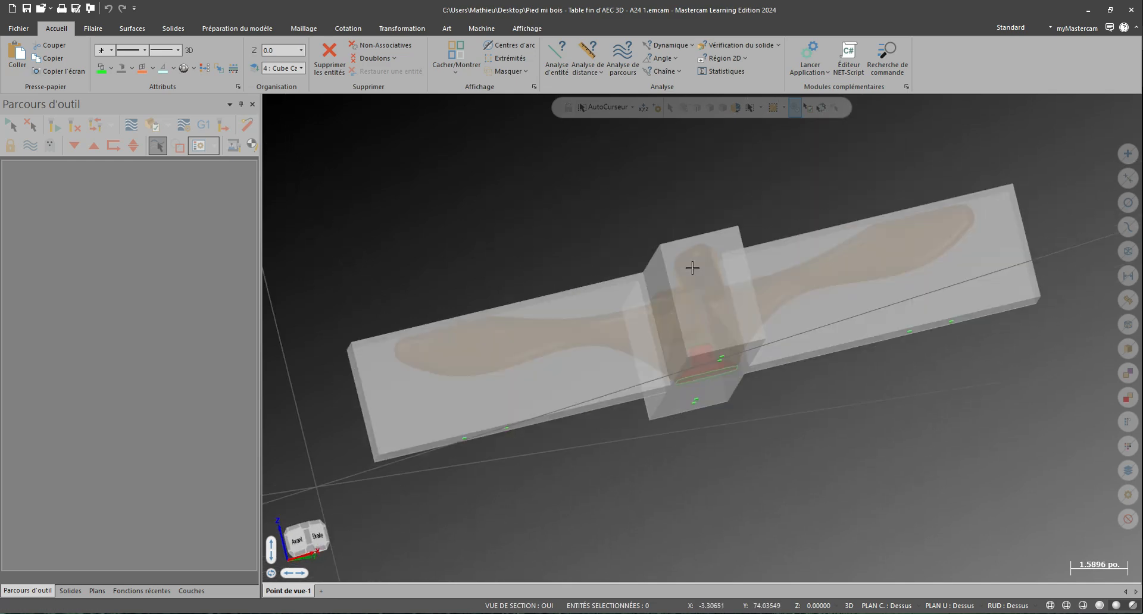
{"action": "scroll", "coordinate": [368, 203], "scroll_direction": "up", "scroll_amount": 1}
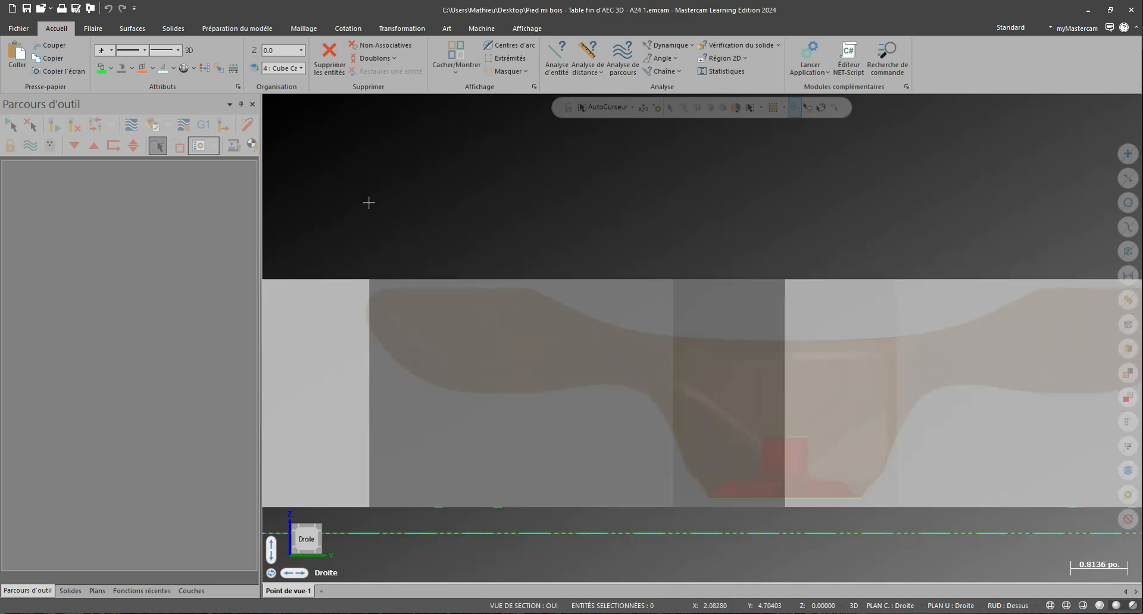
{"action": "scroll", "coordinate": [748, 522], "scroll_direction": "up", "scroll_amount": 1}
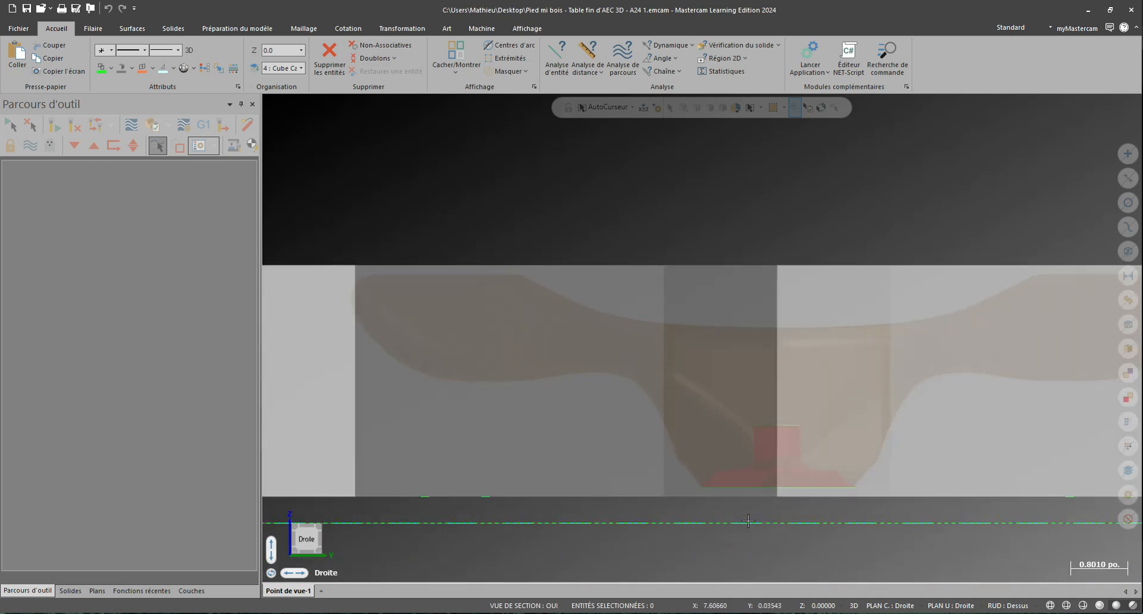
{"action": "scroll", "coordinate": [720, 211], "scroll_direction": "down", "scroll_amount": 1}
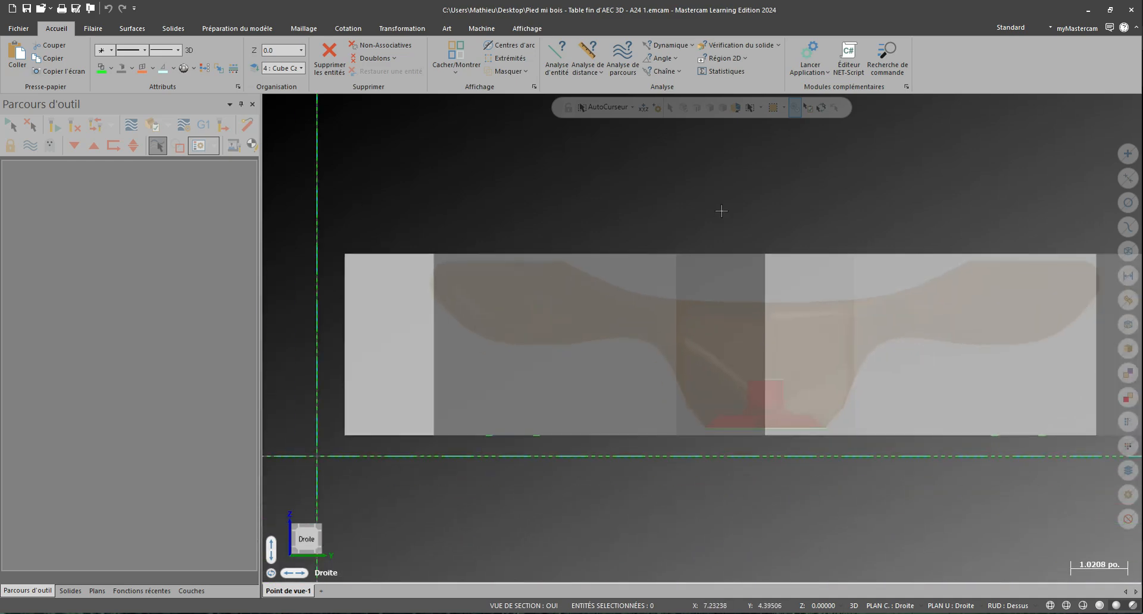
{"action": "key", "text": "alt+2"}
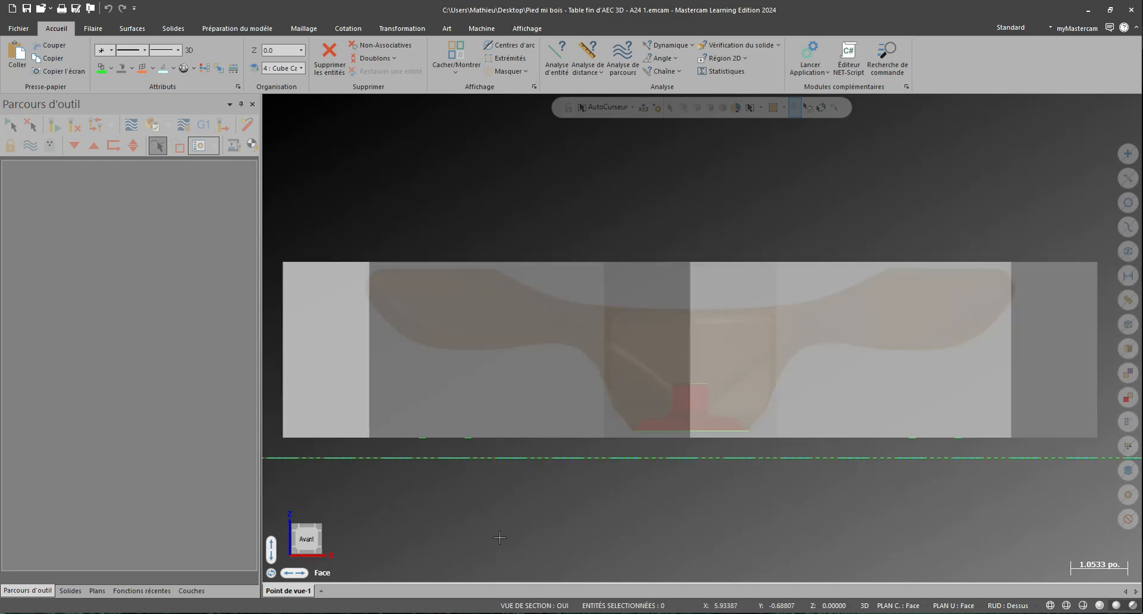
{"action": "middle_click_drag", "start_coordinate": [671, 475], "coordinate": [755, 280]}
{"action": "scroll", "coordinate": [756, 280], "scroll_direction": "up", "scroll_amount": 3}
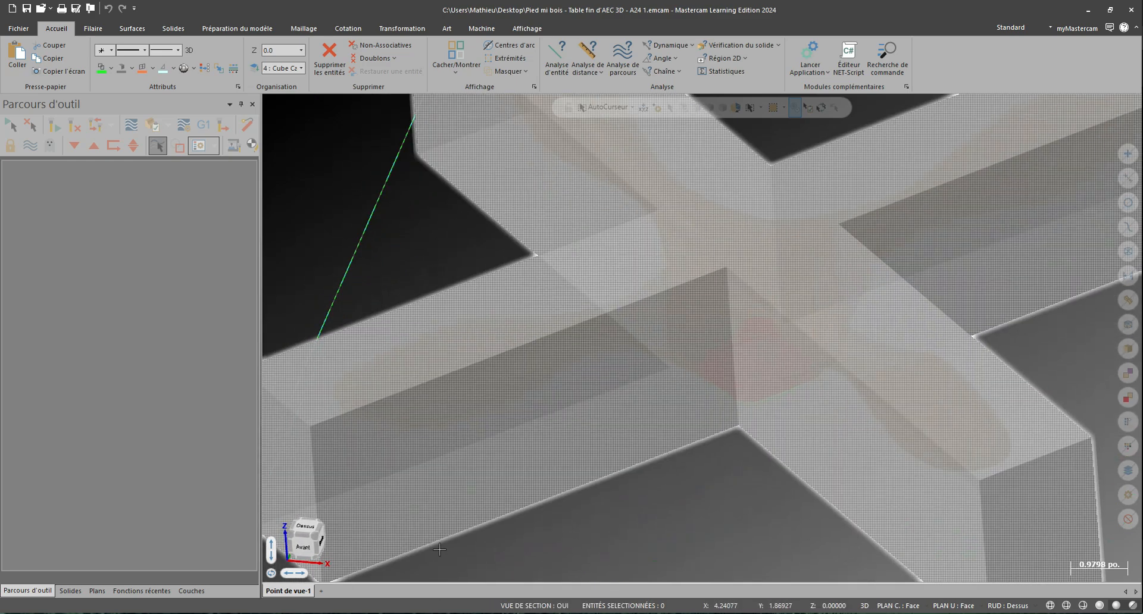
{"action": "scroll", "coordinate": [410, 535], "scroll_direction": "up", "scroll_amount": 1}
{"action": "scroll", "coordinate": [522, 569], "scroll_direction": "down", "scroll_amount": 6}
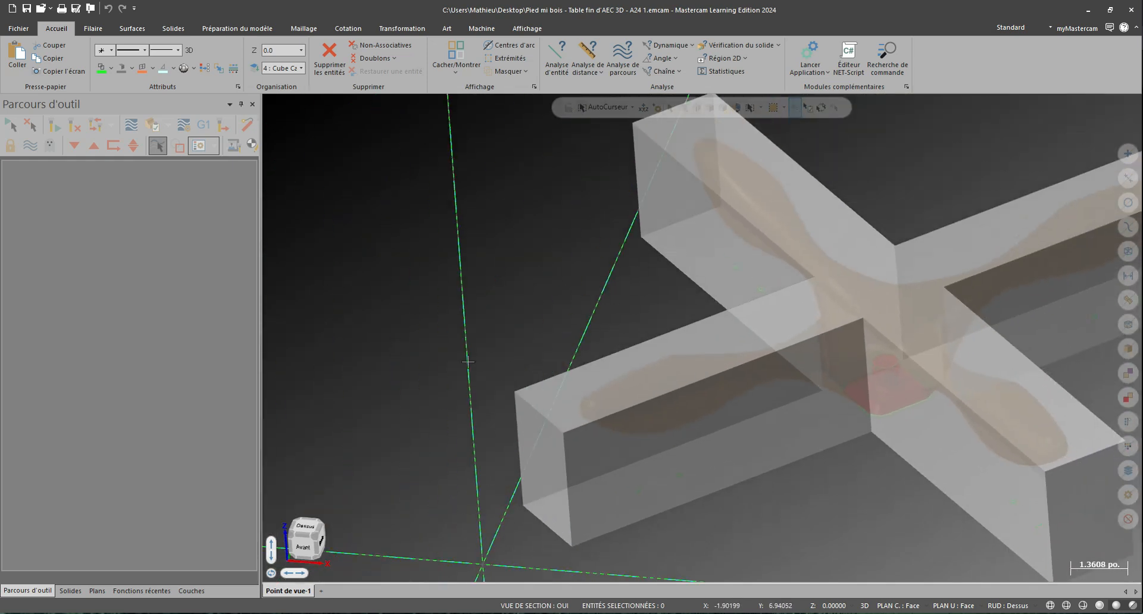
{"action": "scroll", "coordinate": [384, 308], "scroll_direction": "down", "scroll_amount": 1}
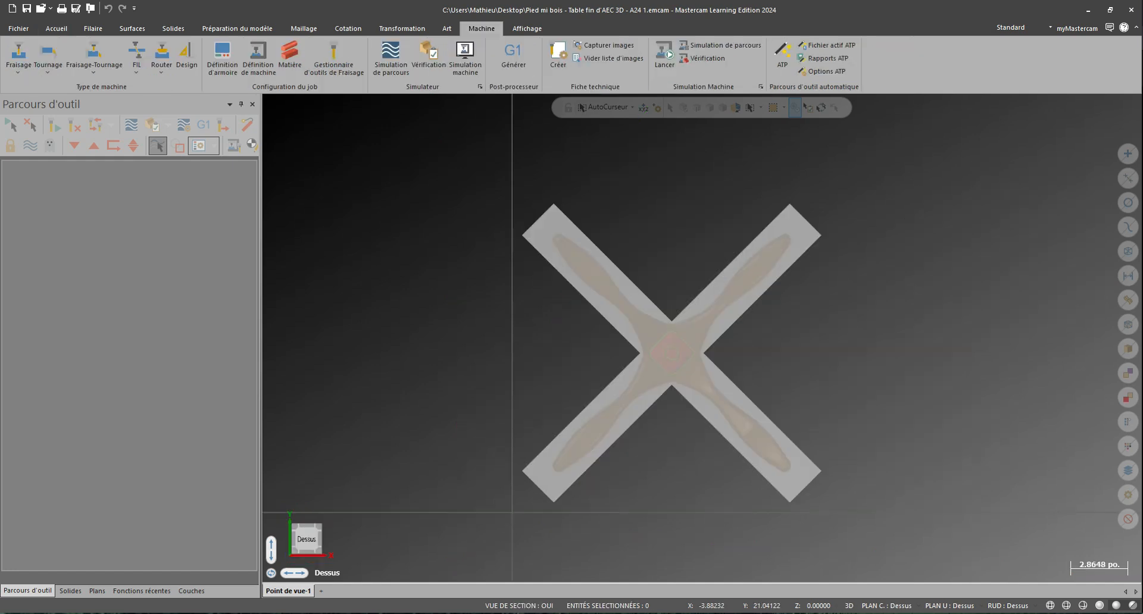
Step: Create three router machine groups using the THM 3AX SIMPLE machine definition
{"action": "left_click", "coordinate": [157, 68]}
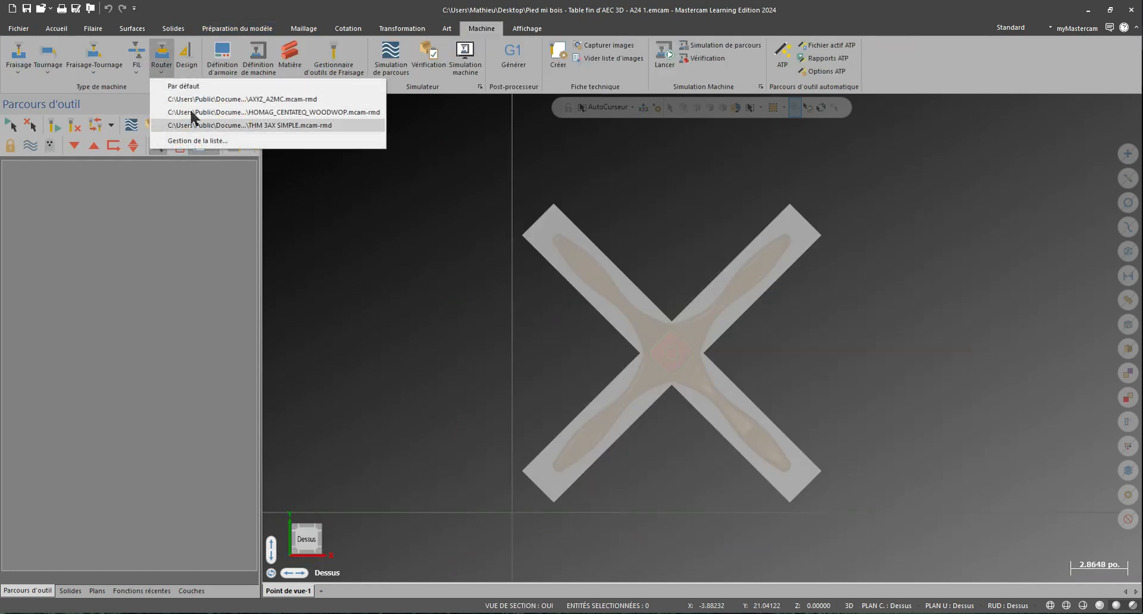
{"action": "left_click", "coordinate": [214, 125]}
{"action": "left_click", "coordinate": [477, 30]}
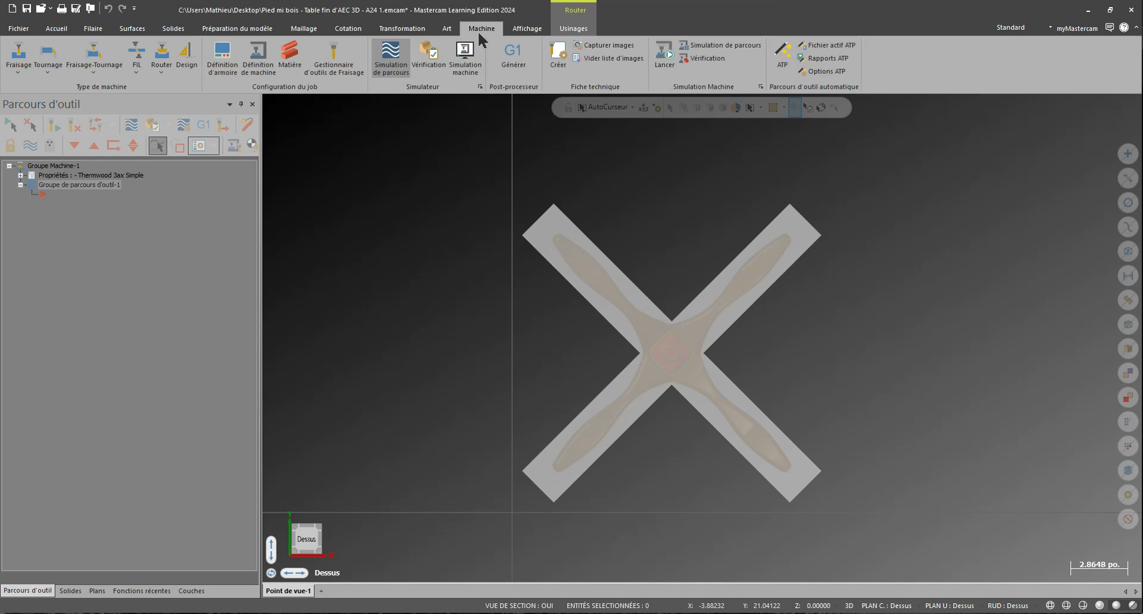
{"action": "left_click", "coordinate": [153, 70]}
{"action": "left_click", "coordinate": [202, 128]}
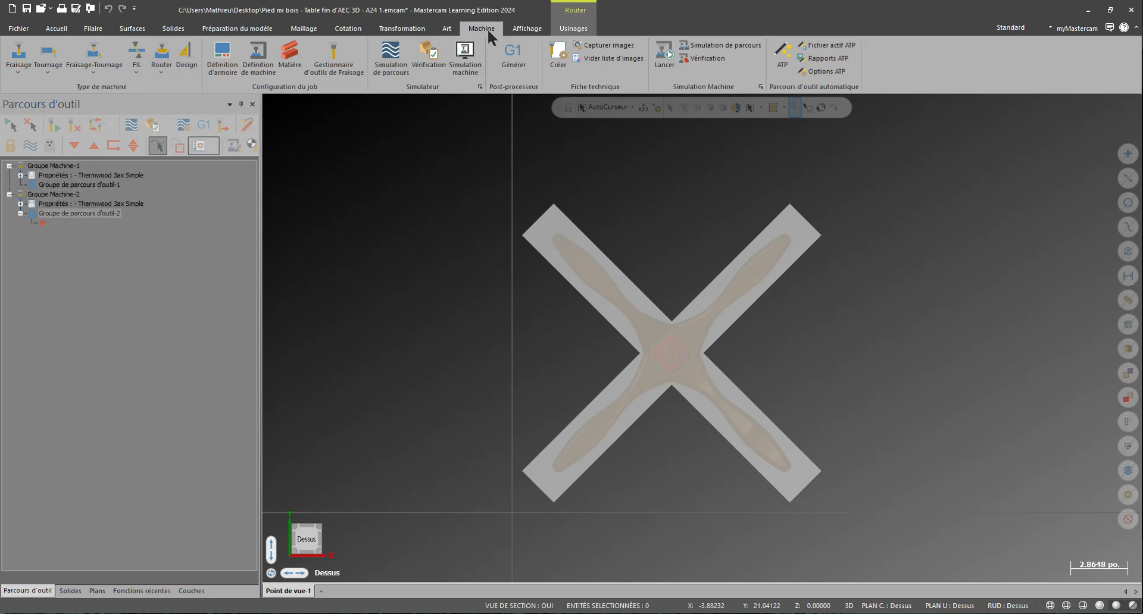
{"action": "left_click", "coordinate": [160, 67]}
{"action": "left_click", "coordinate": [227, 141]}
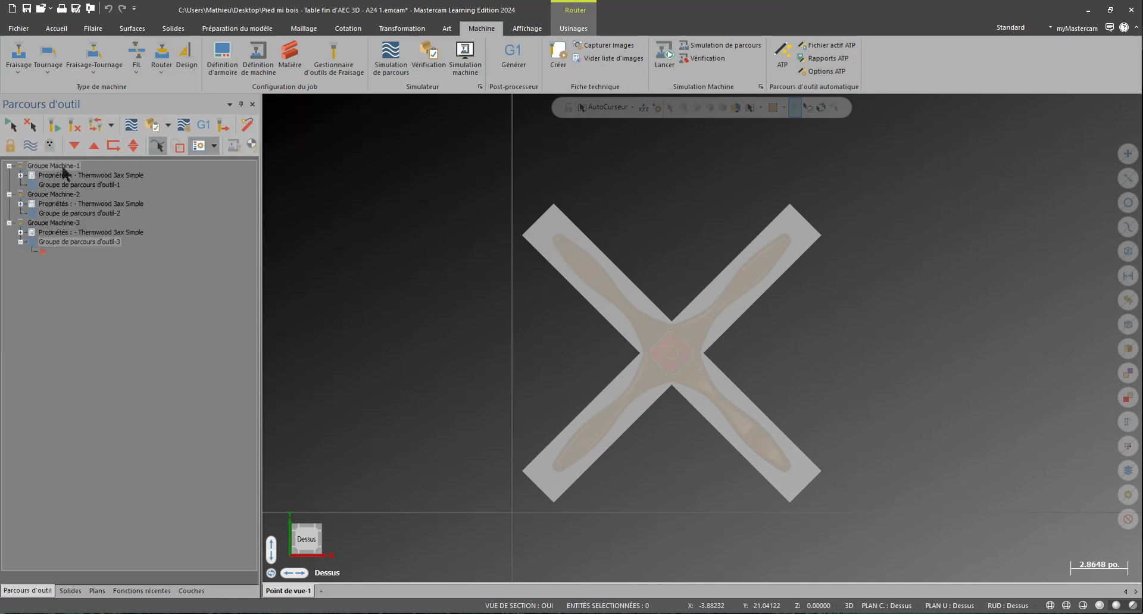
Step: Append Gabarit, Reecto and Verso to the names of machine groups 1, 2 and 3 respectively
{"action": "left_click", "coordinate": [74, 167]}
{"action": "key", "text": "End"}
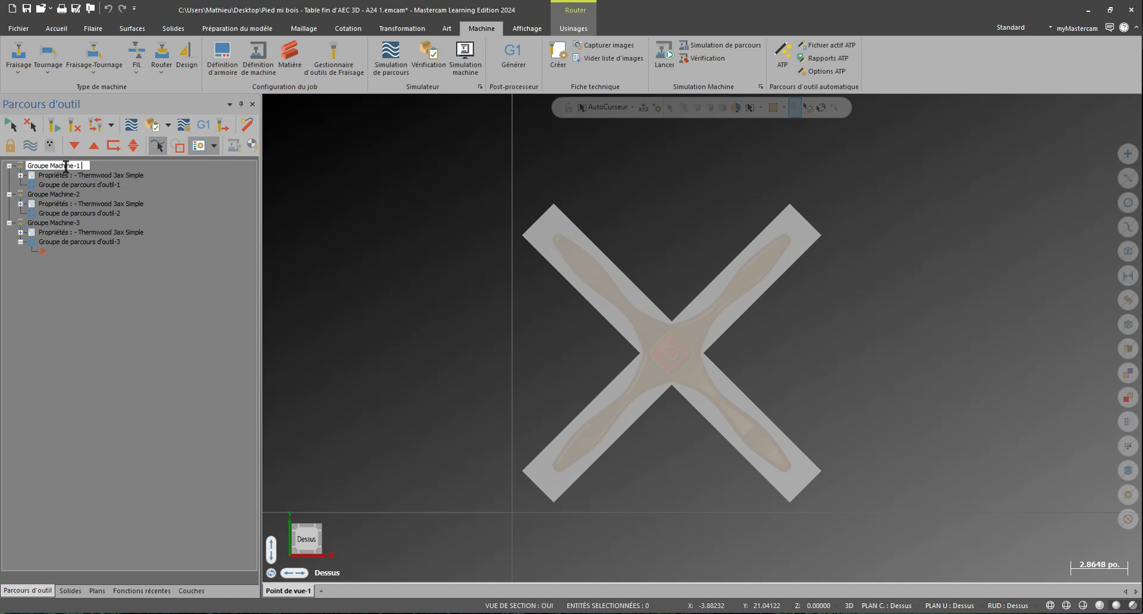
{"action": "type", "text": "Gabarit"}
{"action": "left_click", "coordinate": [65, 195]}
{"action": "left_click", "coordinate": [65, 195]}
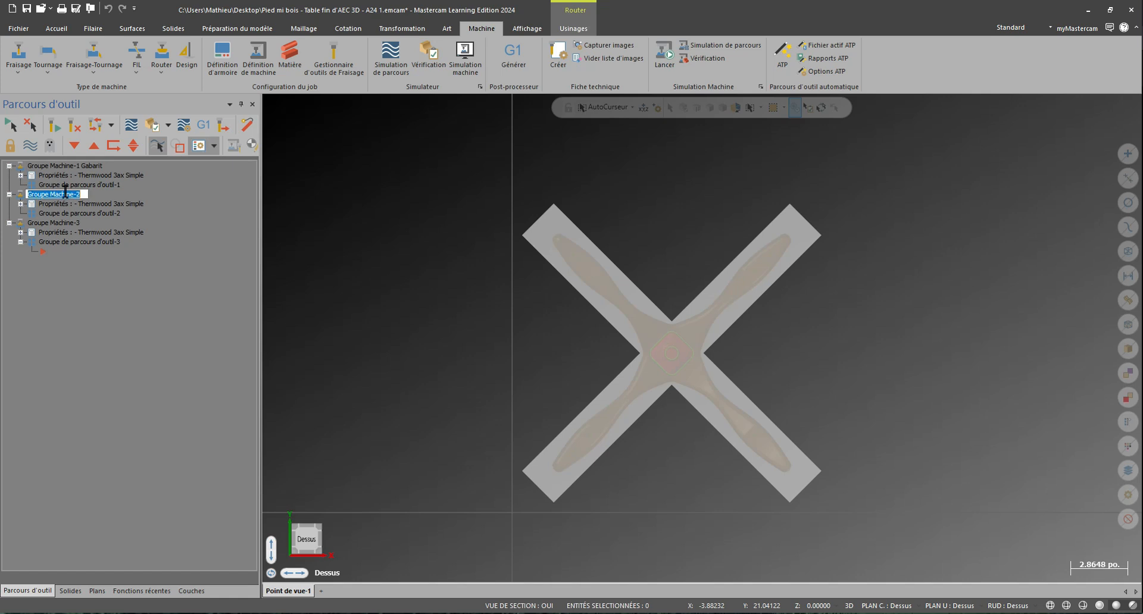
{"action": "key", "text": "End"}
{"action": "type", "text": "Reec"}
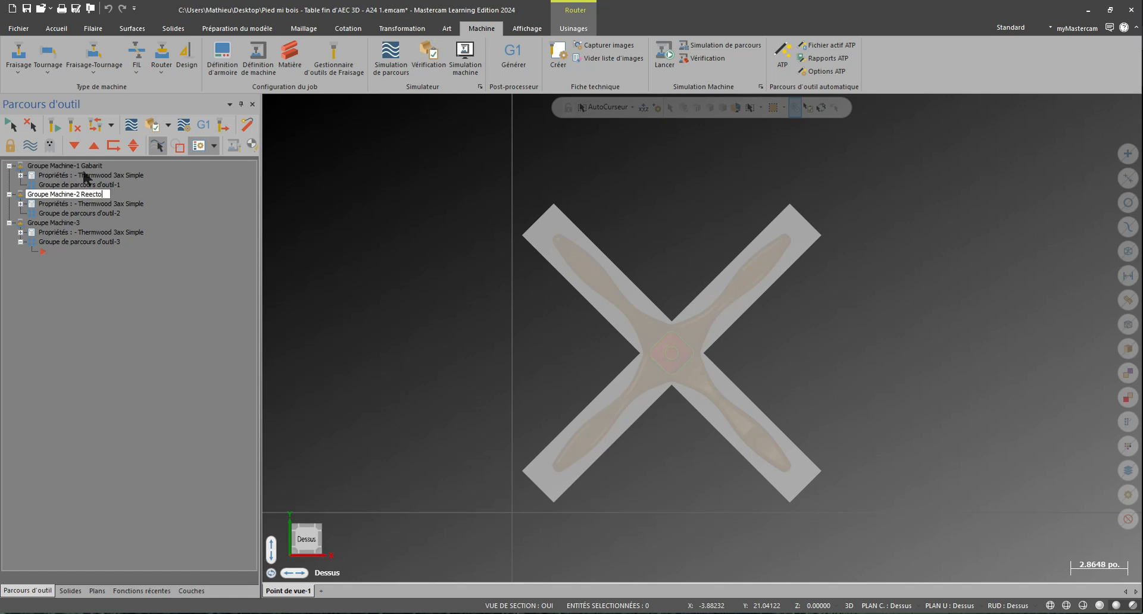
{"action": "left_click", "coordinate": [78, 224]}
{"action": "left_click", "coordinate": [76, 224]}
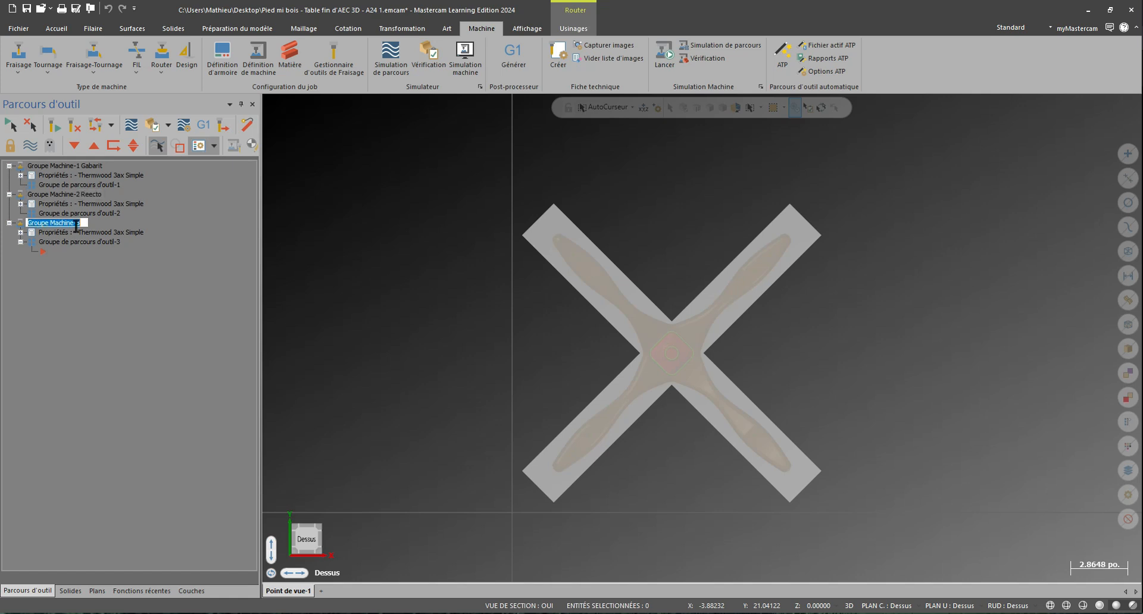
{"action": "key", "text": "End"}
{"action": "type", "text": "Verso"}
{"action": "key", "text": "Return"}
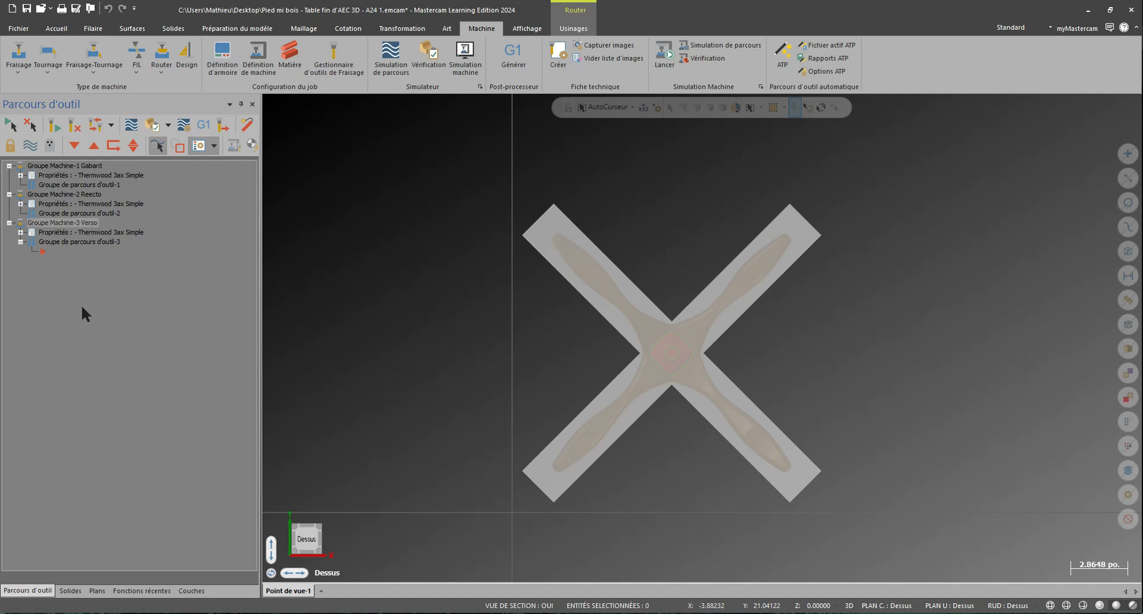
Step: Draw a rectangle about 25.4 by 17.5 inches around the crossed blocks, with its first corner at the origin
{"action": "left_click", "coordinate": [93, 29]}
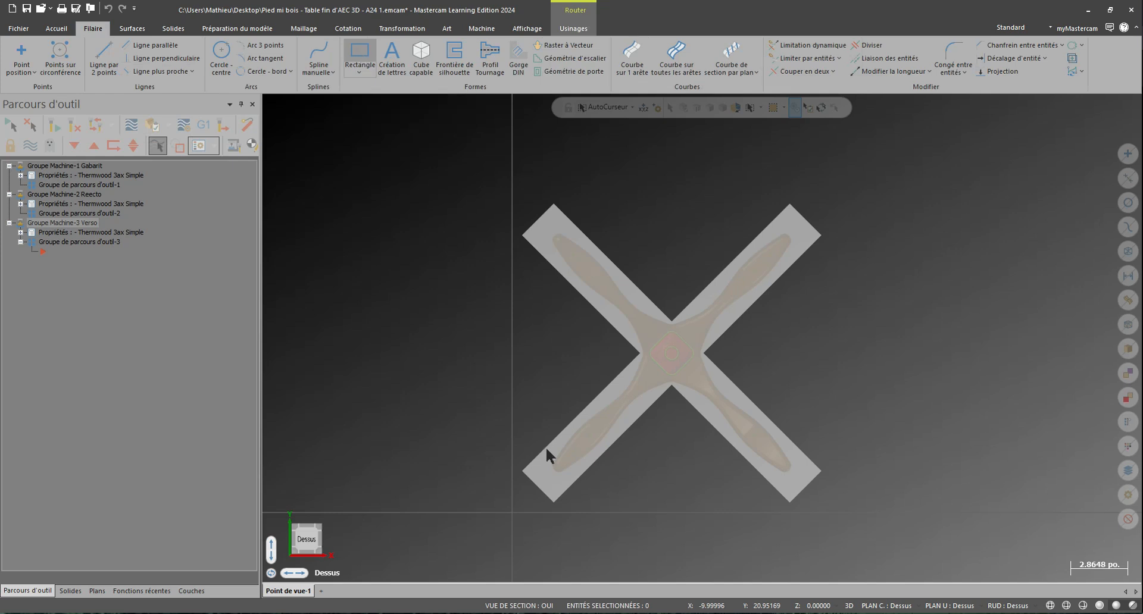
{"action": "left_click", "coordinate": [512, 512]}
{"action": "left_click", "coordinate": [1018, 163]}
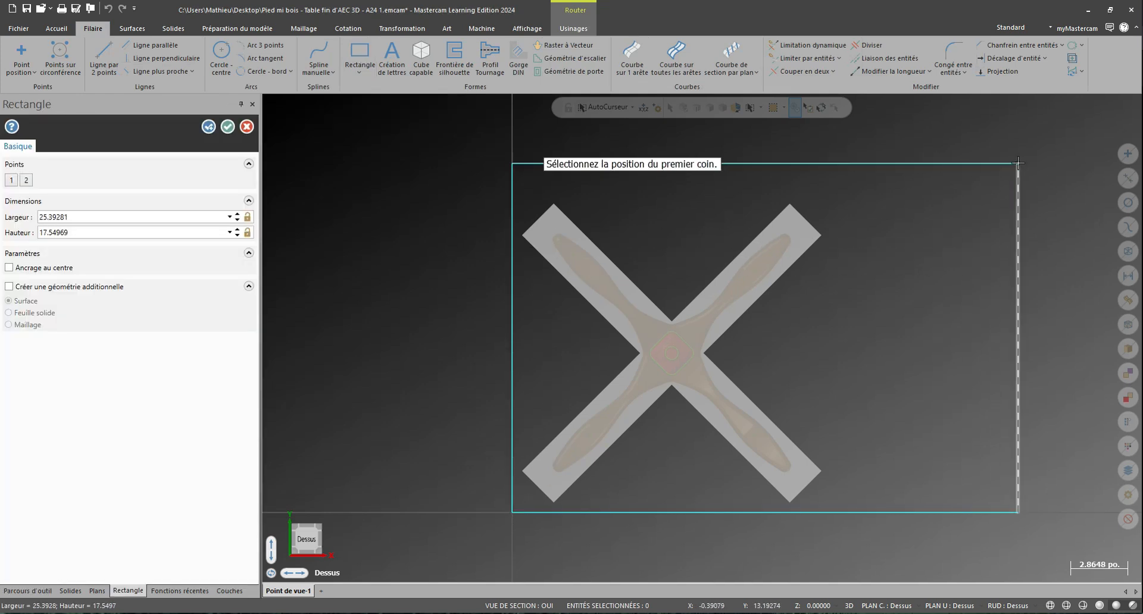
Step: Set the rectangle's height to 16 inches and width to 48 inches, and accept it
{"action": "double_click", "coordinate": [90, 232]}
{"action": "type", "text": "1"}
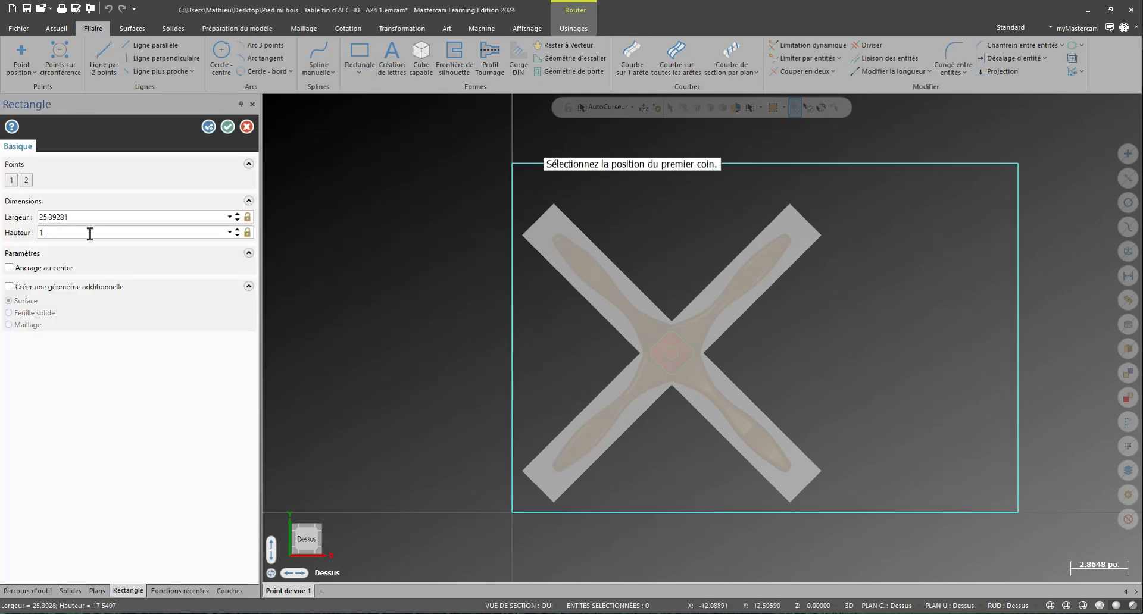
{"action": "type", "text": "6"}
{"action": "key", "text": "Return"}
{"action": "double_click", "coordinate": [78, 220]}
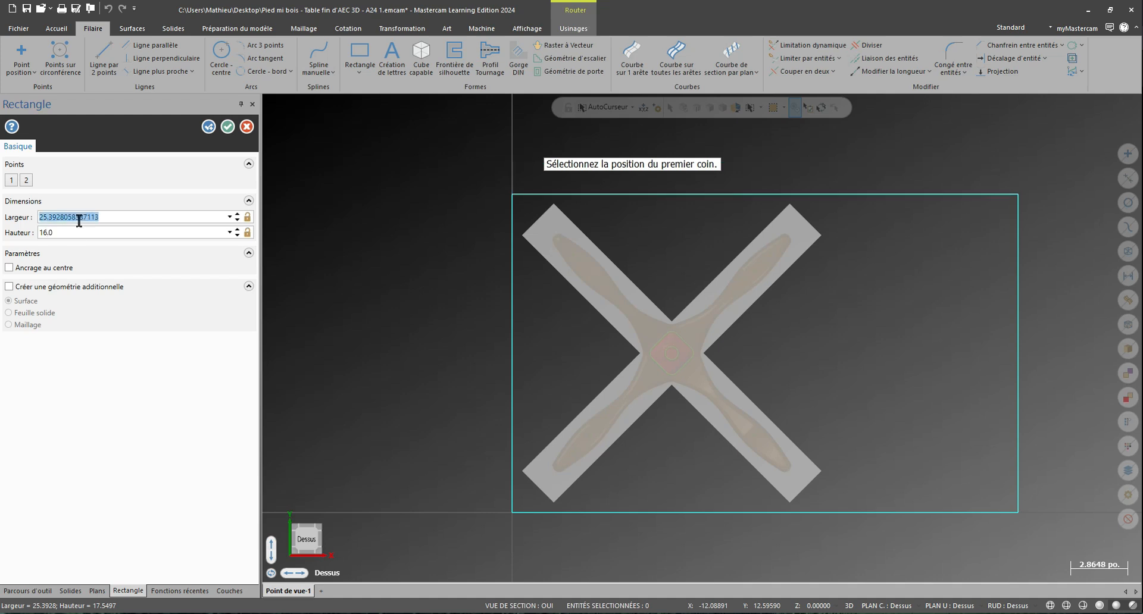
{"action": "type", "text": "48"}
{"action": "key", "text": "Return"}
{"action": "scroll", "coordinate": [385, 341], "scroll_direction": "down", "scroll_amount": 2}
{"action": "scroll", "coordinate": [363, 293], "scroll_direction": "down", "scroll_amount": 1}
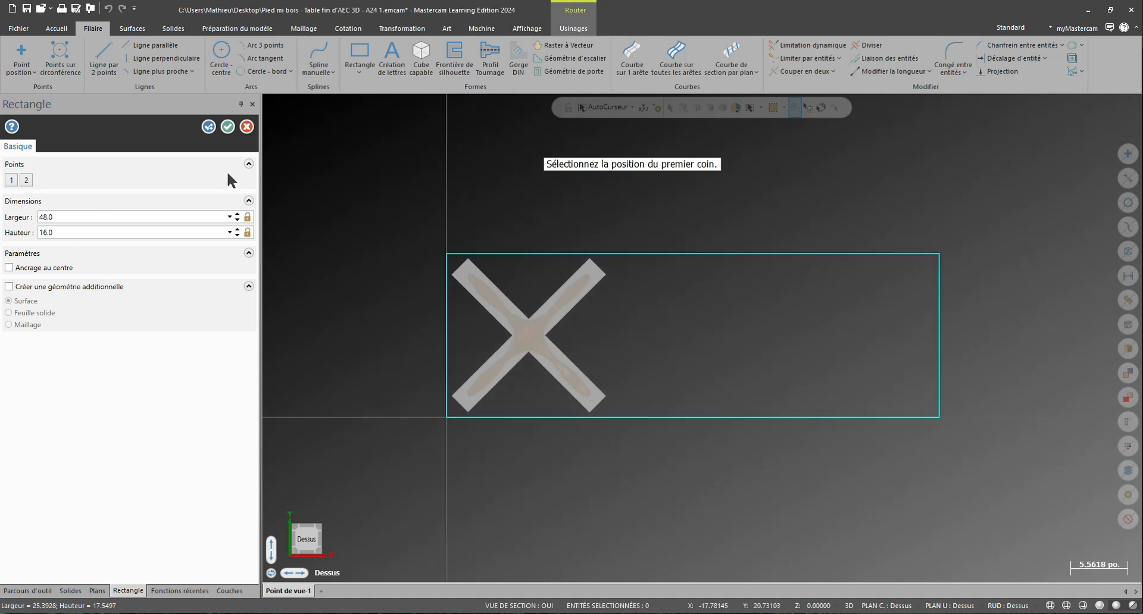
{"action": "left_click", "coordinate": [228, 126]}
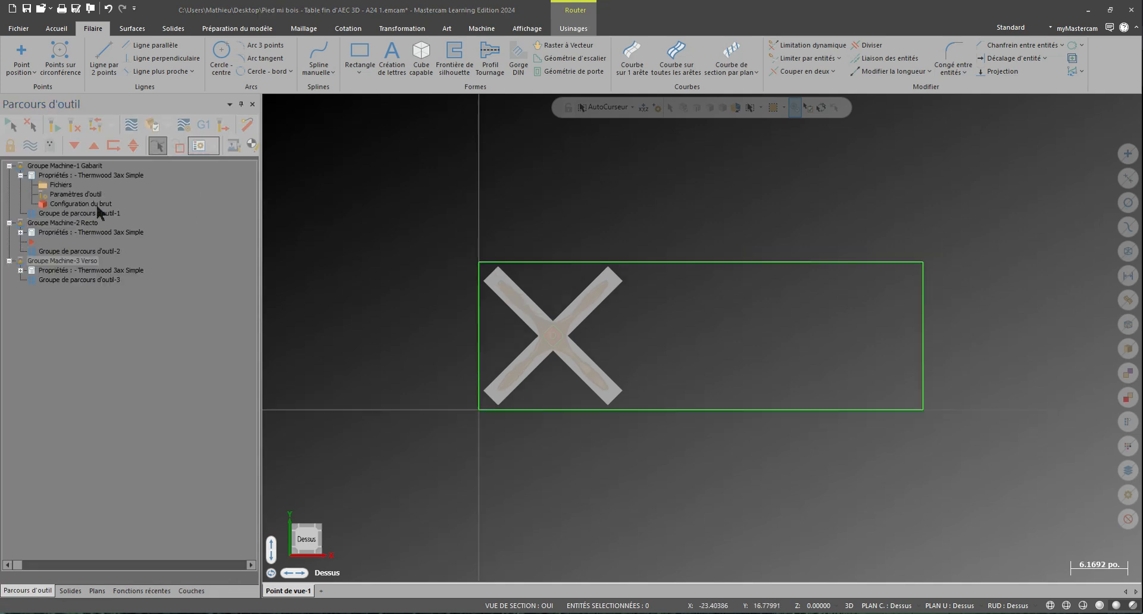
Step: Define rectangular stock for the Gabarit machine group using two opposite corners of the 48 by 16 inch rectangle
{"action": "left_click", "coordinate": [95, 205]}
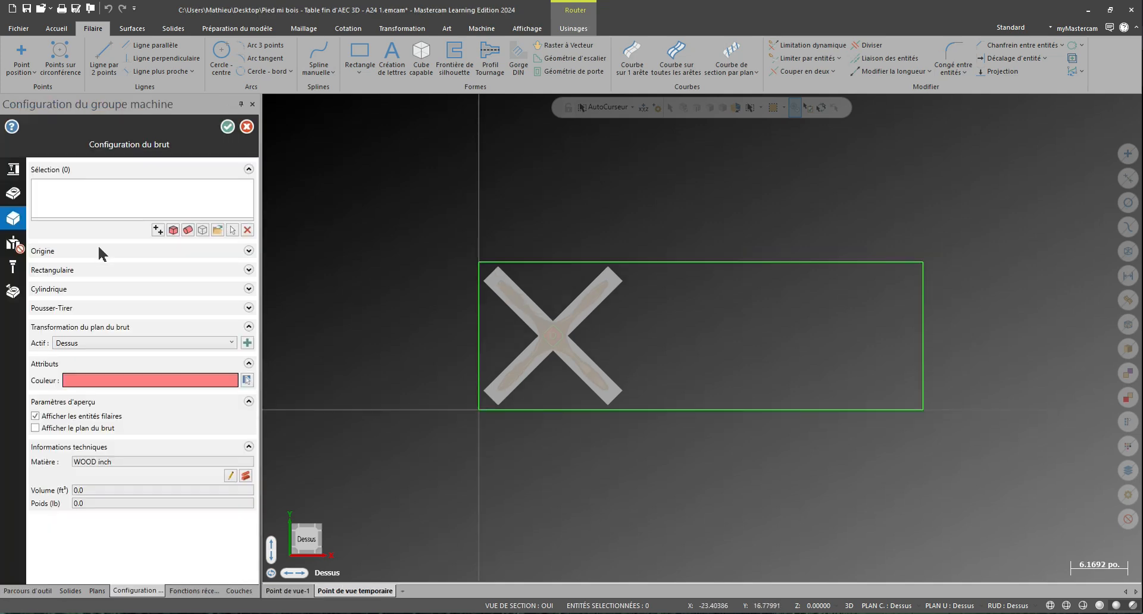
{"action": "left_click", "coordinate": [157, 230]}
{"action": "left_click", "coordinate": [478, 410]}
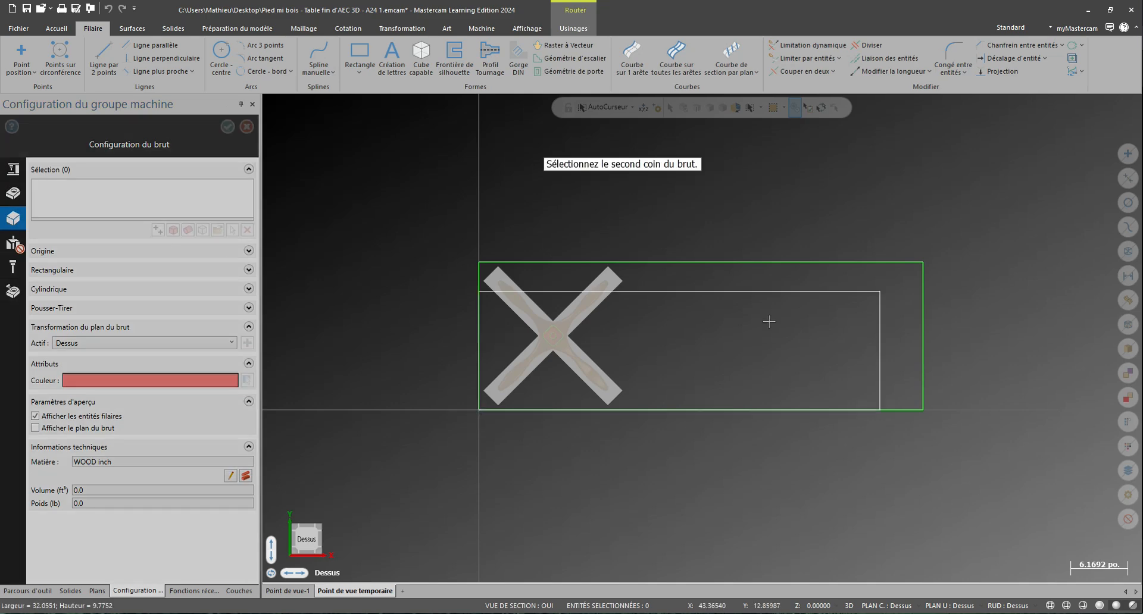
{"action": "left_click", "coordinate": [924, 261]}
Step: Set the stock's Z origin to 0.625 inches and its height to 0.625 inches
{"action": "left_click", "coordinate": [151, 298]}
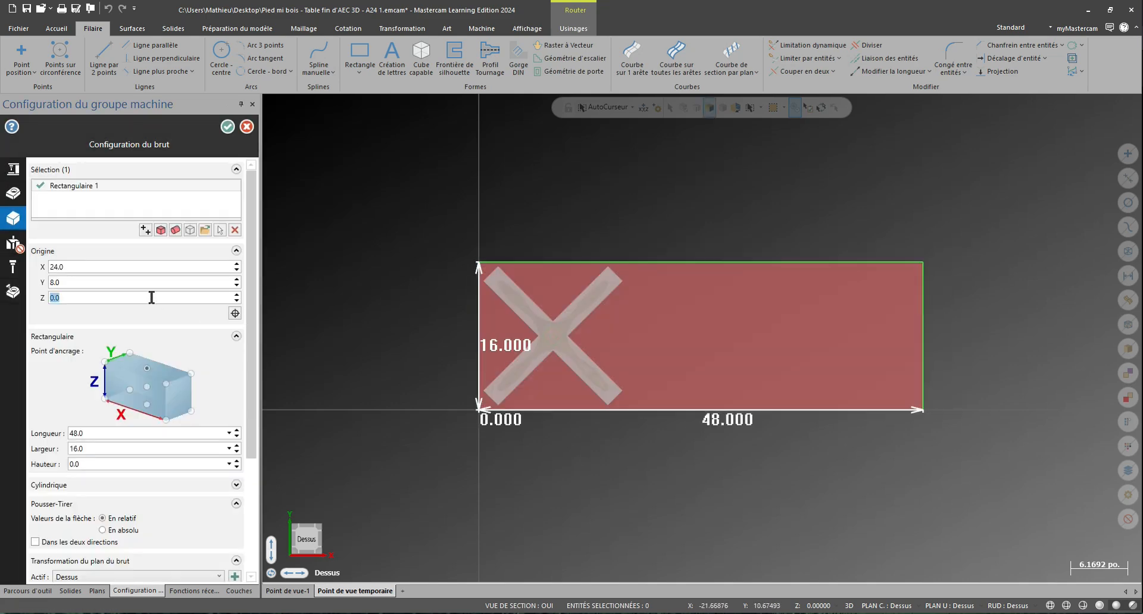
{"action": "type", "text": "0.625"}
{"action": "key", "text": "Tab"}
{"action": "left_click", "coordinate": [100, 458]}
{"action": "type", "text": "0.625"}
{"action": "key", "text": "Return"}
Step: Turn off sequential tool number assignment in the Gabarit machine group's tool settings
{"action": "left_click", "coordinate": [16, 267]}
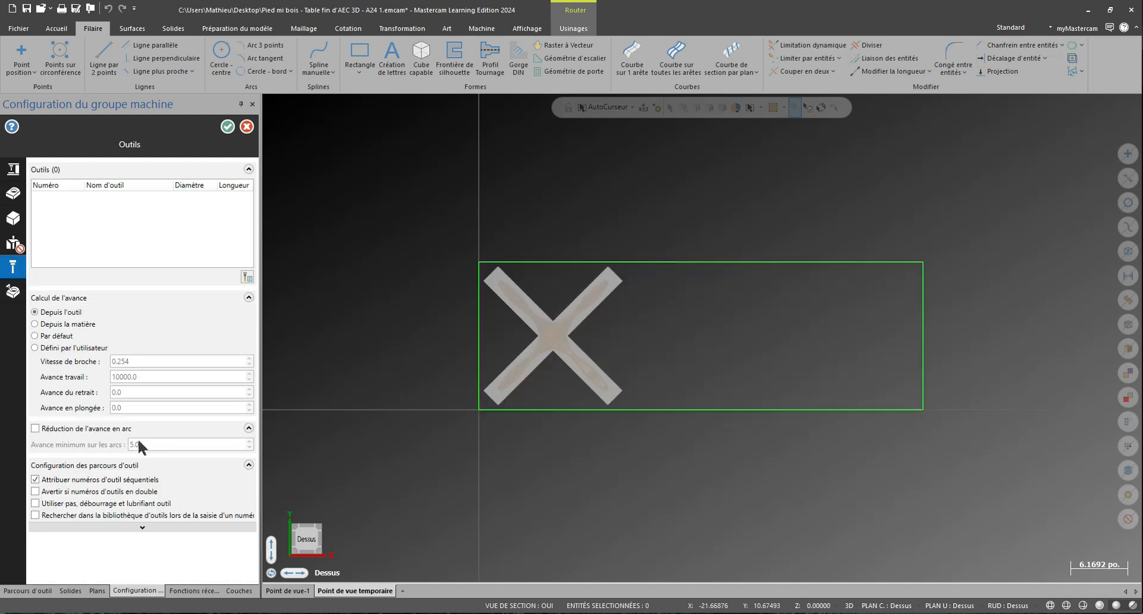
{"action": "left_click", "coordinate": [59, 480]}
{"action": "key", "text": "alt+7"}
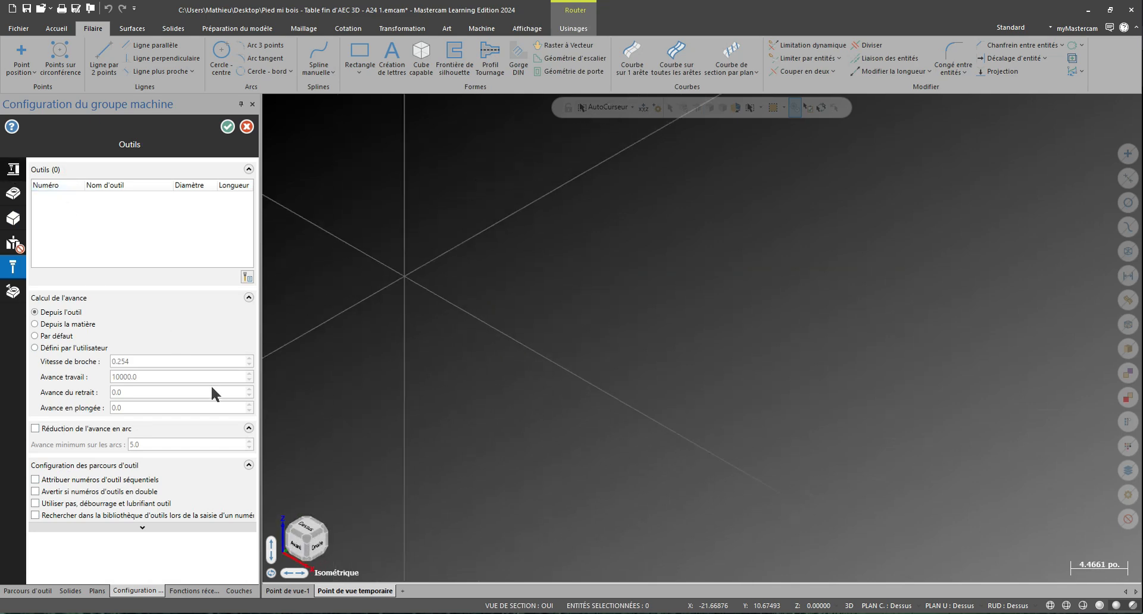
Step: Choose a tool library file for the Gabarit machine group and accept the group configuration
{"action": "left_click", "coordinate": [249, 404]}
{"action": "left_click", "coordinate": [219, 433]}
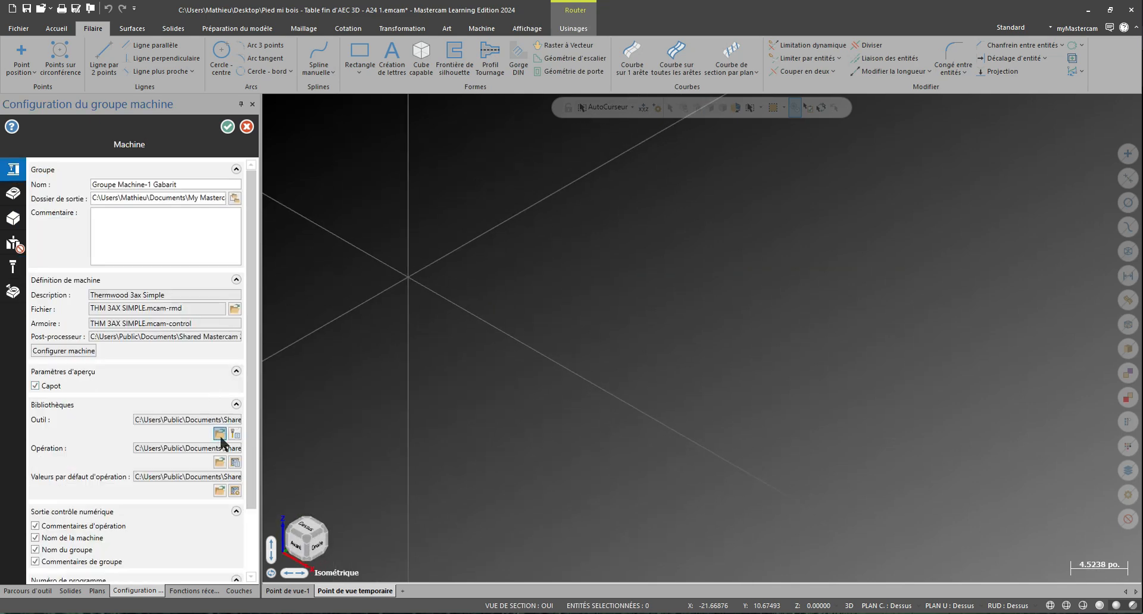
{"action": "double_click", "coordinate": [765, 268]}
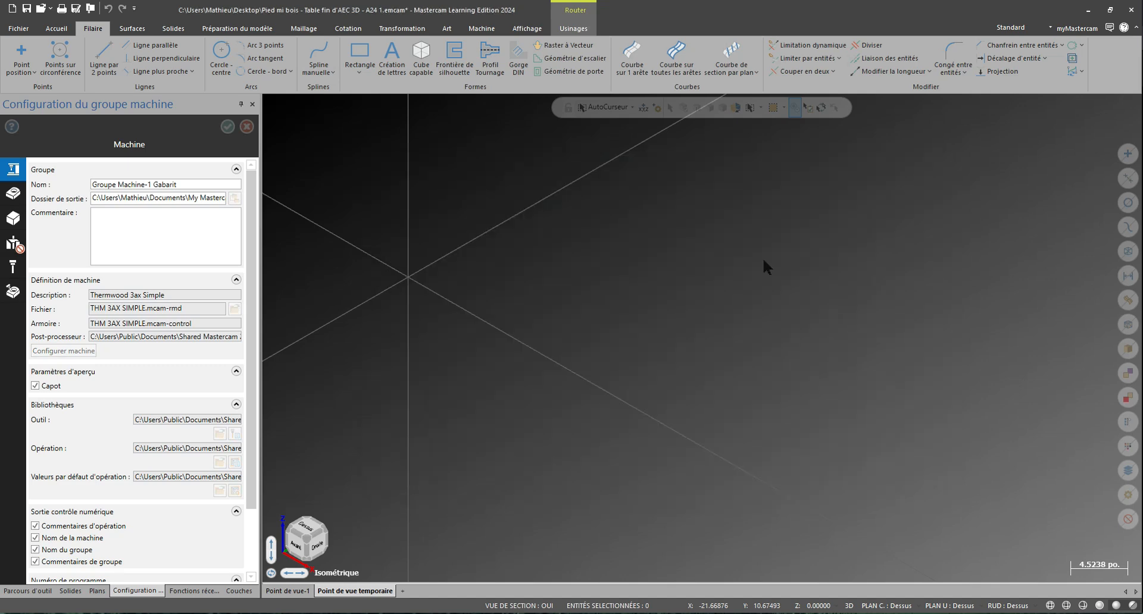
{"action": "left_click", "coordinate": [228, 127]}
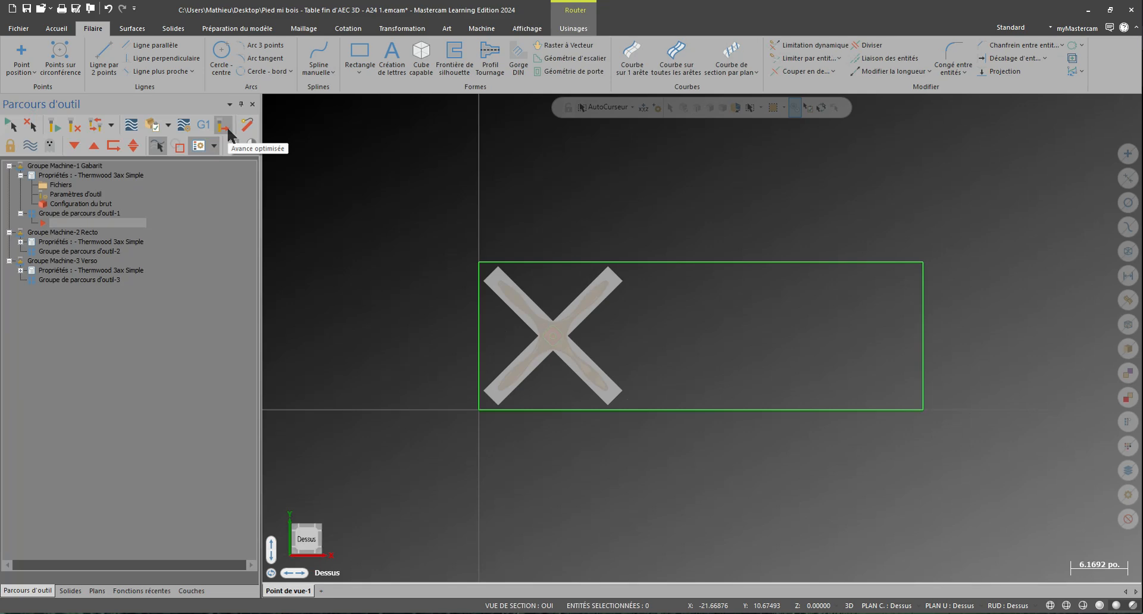
{"action": "scroll", "coordinate": [486, 436], "scroll_direction": "up", "scroll_amount": 5}
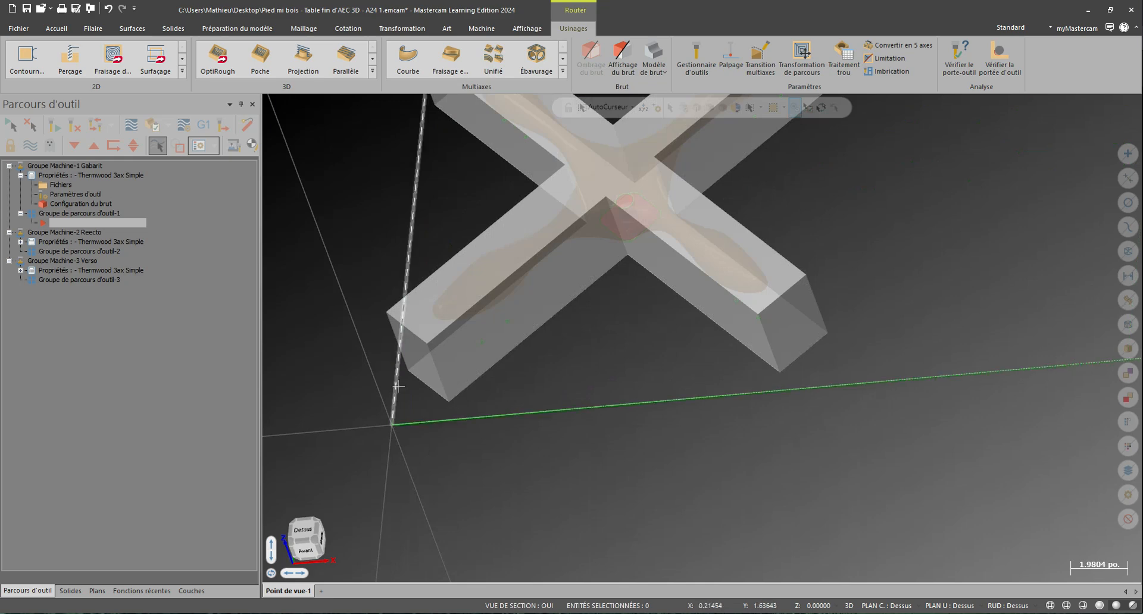
Step: Isolate the cross-shaped block and create curves on all edges of its underside face
{"action": "left_click", "coordinate": [570, 292]}
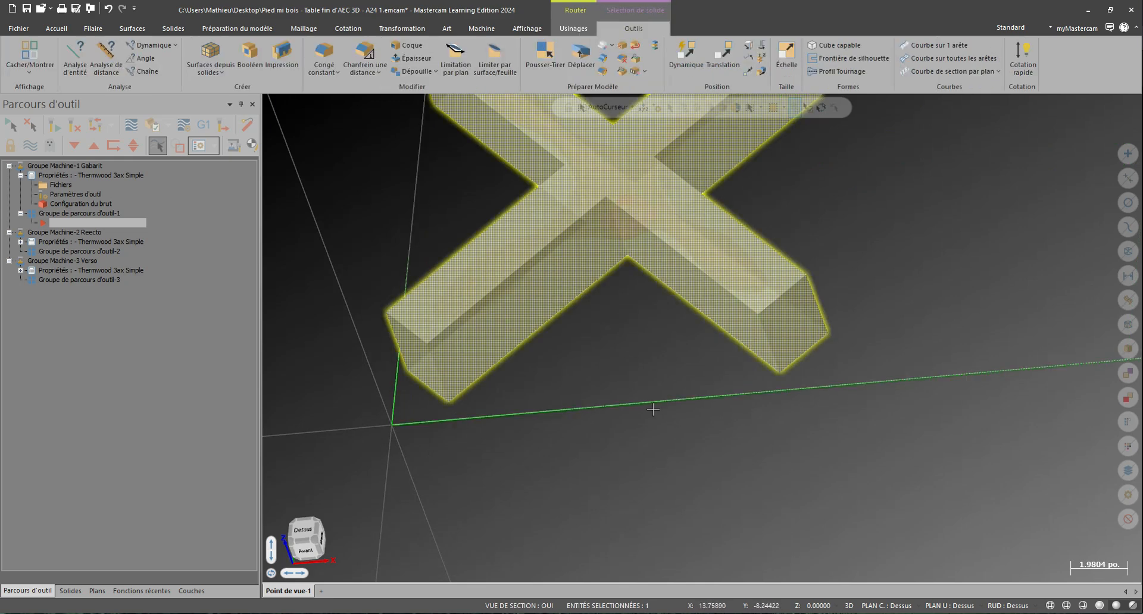
{"action": "left_click", "coordinate": [679, 530]}
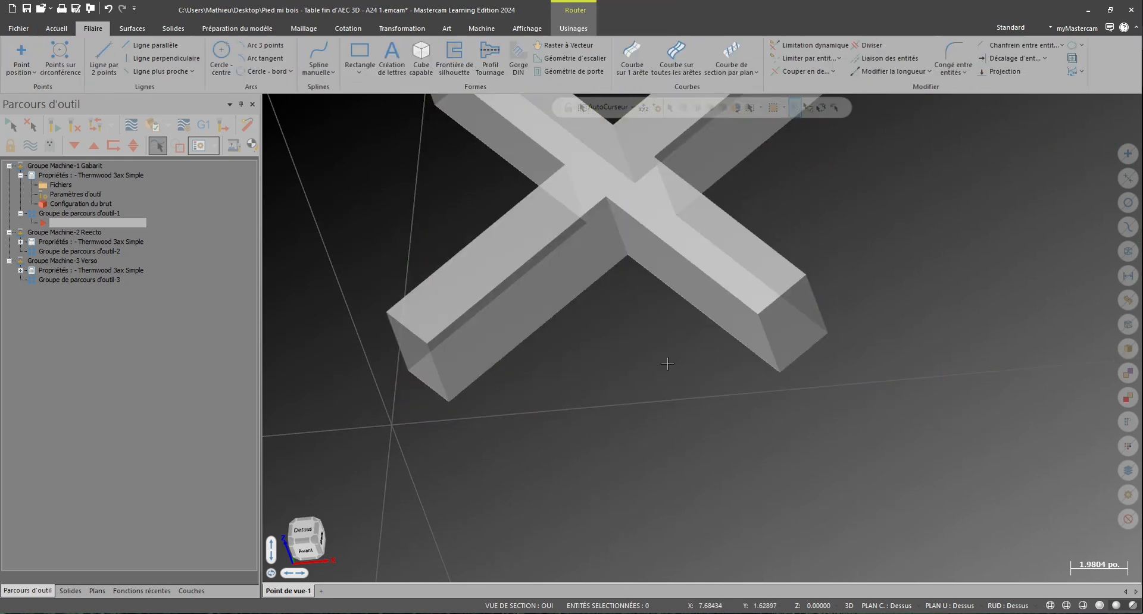
{"action": "left_click", "coordinate": [687, 55]}
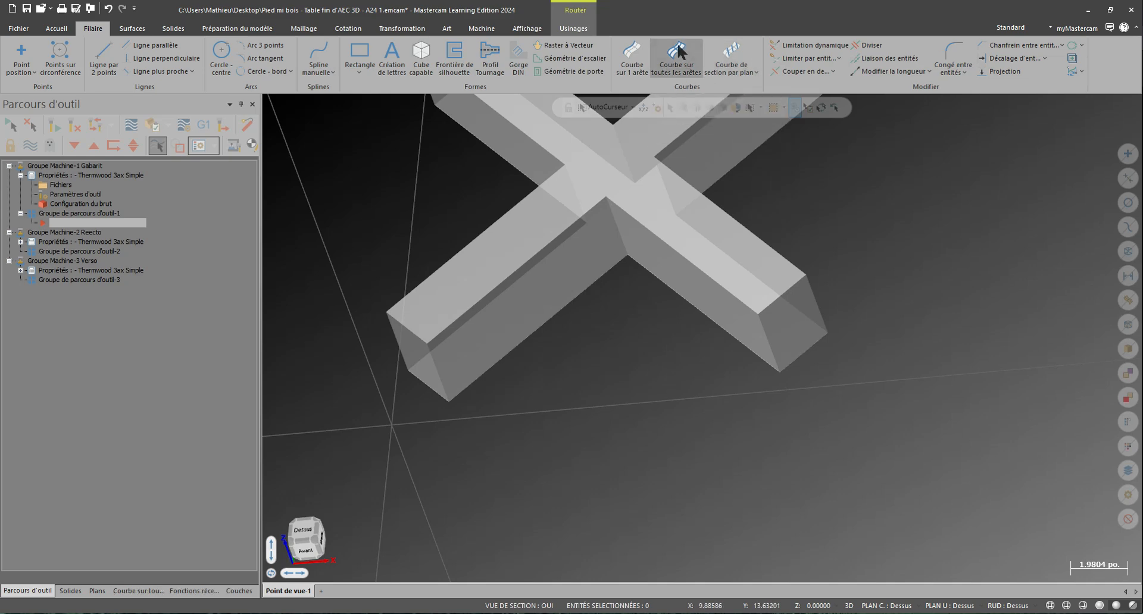
{"action": "middle_click_drag", "start_coordinate": [625, 280], "coordinate": [465, 342]}
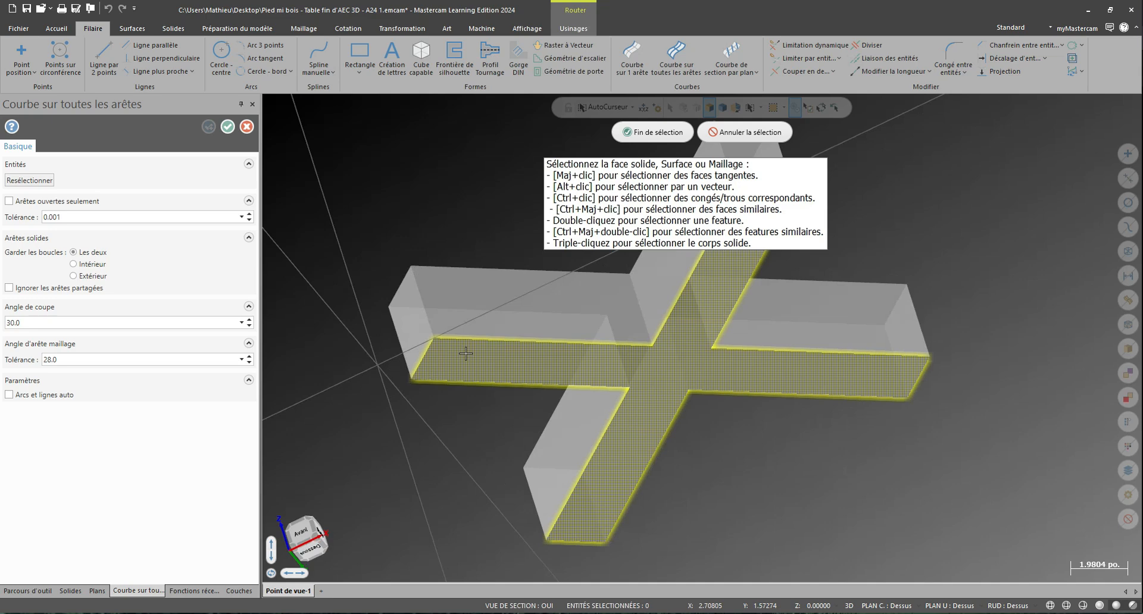
{"action": "left_click", "coordinate": [466, 353]}
{"action": "key", "text": "Return"}
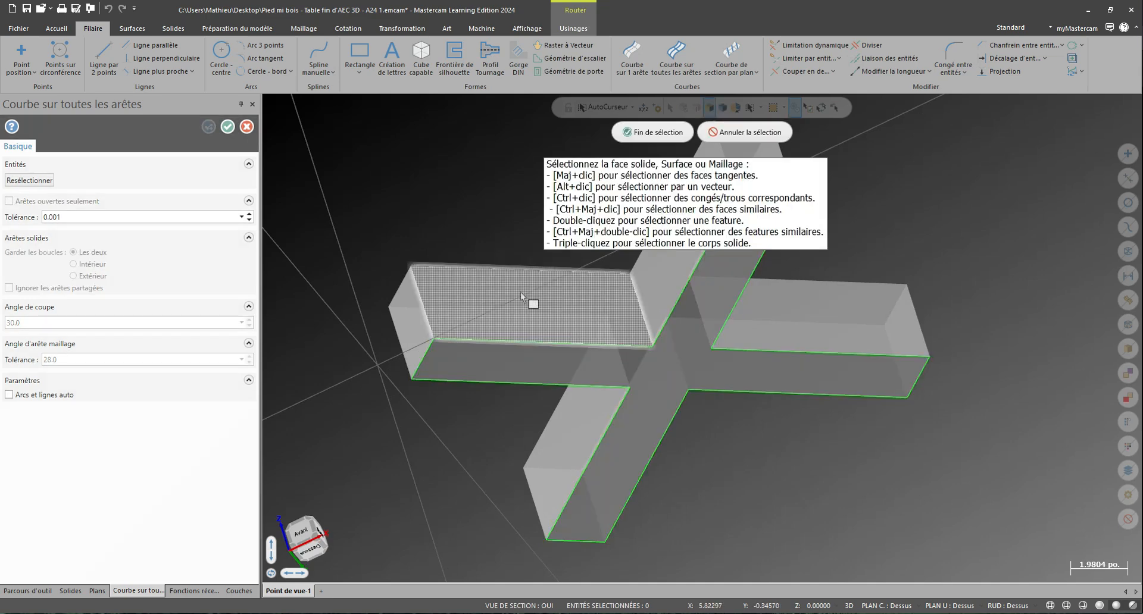
{"action": "left_click", "coordinate": [647, 134]}
Step: Isolate the new cross outline curves and view them from the top plane
{"action": "left_click", "coordinate": [589, 336]}
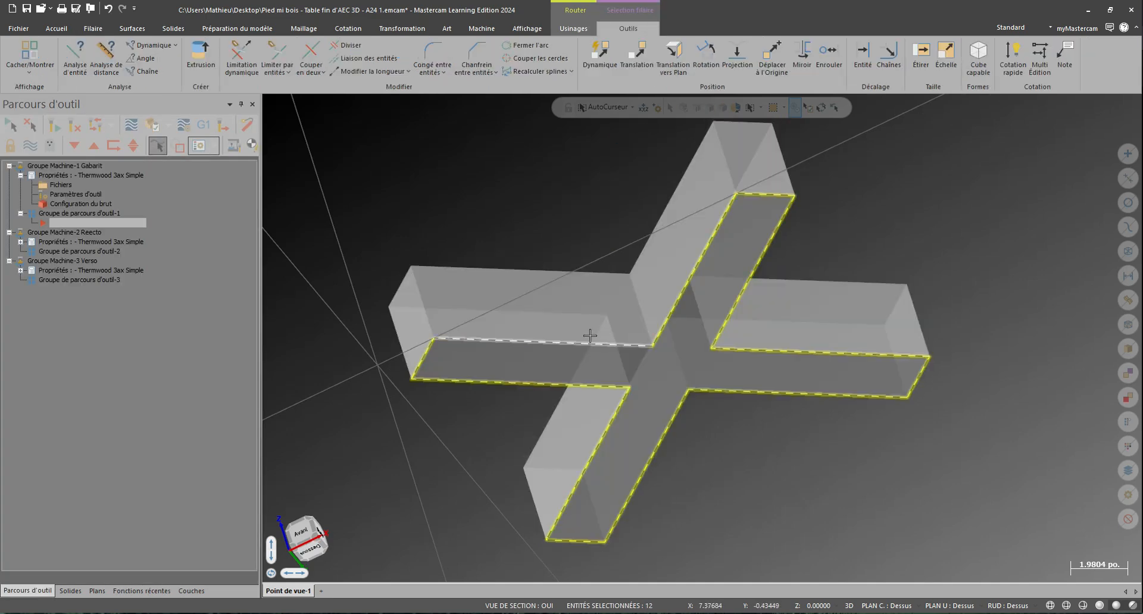
{"action": "key", "text": "alt+e"}
{"action": "right_click", "coordinate": [584, 281]}
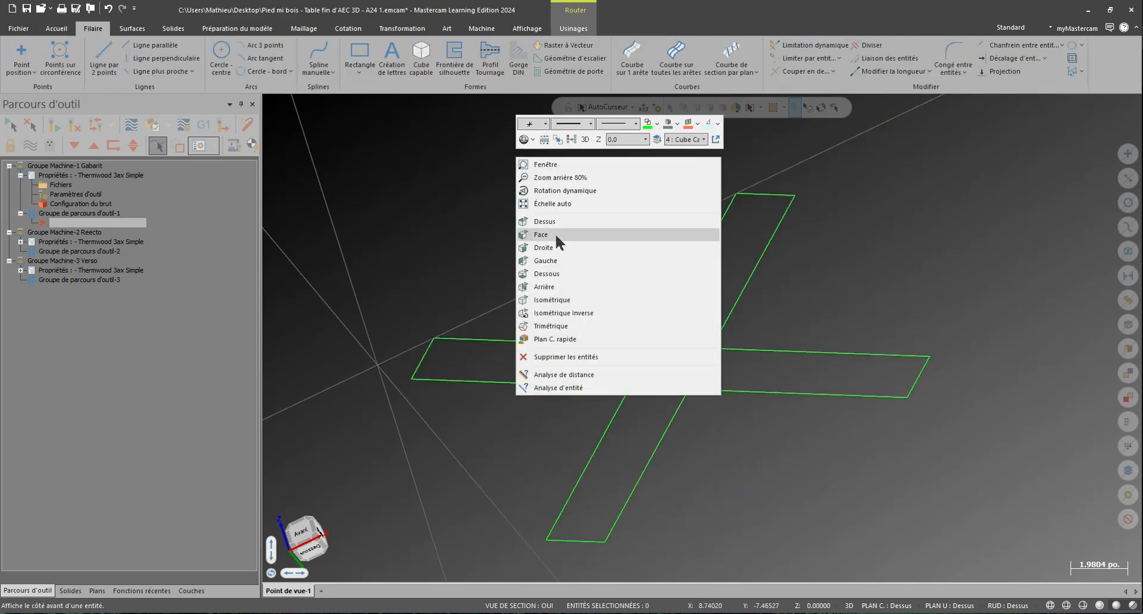
{"action": "left_click", "coordinate": [547, 222]}
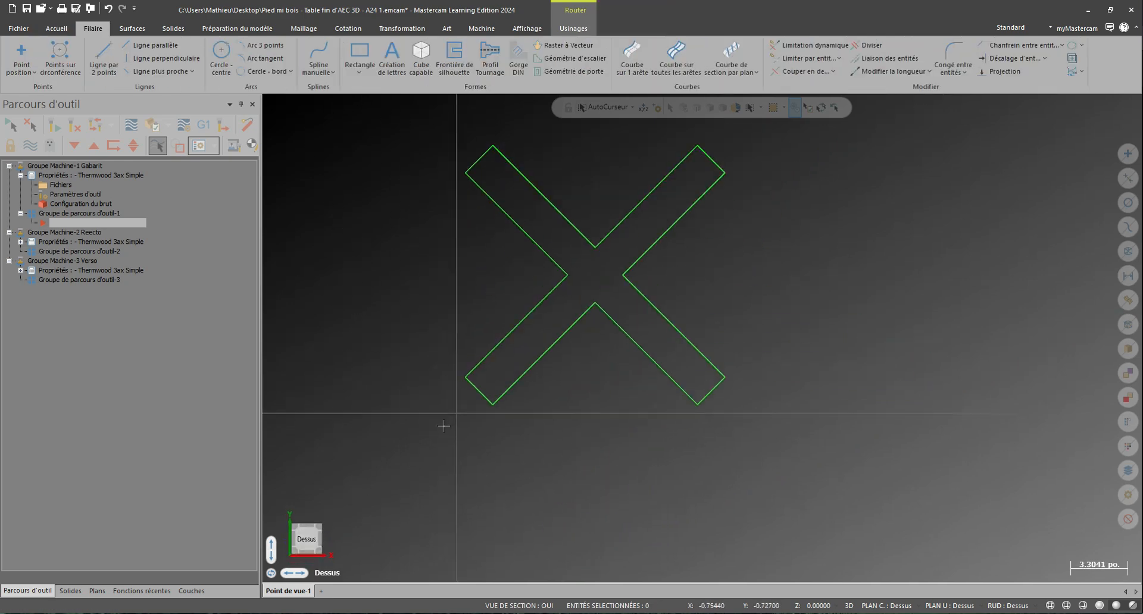
Step: Offset the whole cross outline chain outward by 0.005 inches, using the Move method instead of keeping a copy
{"action": "left_click", "coordinate": [1044, 58]}
{"action": "left_click", "coordinate": [1054, 88]}
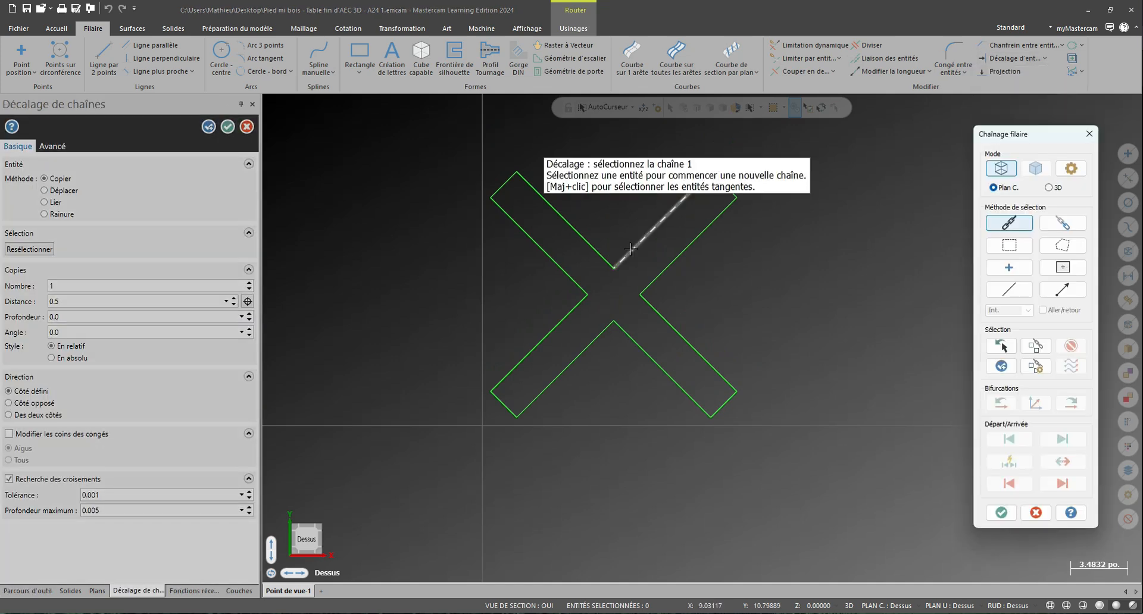
{"action": "left_click", "coordinate": [630, 249]}
{"action": "key", "text": "Return"}
{"action": "left_click", "coordinate": [361, 257]}
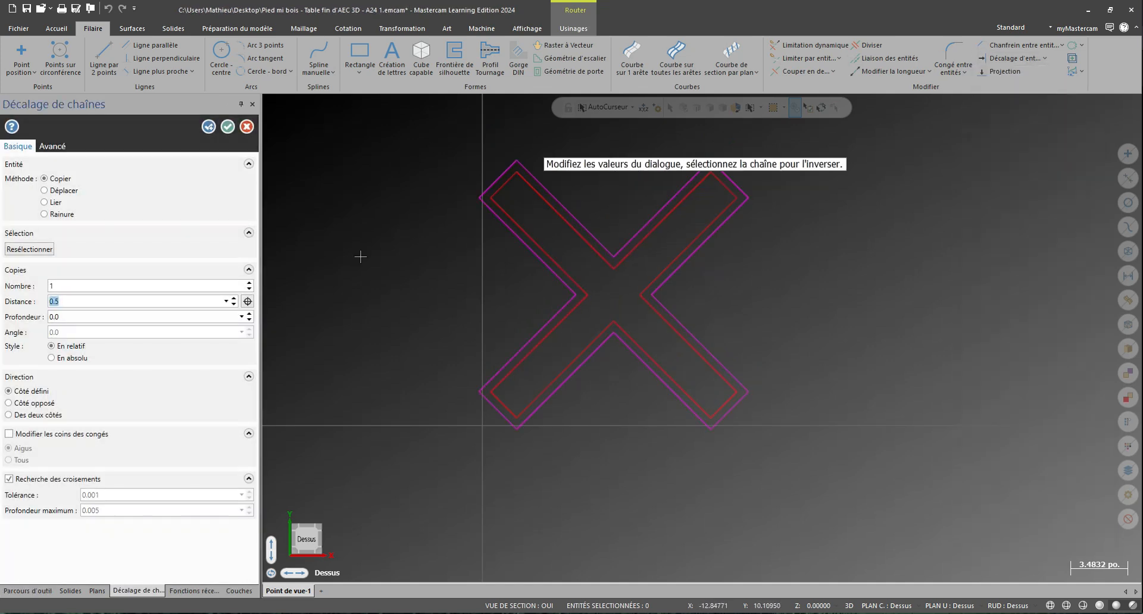
{"action": "type", "text": "00"}
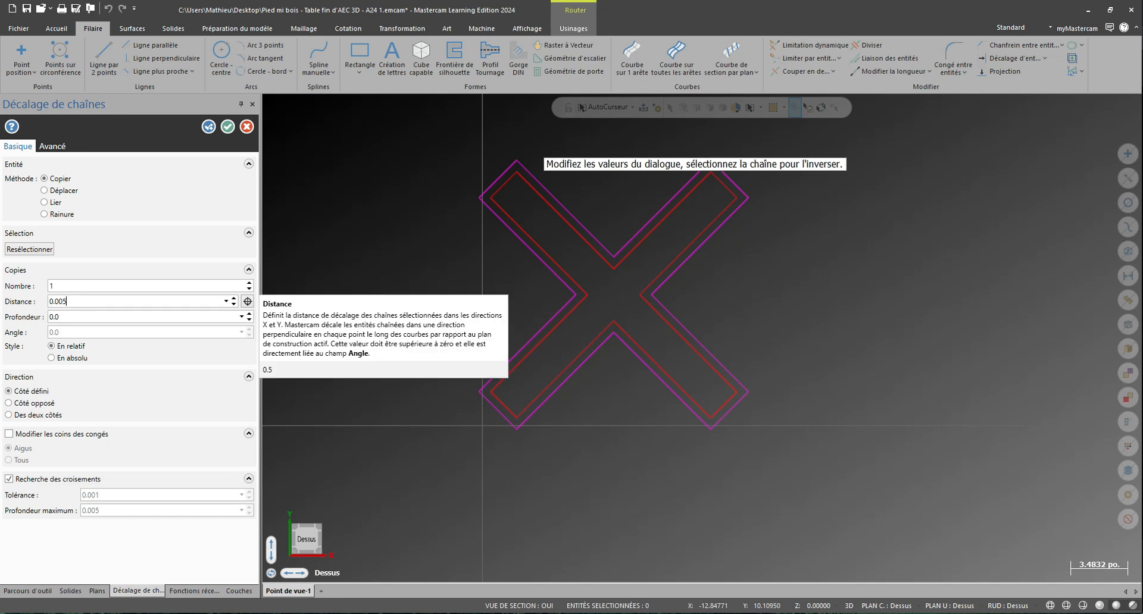
{"action": "key", "text": "Return"}
{"action": "left_click", "coordinate": [60, 190]}
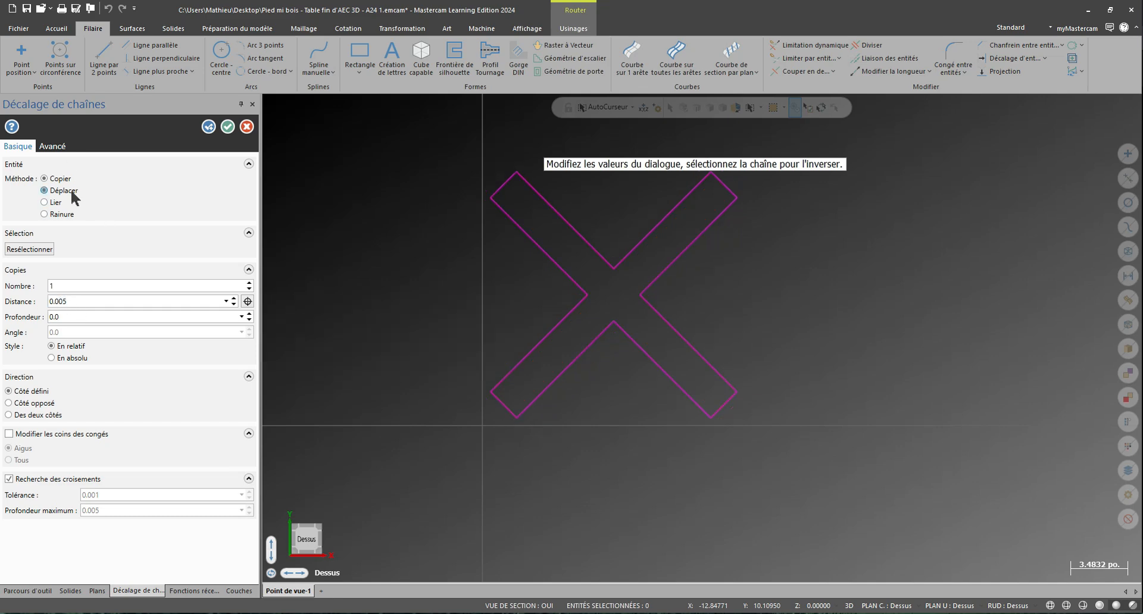
{"action": "left_click", "coordinate": [244, 127]}
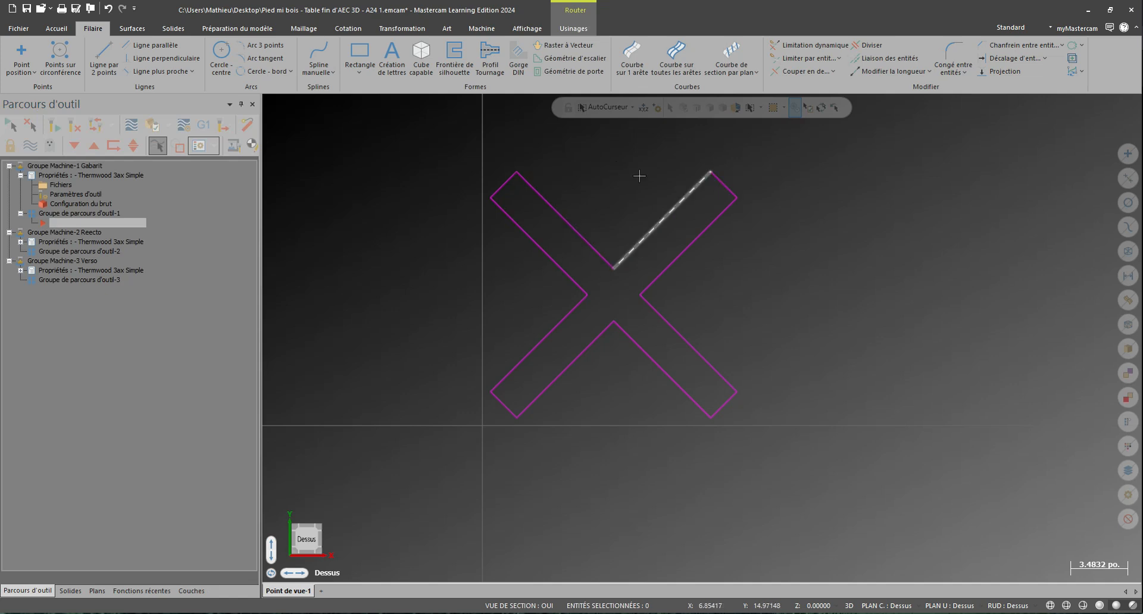
Step: Apply chain fillets to every corner of the cross outline using the Clearance method with value 0.1 and radius 0.3 inches
{"action": "left_click", "coordinate": [957, 67]}
{"action": "left_click", "coordinate": [976, 102]}
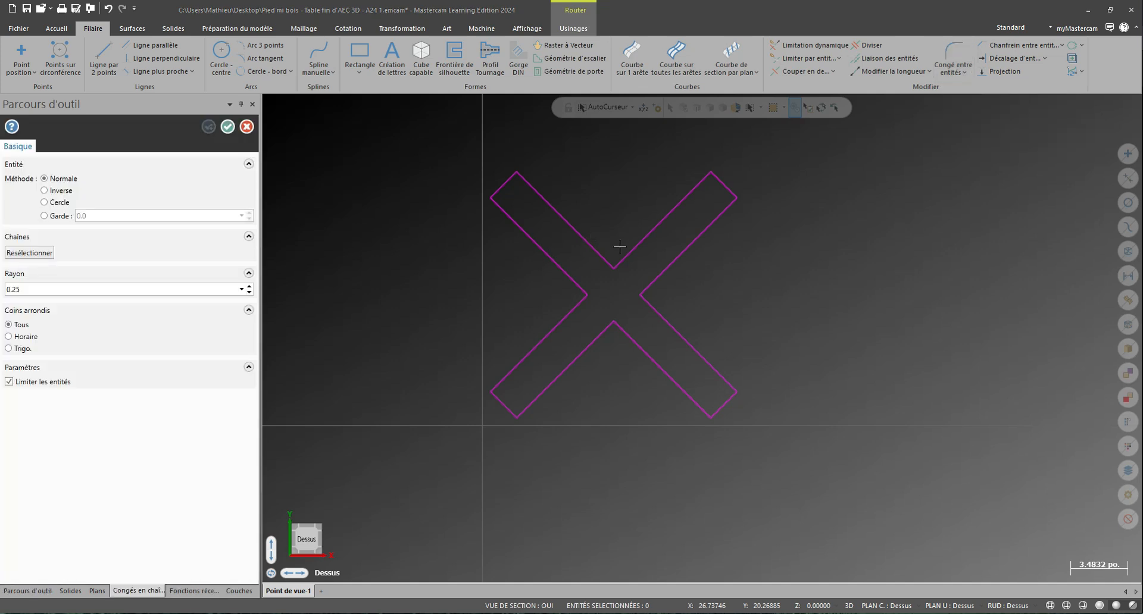
{"action": "left_click", "coordinate": [637, 243]}
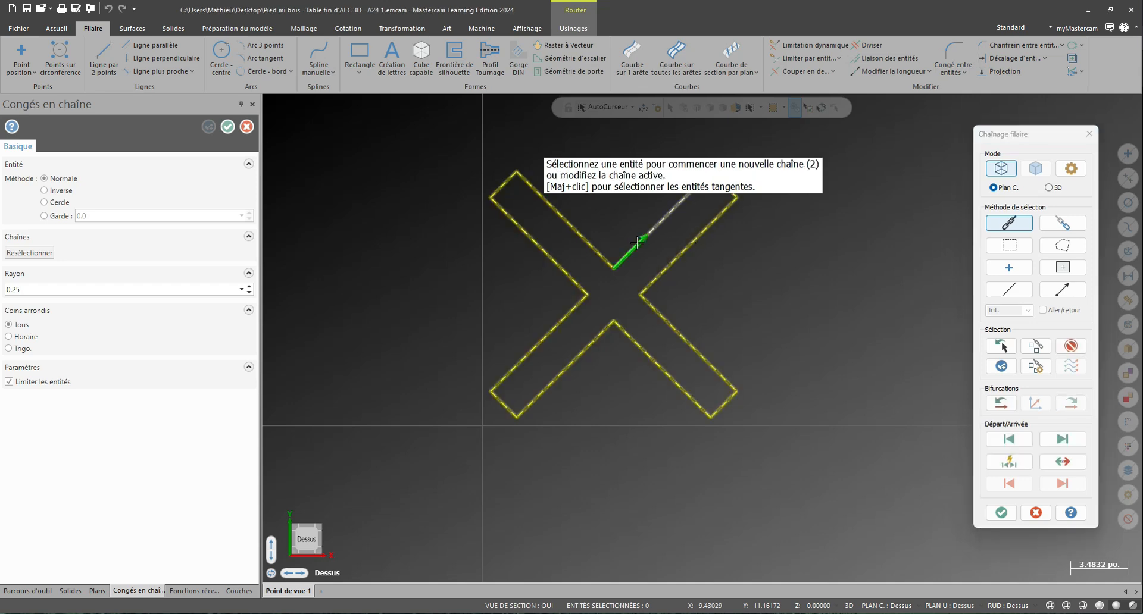
{"action": "key", "text": "Return"}
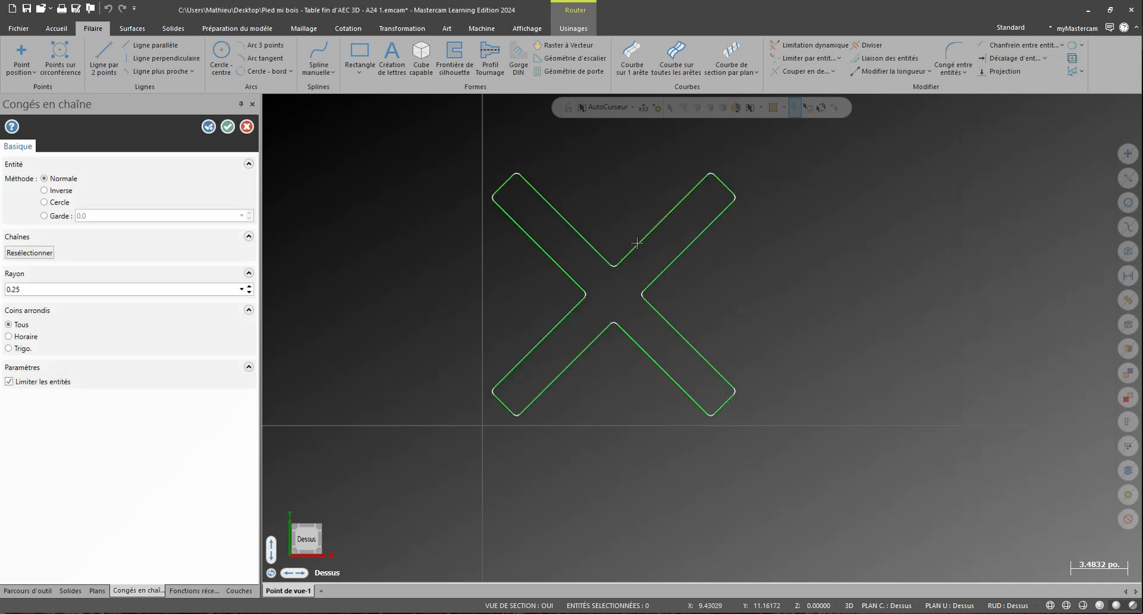
{"action": "left_click", "coordinate": [57, 217]}
{"action": "double_click", "coordinate": [124, 217]}
{"action": "double_click", "coordinate": [43, 289]}
{"action": "type", "text": "0"}
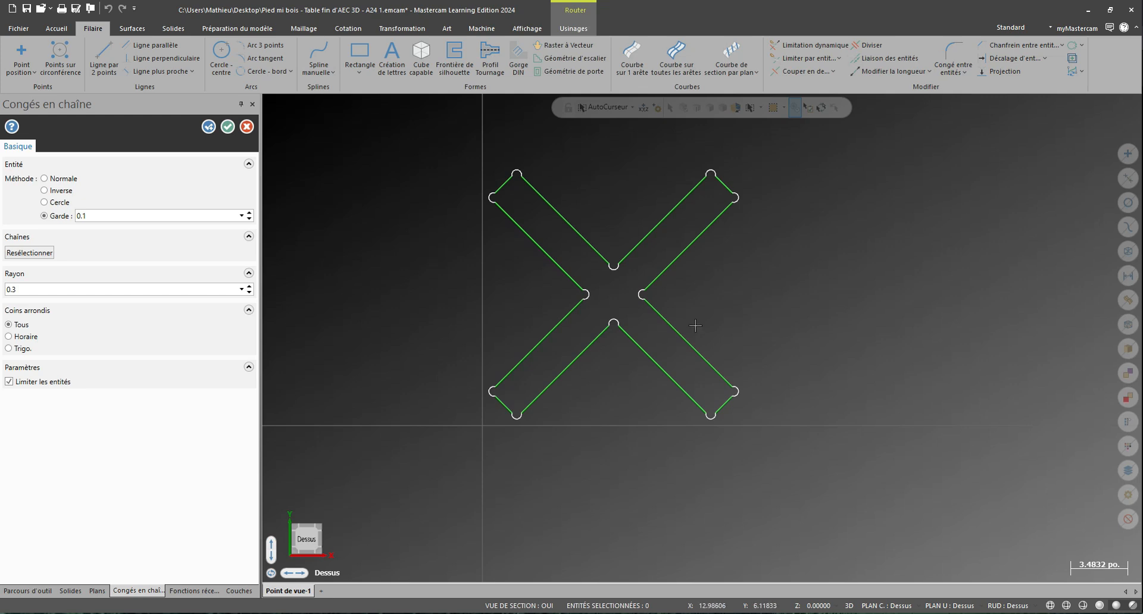
{"action": "scroll", "coordinate": [631, 326], "scroll_direction": "up", "scroll_amount": 2}
{"action": "scroll", "coordinate": [631, 326], "scroll_direction": "up", "scroll_amount": 1}
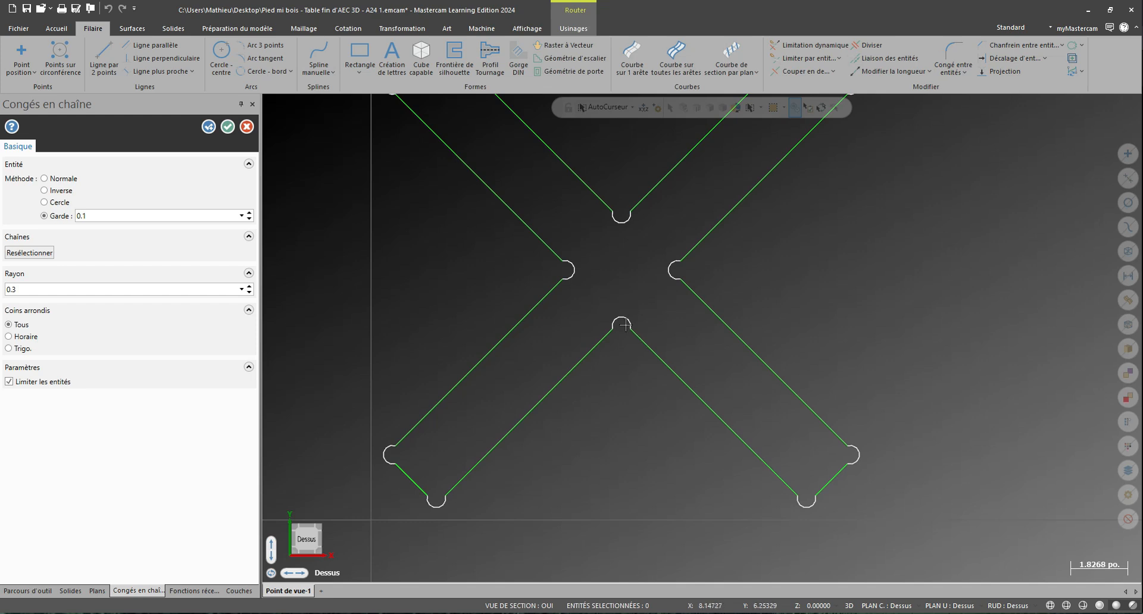
{"action": "scroll", "coordinate": [563, 399], "scroll_direction": "down", "scroll_amount": 1}
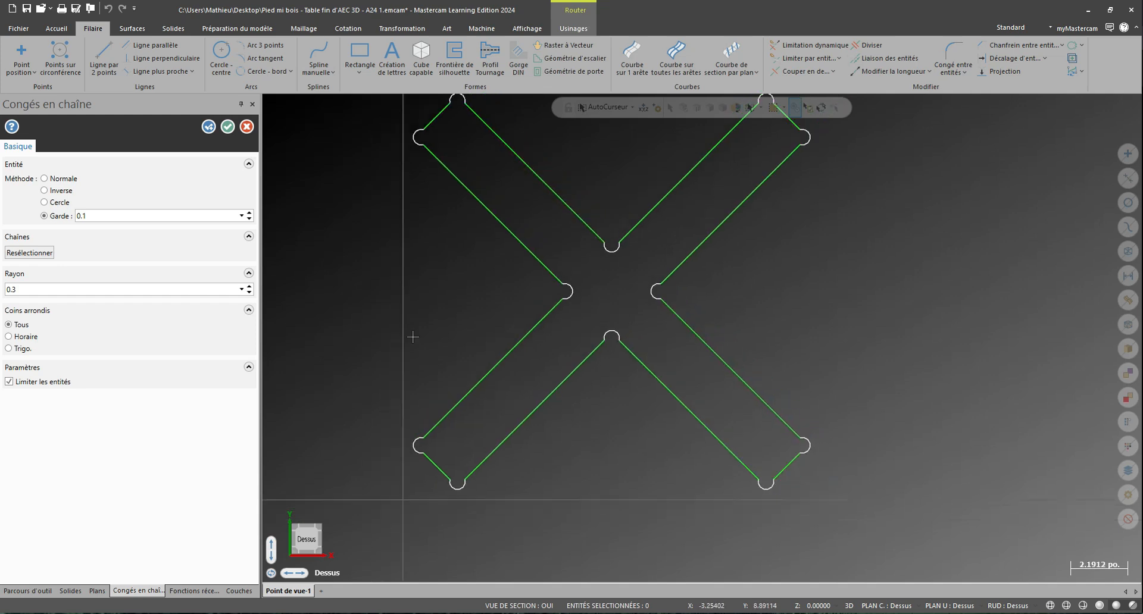
{"action": "scroll", "coordinate": [522, 424], "scroll_direction": "down", "scroll_amount": 1}
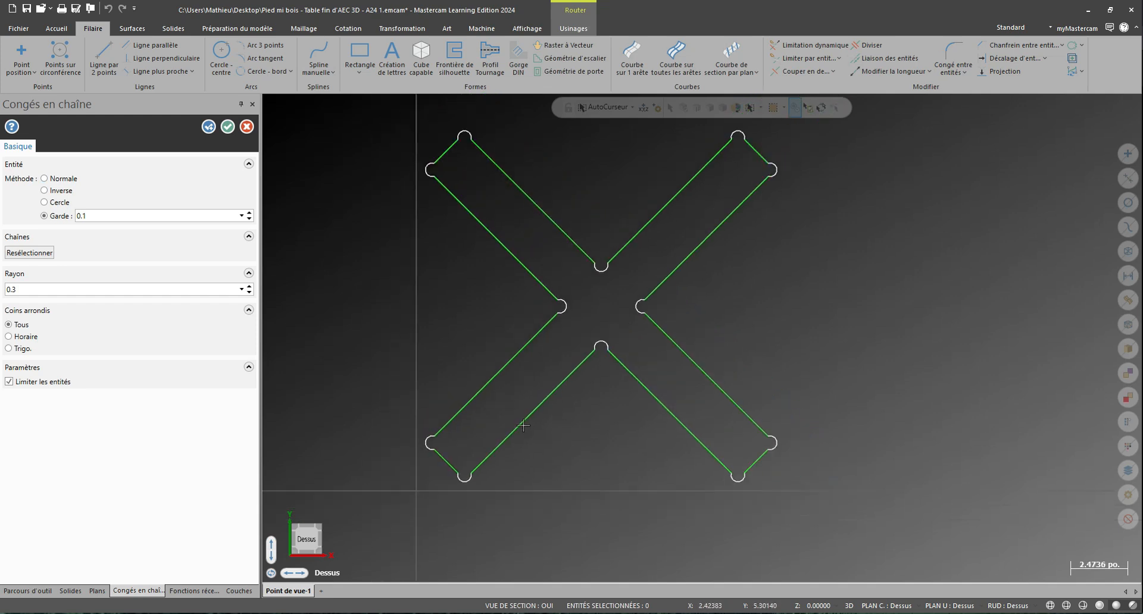
{"action": "left_click", "coordinate": [226, 127]}
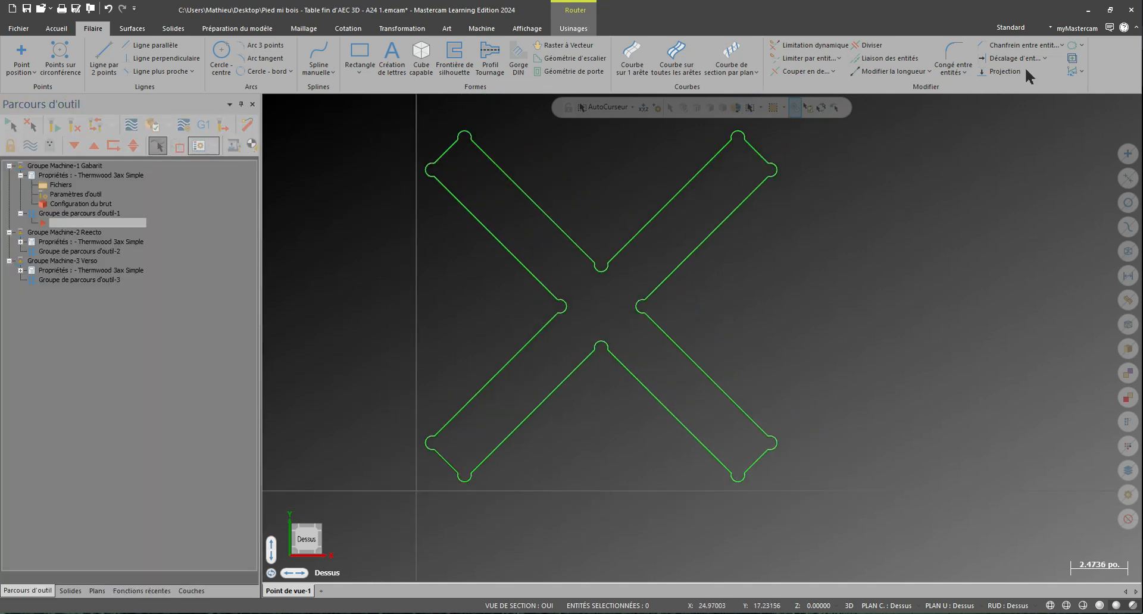
Step: Fillet the upper inner corner of the cross between its two adjacent lines with a 1.0 inch normal radius
{"action": "left_click", "coordinate": [954, 69]}
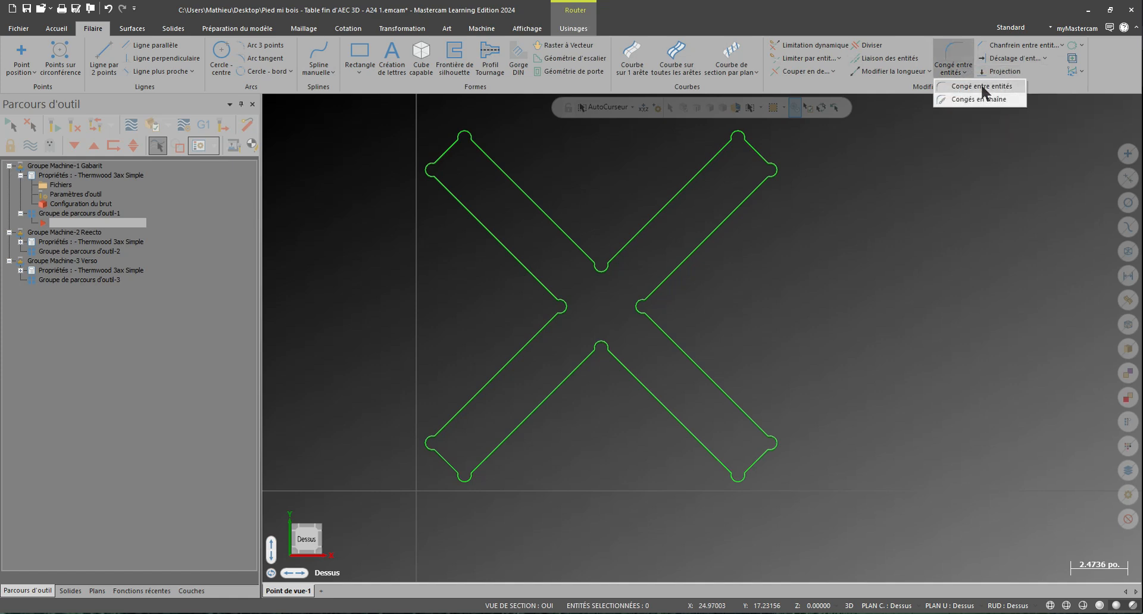
{"action": "left_click", "coordinate": [983, 87]}
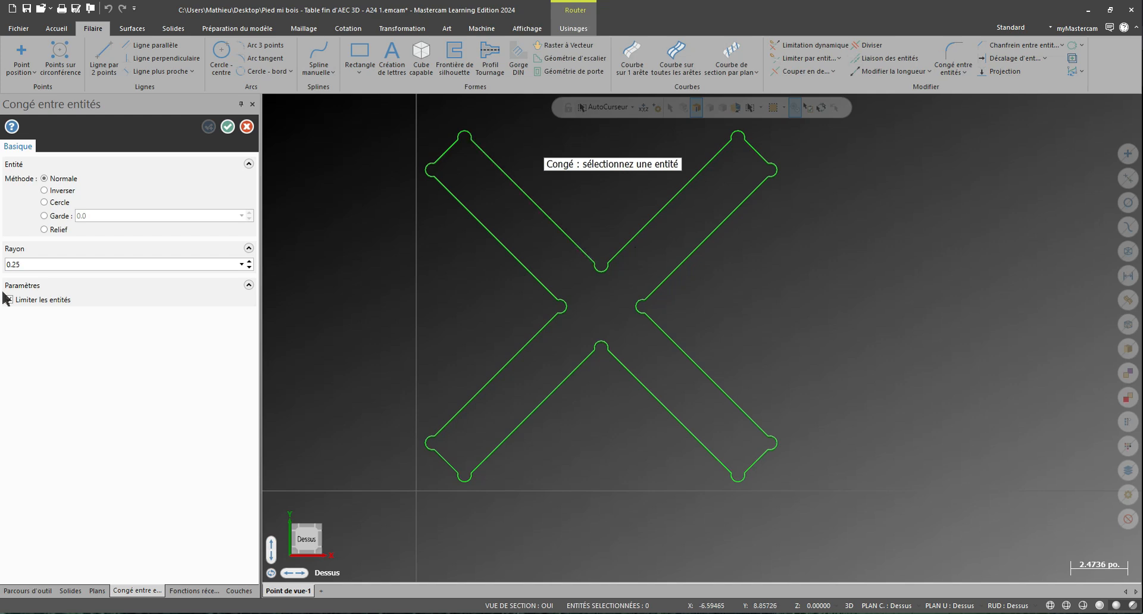
{"action": "double_click", "coordinate": [49, 265]}
{"action": "type", "text": "1+"}
{"action": "key", "text": "BackSpace"}
{"action": "key", "text": "Return"}
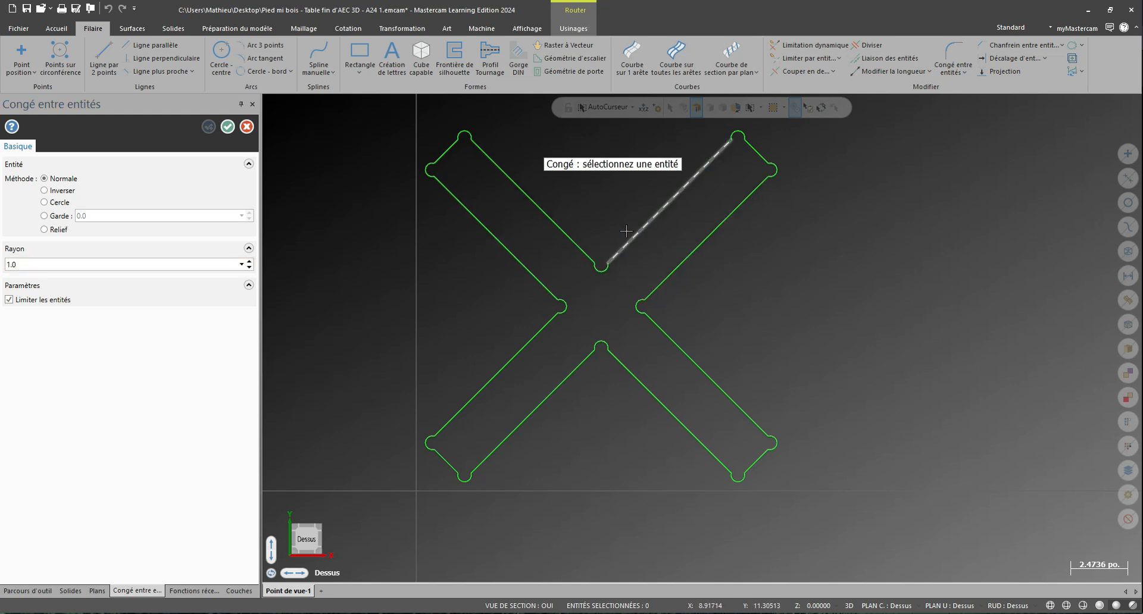
{"action": "left_click", "coordinate": [614, 255]}
{"action": "left_click", "coordinate": [587, 247]}
{"action": "scroll", "coordinate": [585, 265], "scroll_direction": "up", "scroll_amount": 2}
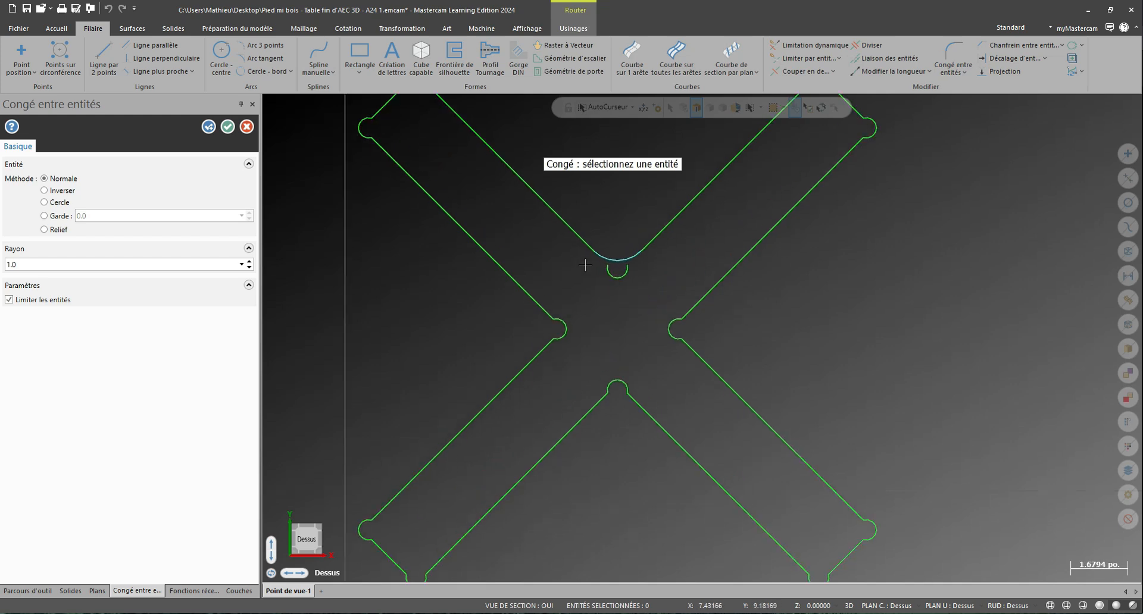
{"action": "scroll", "coordinate": [602, 292], "scroll_direction": "up", "scroll_amount": 1}
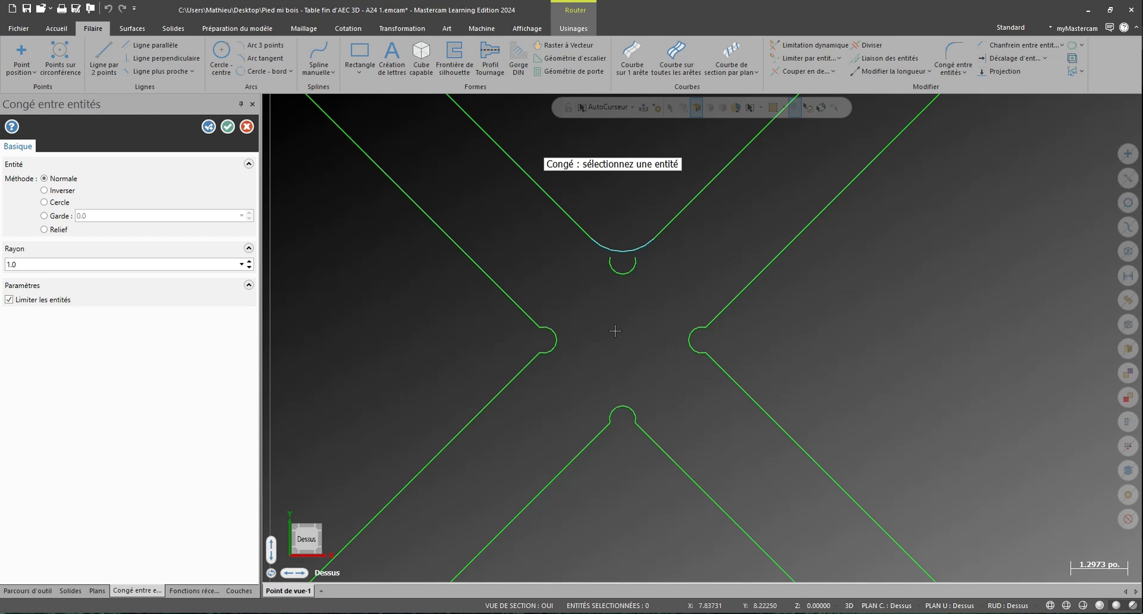
Step: Fillet the left, lower and right inner corners of the cross with the same 1.0 inch radius
{"action": "left_click", "coordinate": [525, 313]}
{"action": "left_click", "coordinate": [573, 454]}
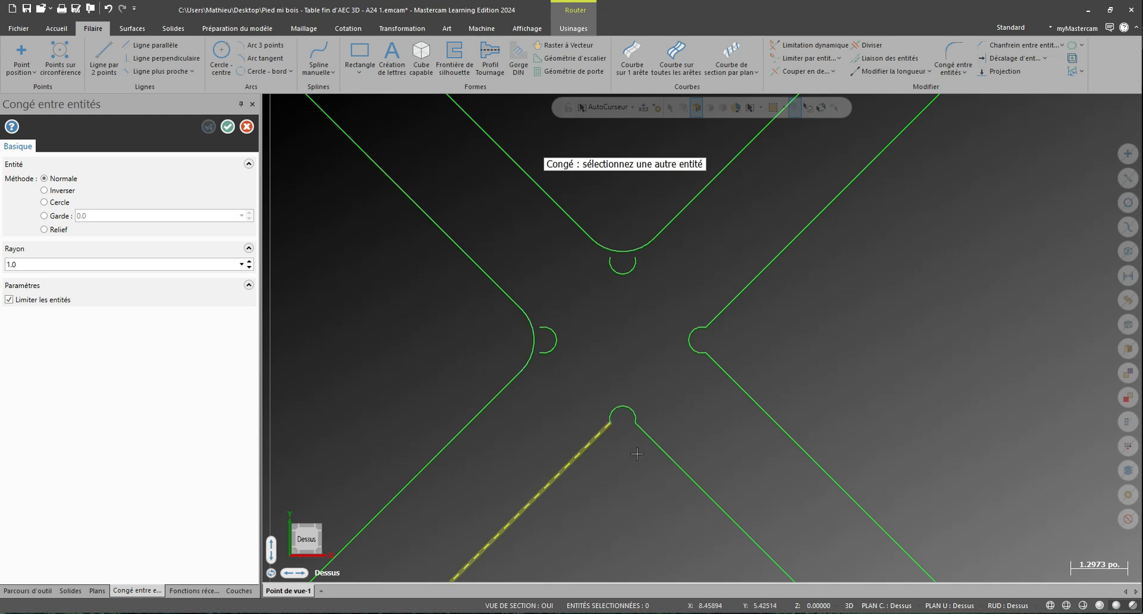
{"action": "left_click", "coordinate": [640, 450]}
{"action": "left_click", "coordinate": [735, 384]}
{"action": "left_click", "coordinate": [729, 305]}
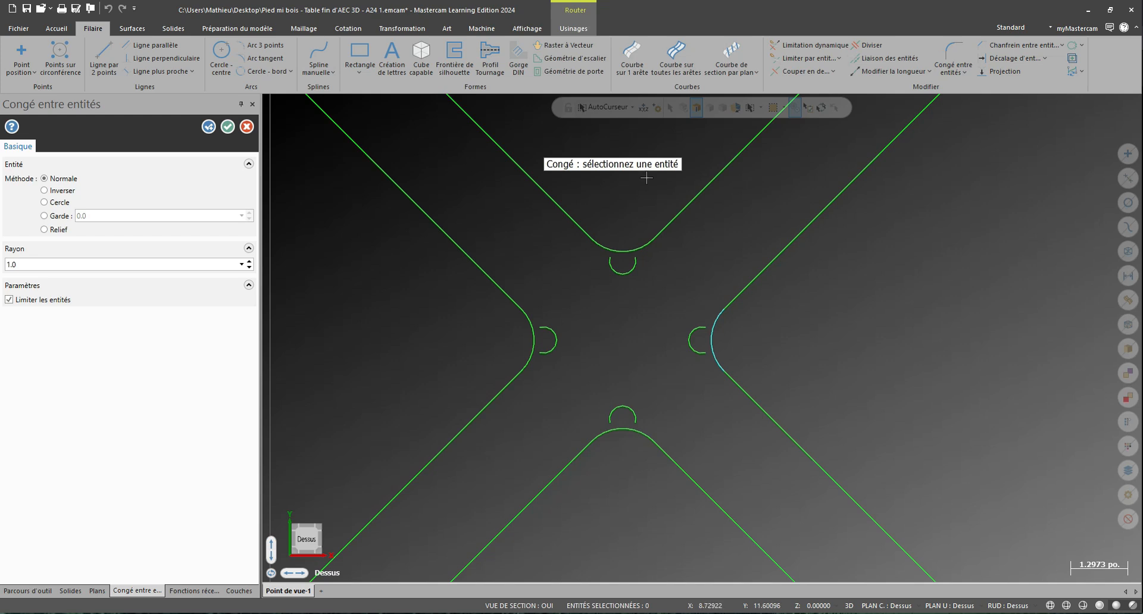
{"action": "left_click", "coordinate": [227, 127]}
Step: Delete the four leftover clearance arcs around the centre of the cross
{"action": "left_click", "coordinate": [622, 266]}
{"action": "left_click", "coordinate": [556, 340]}
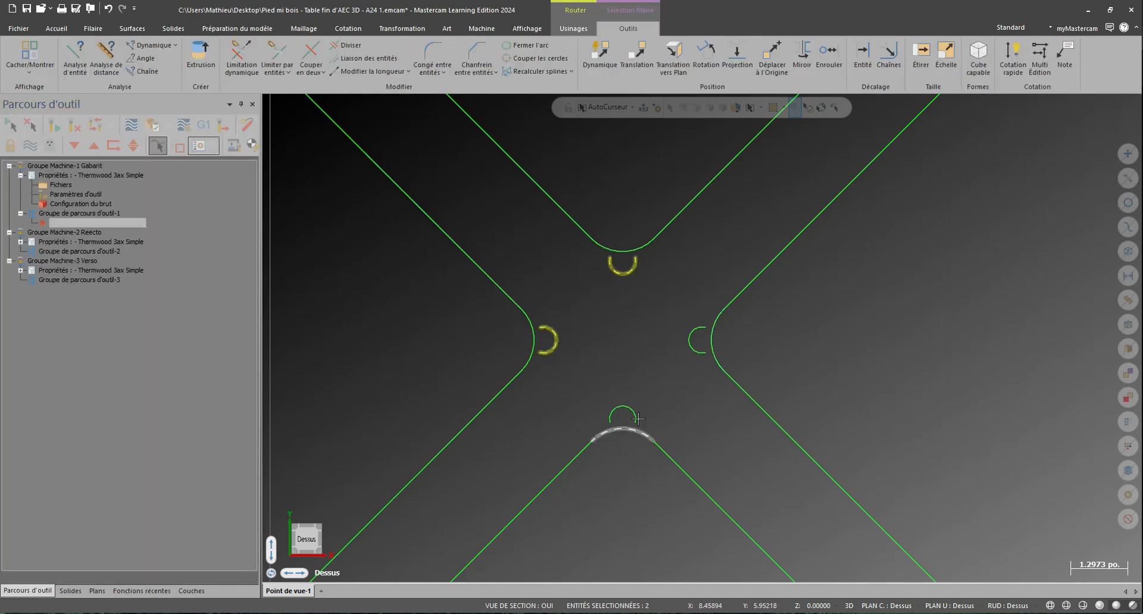
{"action": "left_click", "coordinate": [622, 407]}
{"action": "left_click", "coordinate": [689, 340]}
{"action": "key", "text": "Delete"}
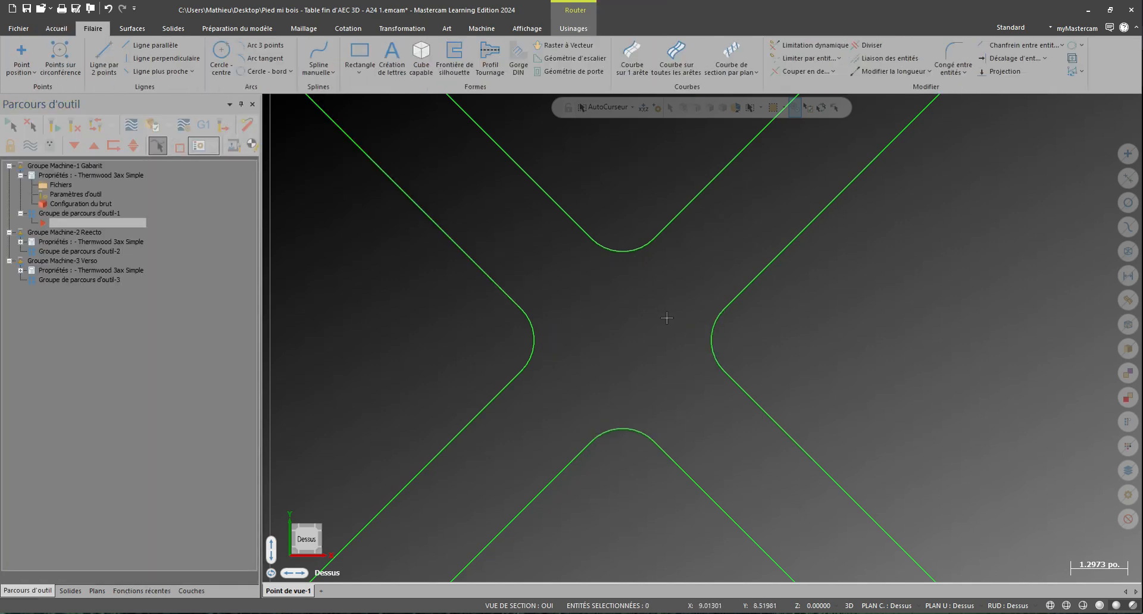
Step: Show the hidden geometry again and start a 2D Pocket toolpath on the filleted cross outline, accepting the proposed NC file name
{"action": "scroll", "coordinate": [663, 317], "scroll_direction": "down", "scroll_amount": 4}
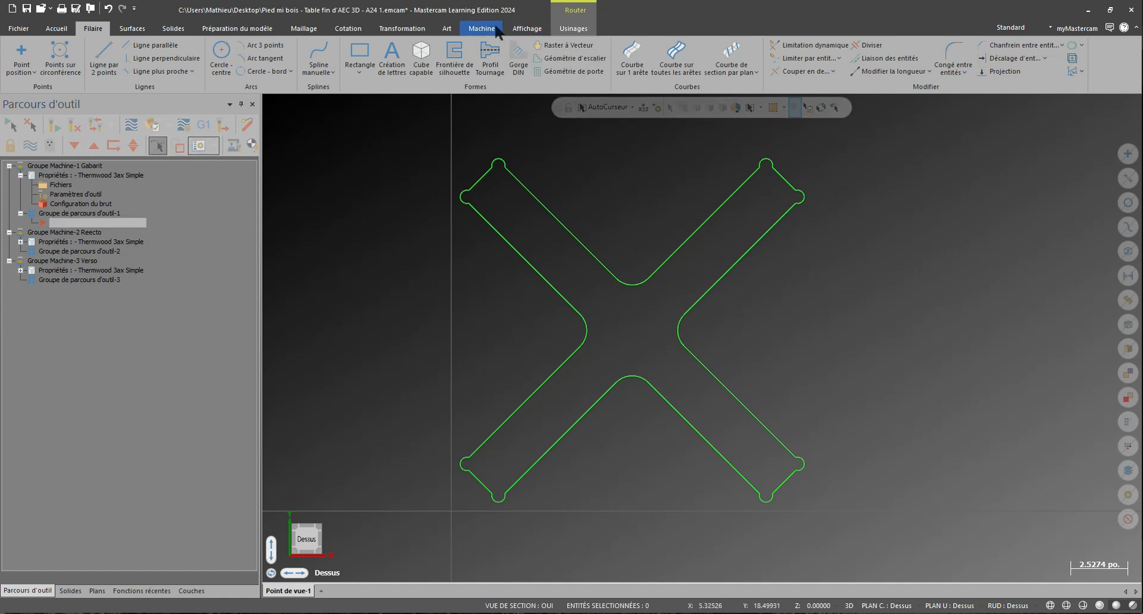
{"action": "middle_click_drag", "start_coordinate": [467, 335], "coordinate": [435, 278]}
{"action": "left_click", "coordinate": [573, 29]}
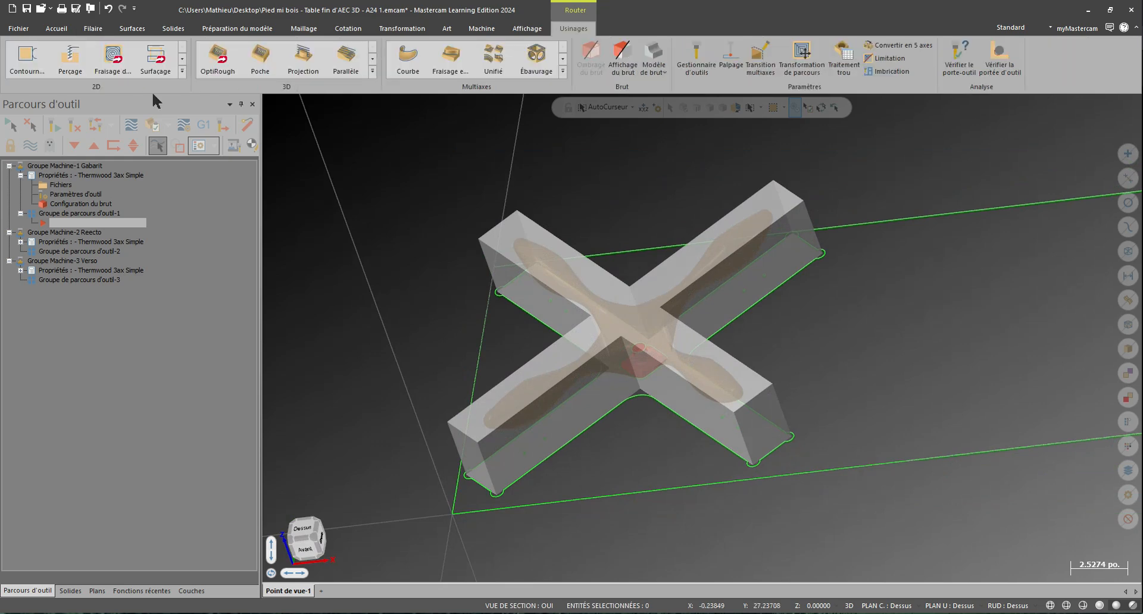
{"action": "left_click", "coordinate": [182, 60]}
{"action": "left_click", "coordinate": [74, 70]}
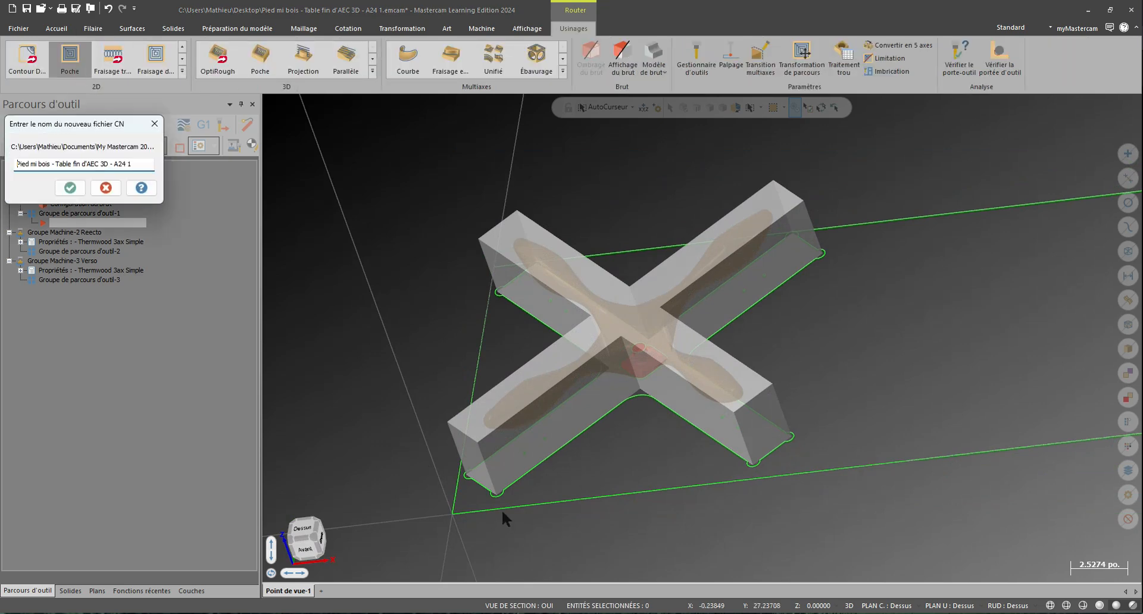
{"action": "left_click", "coordinate": [69, 187]}
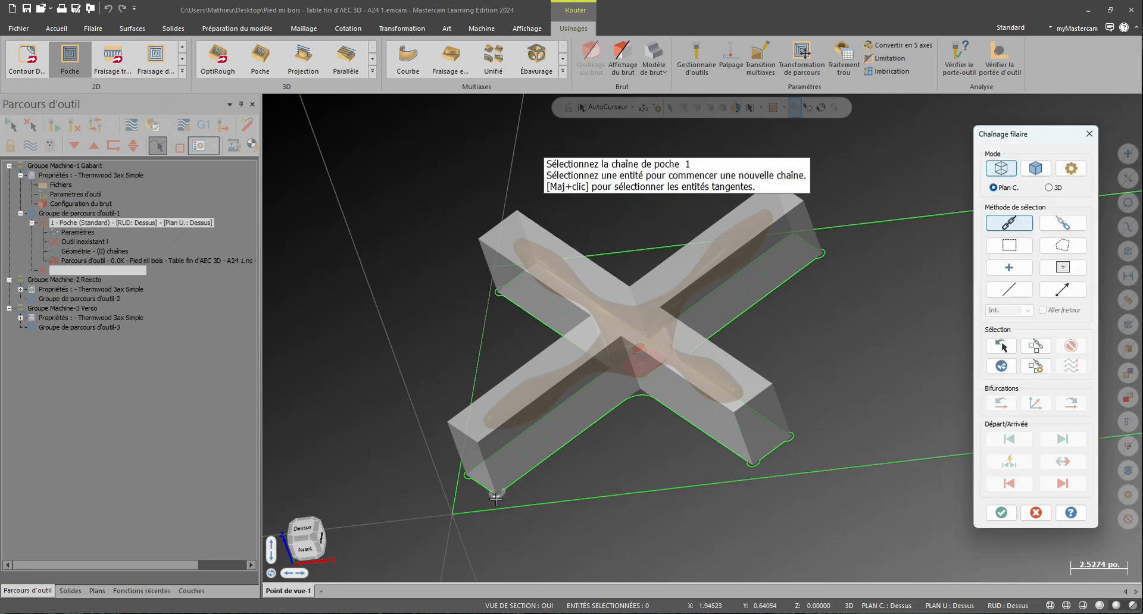
{"action": "left_click", "coordinate": [495, 496]}
{"action": "key", "text": "Return"}
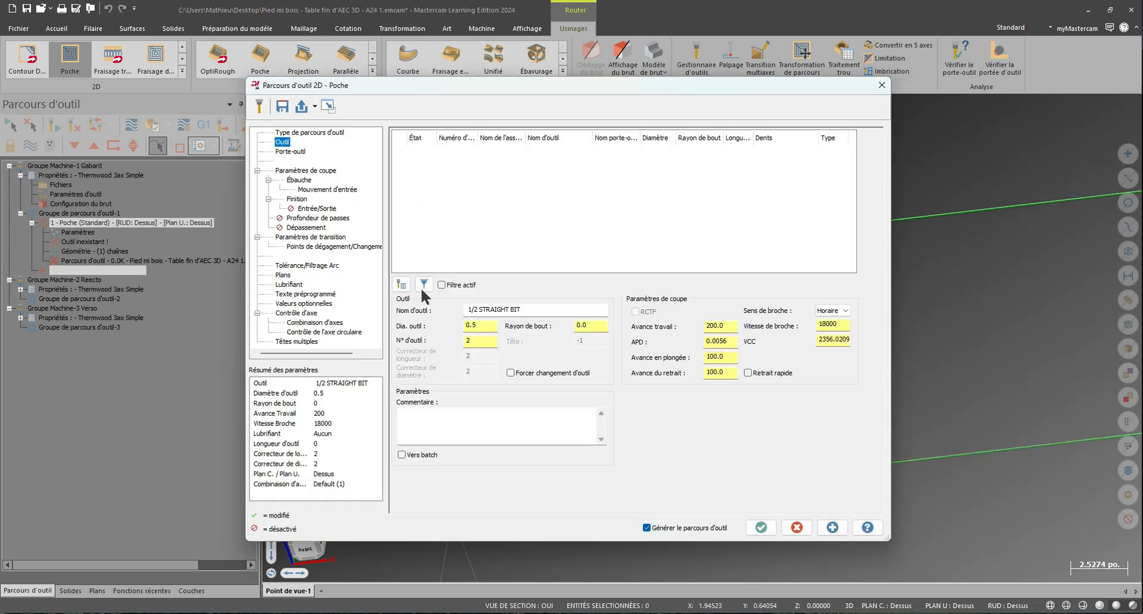
Step: Use tool 11, the 0.5 Hélice DESCENDANTE, and rough the pocket with the parallel spiral method at a 45% XY stepover
{"action": "left_click", "coordinate": [421, 287]}
{"action": "double_click", "coordinate": [444, 237]}
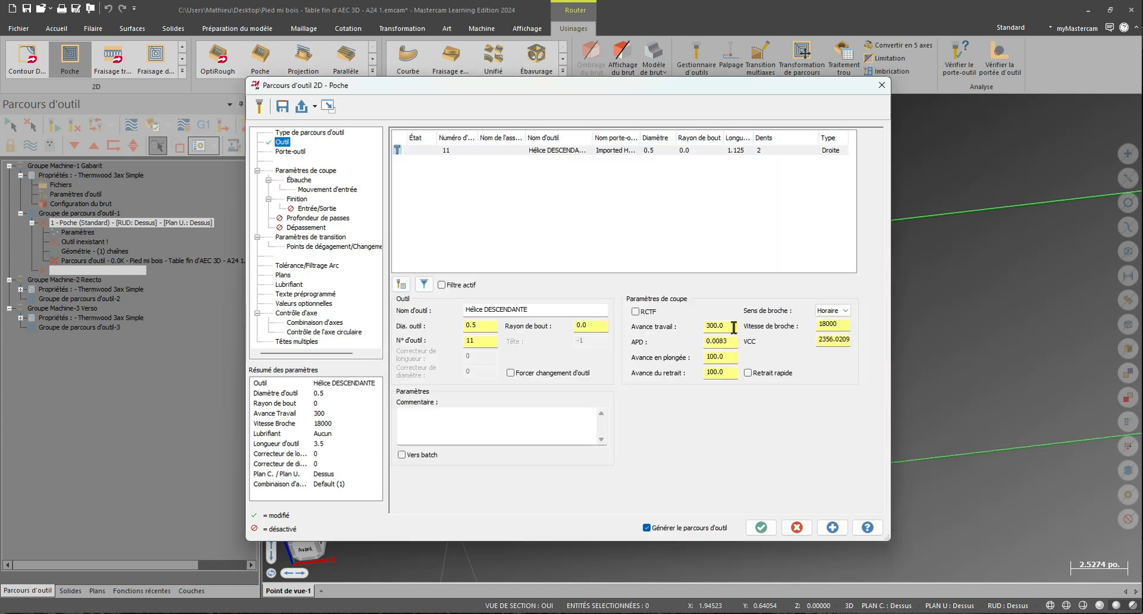
{"action": "left_click", "coordinate": [299, 180]}
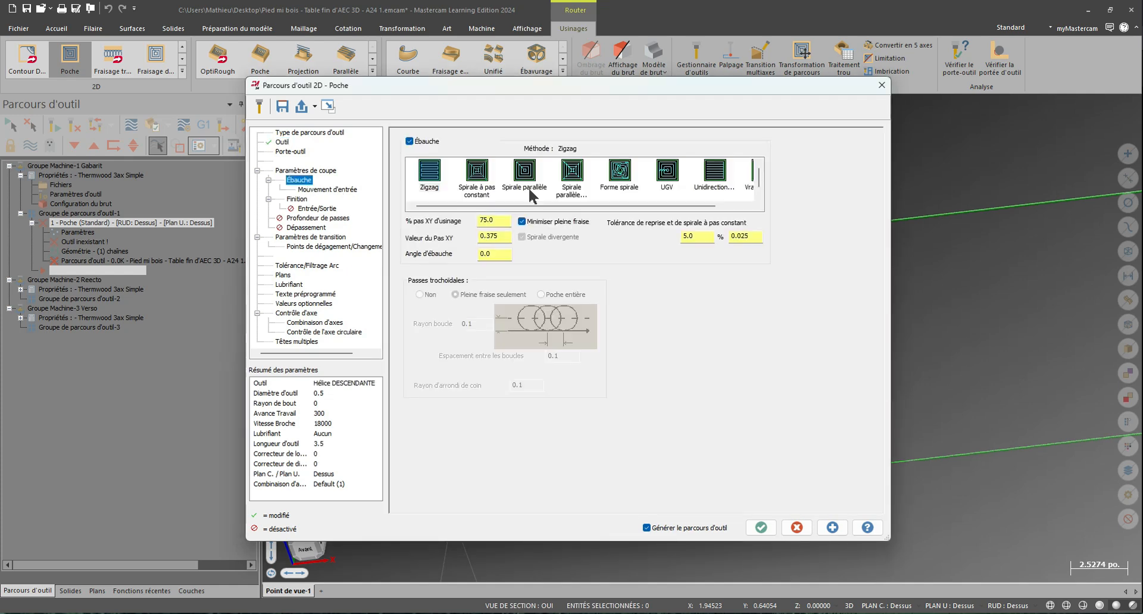
{"action": "double_click", "coordinate": [486, 219]}
{"action": "type", "text": "45"}
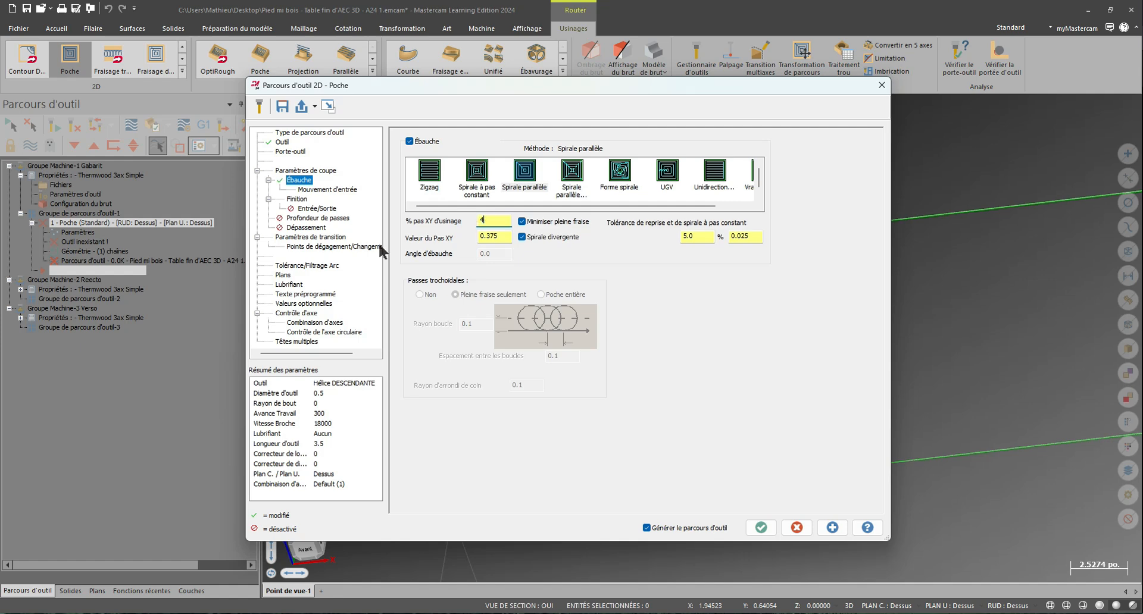
Step: Set the angle of the pocket's helical entry motion to 10 degrees
{"action": "left_click", "coordinate": [328, 189]}
{"action": "double_click", "coordinate": [547, 233]}
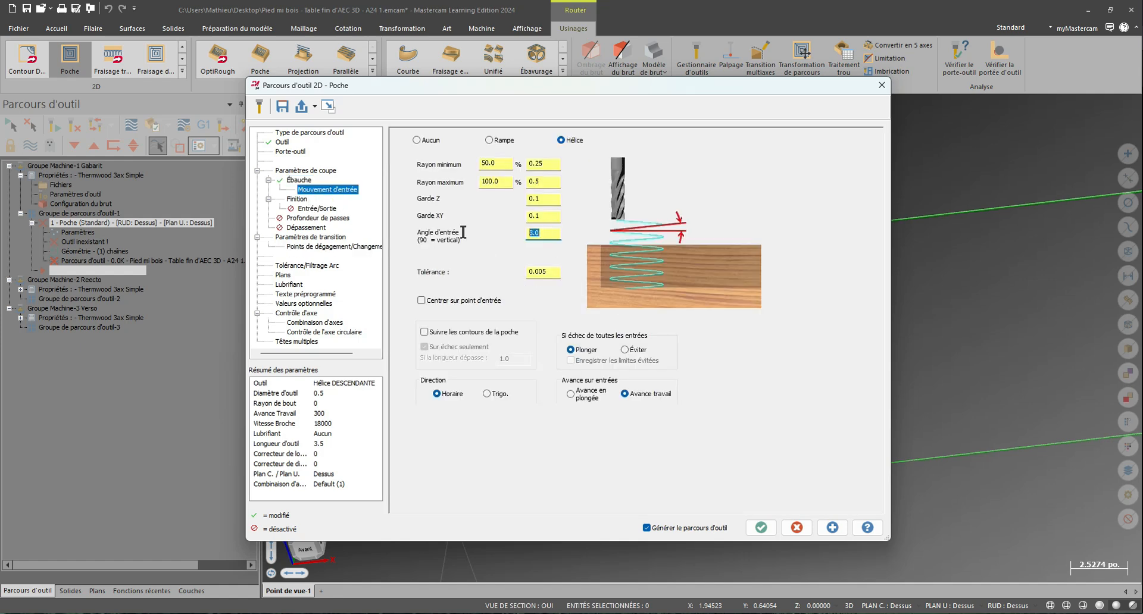
{"action": "type", "text": "10"}
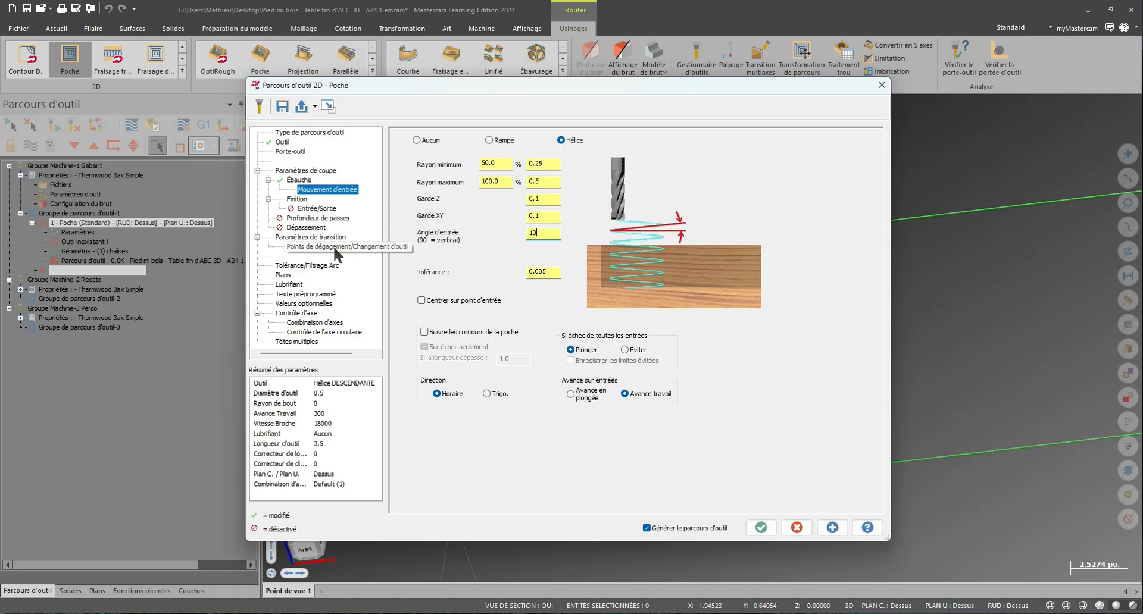
Step: Make the retract, clearance plane, top of stock and depth absolute, and set the top of stock to 0.625
{"action": "left_click", "coordinate": [316, 238]}
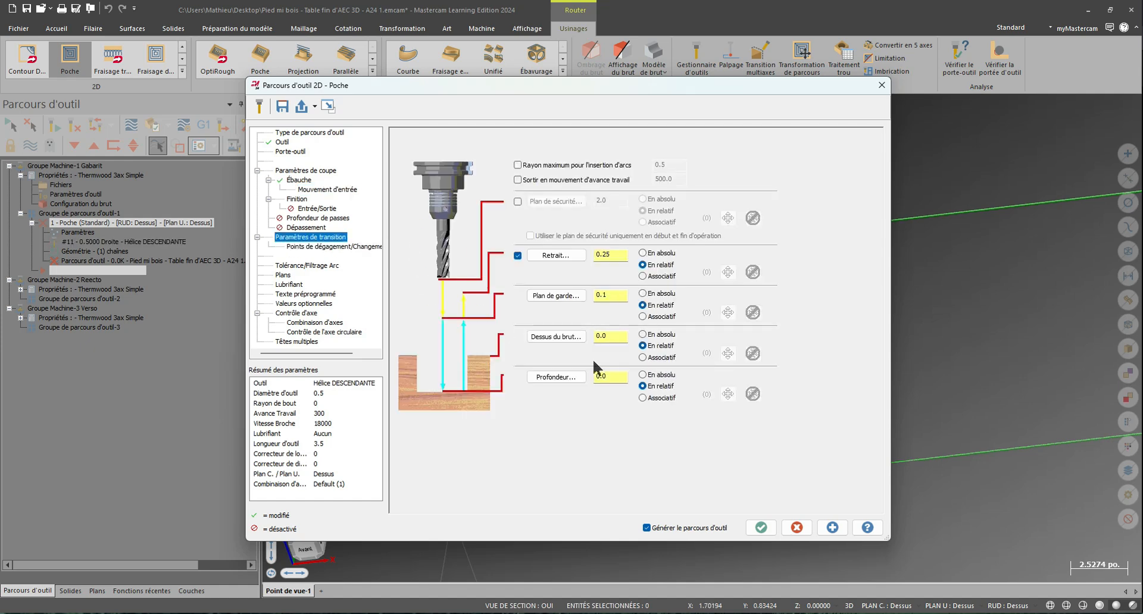
{"action": "left_click", "coordinate": [660, 375]}
{"action": "left_click", "coordinate": [657, 335]}
{"action": "left_click", "coordinate": [655, 296]}
{"action": "left_click", "coordinate": [658, 254]}
{"action": "double_click", "coordinate": [613, 336]}
{"action": "type", "text": "0.625"}
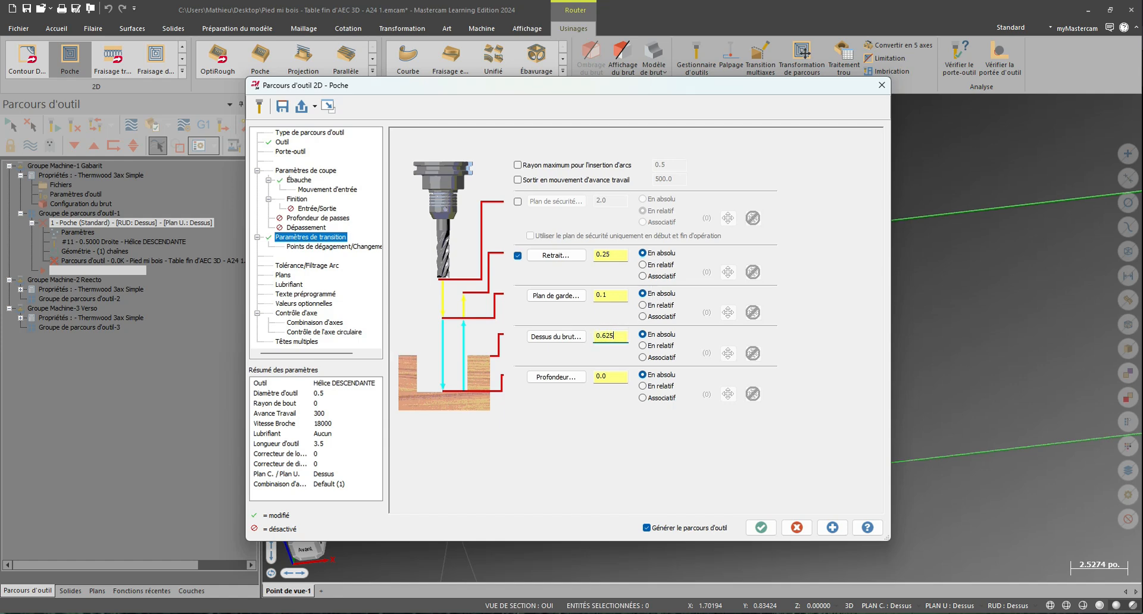
{"action": "key", "text": "Return"}
Step: Add the 0.625 stock top to the other heights, giving a 0.725 clearance plane and a 0.875 retract
{"action": "key", "text": "ctrl+c"}
{"action": "left_click", "coordinate": [612, 295]}
{"action": "type", "text": "+"}
{"action": "key", "text": "ctrl+v"}
{"action": "left_click", "coordinate": [613, 254]}
{"action": "type", "text": "+"}
{"action": "key", "text": "ctrl+v"}
Step: Set the absolute pocket depth to 0.5 and generate the toolpath
{"action": "left_click", "coordinate": [554, 377]}
{"action": "scroll", "coordinate": [514, 459], "scroll_direction": "up", "scroll_amount": 5}
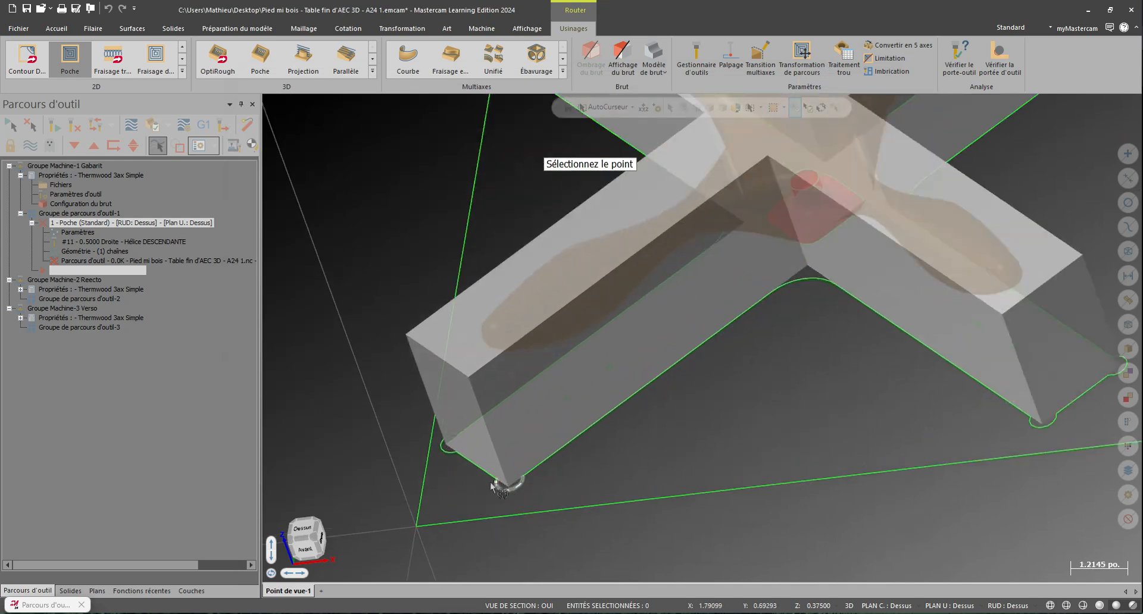
{"action": "left_click", "coordinate": [519, 475]}
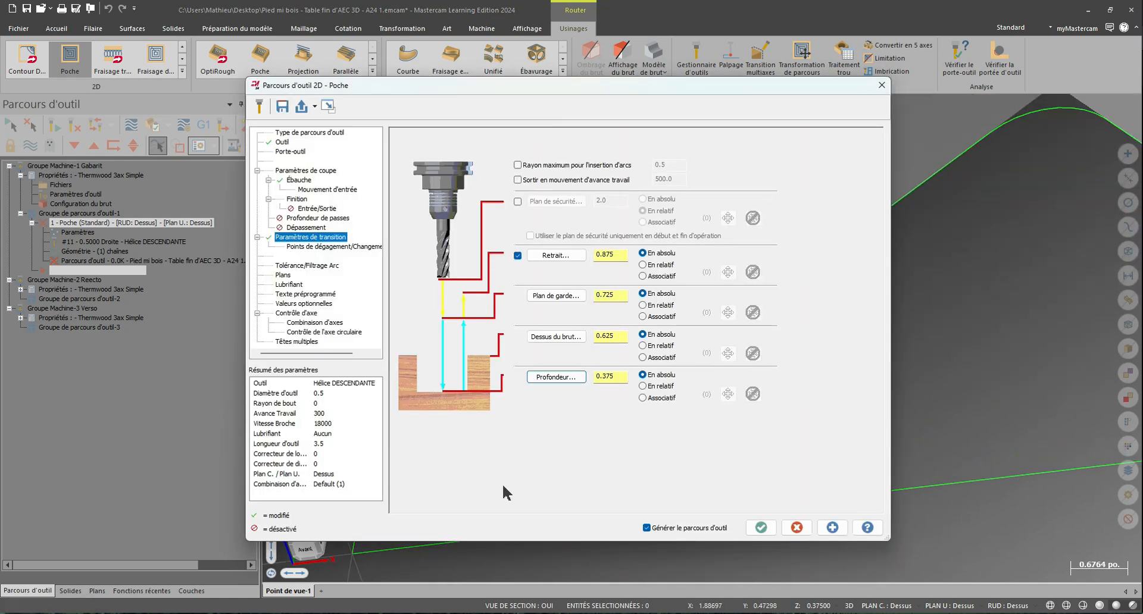
{"action": "left_click", "coordinate": [611, 377]}
{"action": "left_click_drag", "start_coordinate": [625, 374], "coordinate": [438, 392]}
{"action": "type", "text": "0.5"}
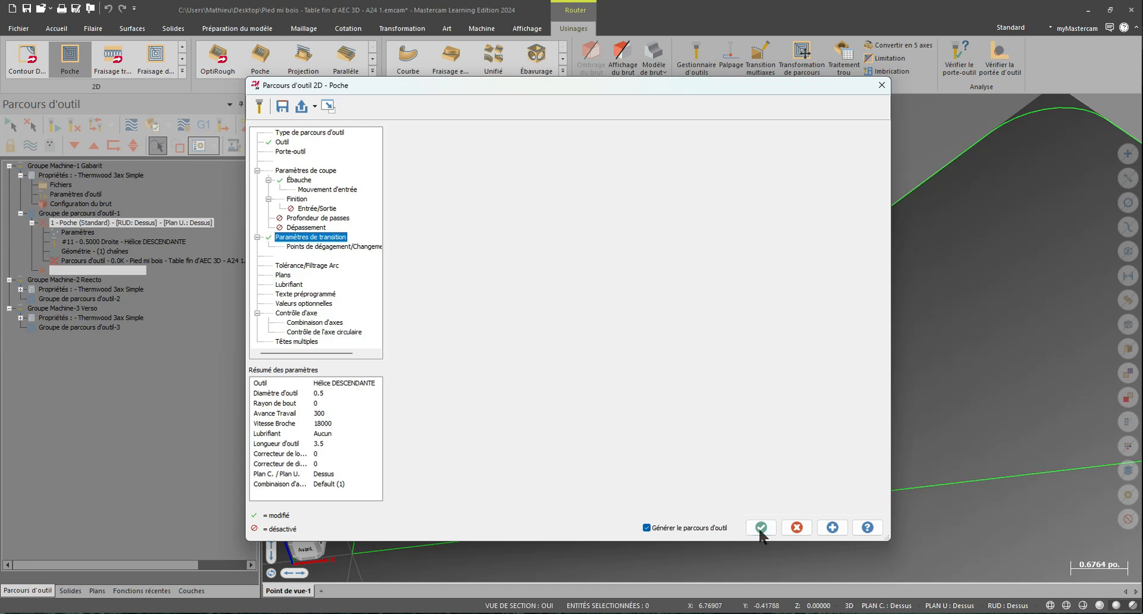
{"action": "left_click", "coordinate": [760, 528]}
Step: Move the whole cross, with its outline, foot and holes, by 0.125 in Z and clear the result colours
{"action": "right_click", "coordinate": [856, 415]}
{"action": "left_click", "coordinate": [898, 243]}
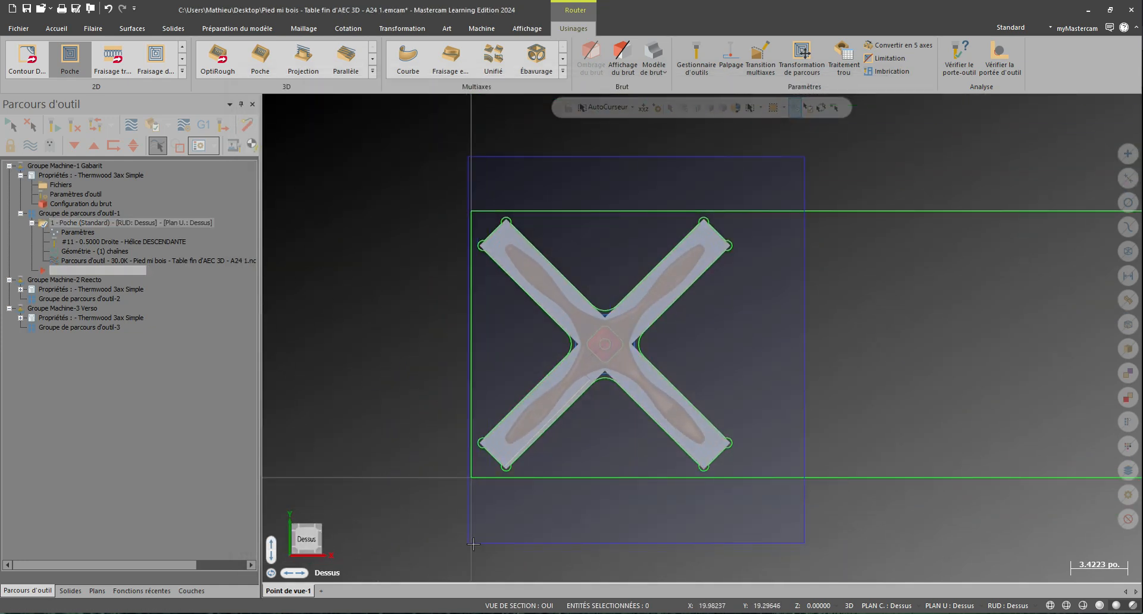
{"action": "key", "text": "ctrl+a"}
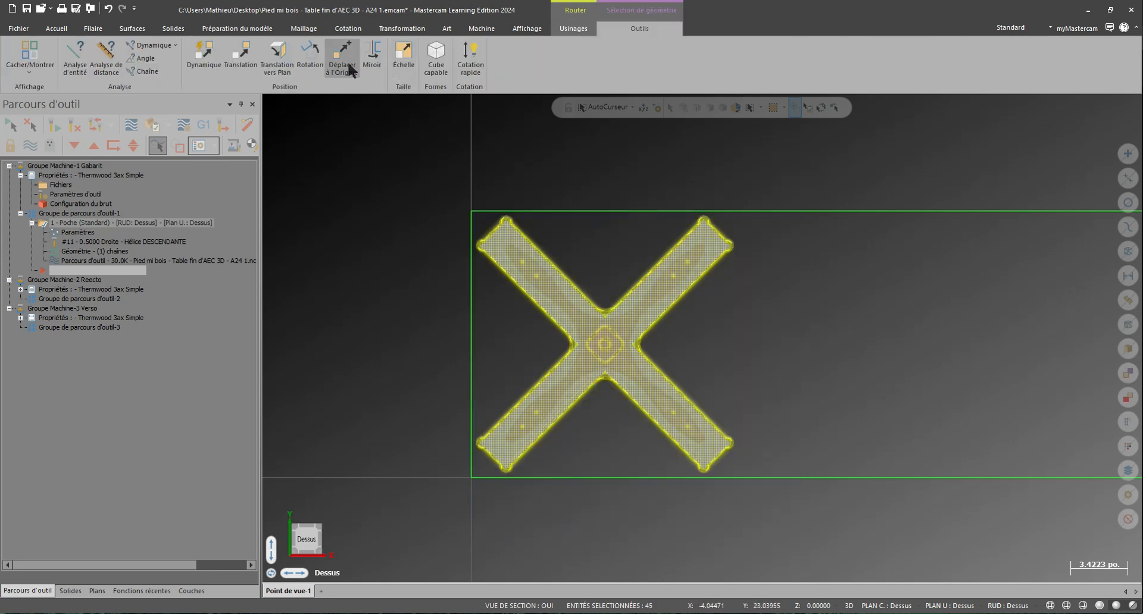
{"action": "left_click", "coordinate": [239, 56]}
{"action": "left_click", "coordinate": [65, 365]}
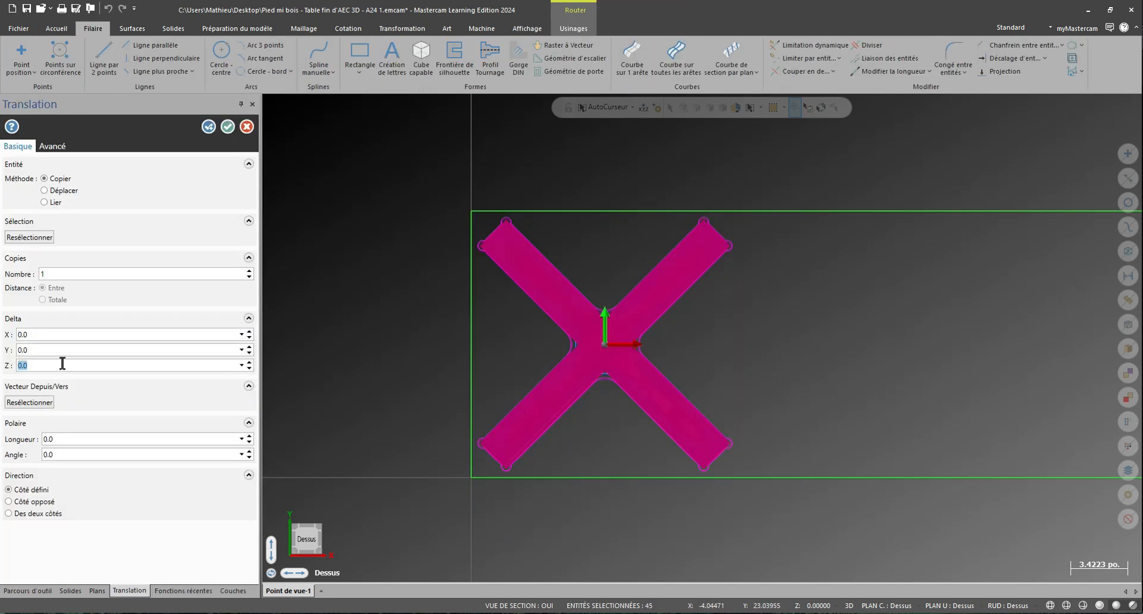
{"action": "type", "text": "0.125"}
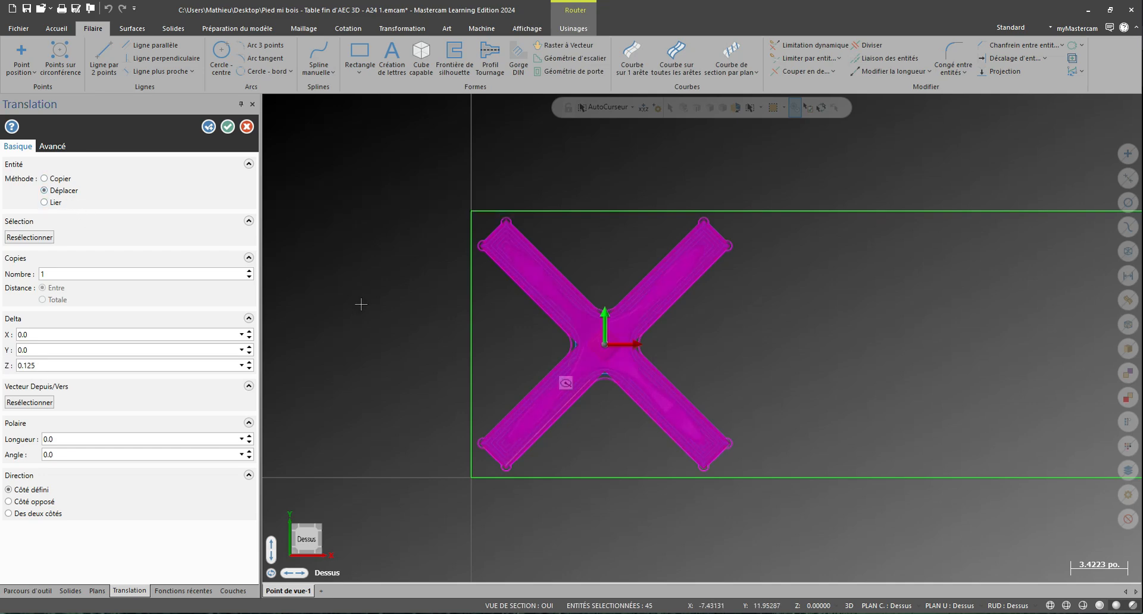
{"action": "left_click", "coordinate": [227, 126]}
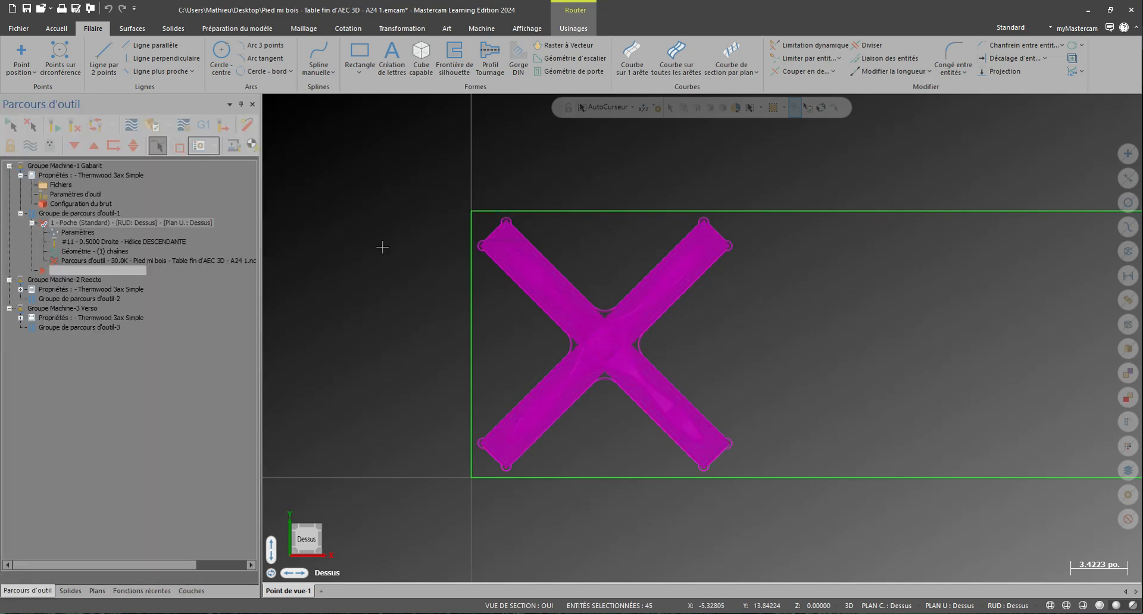
{"action": "right_click", "coordinate": [382, 246]}
{"action": "key", "text": "Escape"}
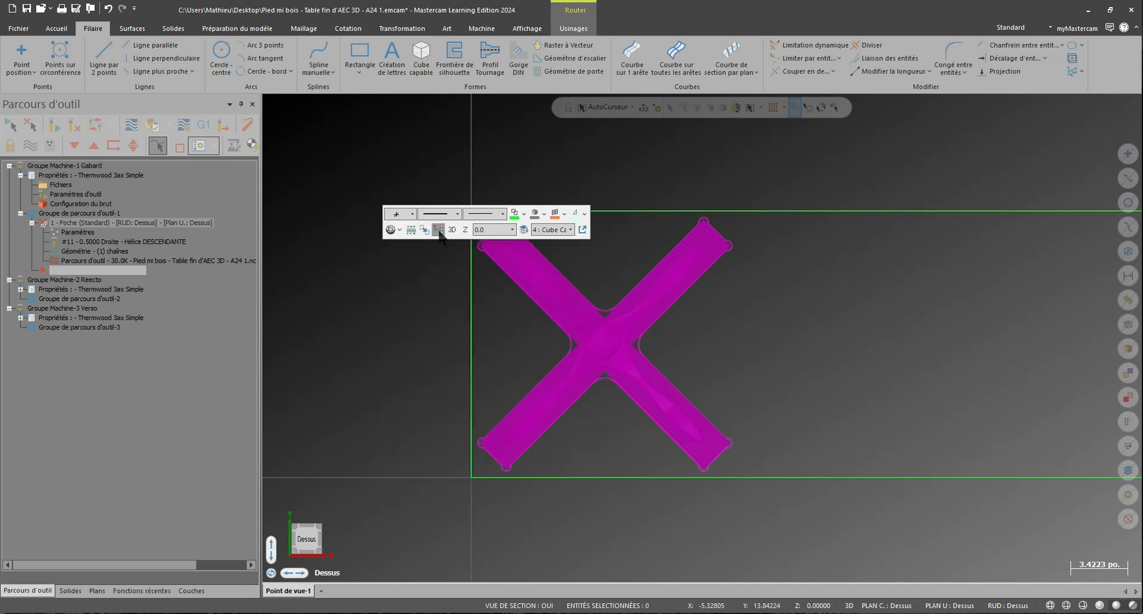
Step: Take the pocket depth from the raised cross outline at its lower-left arm corner and regenerate the toolpath
{"action": "left_click", "coordinate": [76, 232]}
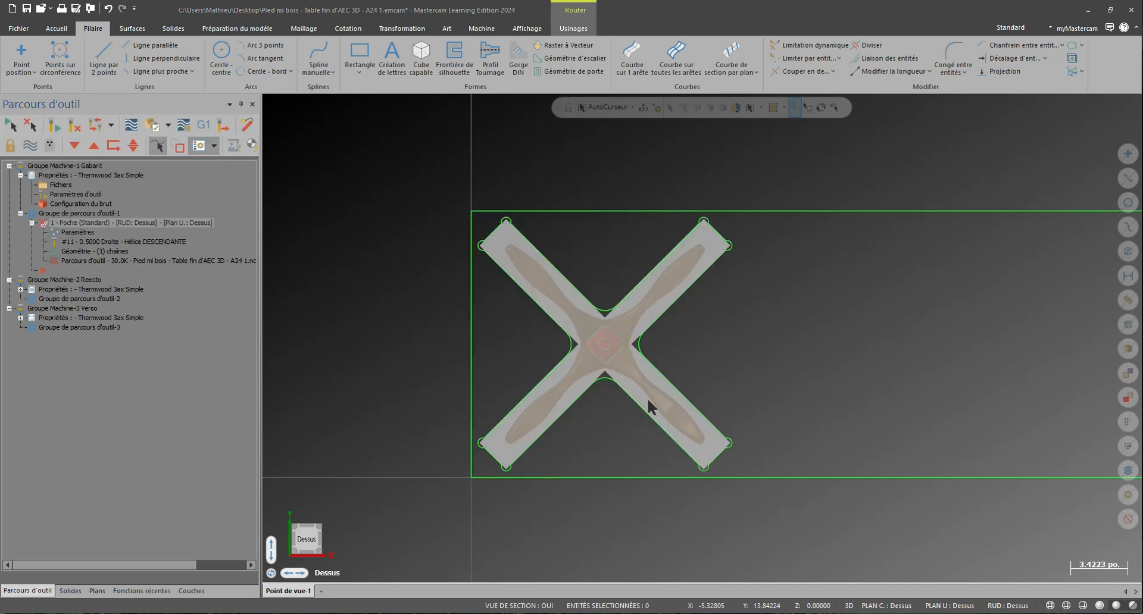
{"action": "left_click", "coordinate": [535, 376]}
{"action": "scroll", "coordinate": [499, 475], "scroll_direction": "up", "scroll_amount": 2}
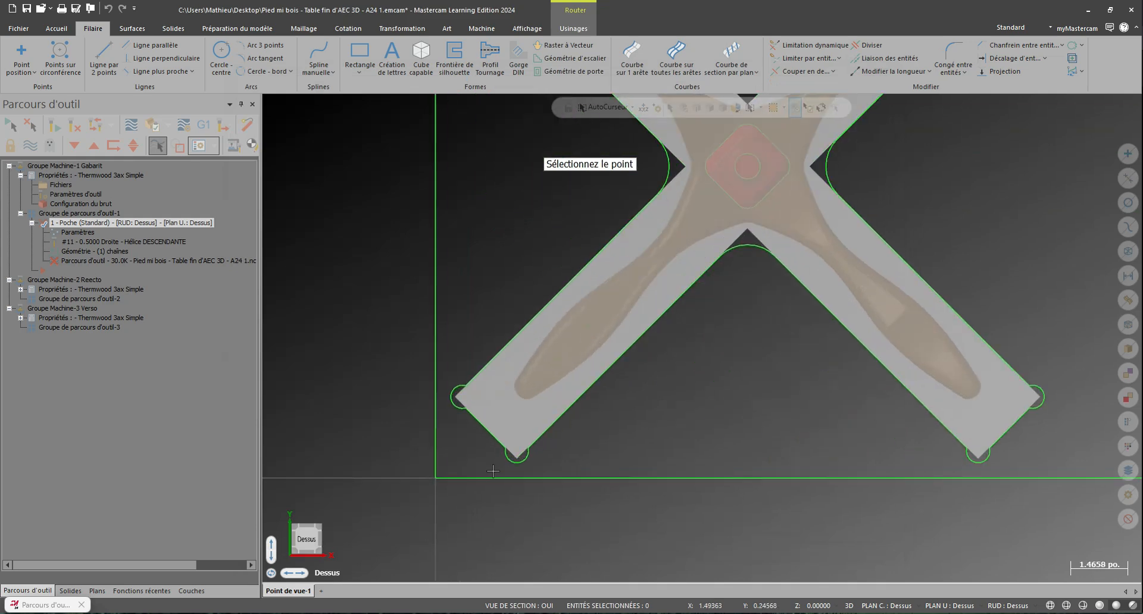
{"action": "middle_click_drag", "start_coordinate": [454, 426], "coordinate": [445, 407]}
{"action": "scroll", "coordinate": [510, 496], "scroll_direction": "up", "scroll_amount": 1}
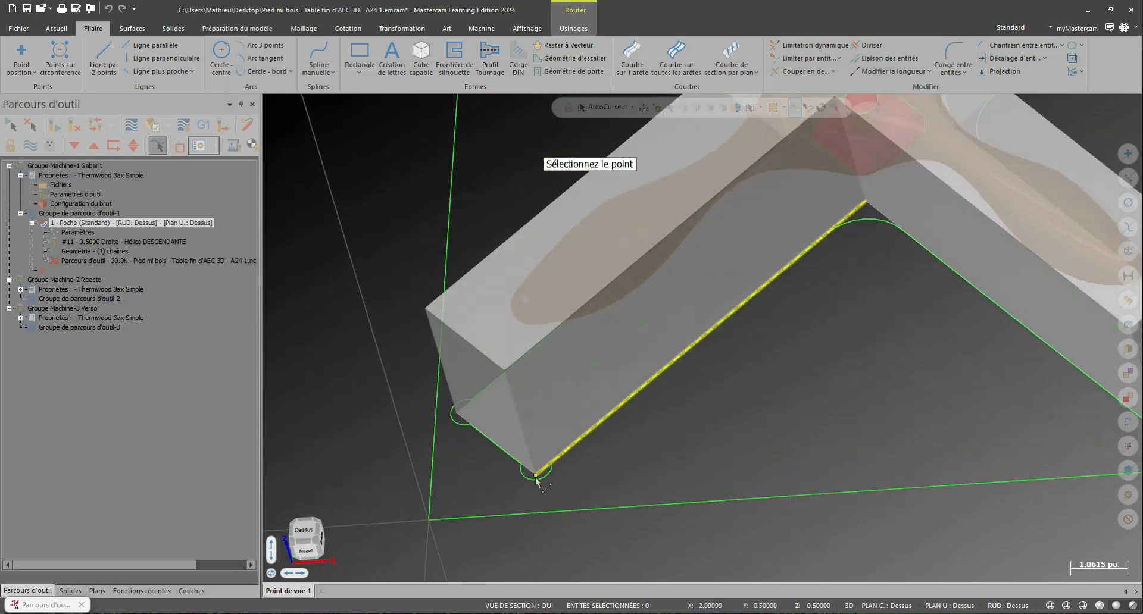
{"action": "left_click", "coordinate": [523, 474]}
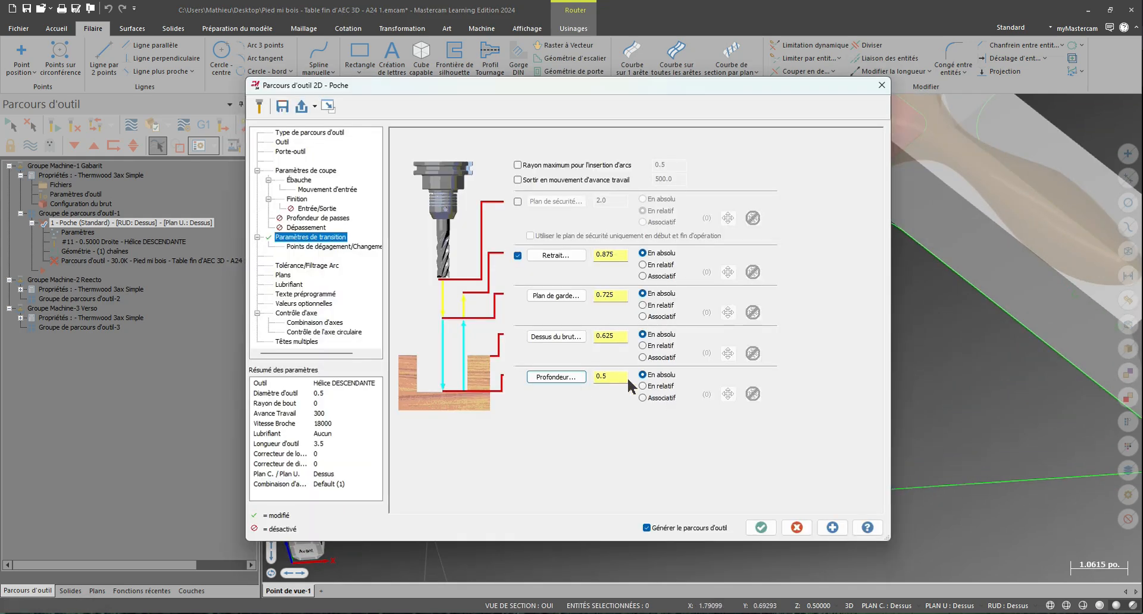
{"action": "left_click", "coordinate": [761, 526]}
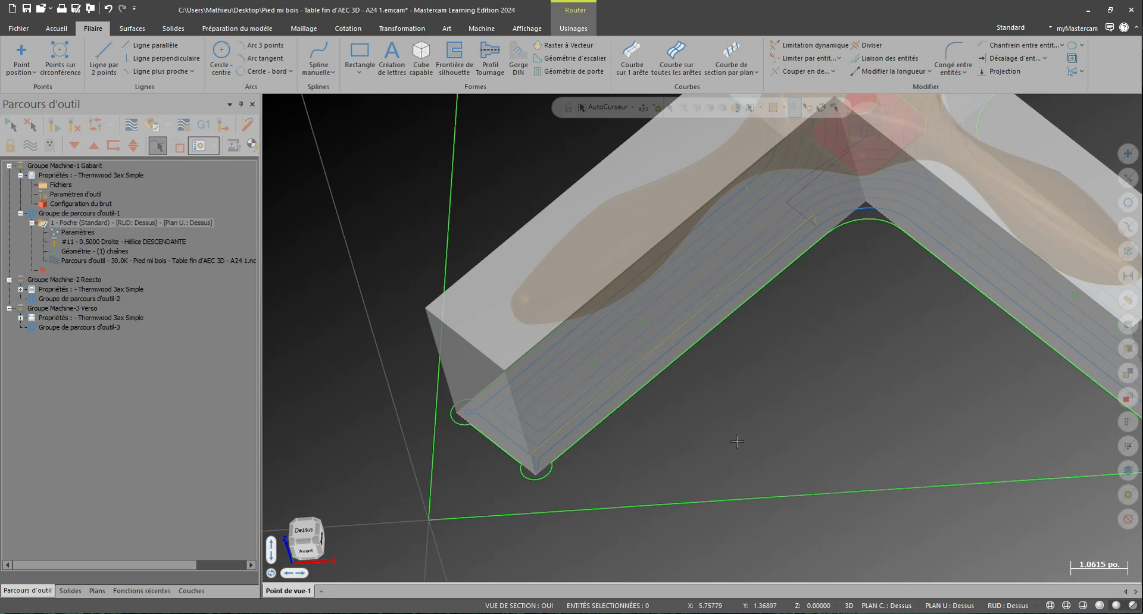
Step: Create a drilling toolpath in the jig machine group and keep the operation without selecting any holes
{"action": "left_click", "coordinate": [576, 28]}
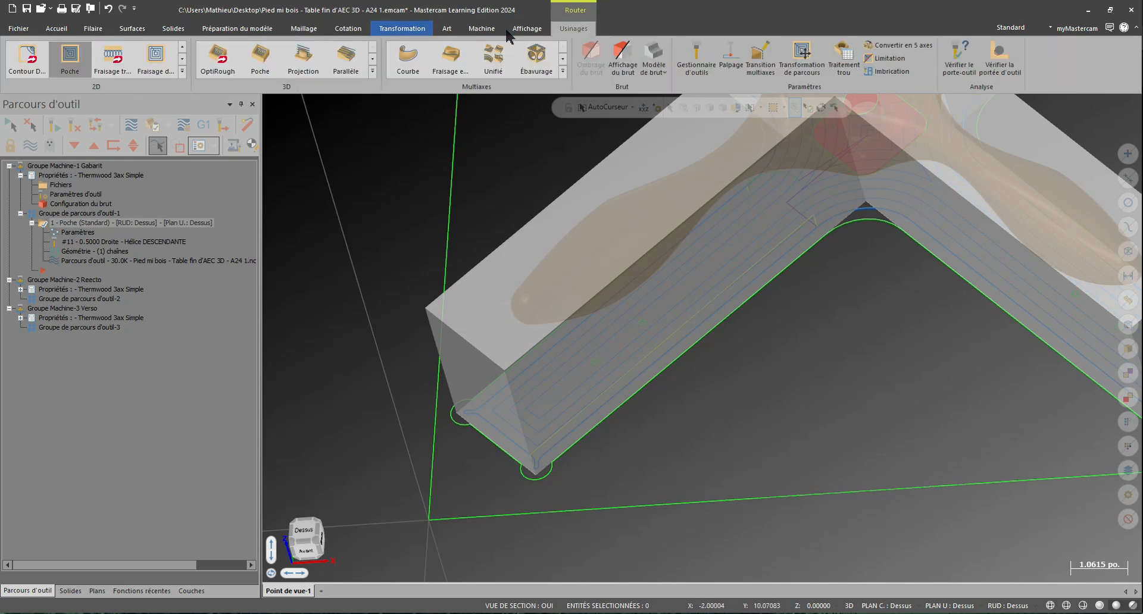
{"action": "left_click", "coordinate": [182, 59]}
{"action": "left_click", "coordinate": [70, 57]}
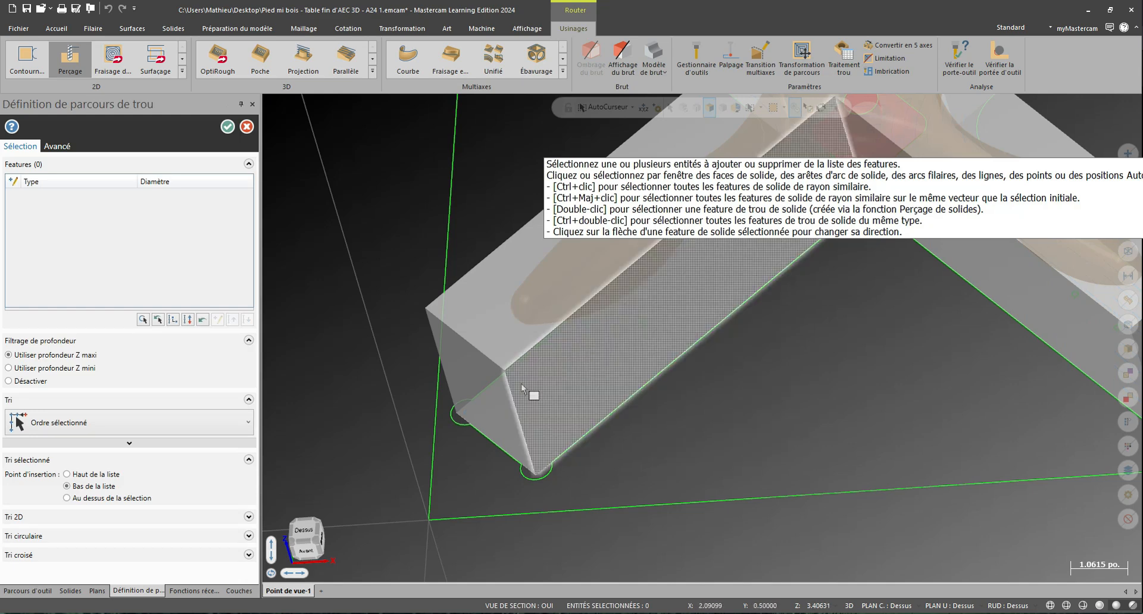
{"action": "key", "text": "Escape"}
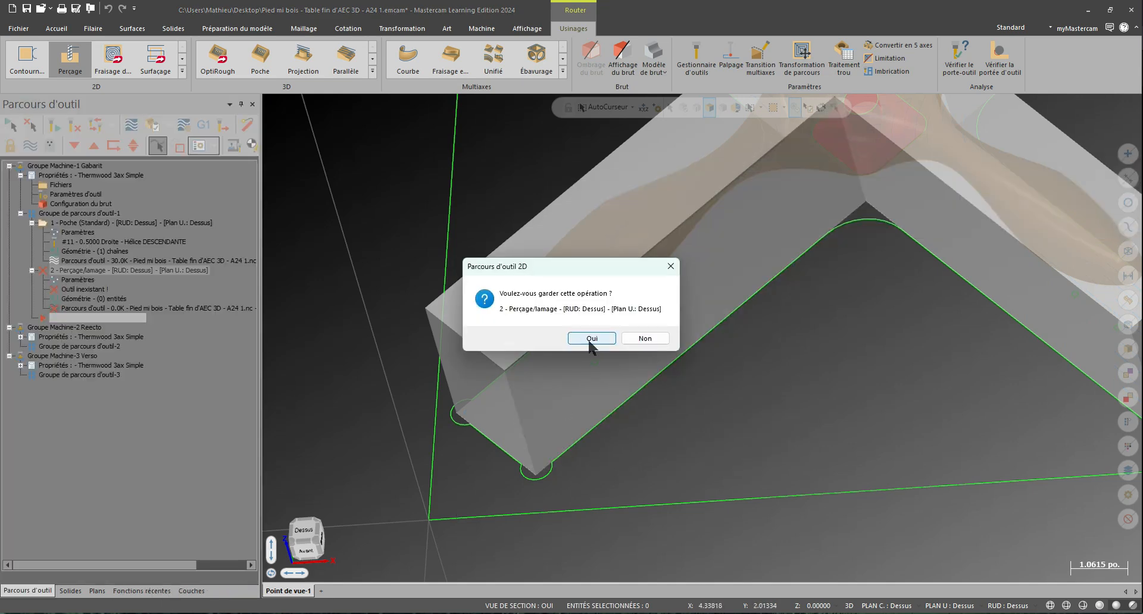
{"action": "left_click", "coordinate": [590, 339]}
Step: Hide the Construction and Cube Capable layers, leaving the foot and the jig holes displayed
{"action": "left_click", "coordinate": [142, 590]}
{"action": "left_click", "coordinate": [191, 591]}
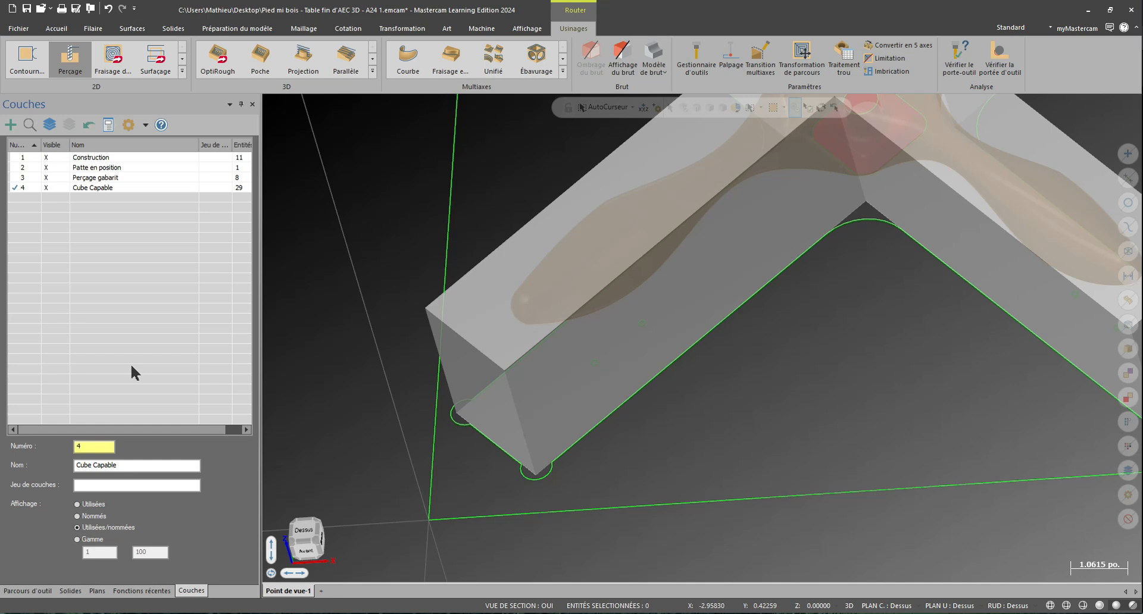
{"action": "left_click", "coordinate": [56, 188]}
{"action": "key", "text": "Delete"}
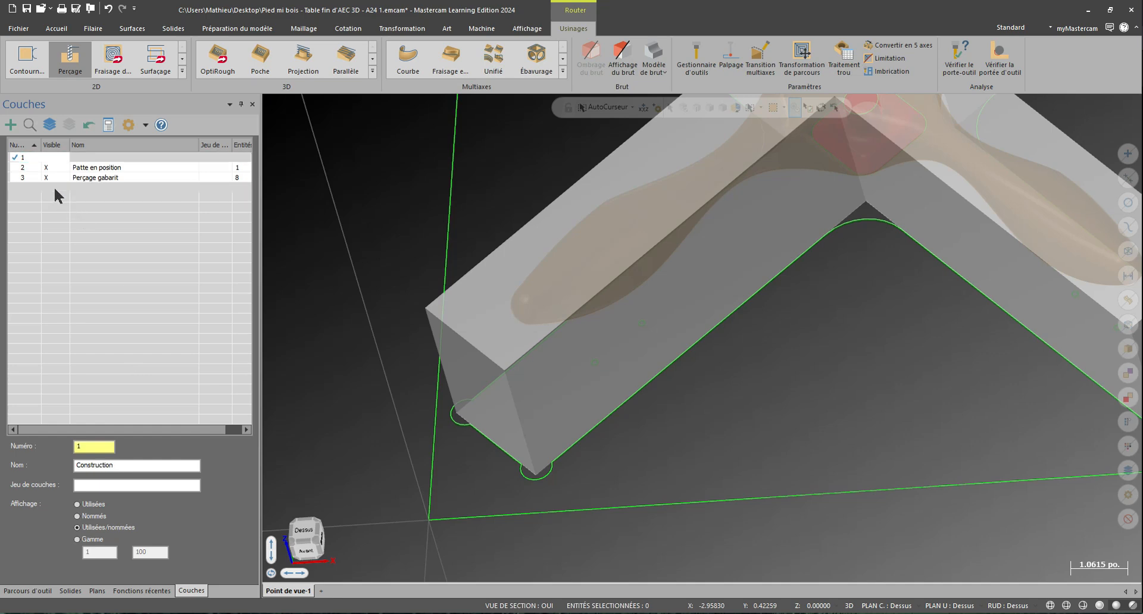
Step: Edit the drilling operation's geometry and add the four 0.125 holes along the two front arms of the foot
{"action": "left_click", "coordinate": [37, 592]}
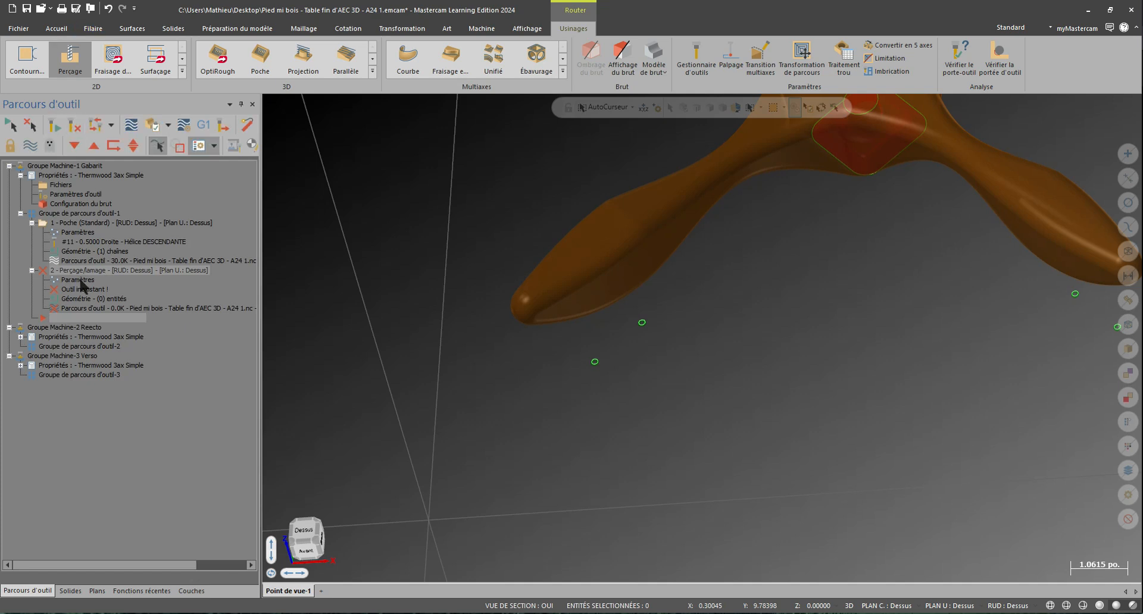
{"action": "left_click", "coordinate": [84, 299]}
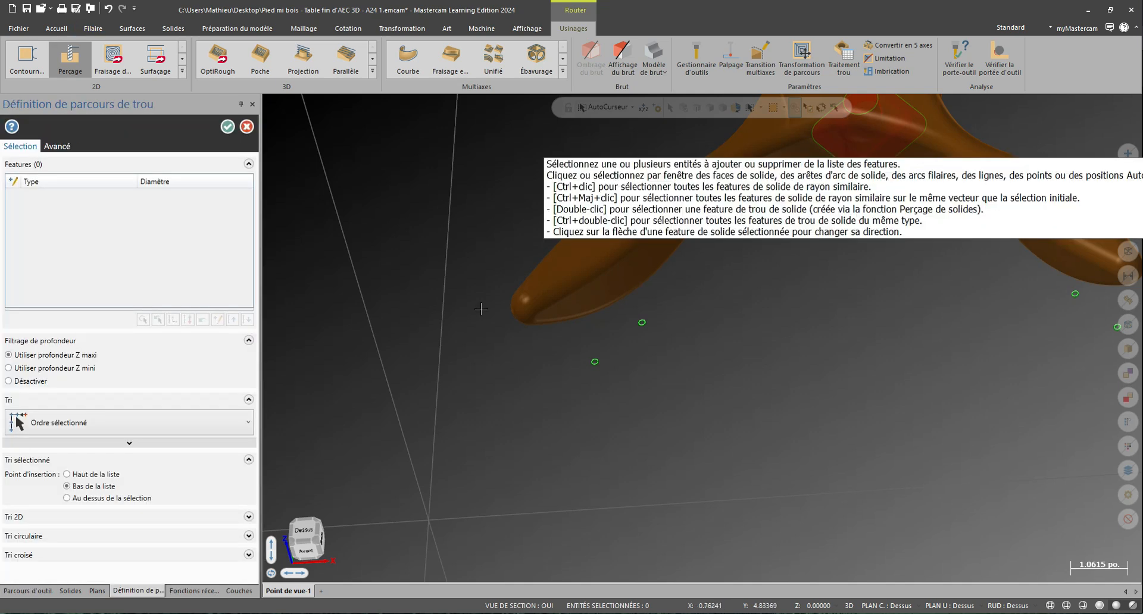
{"action": "scroll", "coordinate": [580, 357], "scroll_direction": "up", "scroll_amount": 5}
{"action": "left_click", "coordinate": [569, 362]}
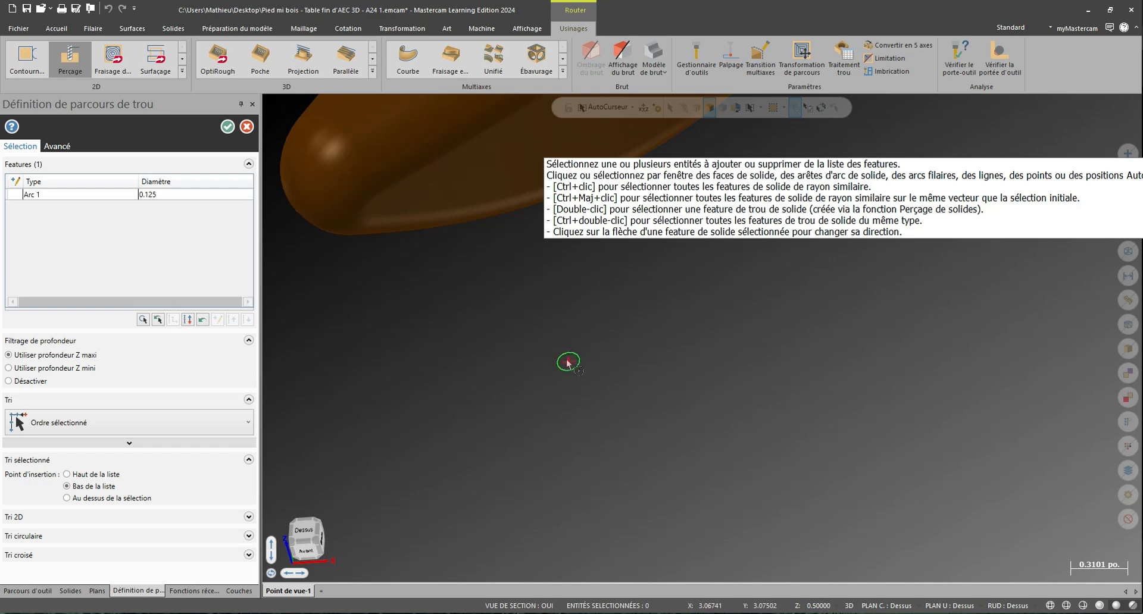
{"action": "scroll", "coordinate": [655, 313], "scroll_direction": "down", "scroll_amount": 1}
{"action": "left_click", "coordinate": [661, 312]}
{"action": "scroll", "coordinate": [472, 429], "scroll_direction": "down", "scroll_amount": 5}
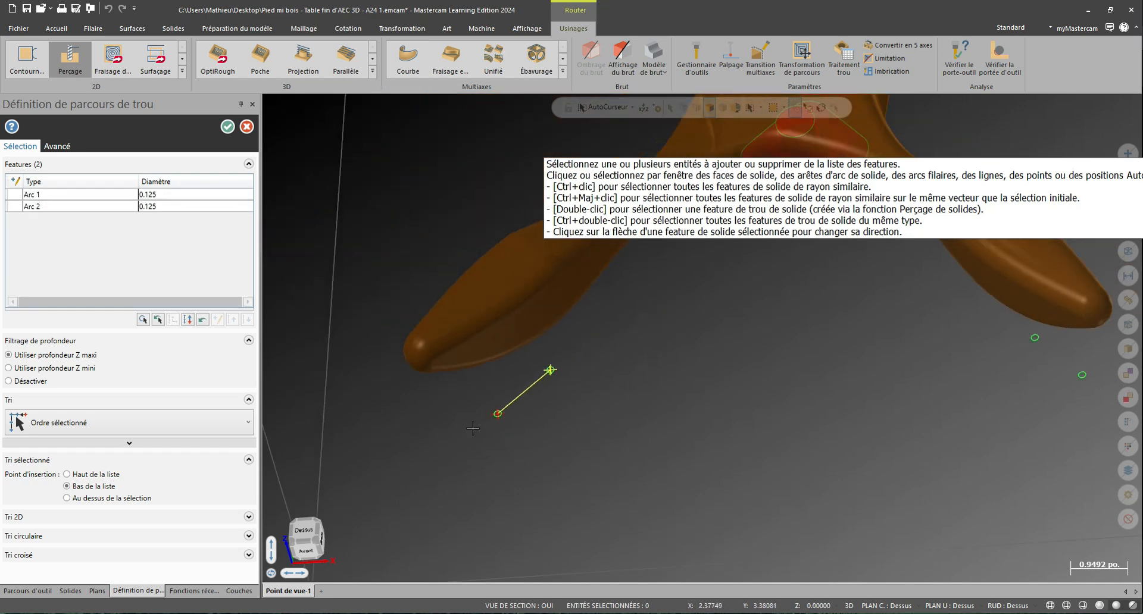
{"action": "scroll", "coordinate": [473, 429], "scroll_direction": "down", "scroll_amount": 3}
{"action": "scroll", "coordinate": [723, 402], "scroll_direction": "up", "scroll_amount": 7}
{"action": "left_click", "coordinate": [732, 384]}
{"action": "left_click", "coordinate": [858, 481]}
Step: Add the four remaining 0.125 holes along the two rear arms and accept the hole selection
{"action": "scroll", "coordinate": [858, 480], "scroll_direction": "down", "scroll_amount": 7}
{"action": "scroll", "coordinate": [820, 267], "scroll_direction": "up", "scroll_amount": 4}
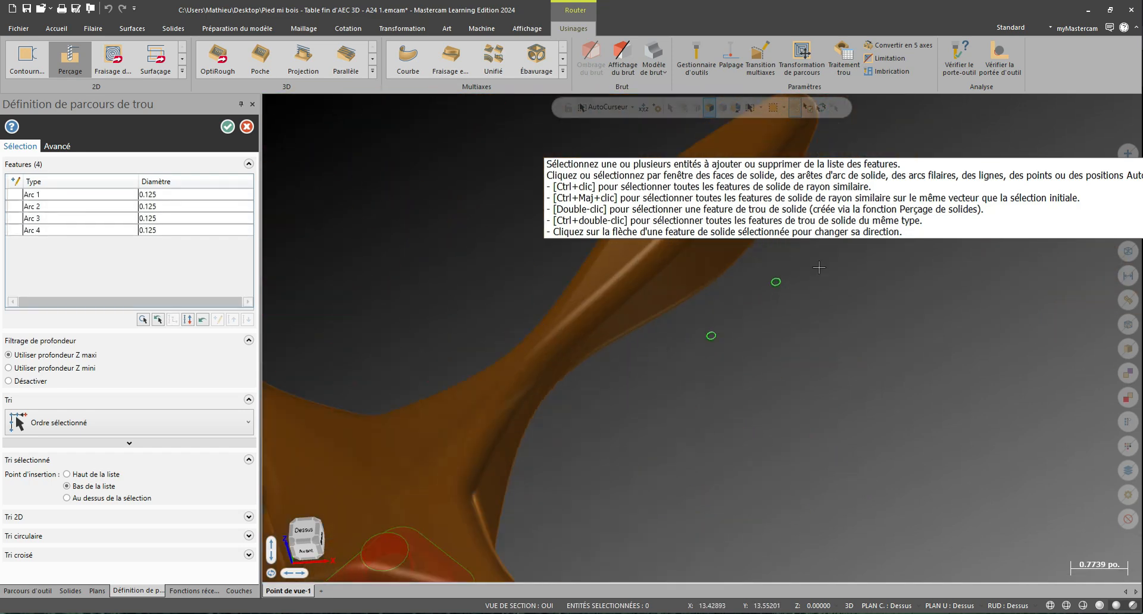
{"action": "scroll", "coordinate": [797, 273], "scroll_direction": "up", "scroll_amount": 3}
{"action": "left_click", "coordinate": [752, 291]}
{"action": "left_click", "coordinate": [612, 409]}
{"action": "scroll", "coordinate": [612, 409], "scroll_direction": "down", "scroll_amount": 7}
{"action": "scroll", "coordinate": [703, 407], "scroll_direction": "up", "scroll_amount": 7}
{"action": "left_click", "coordinate": [681, 393]}
{"action": "left_click", "coordinate": [527, 272]}
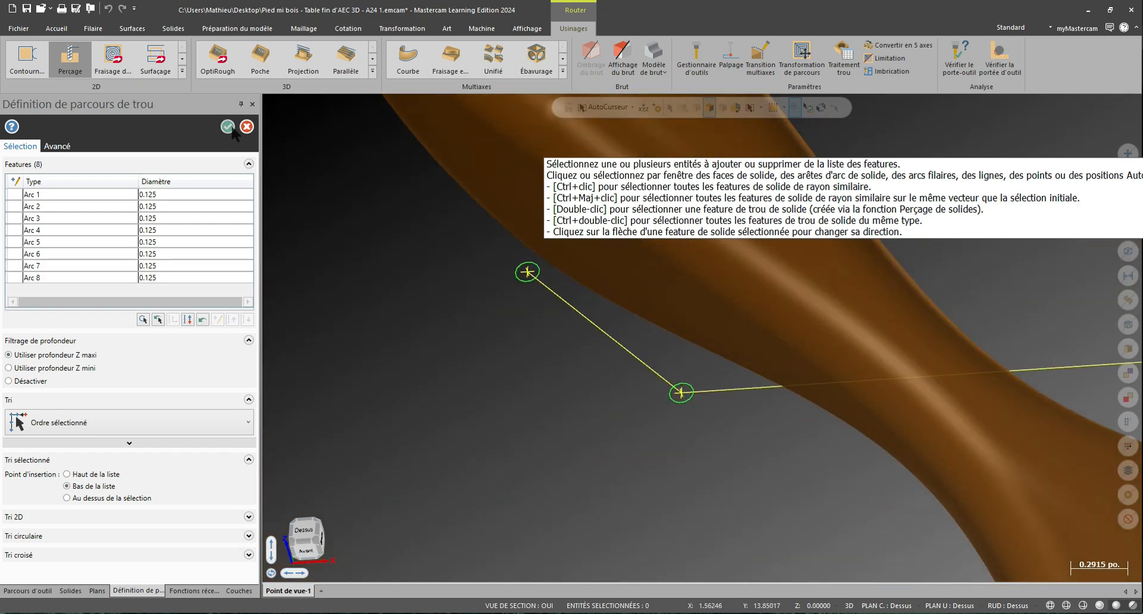
{"action": "left_click", "coordinate": [227, 127]}
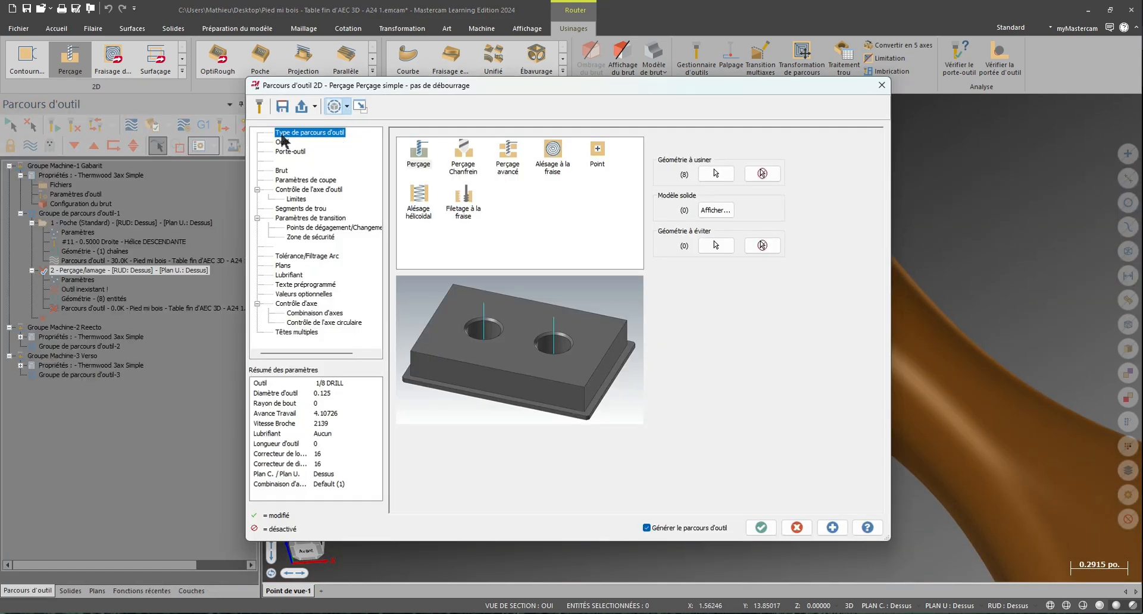
Step: Assign the 0.125 FORET drill, tool 20, from the library to the drilling operation and reset its feeds and speeds
{"action": "left_click", "coordinate": [282, 141]}
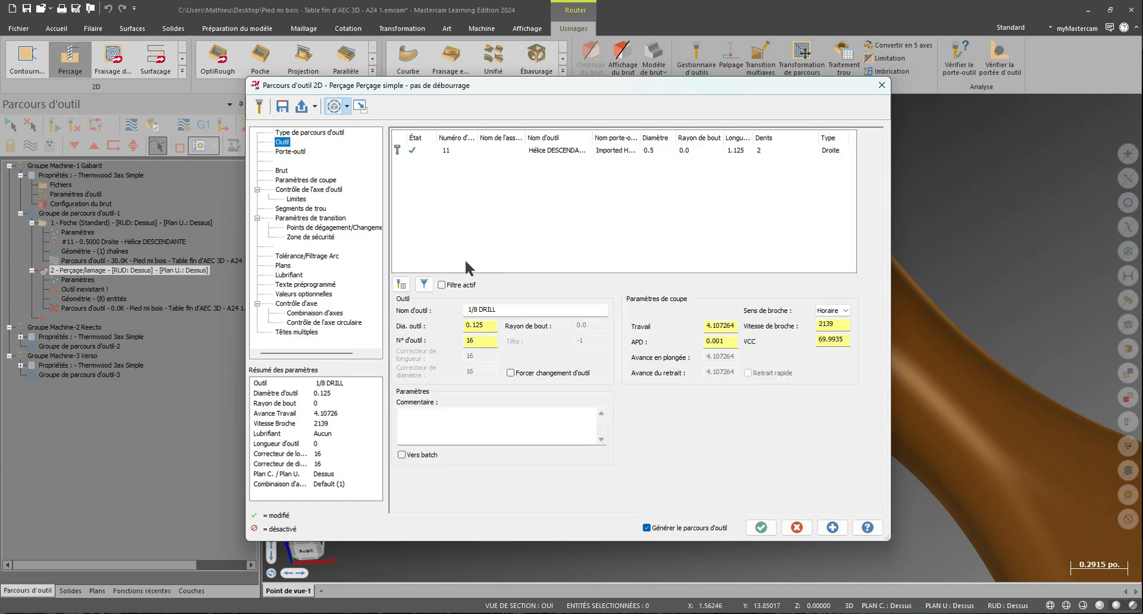
{"action": "double_click", "coordinate": [464, 298]}
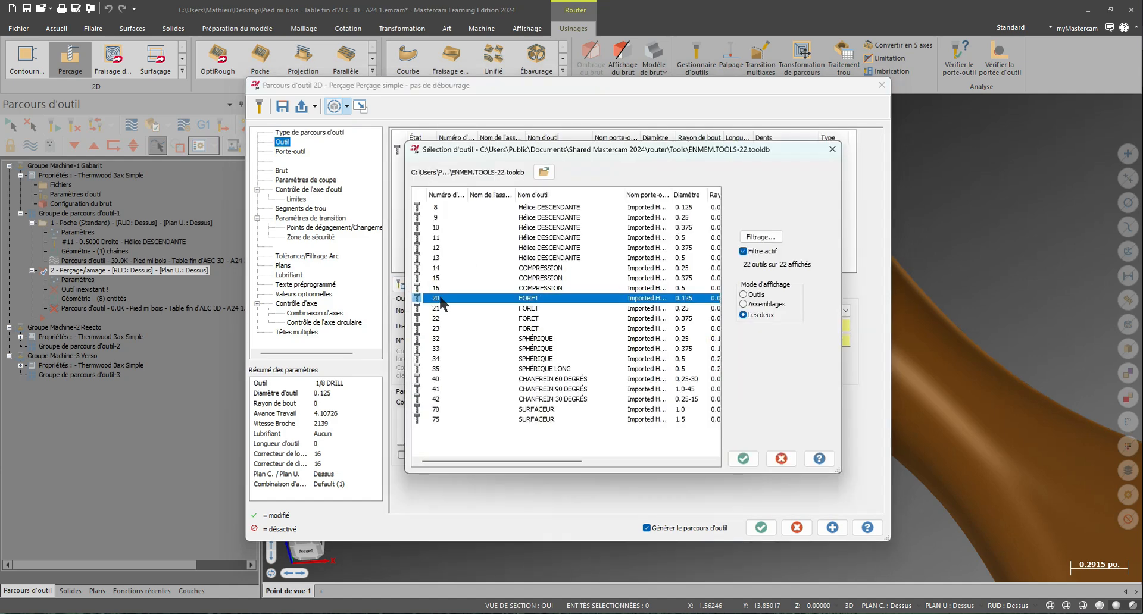
{"action": "right_click", "coordinate": [577, 159]}
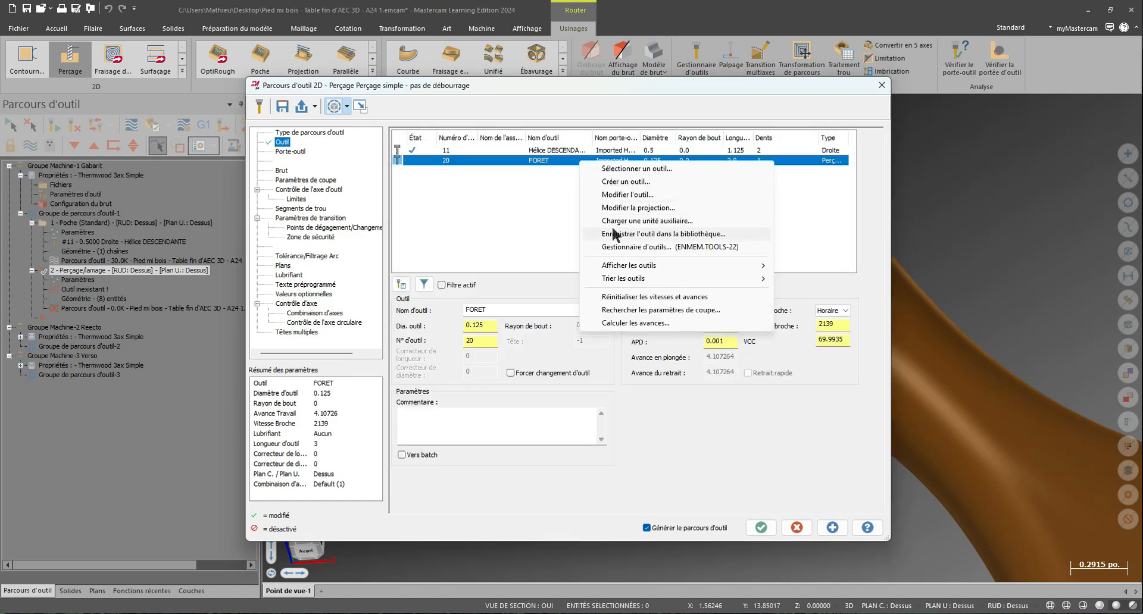
{"action": "left_click", "coordinate": [644, 297]}
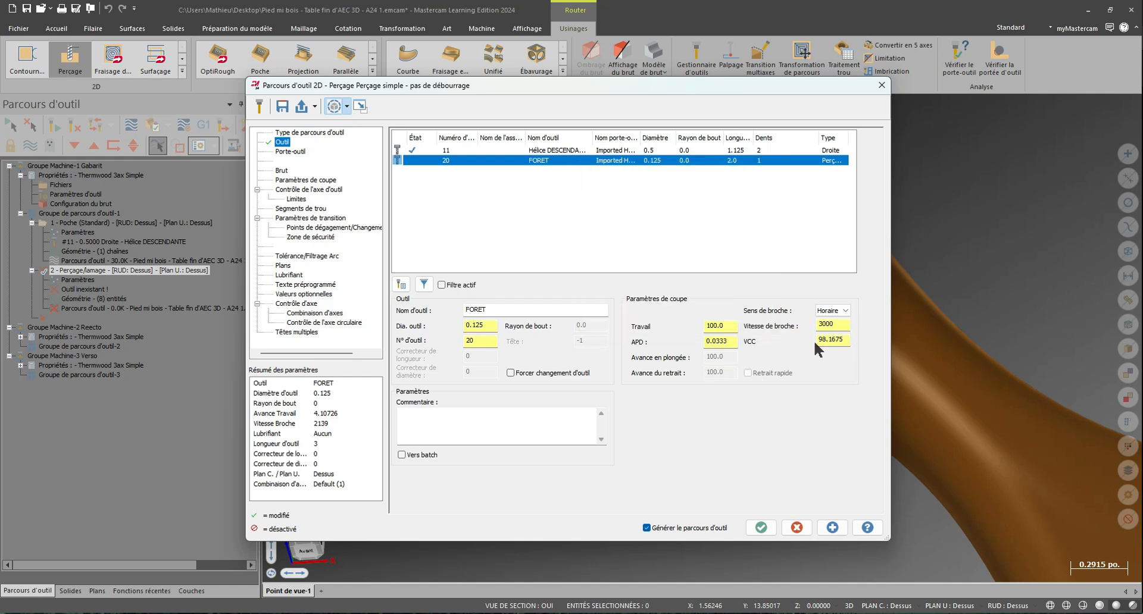
Step: Change the drilling cycle in the cut parameters to Débourrage
{"action": "left_click", "coordinate": [306, 179]}
{"action": "left_click", "coordinate": [506, 146]}
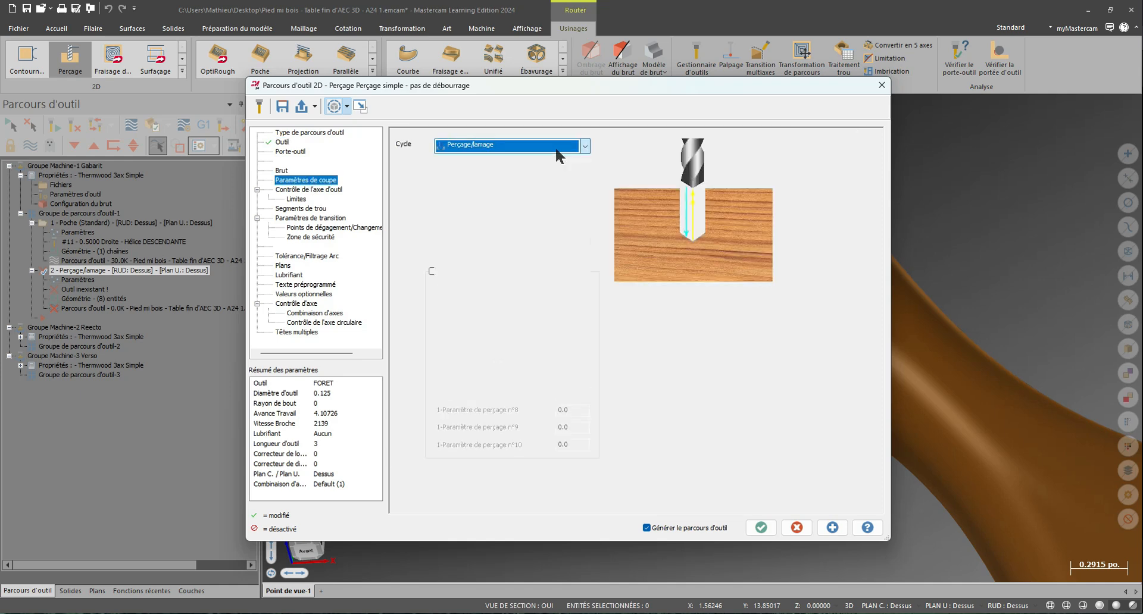
{"action": "left_click", "coordinate": [510, 173]}
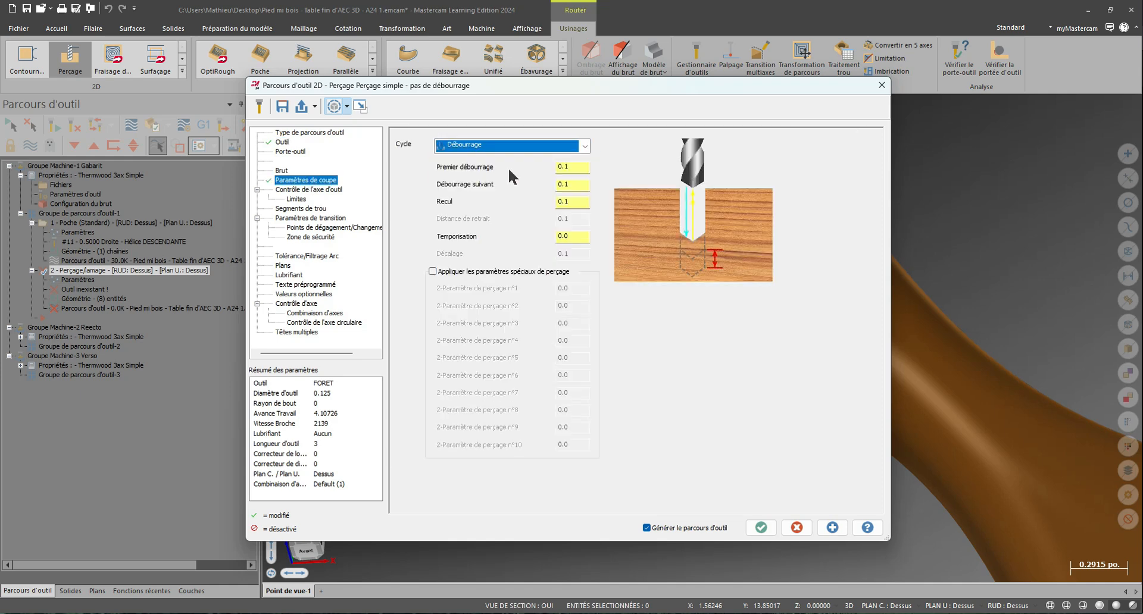
Step: Make the drilling operation's depth, top of stock and retract references absolute in the transition parameters
{"action": "left_click", "coordinate": [304, 219]}
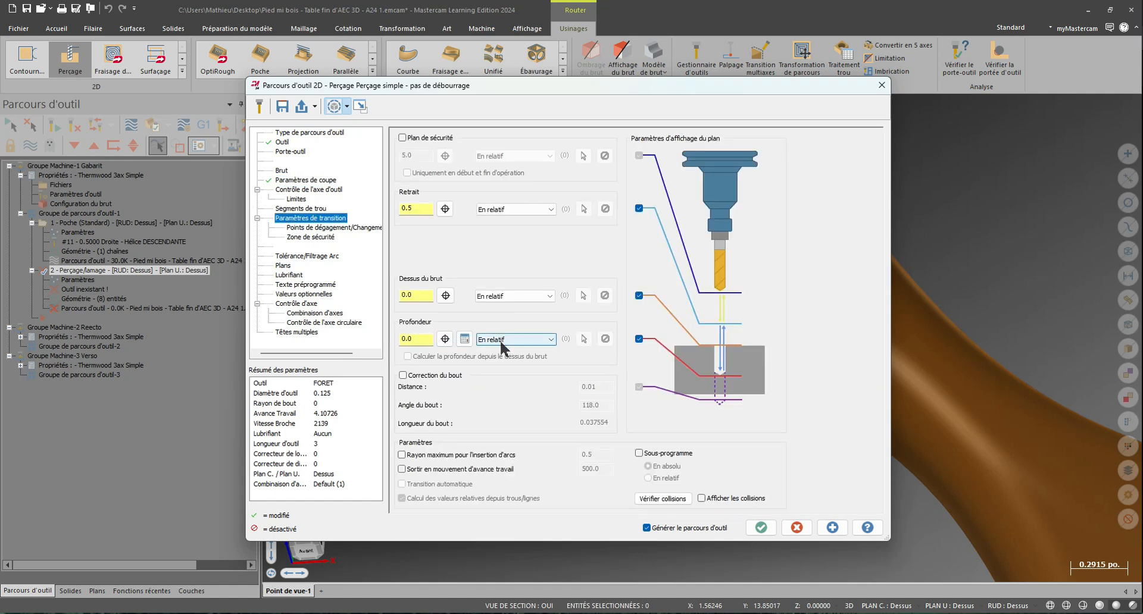
{"action": "left_click", "coordinate": [500, 340]}
{"action": "left_click", "coordinate": [508, 356]}
{"action": "left_click", "coordinate": [494, 298]}
{"action": "left_click", "coordinate": [492, 305]}
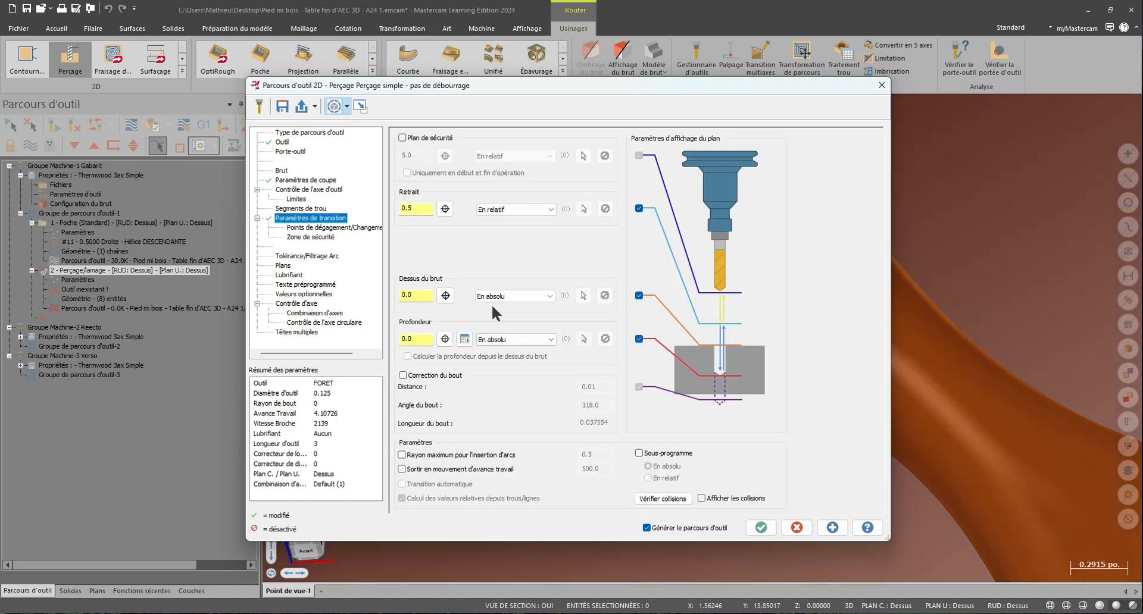
{"action": "left_click", "coordinate": [509, 209]}
Step: Set the top of stock to 0.625, add 0.625 to the 0.5 retract height, and accept the drilling parameters
{"action": "left_click", "coordinate": [423, 294]}
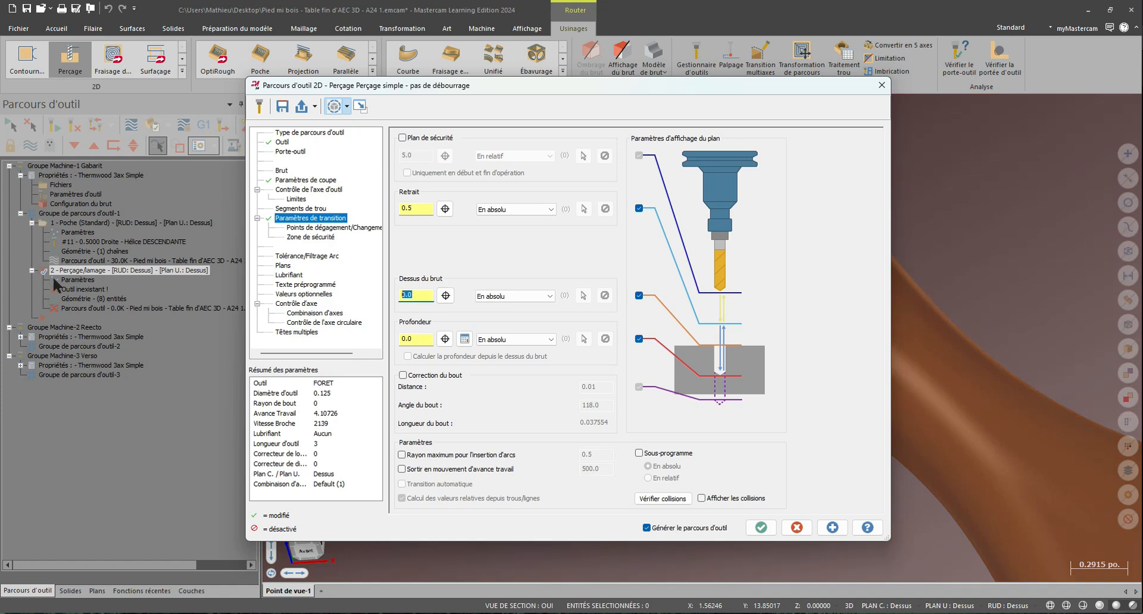
{"action": "key", "text": "BackSpace"}
{"action": "type", "text": "625"}
{"action": "key", "text": "Return"}
{"action": "left_click", "coordinate": [426, 209]}
{"action": "type", "text": "+0.625"}
{"action": "left_click", "coordinate": [419, 339]}
{"action": "left_click", "coordinate": [761, 528]}
{"action": "key", "text": "alt+F1"}
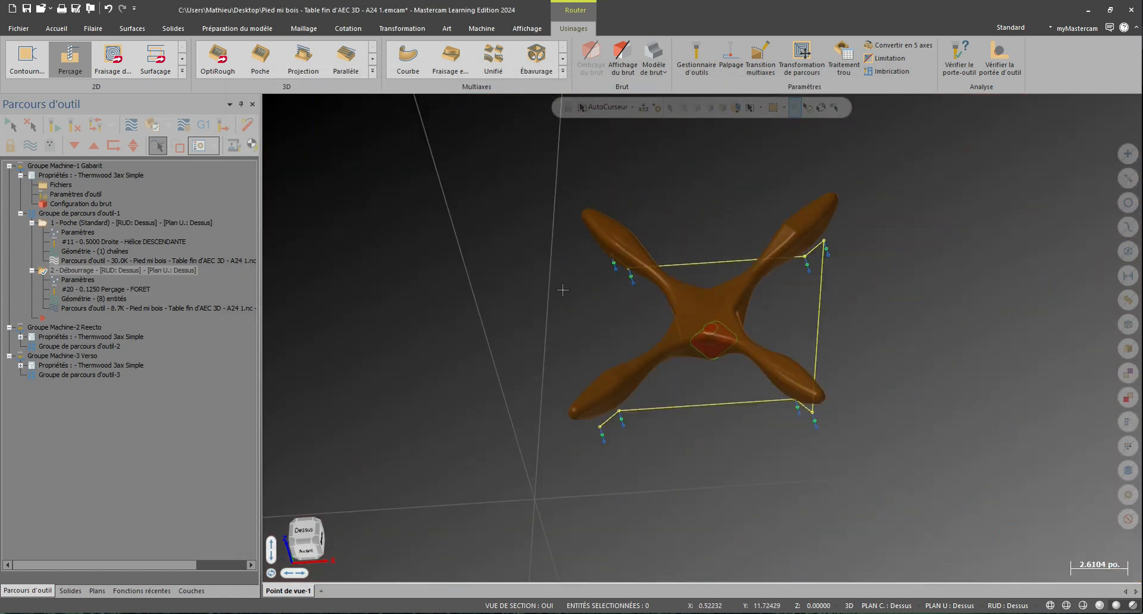
Step: Verify the jig's pocket and drilling operations together in the simulator, inspect the cut cross and holes, and close it
{"action": "left_click", "coordinate": [73, 229]}
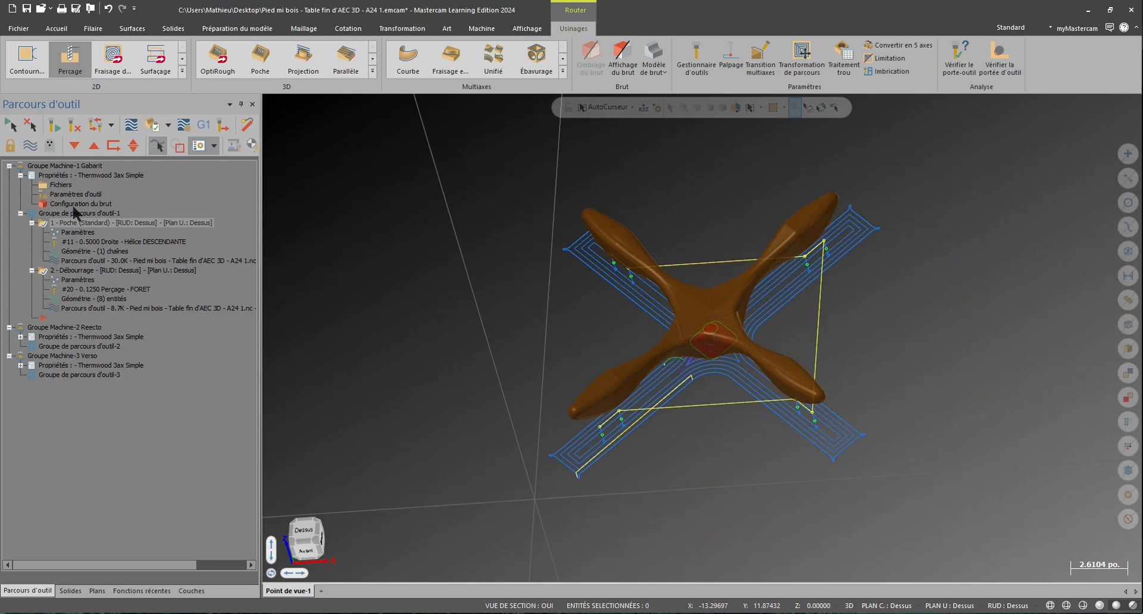
{"action": "left_click", "coordinate": [76, 212]}
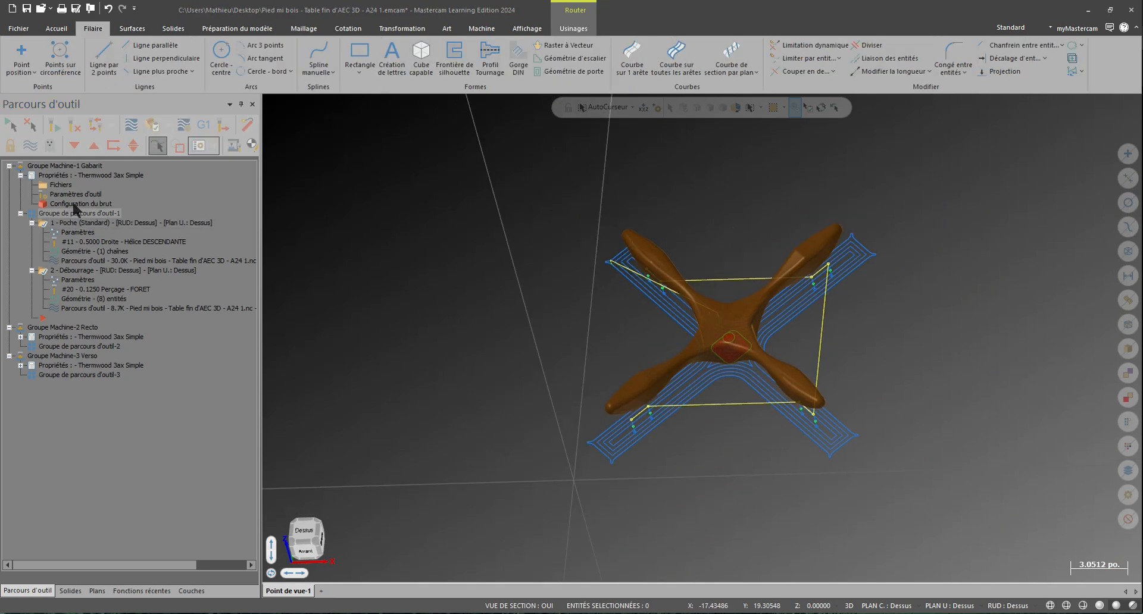
{"action": "left_click", "coordinate": [153, 126]}
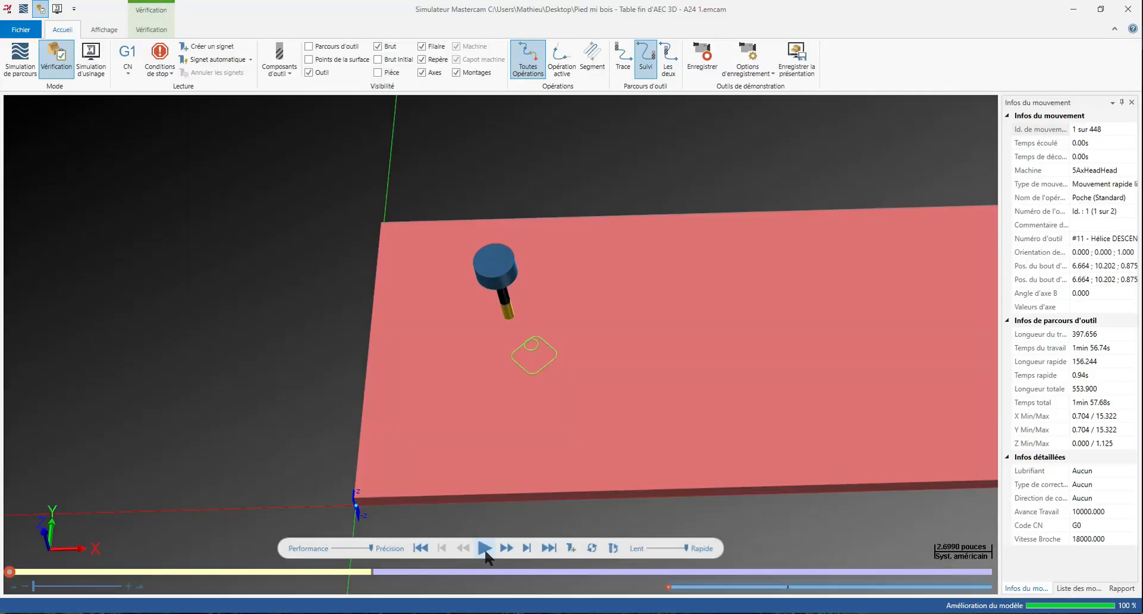
{"action": "left_click", "coordinate": [484, 548]}
{"action": "scroll", "coordinate": [459, 288], "scroll_direction": "up", "scroll_amount": 5}
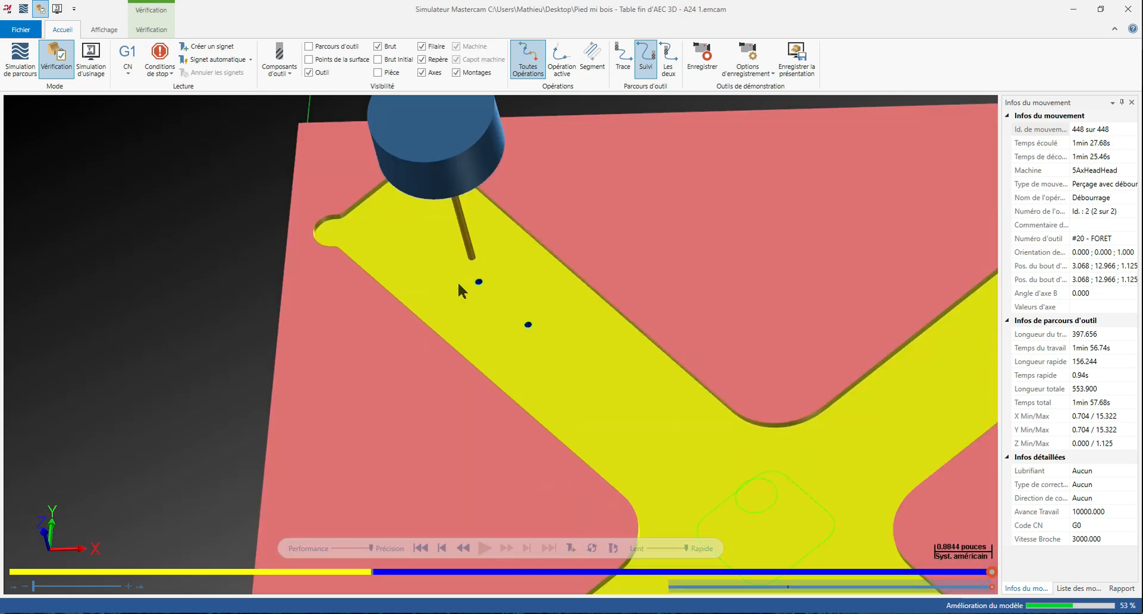
{"action": "scroll", "coordinate": [352, 288], "scroll_direction": "down", "scroll_amount": 3}
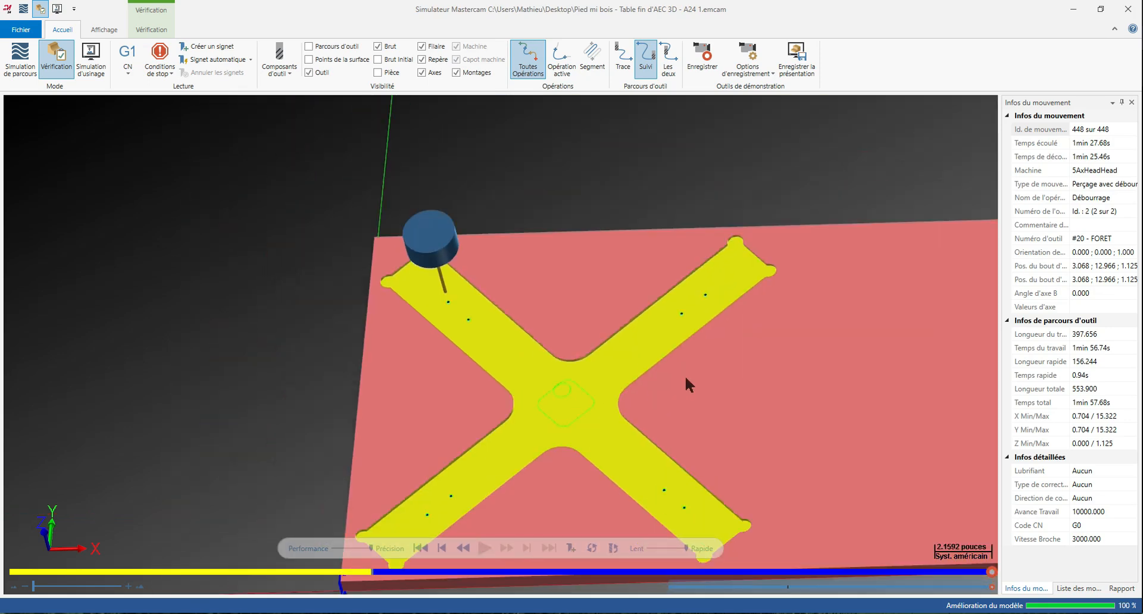
{"action": "left_click", "coordinate": [1128, 9]}
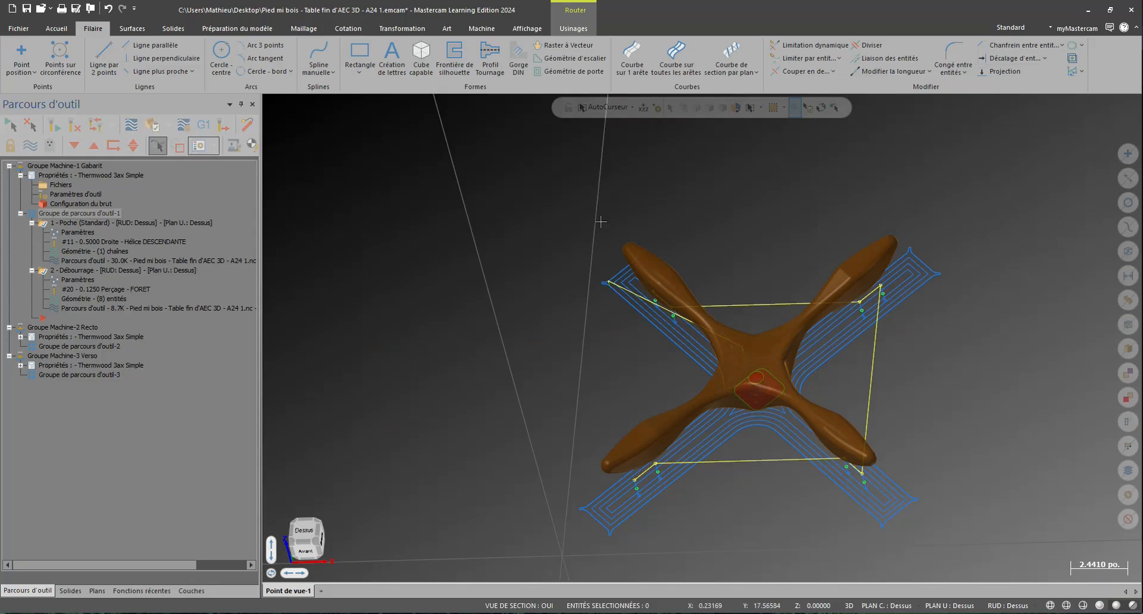
Step: Collapse the two jig operations, the toolpath group, the properties and the whole Gabarit machine group in the tree
{"action": "left_click", "coordinate": [32, 223]}
{"action": "left_click", "coordinate": [31, 232]}
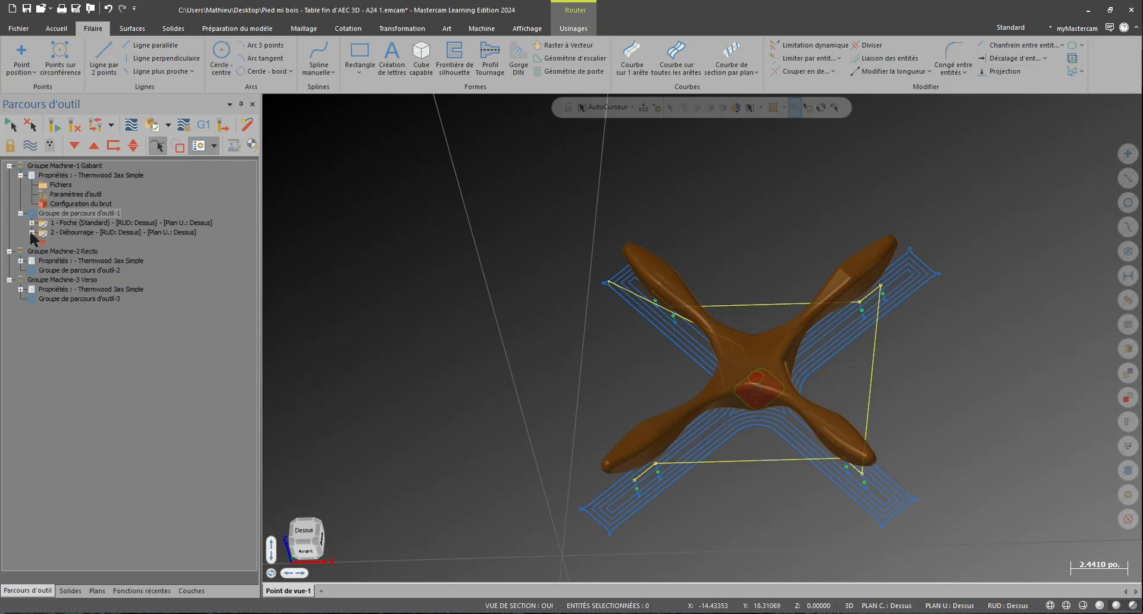
{"action": "left_click", "coordinate": [20, 213]}
{"action": "left_click", "coordinate": [20, 175]}
{"action": "left_click", "coordinate": [9, 165]}
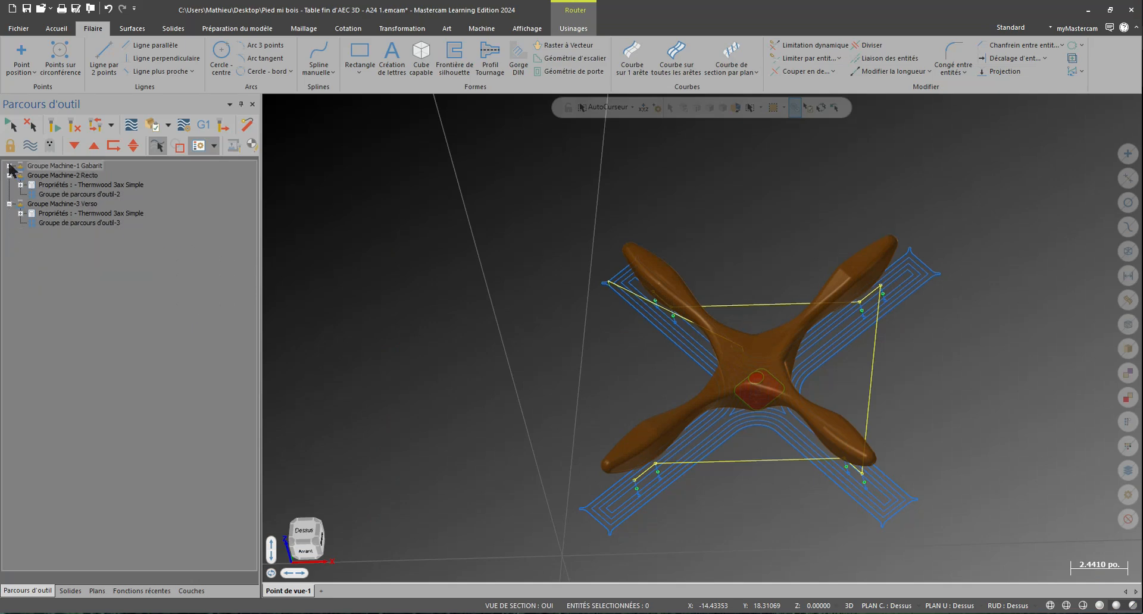
Step: Fit the model in the top view, then make the Recto toolpath group current and expand its contents and properties
{"action": "right_click", "coordinate": [479, 170]}
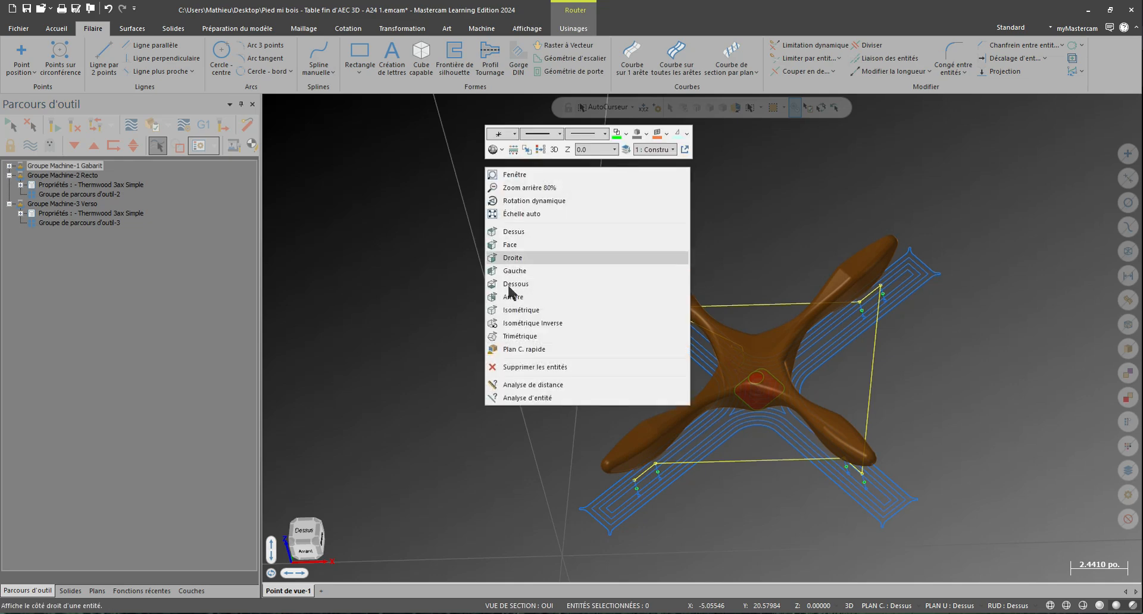
{"action": "left_click", "coordinate": [511, 230]}
{"action": "right_click", "coordinate": [598, 203]}
{"action": "left_click", "coordinate": [640, 244]}
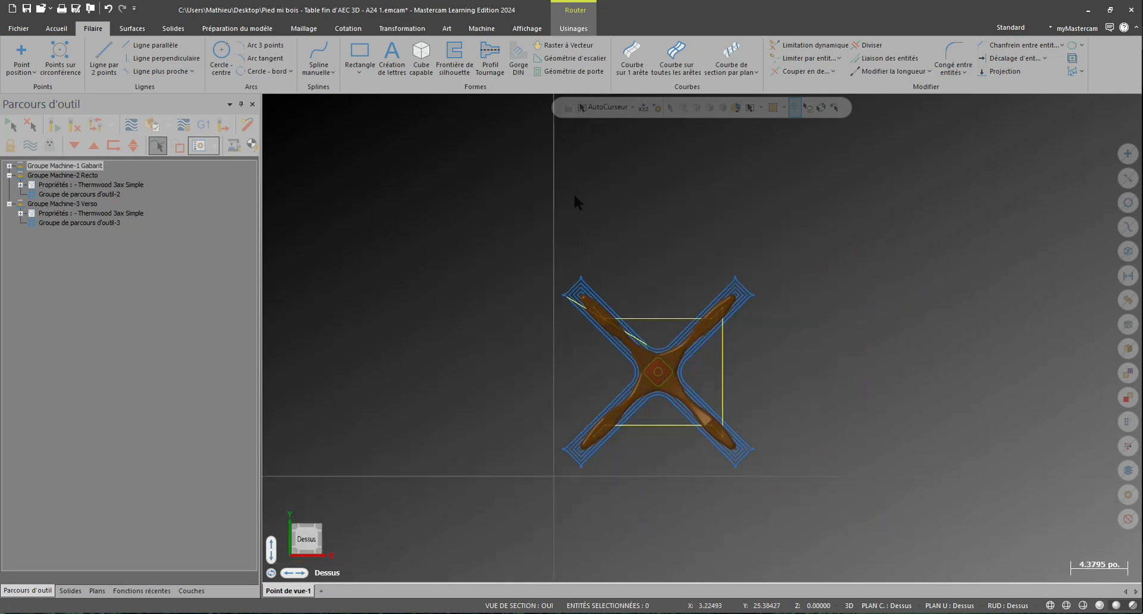
{"action": "left_click", "coordinate": [79, 194]}
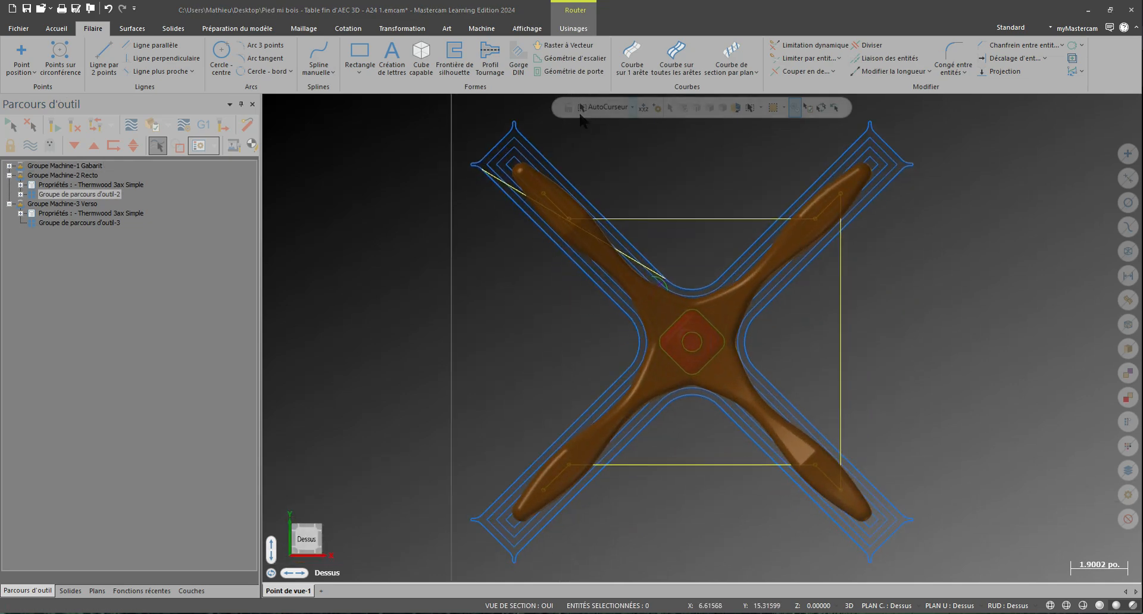
{"action": "left_click", "coordinate": [20, 194]}
{"action": "left_click", "coordinate": [20, 184]}
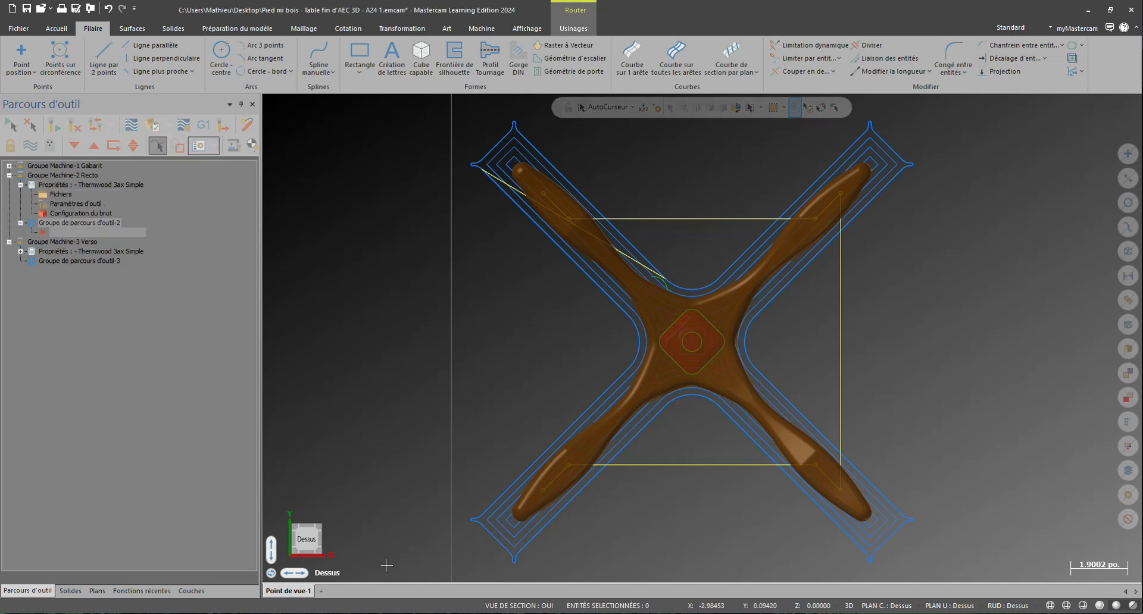
Step: Show the Cube Capable layer and use its cross-shaped solid as the stock of the Recto machine group
{"action": "left_click", "coordinate": [191, 590]}
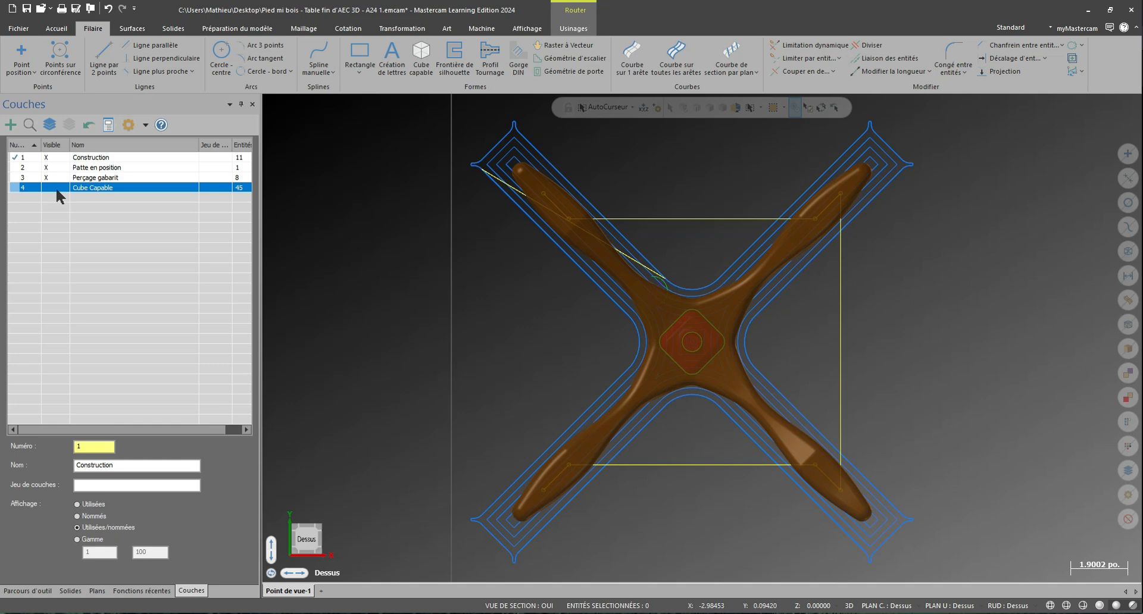
{"action": "left_click", "coordinate": [55, 188]}
{"action": "left_click", "coordinate": [27, 590]}
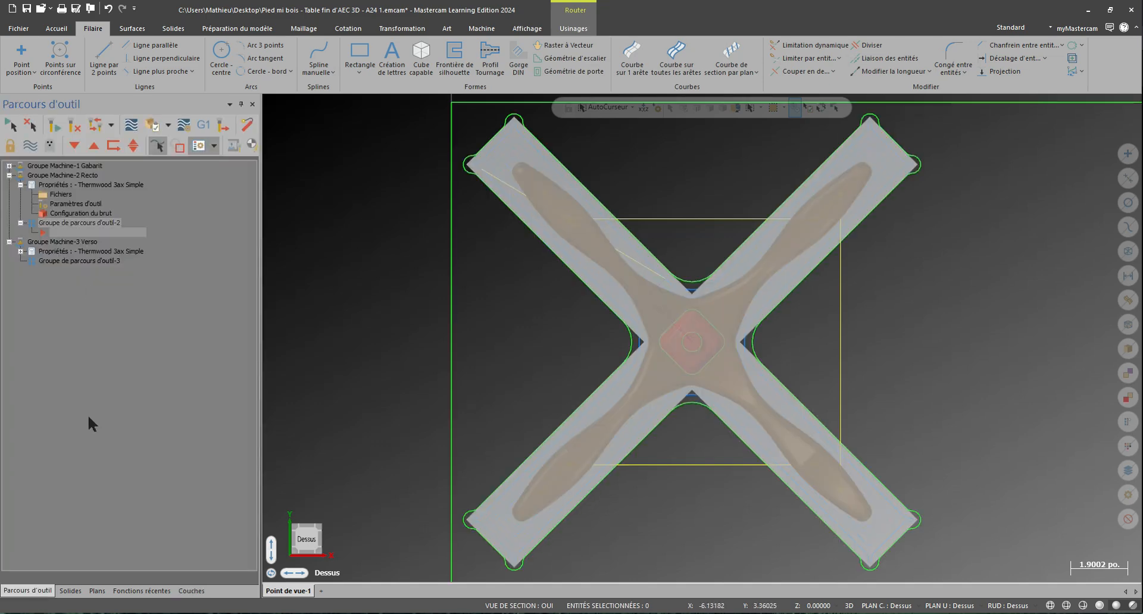
{"action": "left_click", "coordinate": [94, 215]}
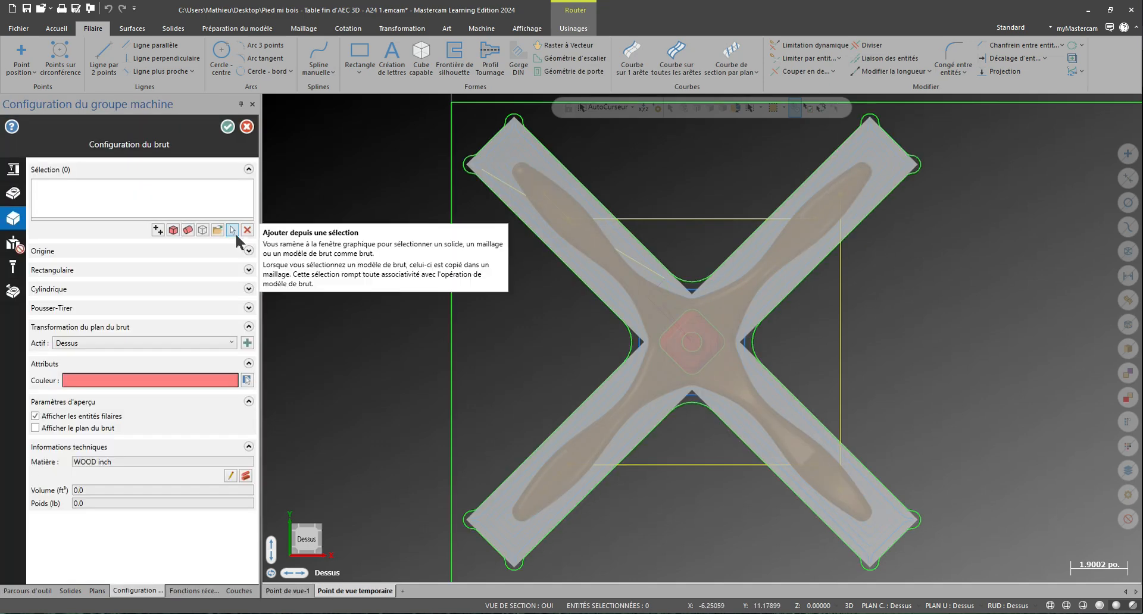
{"action": "left_click", "coordinate": [232, 231]}
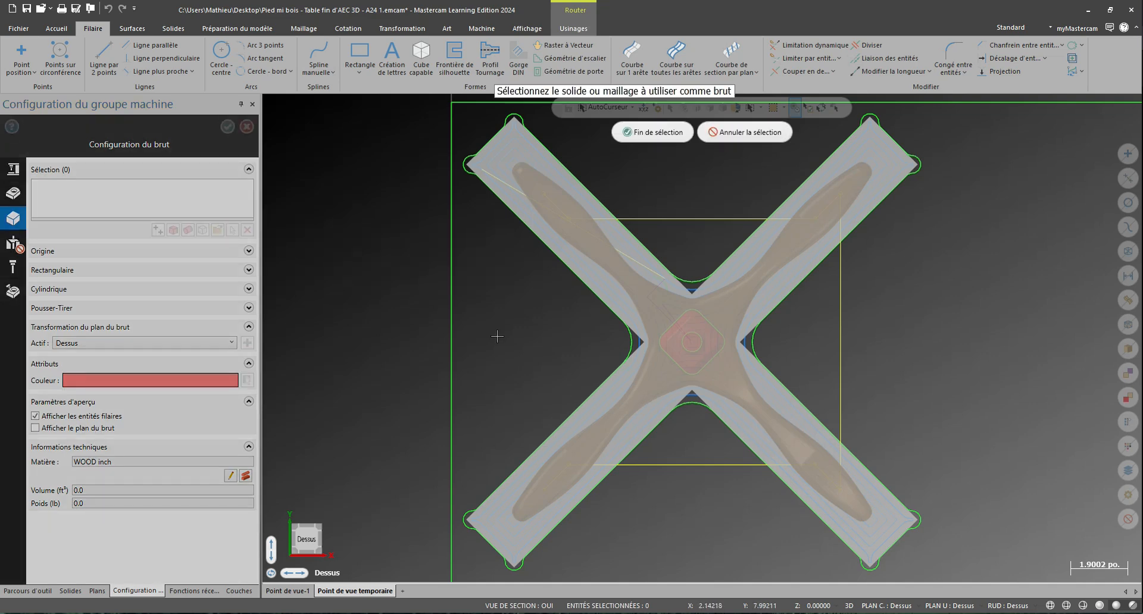
{"action": "key", "text": "alt+7"}
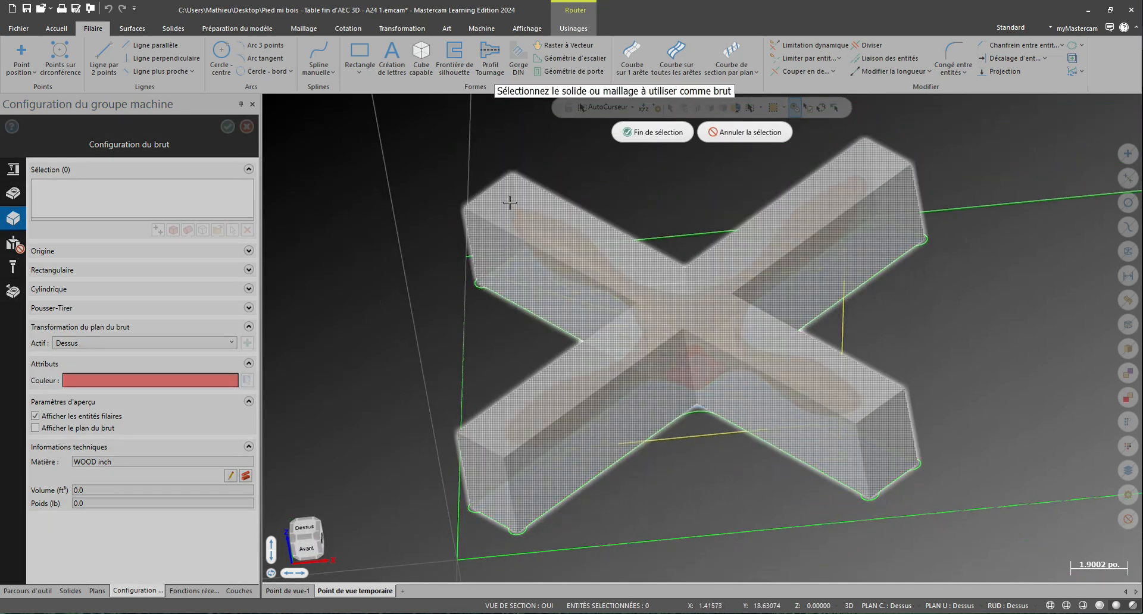
{"action": "left_click", "coordinate": [509, 203]}
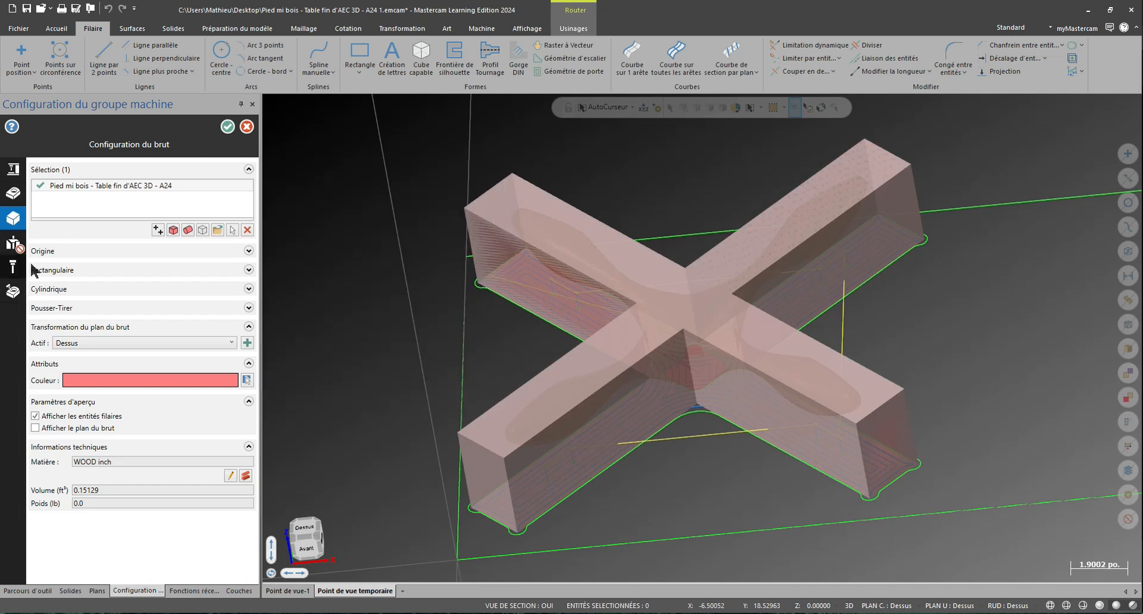
Step: Choose the tool library file for the Recto machine group and accept the group configuration
{"action": "left_click", "coordinate": [12, 267]}
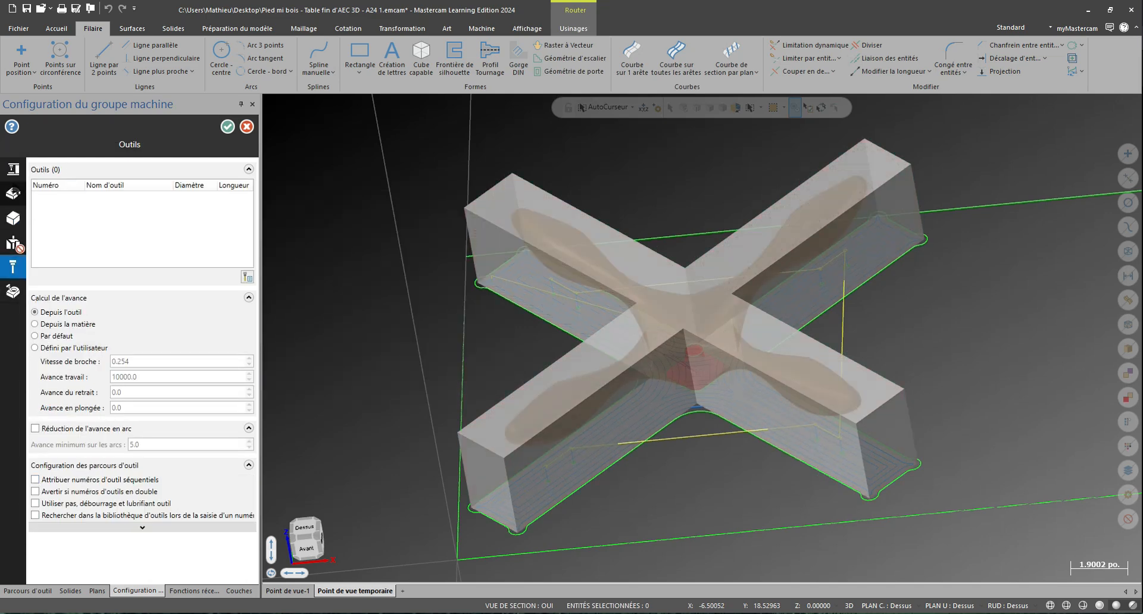
{"action": "left_click", "coordinate": [13, 169]}
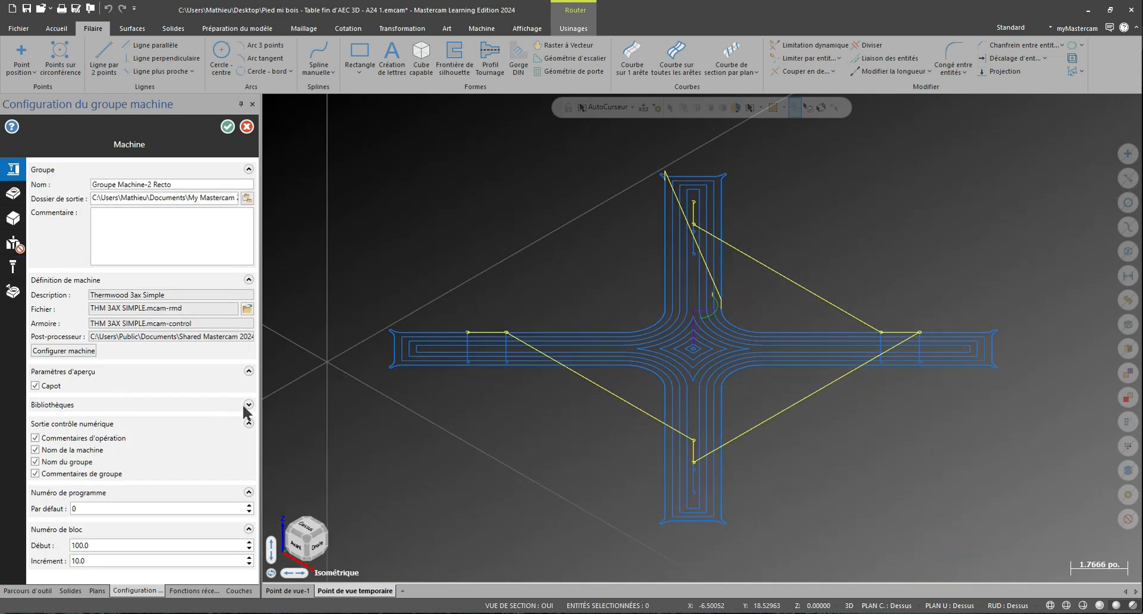
{"action": "left_click", "coordinate": [248, 405]}
{"action": "left_click", "coordinate": [220, 434]}
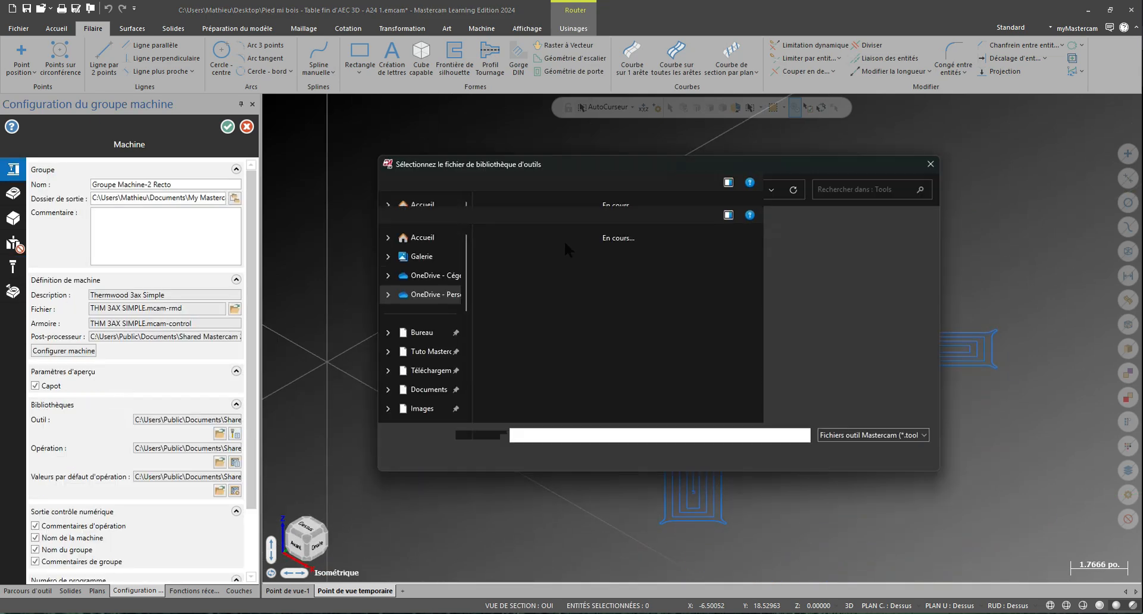
{"action": "double_click", "coordinate": [753, 247]}
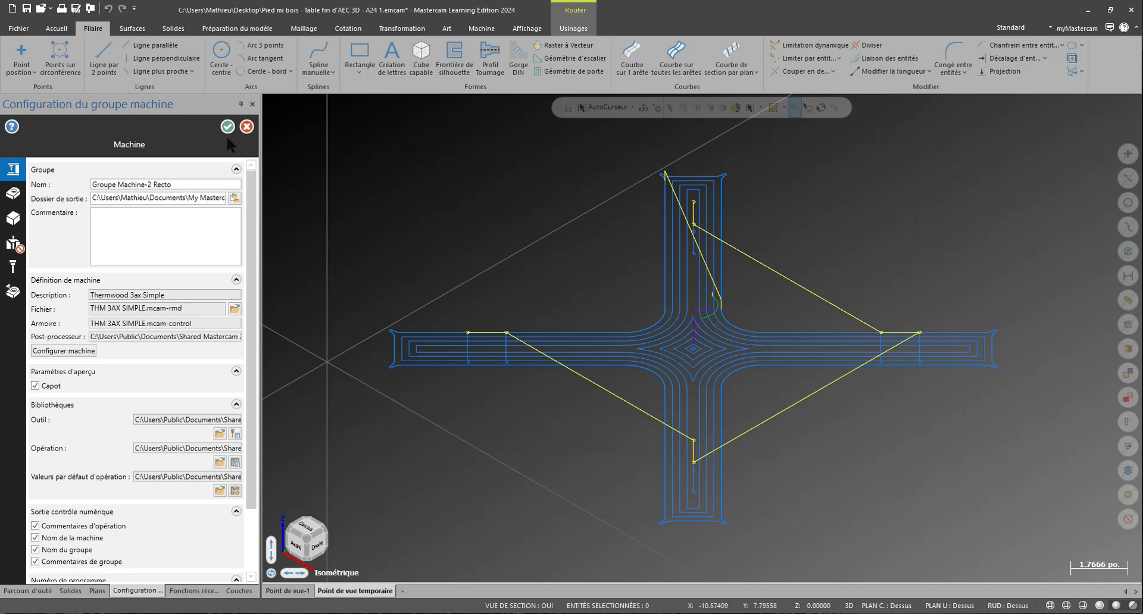
{"action": "left_click", "coordinate": [227, 127]}
Step: Create layer 5, name it Gabarit and keep it as the current layer
{"action": "key", "text": "alt+z"}
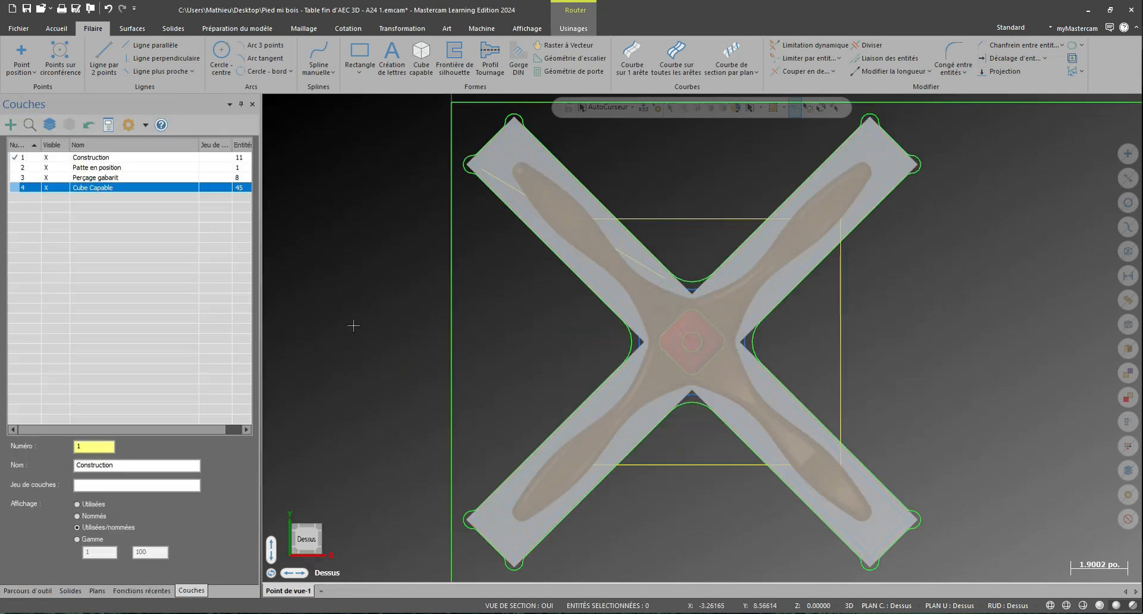
{"action": "scroll", "coordinate": [355, 297], "scroll_direction": "down", "scroll_amount": 3}
{"action": "middle_click_drag", "start_coordinate": [360, 258], "coordinate": [336, 202]}
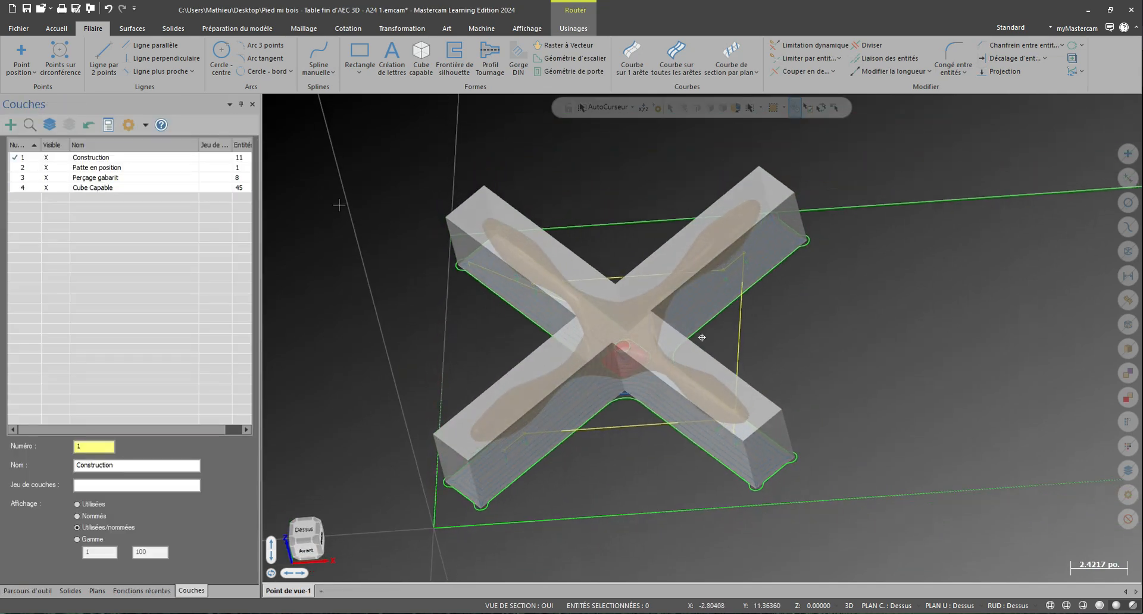
{"action": "left_click", "coordinate": [19, 128]}
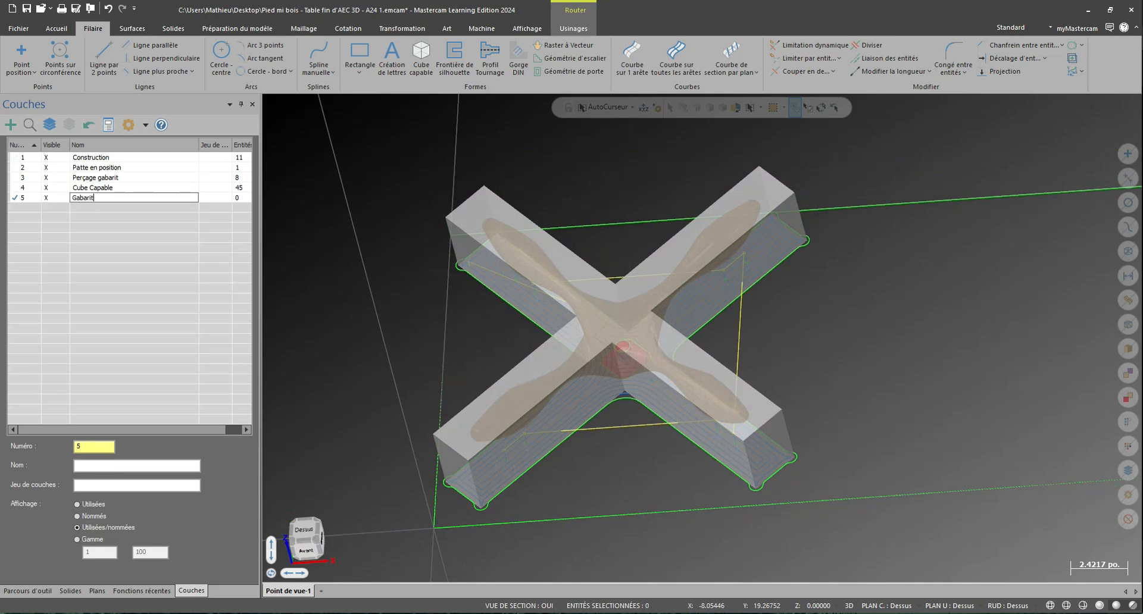
{"action": "key", "text": "Return"}
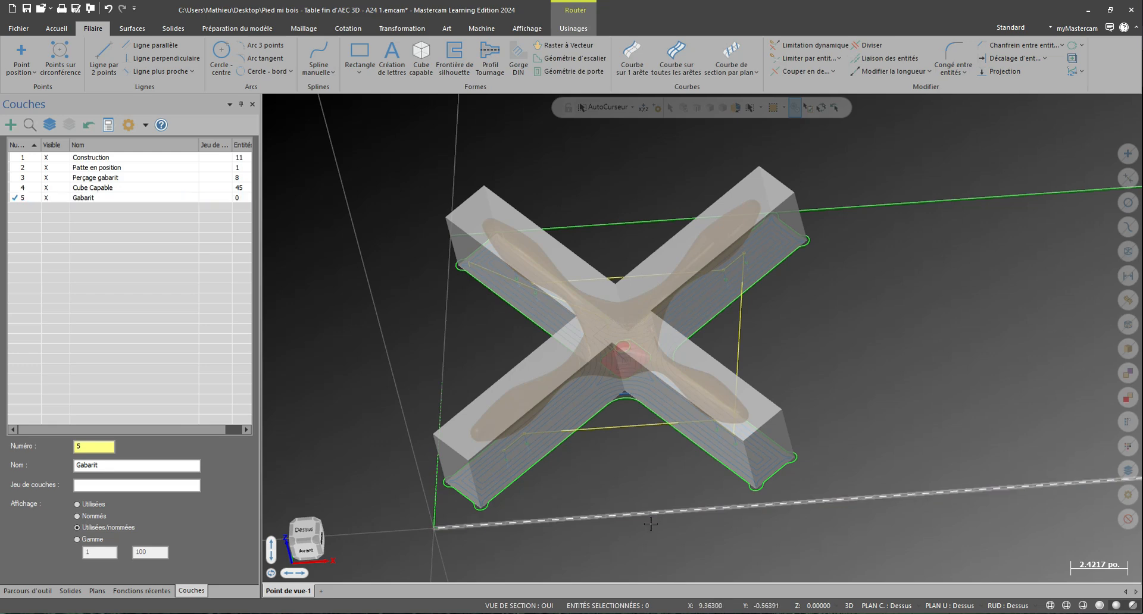
Step: Move the jig's rectangular boundary and cross-shaped pocket outline onto the Gabarit layer
{"action": "left_click", "coordinate": [651, 517], "text": "shift"}
{"action": "left_click", "coordinate": [558, 445], "text": "shift"}
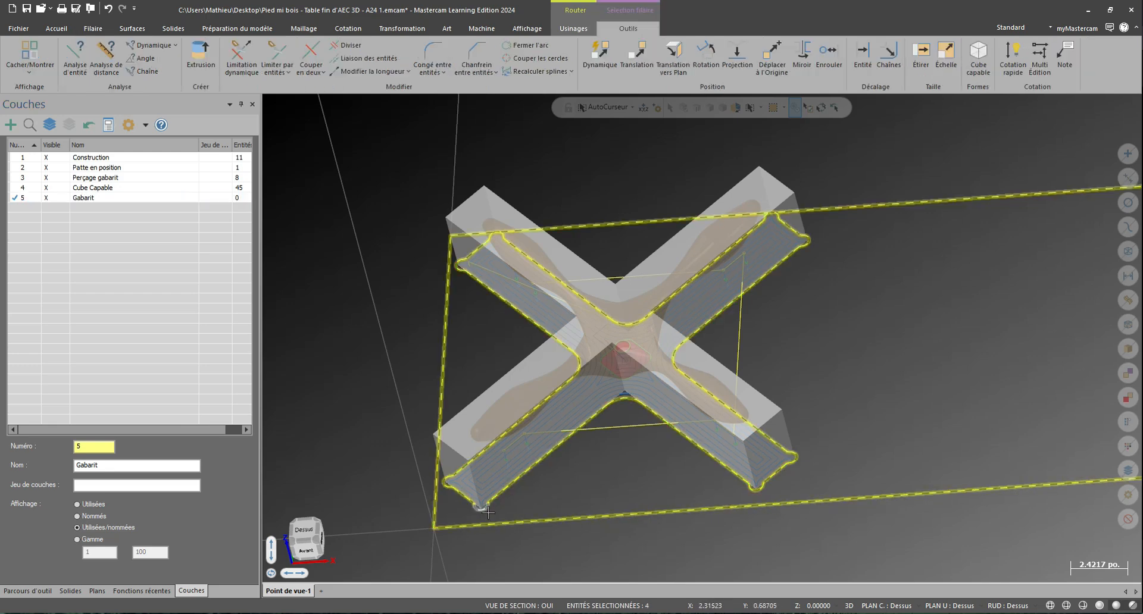
{"action": "left_click", "coordinate": [109, 202]}
Step: Make Construction the current layer, hide the Gabarit layer and return to the toolpath tree
{"action": "left_click", "coordinate": [19, 157]}
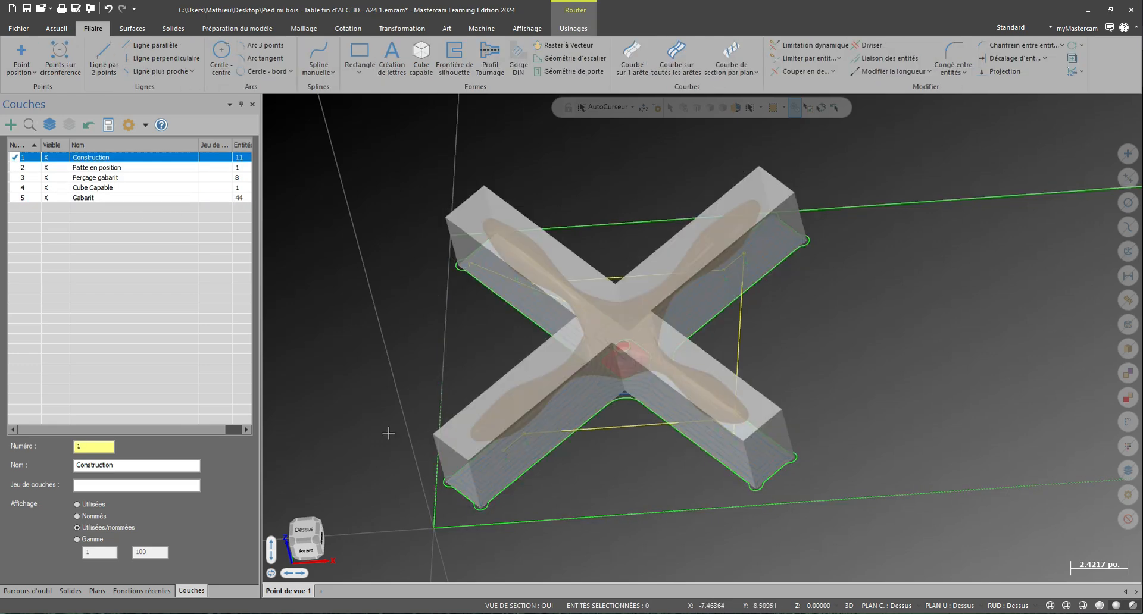
{"action": "left_click", "coordinate": [56, 198]}
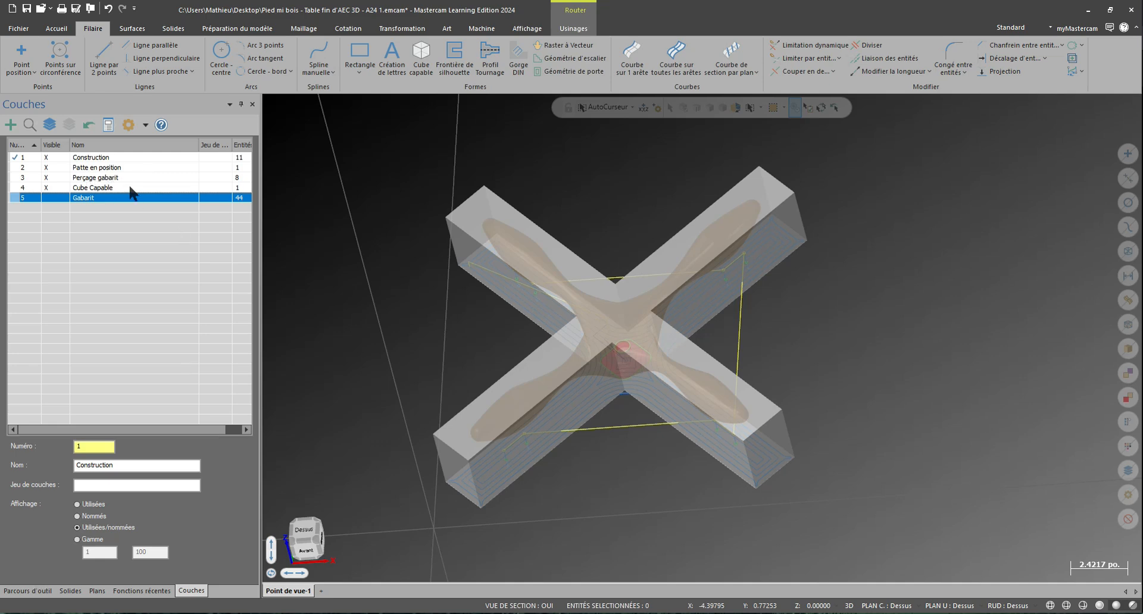
{"action": "left_click", "coordinate": [26, 591]}
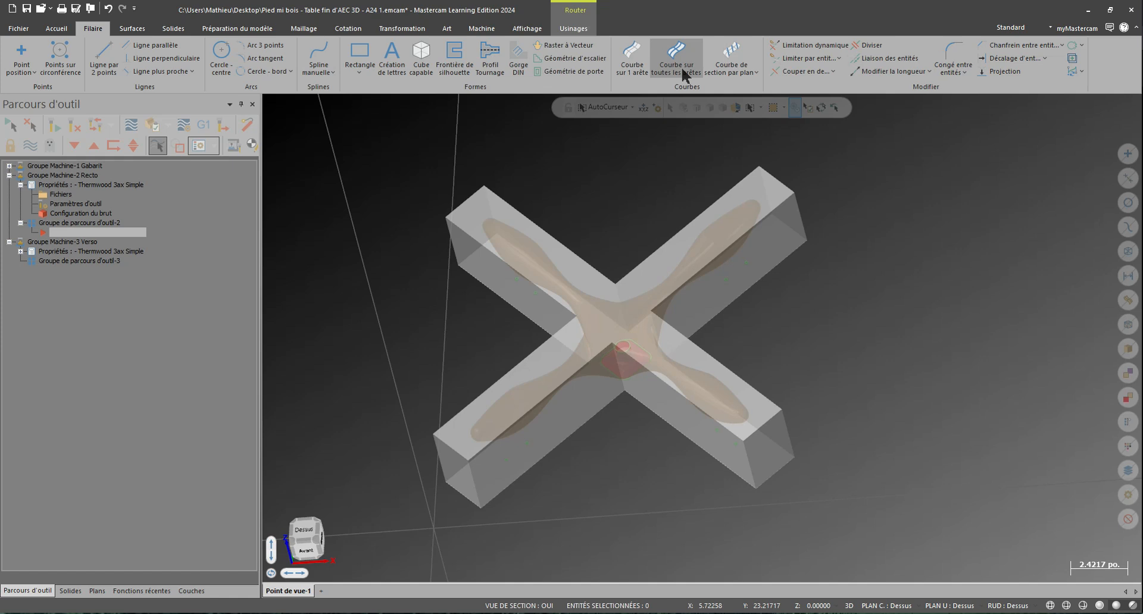
Step: Create curves on all edges of the cross-shaped stock solid's upper face, keeping both loops
{"action": "left_click", "coordinate": [683, 71]}
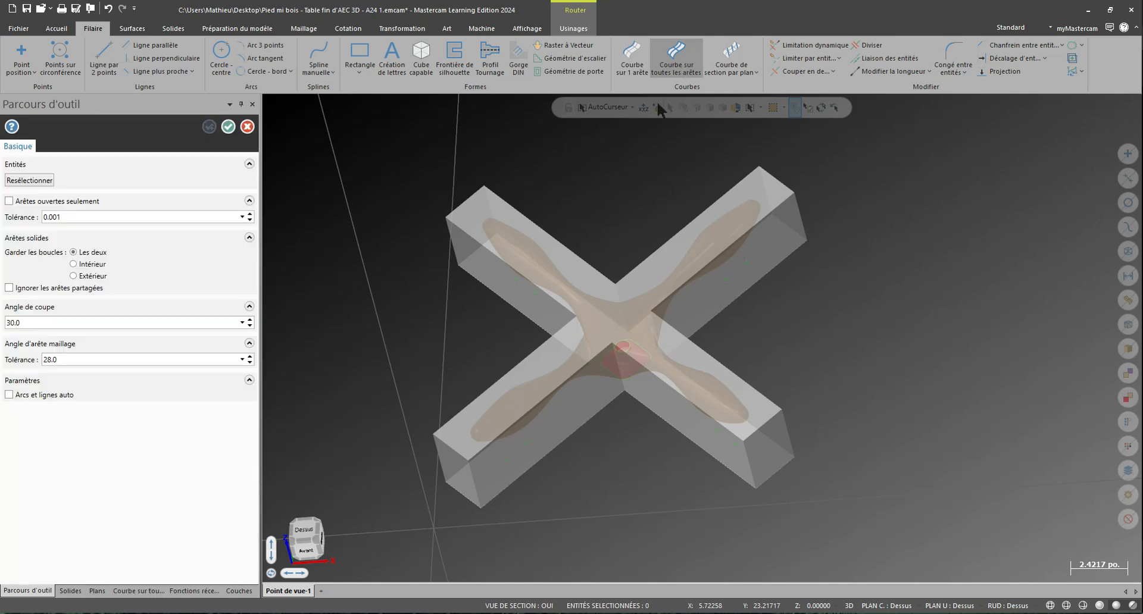
{"action": "left_click", "coordinate": [552, 278]}
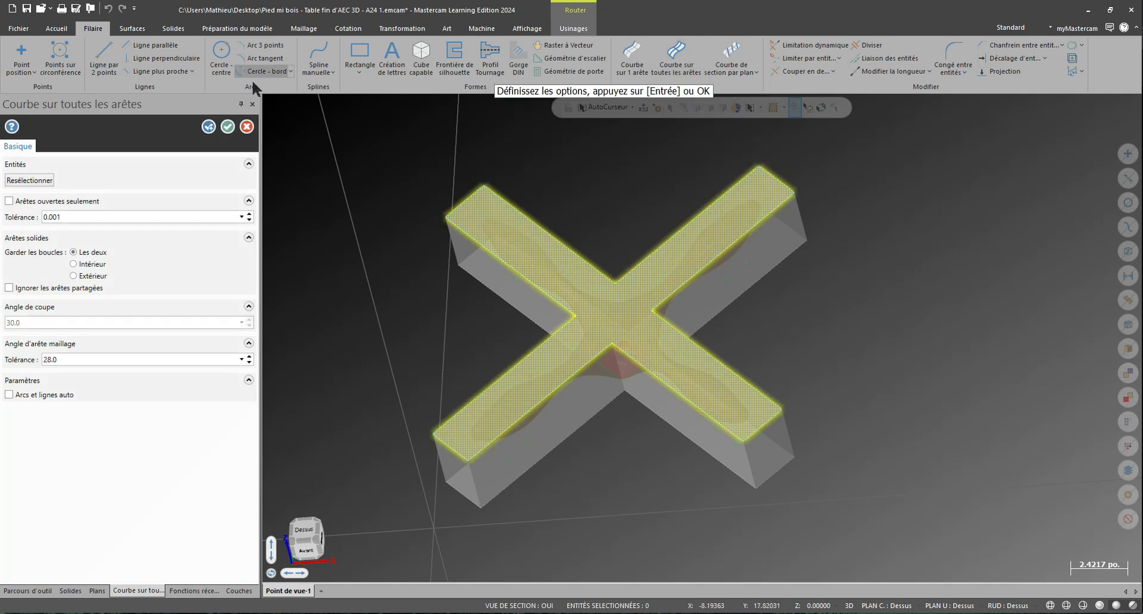
{"action": "key", "text": "Return"}
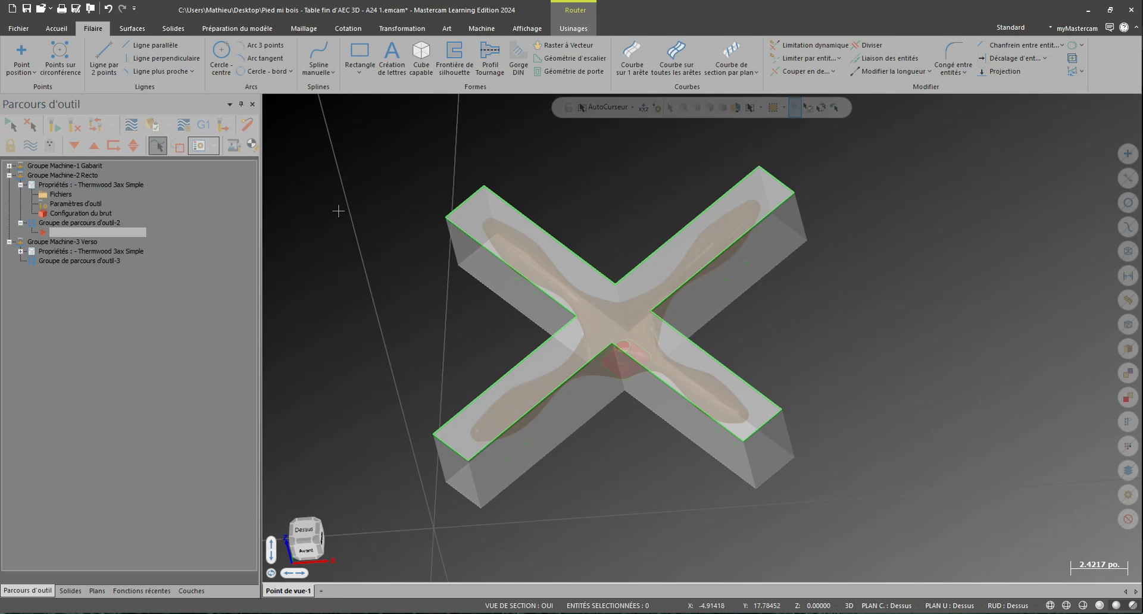
Step: Hide the Cube Capable layer and set the construction depth Z to 5
{"action": "left_click", "coordinate": [192, 591]}
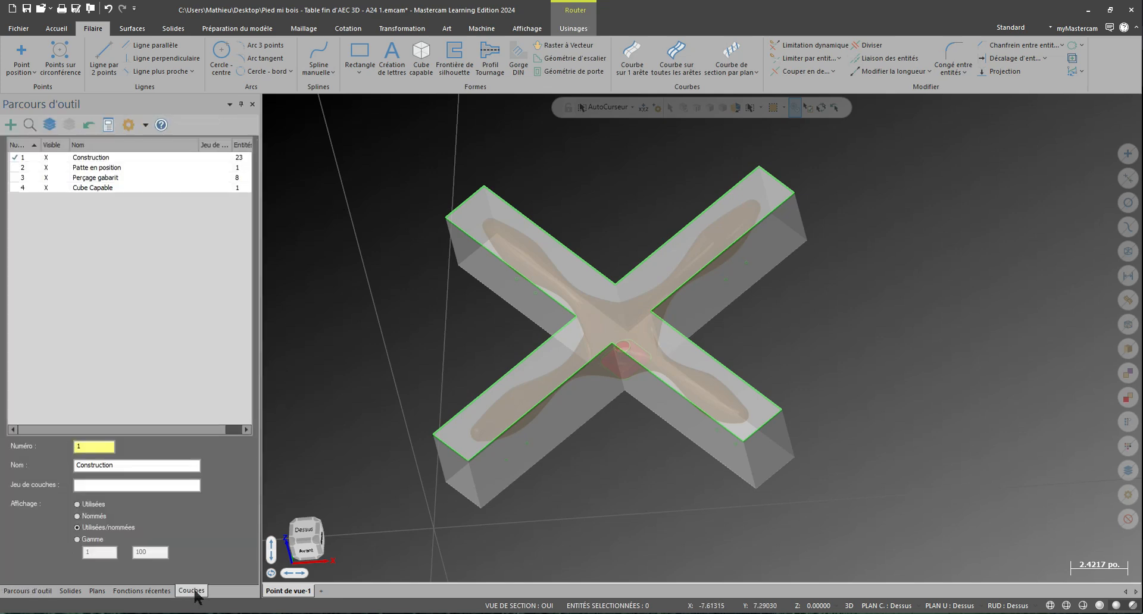
{"action": "left_click", "coordinate": [58, 187]}
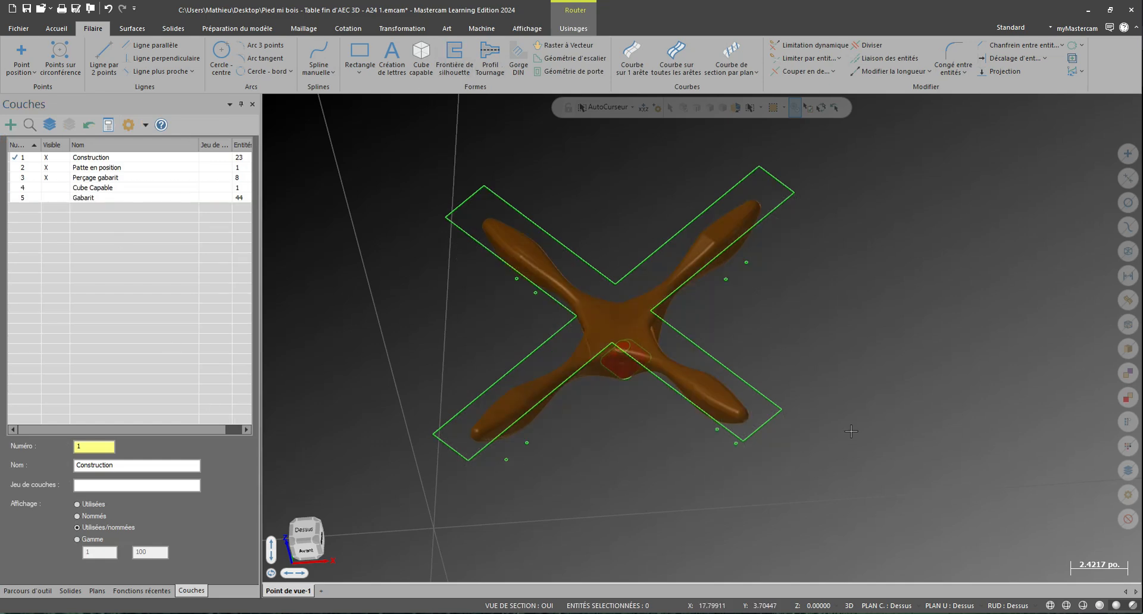
{"action": "left_click", "coordinate": [819, 606]}
{"action": "type", "text": "5"}
{"action": "key", "text": "Return"}
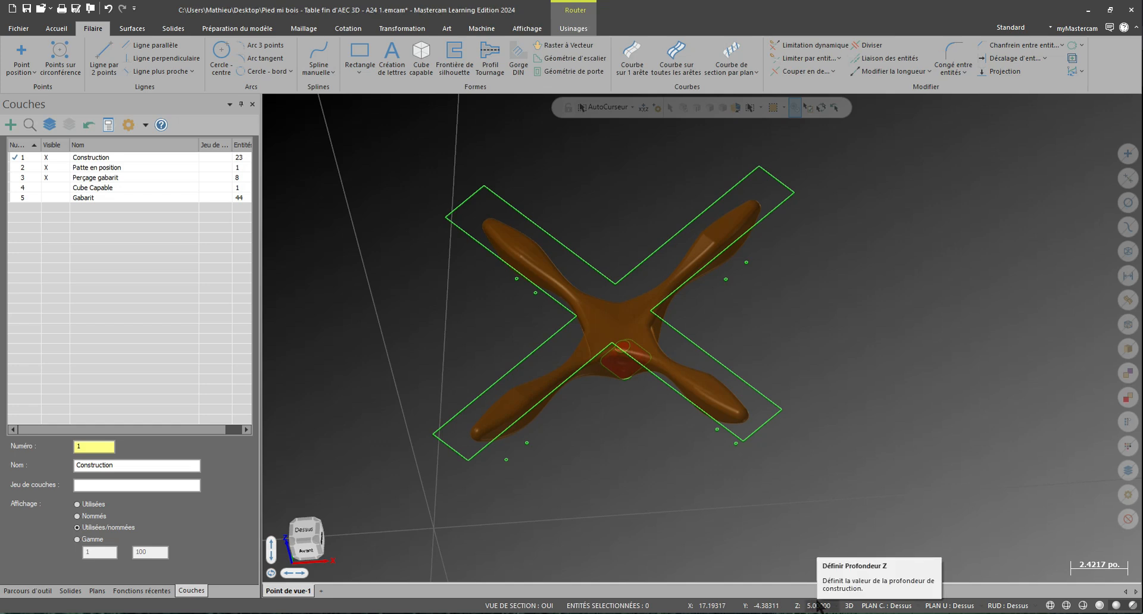
Step: Create a silhouette boundary of the table foot solid with a 0.001 tolerance and arcs inserted
{"action": "left_click", "coordinate": [454, 62]}
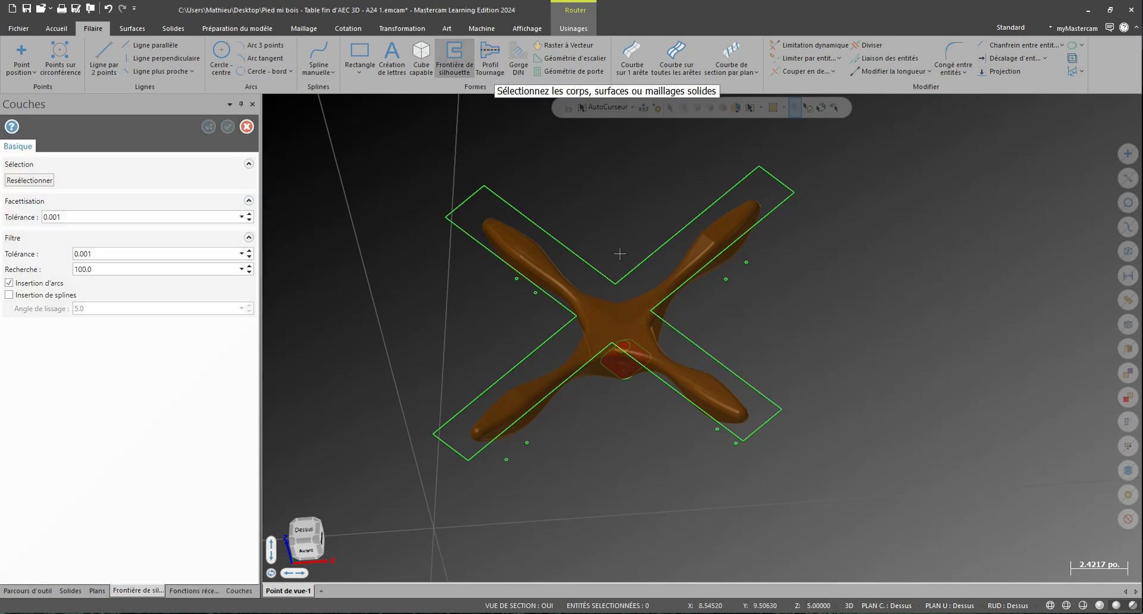
{"action": "left_click", "coordinate": [651, 318]}
{"action": "key", "text": "Return"}
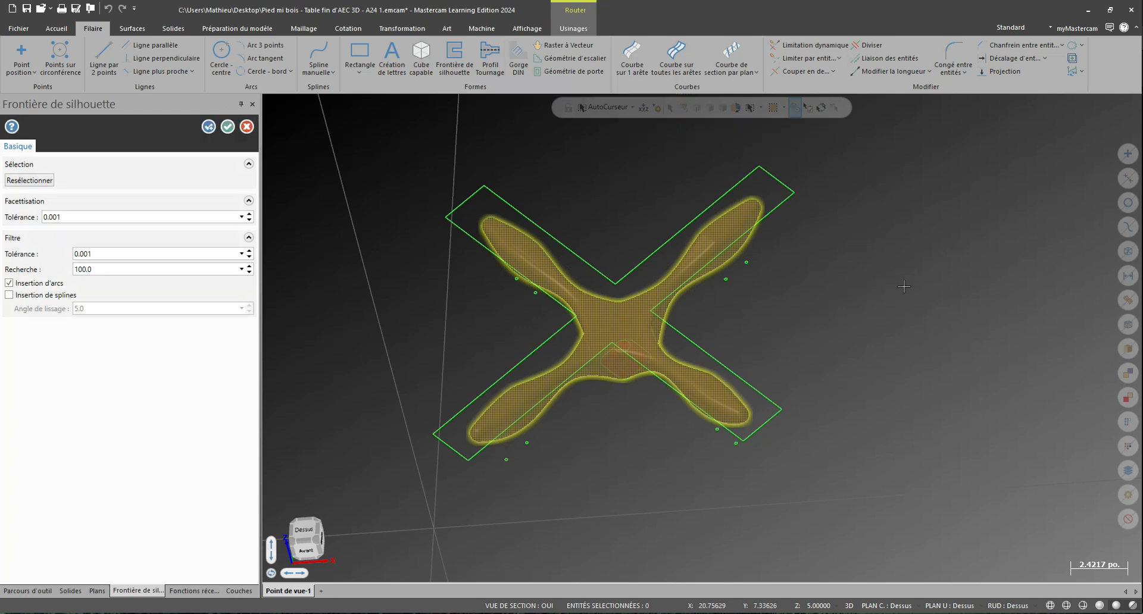
{"action": "left_click", "coordinate": [227, 126]}
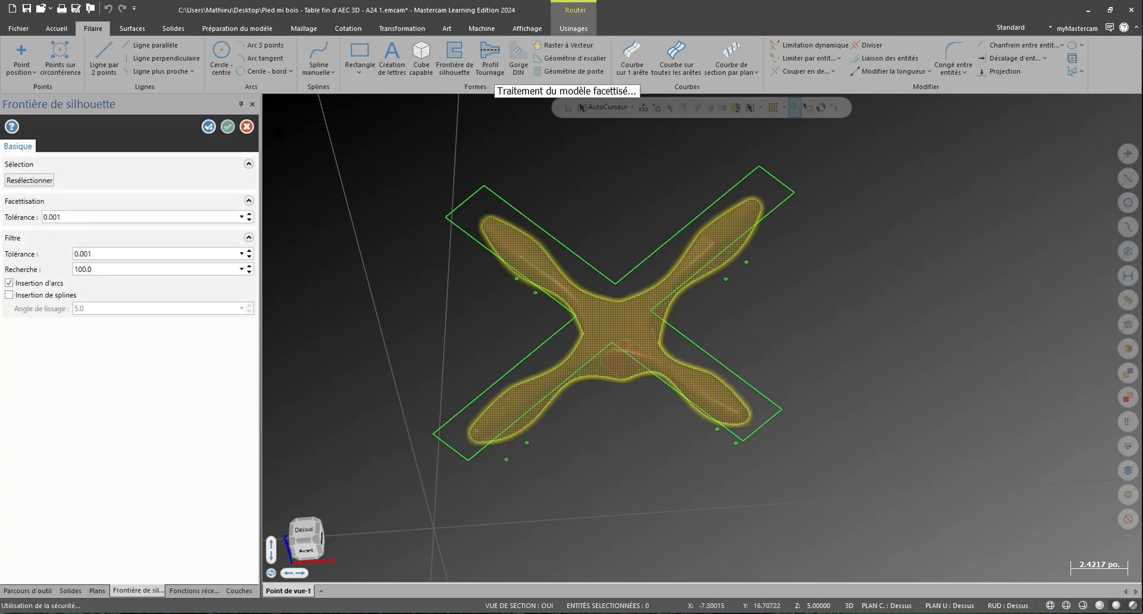
{"action": "middle_click_drag", "start_coordinate": [333, 250], "coordinate": [335, 226]}
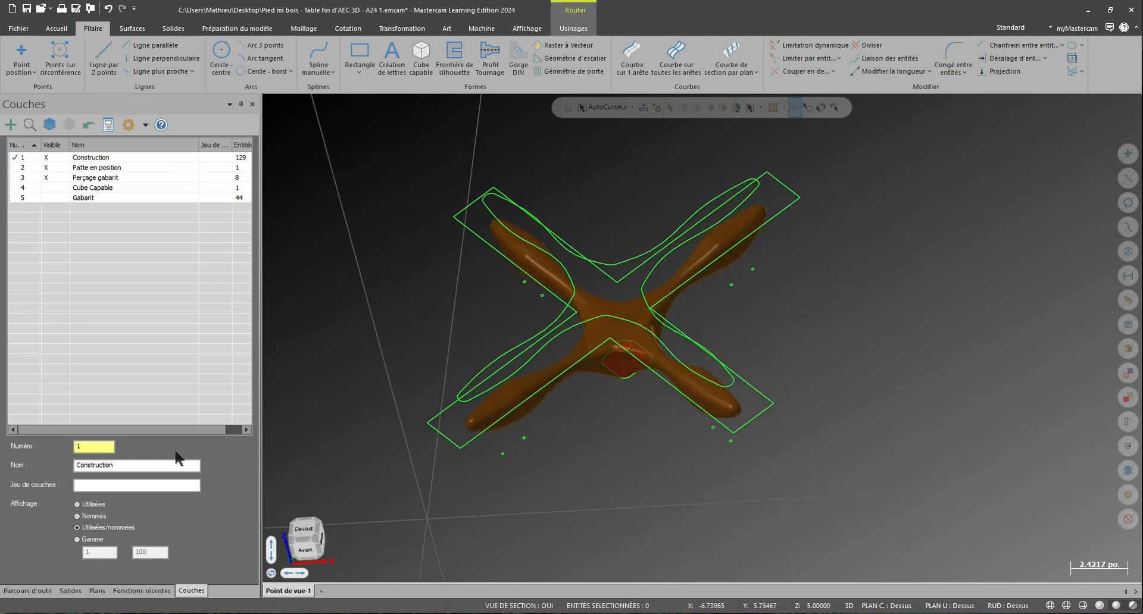
Step: Start a 2D facing (Surfaçage) toolpath in the Recto group, accepting the NC file name and chaining the straight-edged cross outline
{"action": "left_click", "coordinate": [27, 590]}
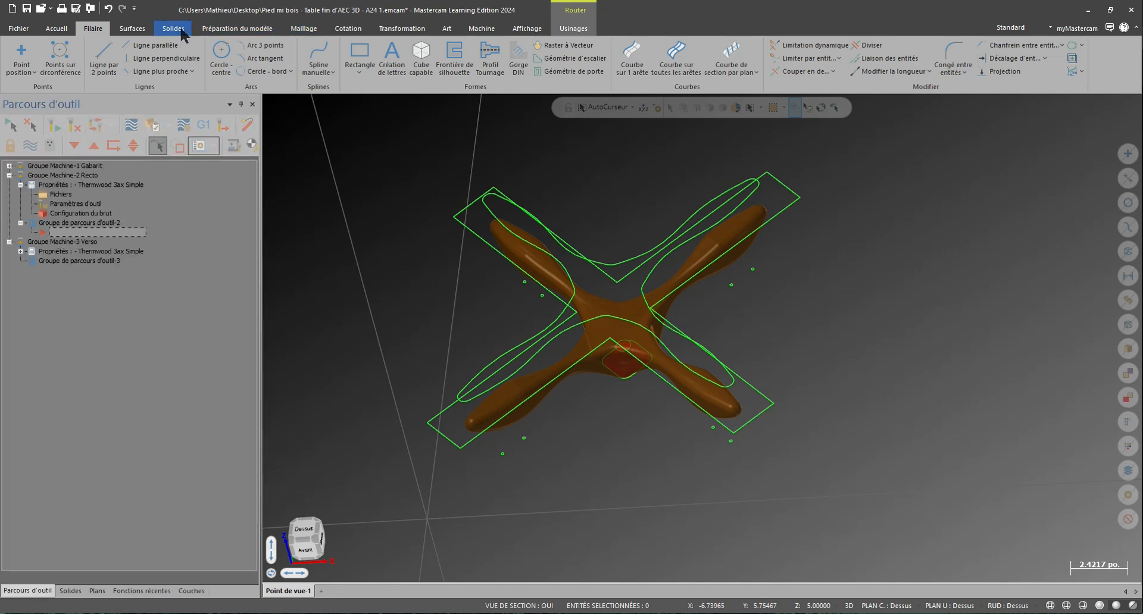
{"action": "left_click", "coordinate": [140, 30]}
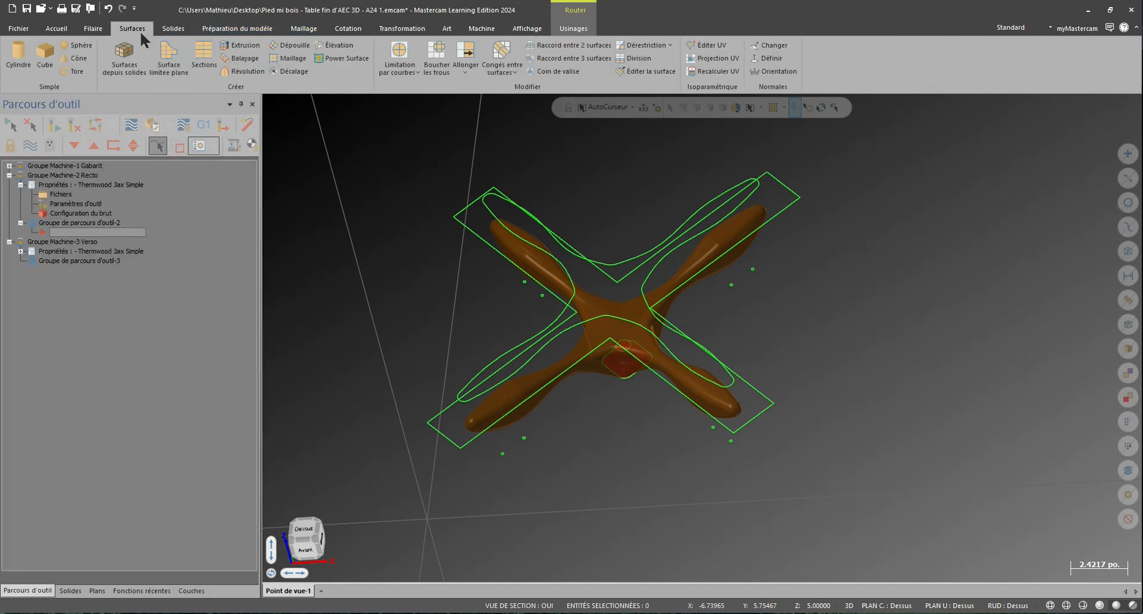
{"action": "left_click", "coordinate": [571, 28]}
{"action": "left_click", "coordinate": [170, 69]}
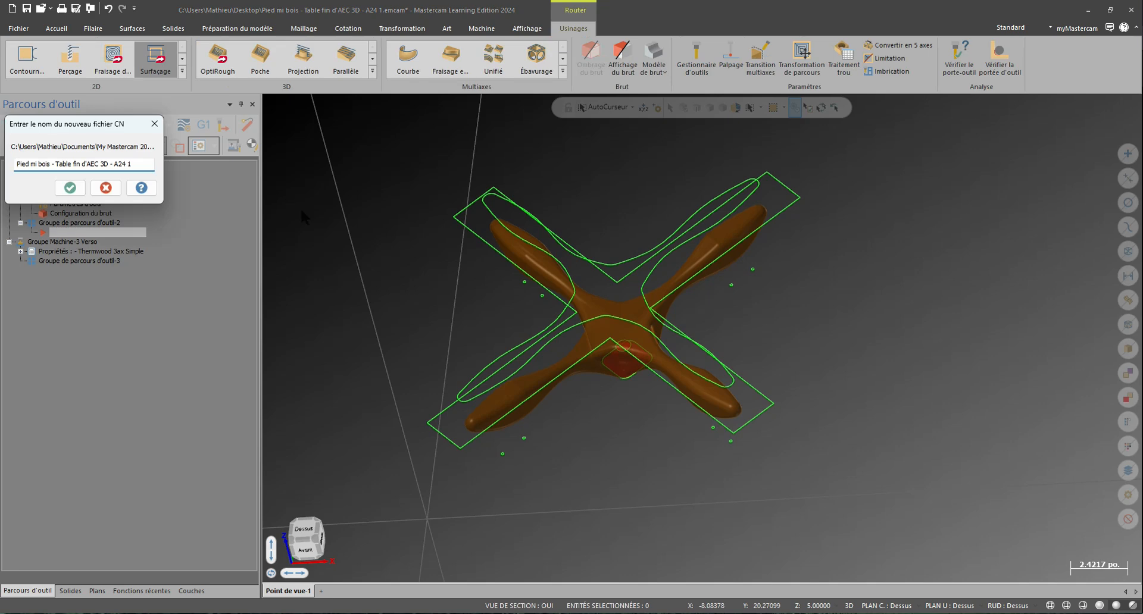
{"action": "left_click", "coordinate": [69, 188]}
{"action": "left_click", "coordinate": [469, 445]}
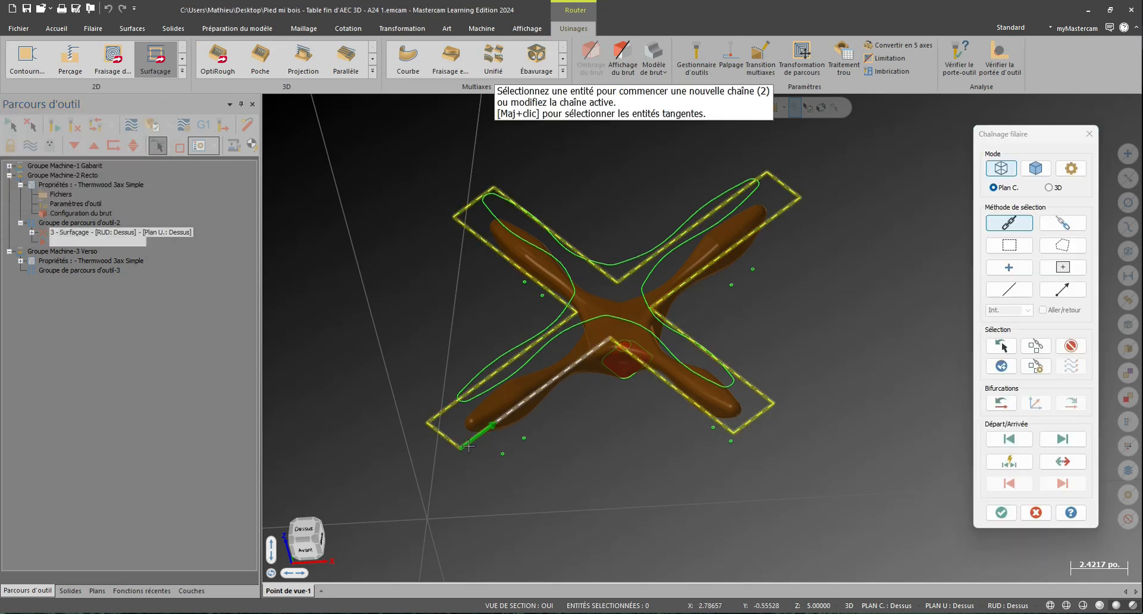
{"action": "key", "text": "Return"}
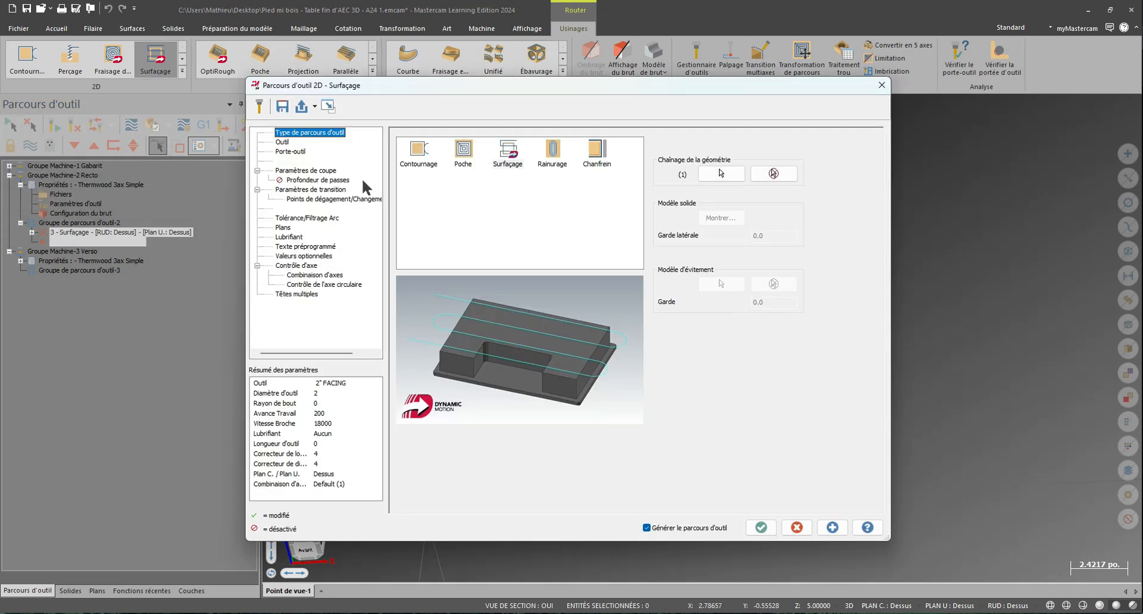
Step: Assign library tool 11, the 0.5 diameter Hélice DESCENDANTE, to the facing operation
{"action": "left_click", "coordinate": [282, 142]}
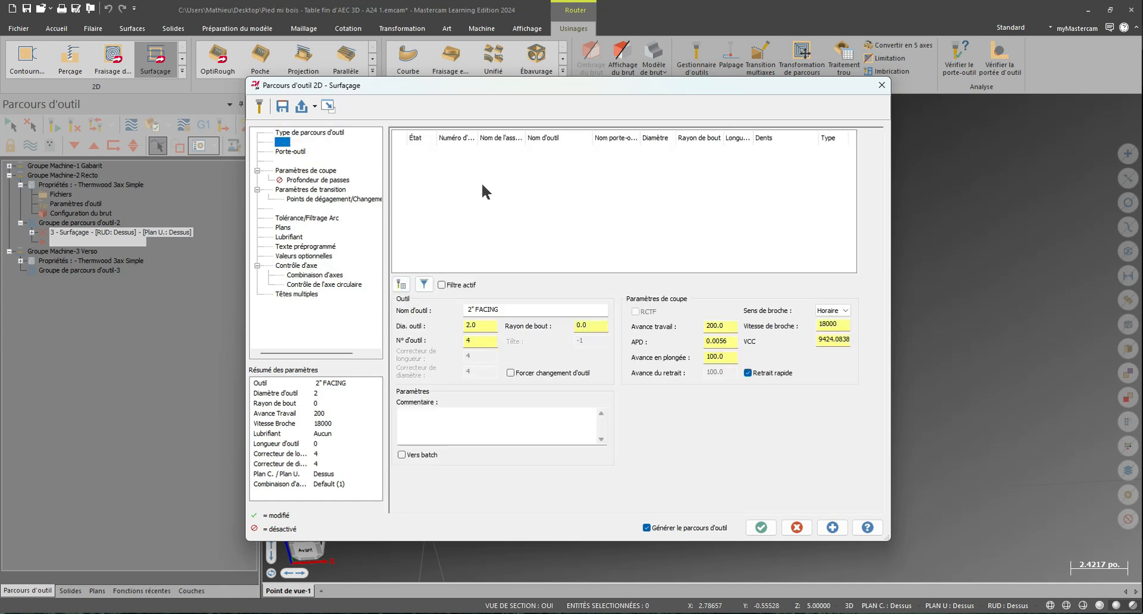
{"action": "left_click", "coordinate": [401, 284]}
{"action": "double_click", "coordinate": [441, 238]}
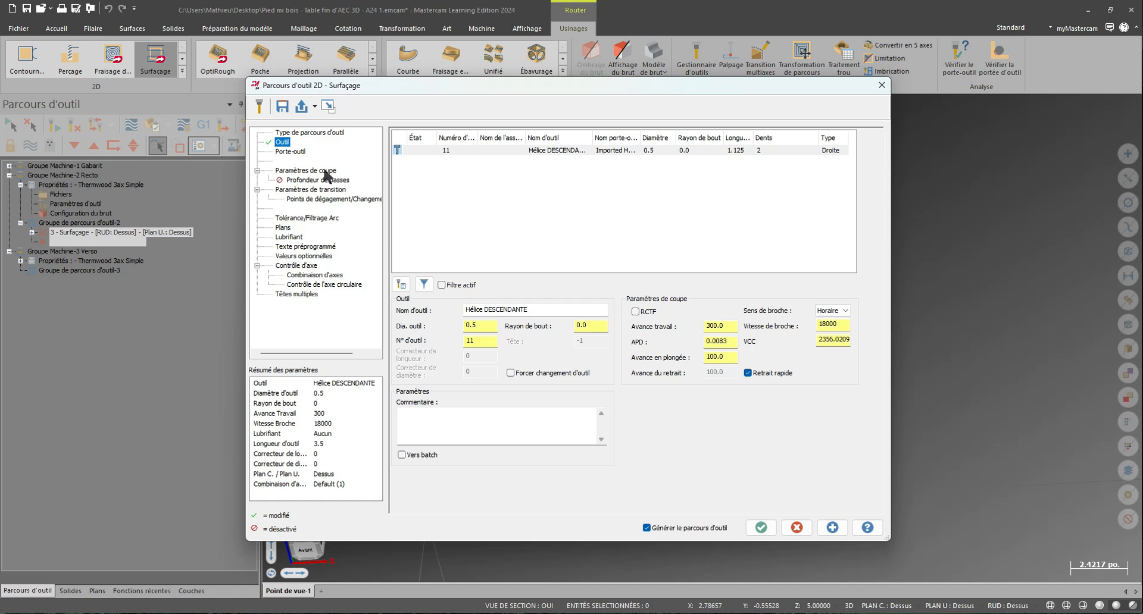
Step: Set the facing operation's cutting method to Dynamique and check the depth cuts settings
{"action": "left_click", "coordinate": [328, 172]}
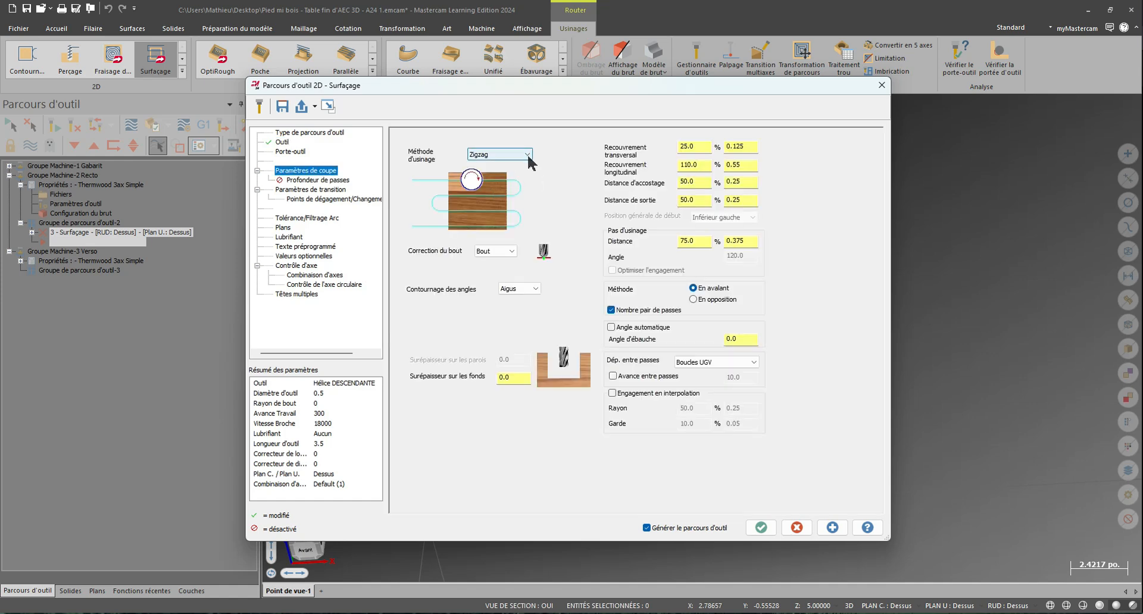
{"action": "left_click", "coordinate": [527, 155]}
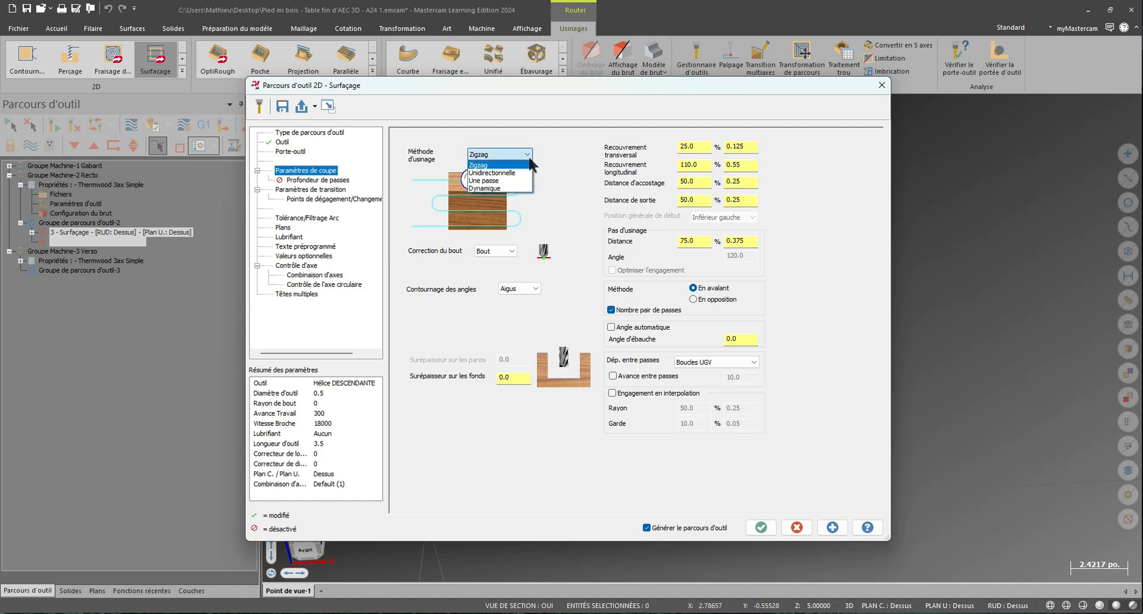
{"action": "left_click", "coordinate": [491, 185]}
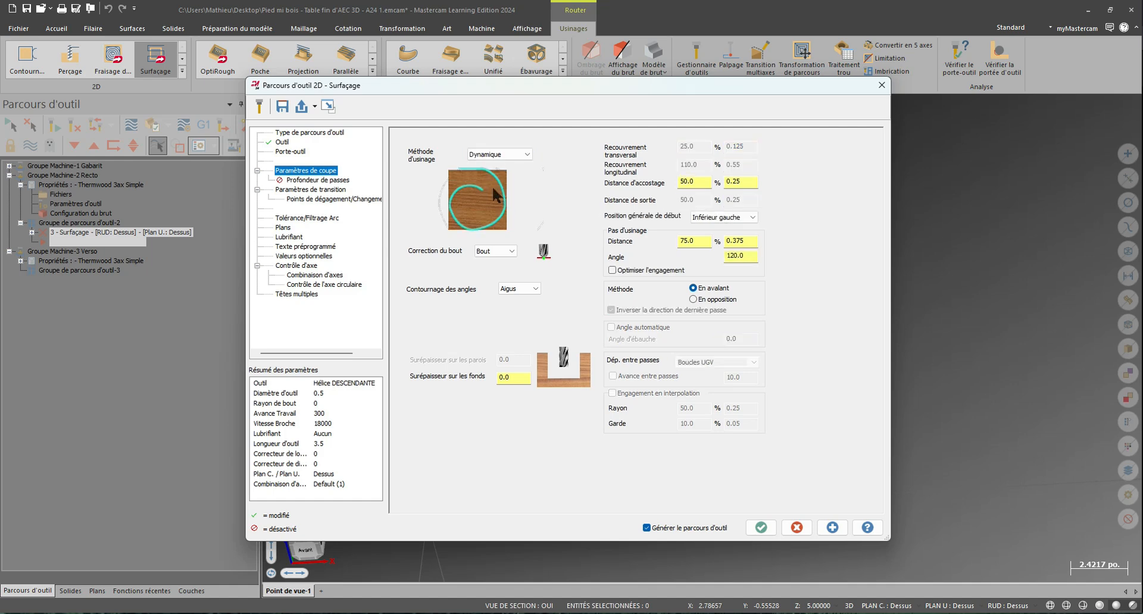
{"action": "left_click", "coordinate": [332, 181]}
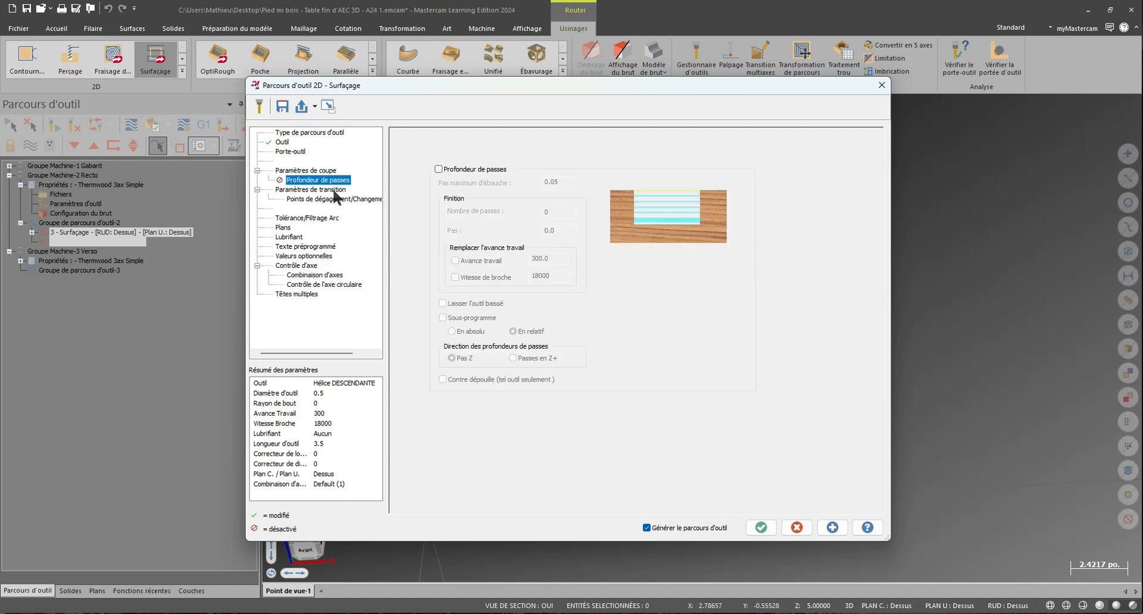
Step: Switch the facing operation's top of stock, feed plane and retract heights to absolute values
{"action": "left_click", "coordinate": [332, 190]}
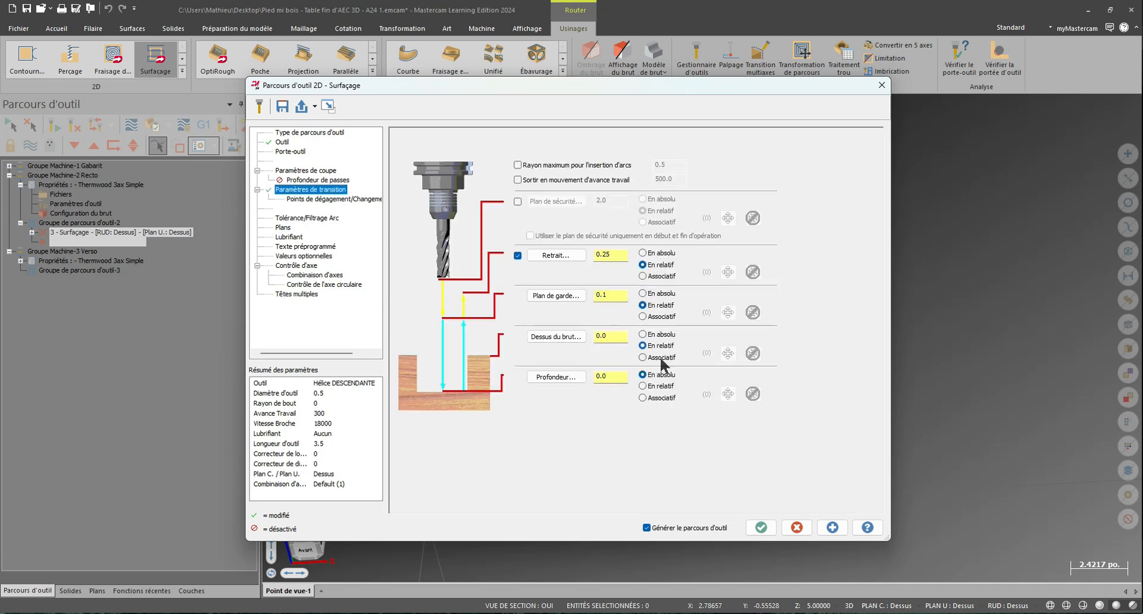
{"action": "left_click", "coordinate": [655, 334]}
{"action": "left_click", "coordinate": [659, 293]}
{"action": "left_click", "coordinate": [656, 254]}
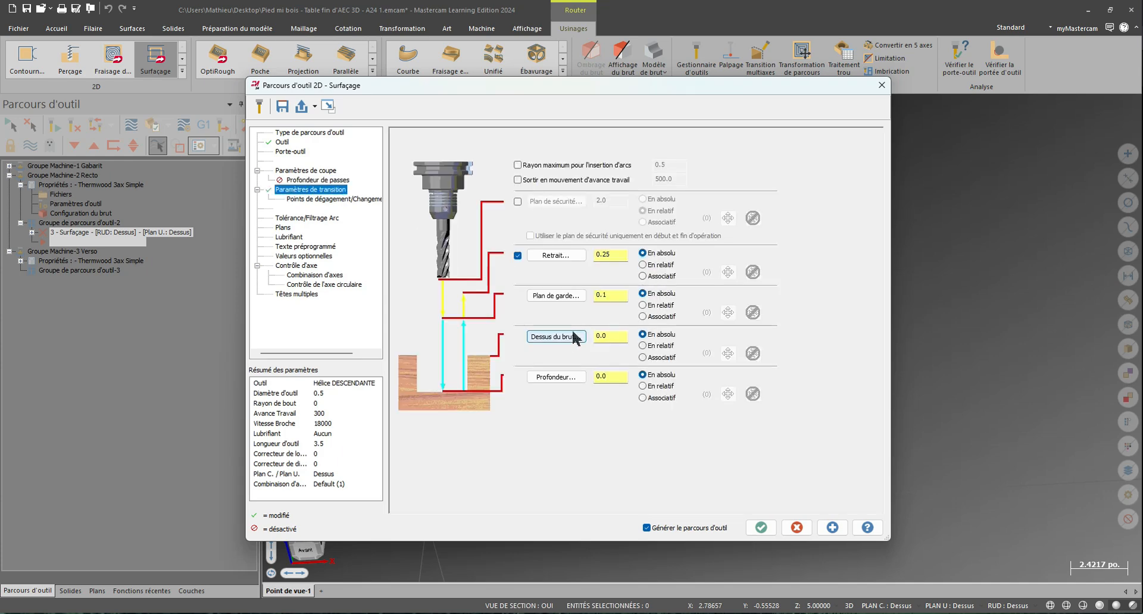
Step: Set the top of stock to 3.75 from an end corner of the straight-edged cross outline
{"action": "left_click", "coordinate": [572, 339]}
{"action": "scroll", "coordinate": [497, 421], "scroll_direction": "up", "scroll_amount": 5}
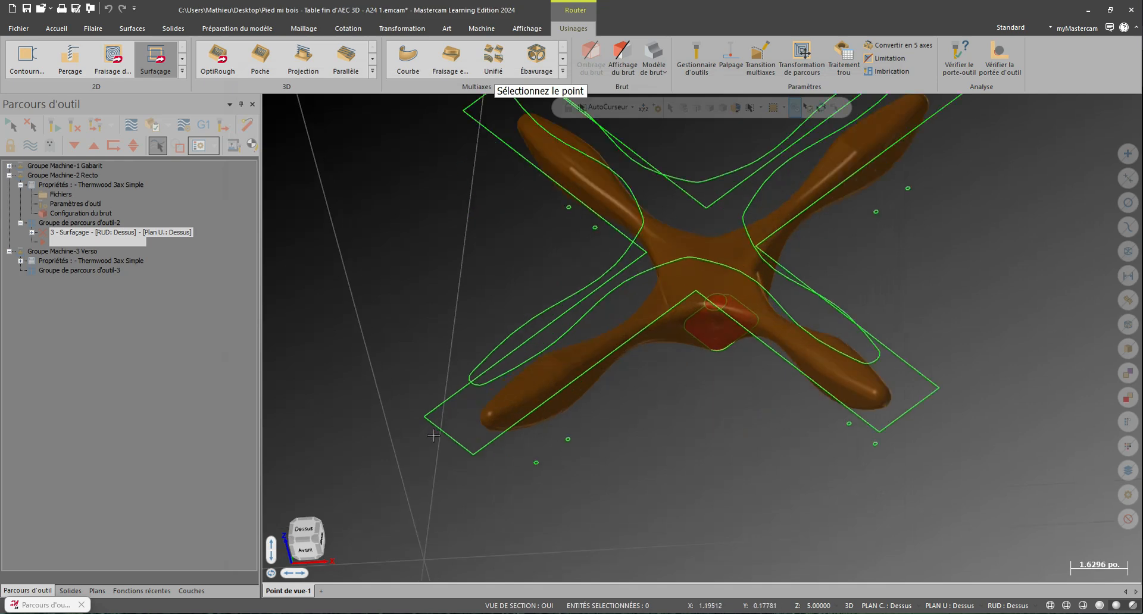
{"action": "left_click", "coordinate": [423, 409]}
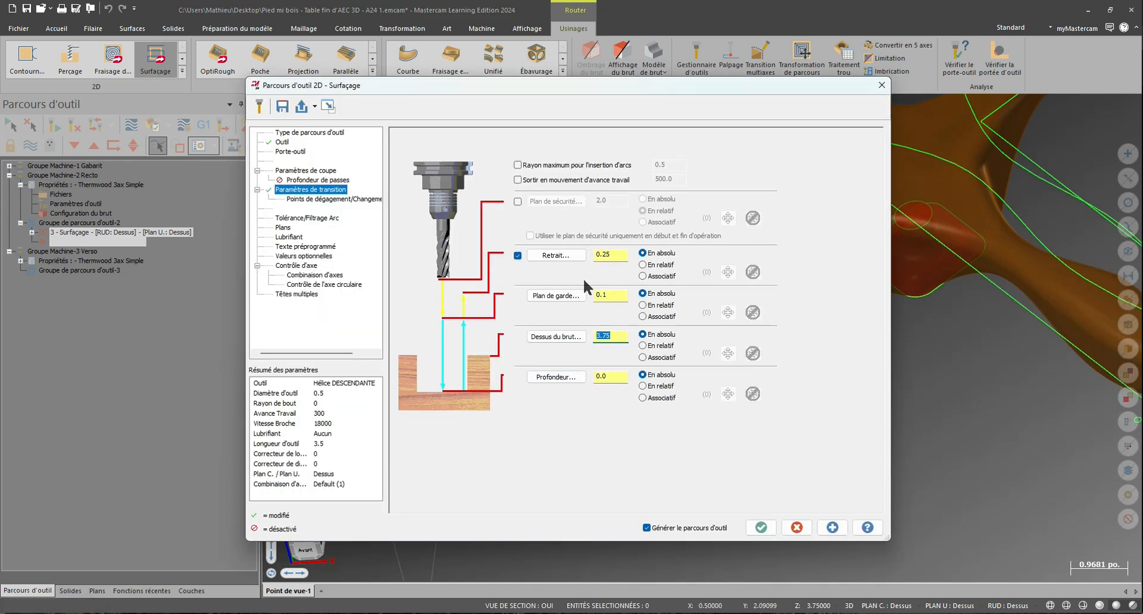
Step: Add 3.75 to the 0.1 feed plane and to the 0.25 retract height
{"action": "left_click", "coordinate": [611, 296]}
{"action": "type", "text": "+3.75"}
{"action": "left_click", "coordinate": [623, 255]}
{"action": "type", "text": "+3.75"}
Step: Show the solid's edges and set the facing depth to 3.625 by picking a point on a leg's flat upper surface
{"action": "left_click", "coordinate": [619, 379]}
{"action": "left_click", "coordinate": [575, 378]}
{"action": "right_click", "coordinate": [824, 150]}
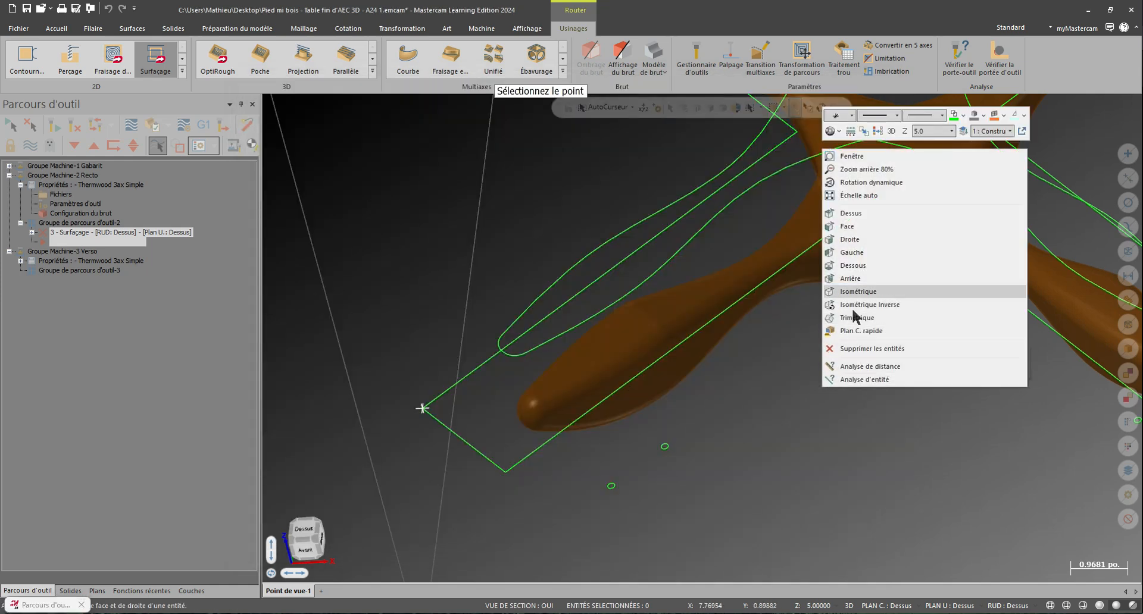
{"action": "left_click", "coordinate": [864, 228]}
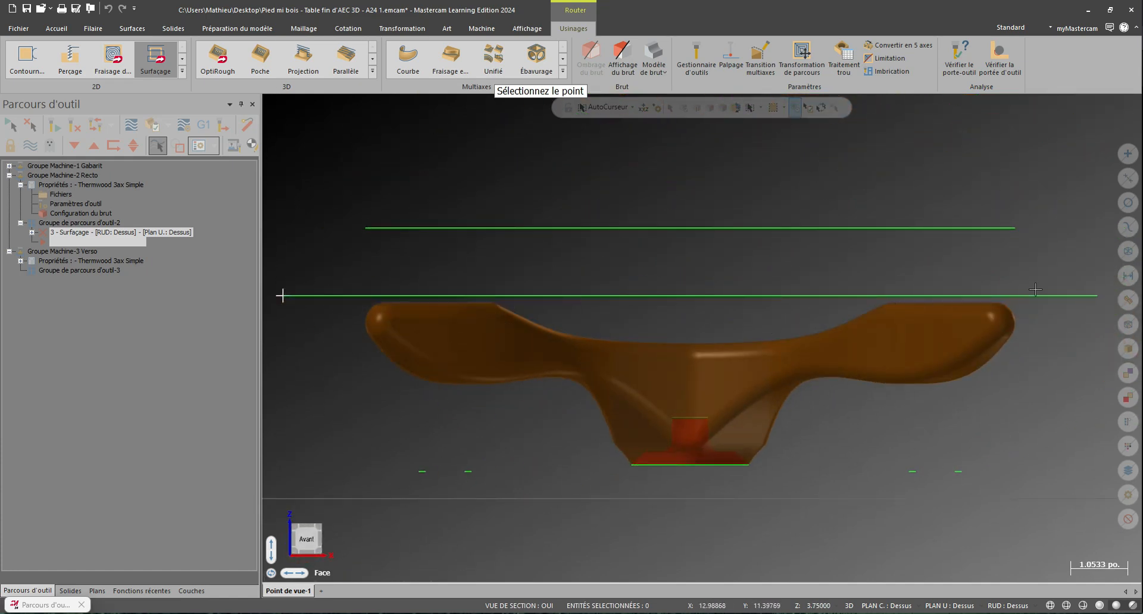
{"action": "right_click", "coordinate": [832, 249]}
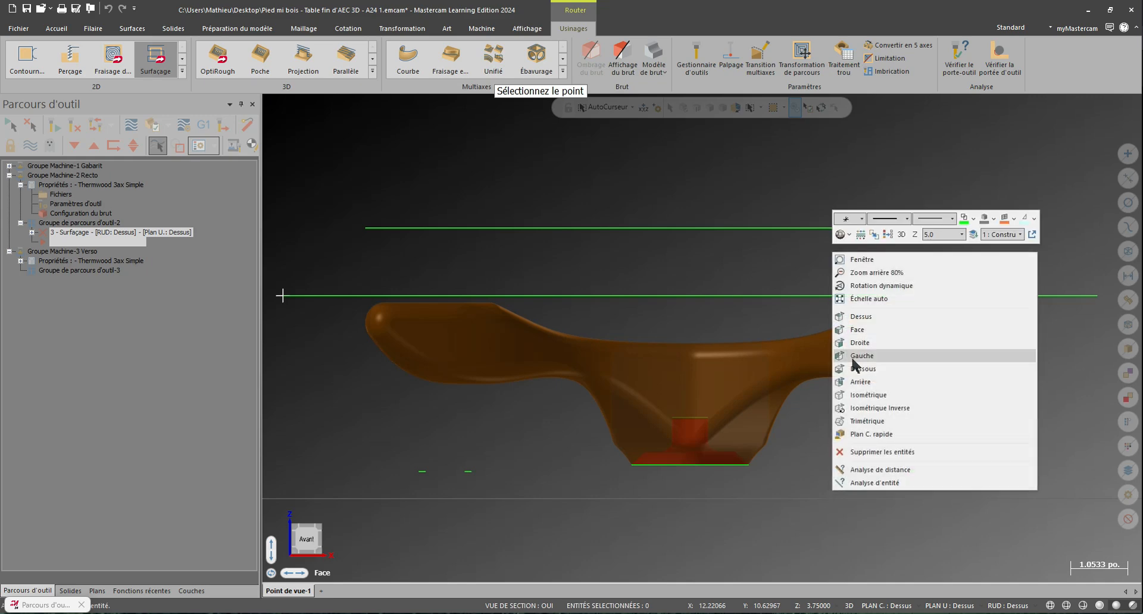
{"action": "left_click", "coordinate": [868, 317]}
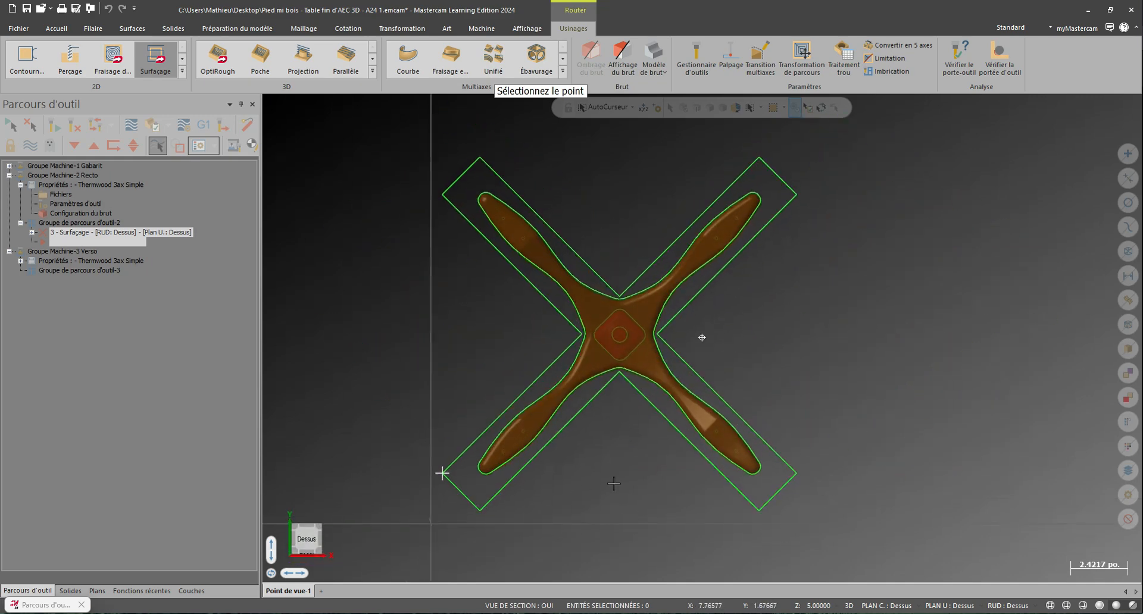
{"action": "middle_click_drag", "start_coordinate": [613, 484], "coordinate": [573, 430]}
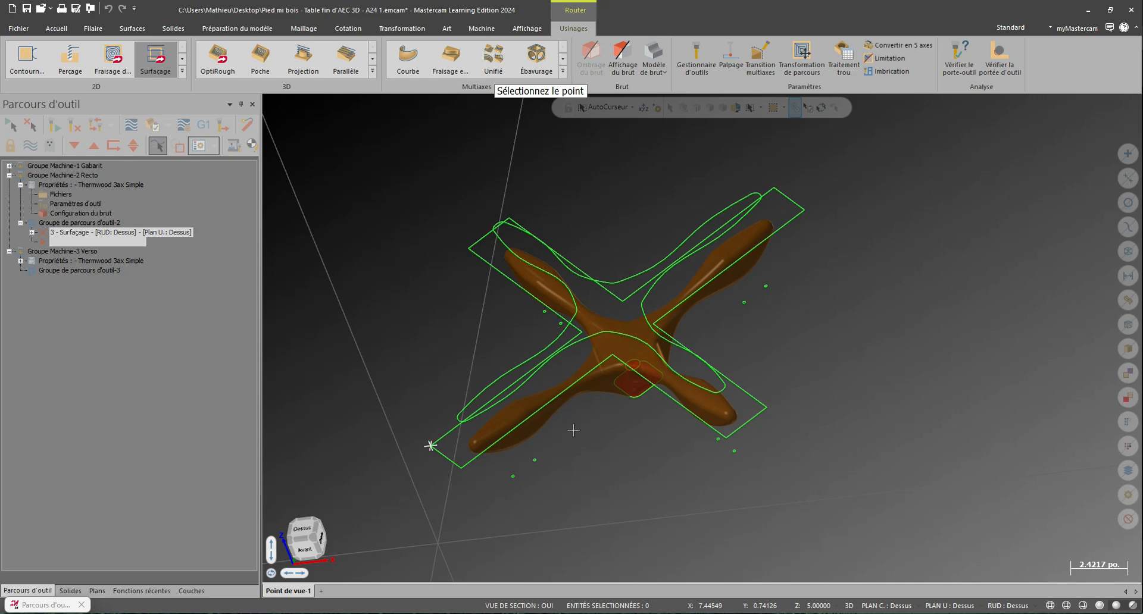
{"action": "scroll", "coordinate": [536, 423], "scroll_direction": "up", "scroll_amount": 10}
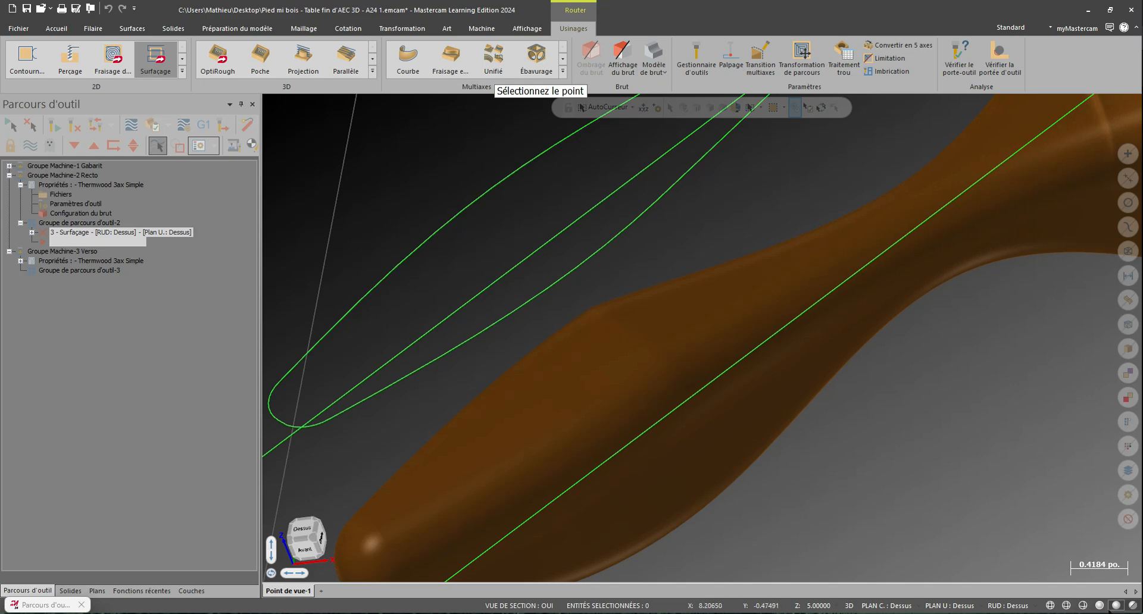
{"action": "left_click", "coordinate": [1099, 606]}
{"action": "scroll", "coordinate": [586, 384], "scroll_direction": "up", "scroll_amount": 3}
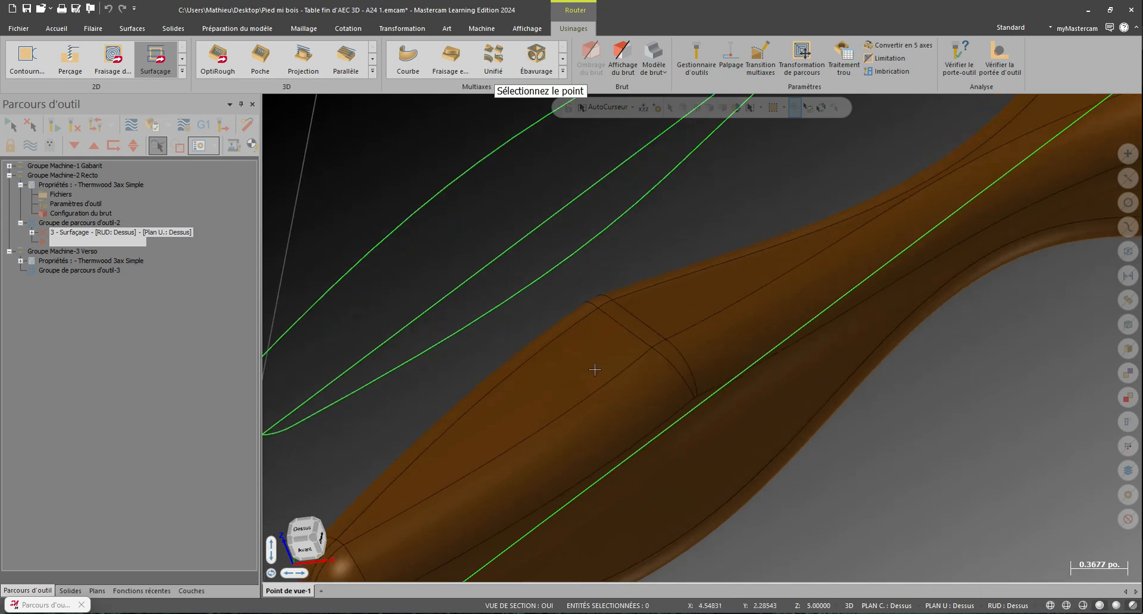
{"action": "left_click", "coordinate": [636, 318]}
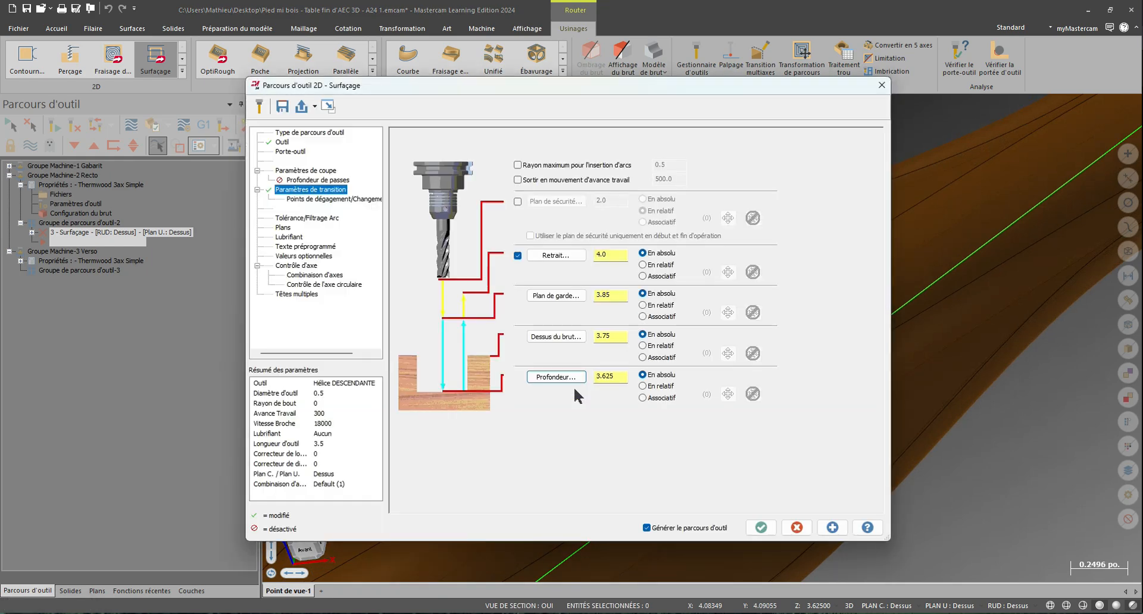
Step: Generate the facing toolpath, check its passes over the cross outline and hide its display
{"action": "left_click_drag", "start_coordinate": [625, 378], "coordinate": [574, 381]}
{"action": "left_click", "coordinate": [760, 527]}
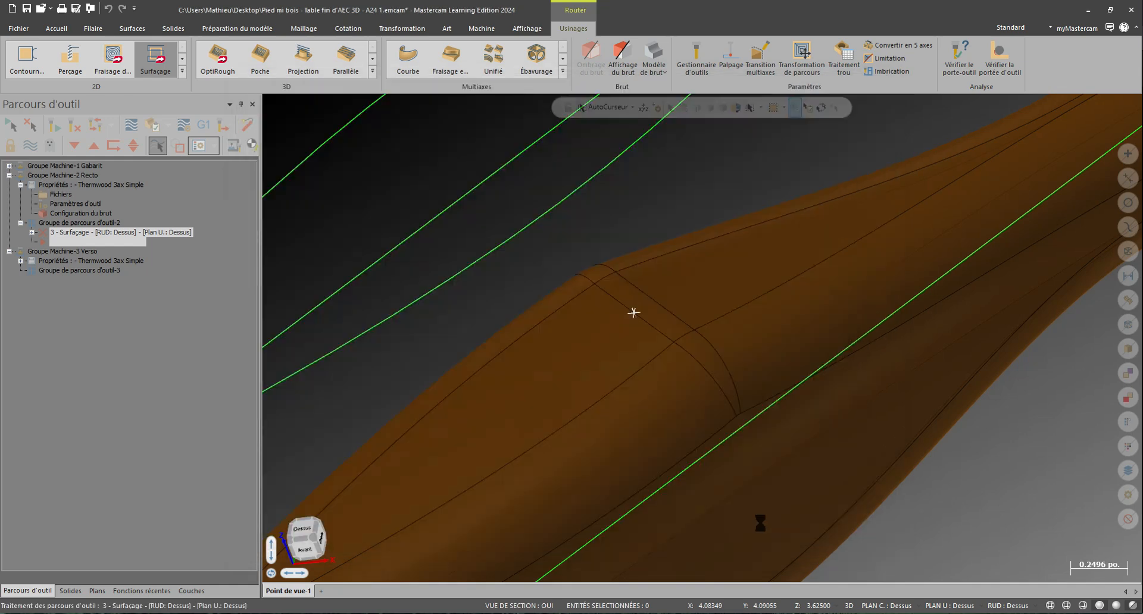
{"action": "scroll", "coordinate": [572, 447], "scroll_direction": "down", "scroll_amount": 9}
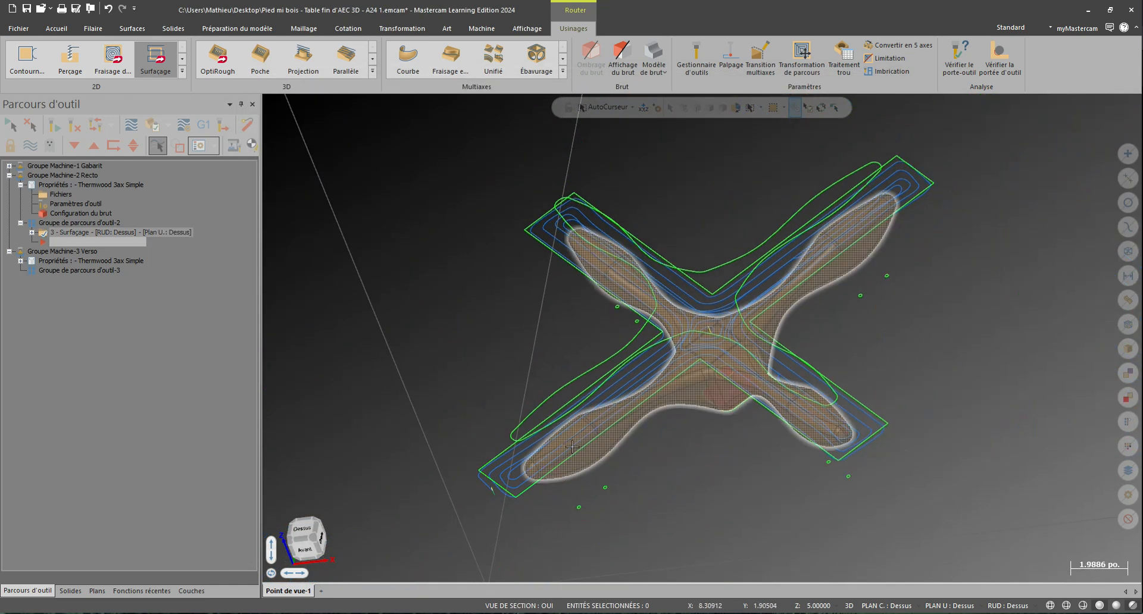
{"action": "middle_click_drag", "start_coordinate": [572, 447], "coordinate": [570, 500]}
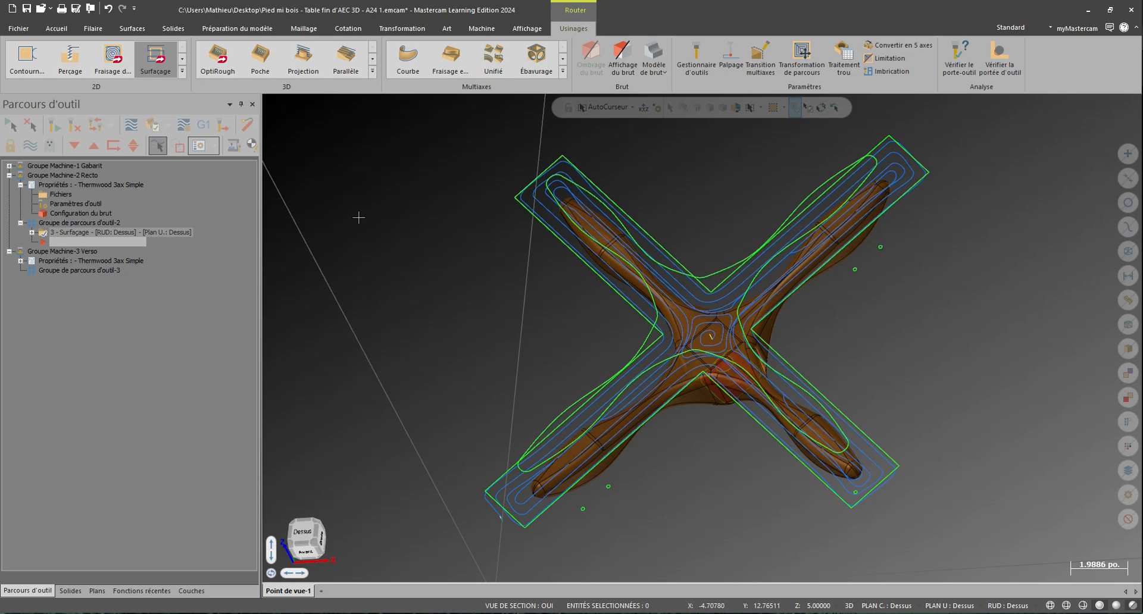
{"action": "key", "text": "alt+t"}
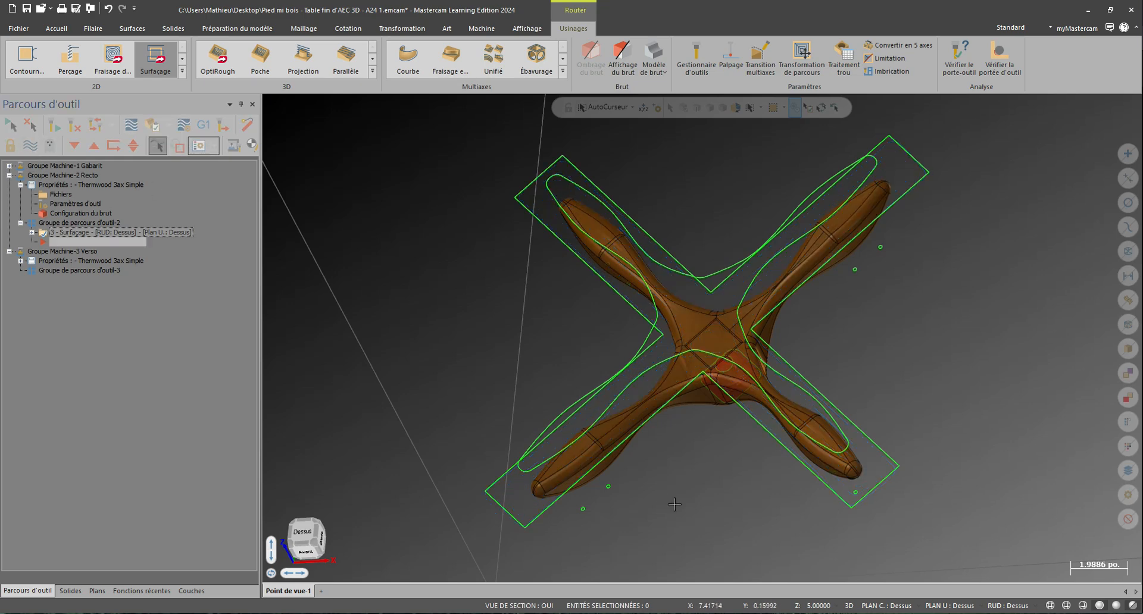
Step: Copy the Débourrage drilling operation from the Gabarit group to before the Surfaçage operation in the Recto group
{"action": "left_click", "coordinate": [9, 165]}
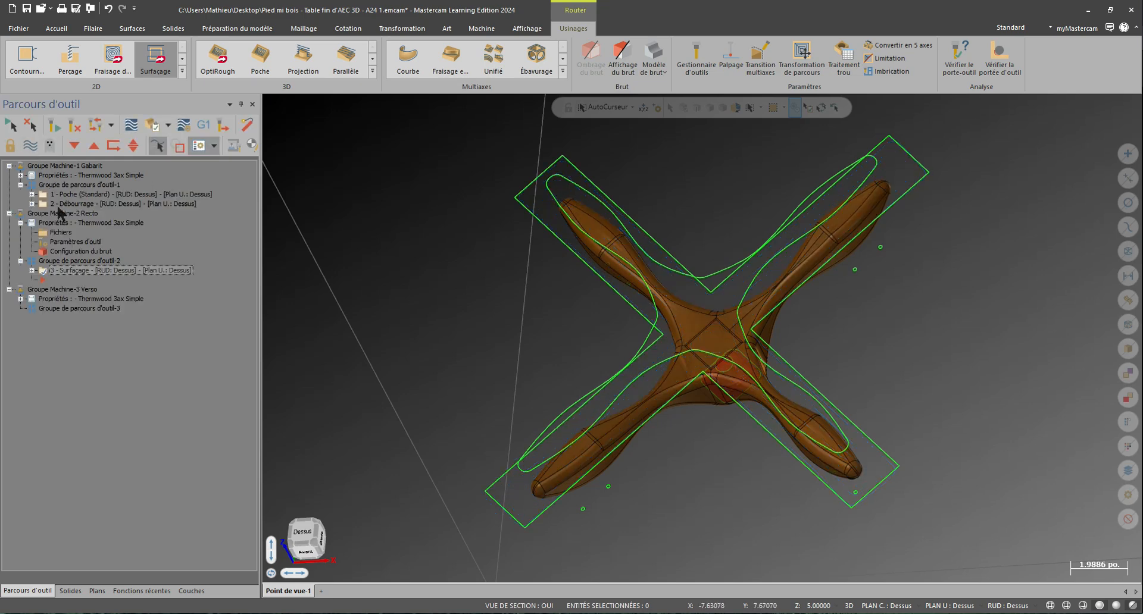
{"action": "left_click", "coordinate": [71, 204]}
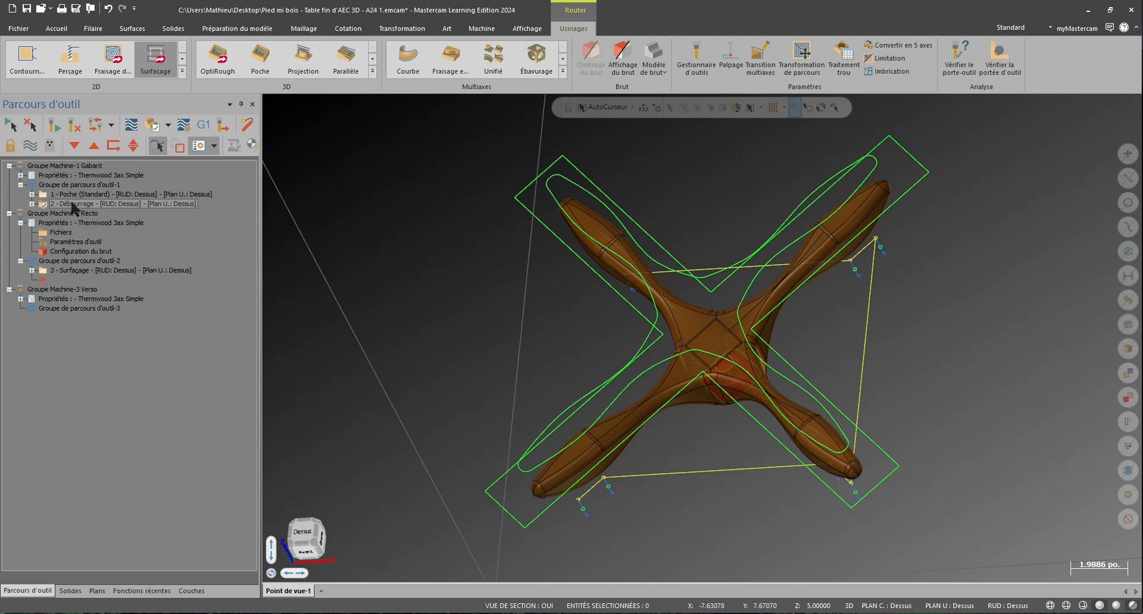
{"action": "right_click_drag", "start_coordinate": [73, 208], "coordinate": [65, 276]}
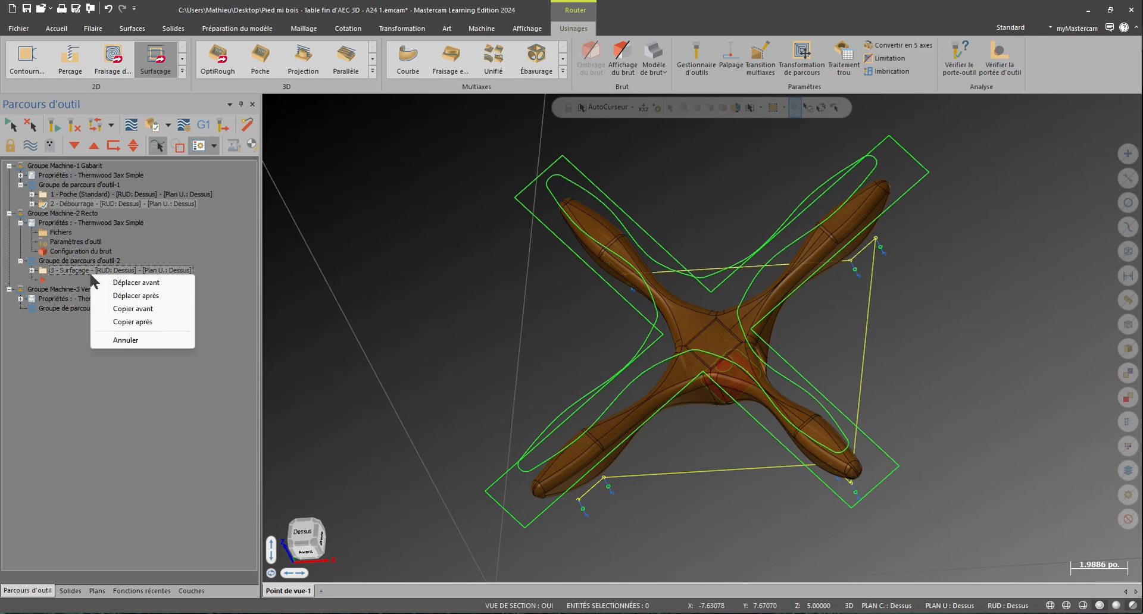
{"action": "left_click", "coordinate": [150, 310]}
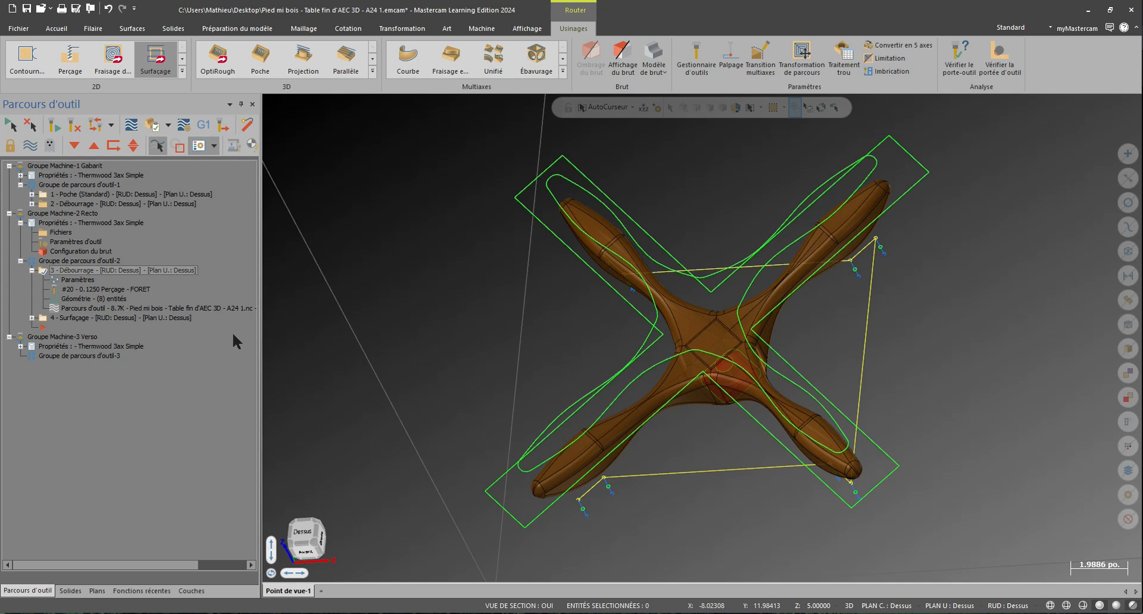
Step: Set the copied drilling operation's top of stock to 3.75 from an end corner of the straight-edged cross outline
{"action": "middle_click_drag", "start_coordinate": [436, 349], "coordinate": [428, 319]}
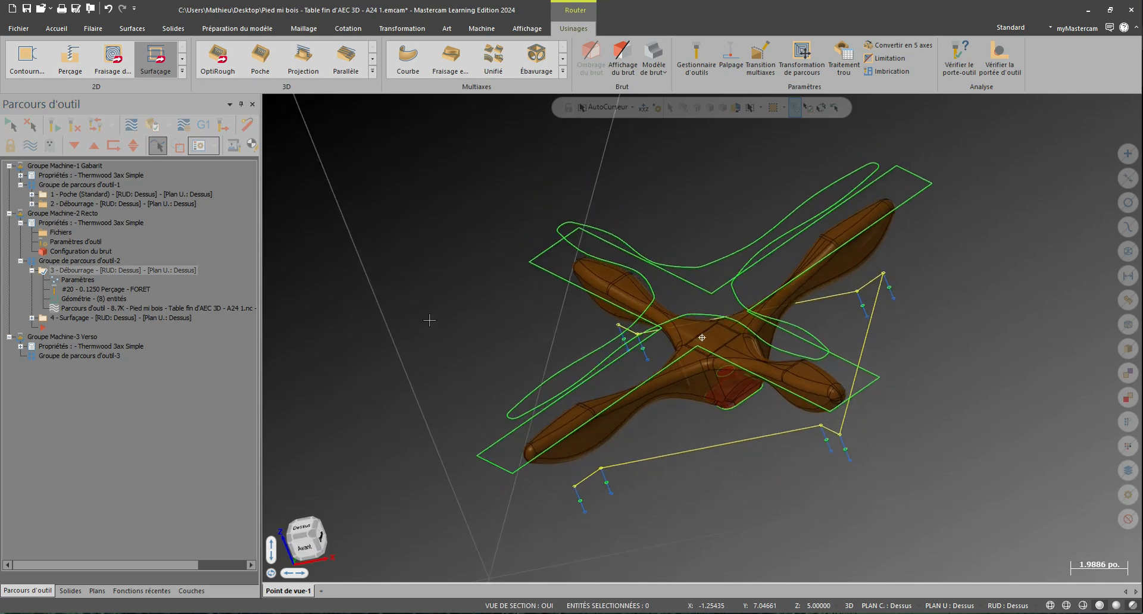
{"action": "left_click", "coordinate": [83, 281]}
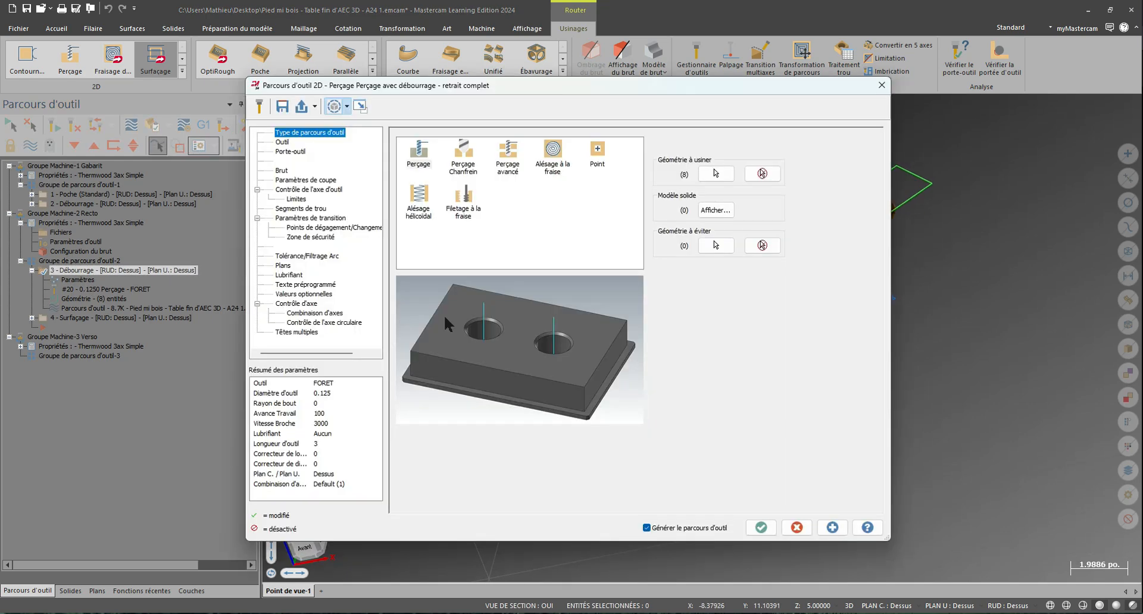
{"action": "left_click", "coordinate": [326, 218]}
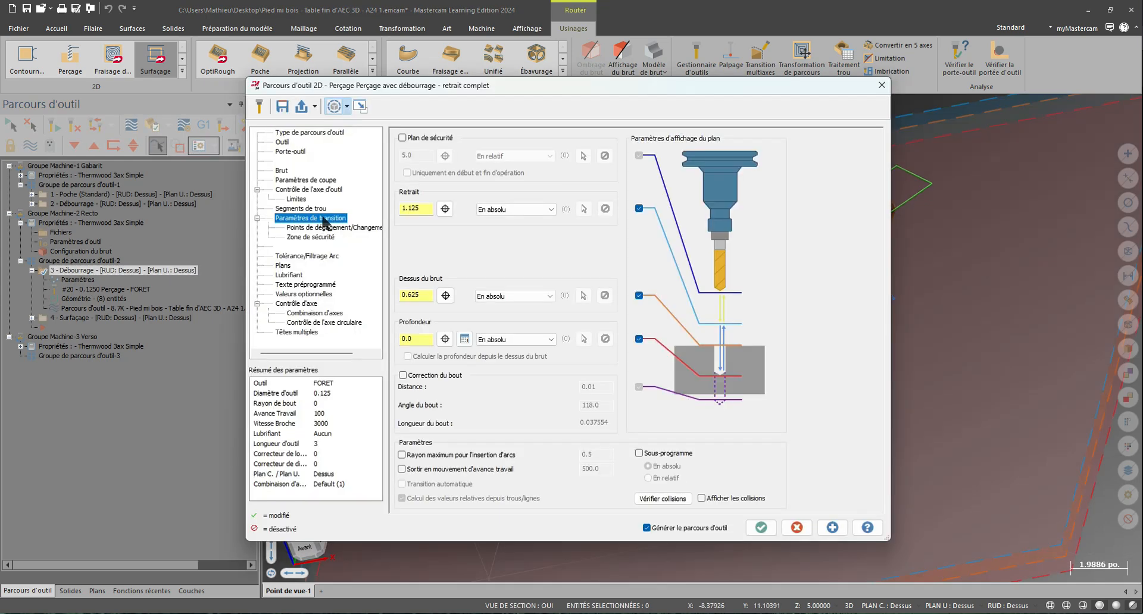
{"action": "left_click", "coordinate": [449, 299]}
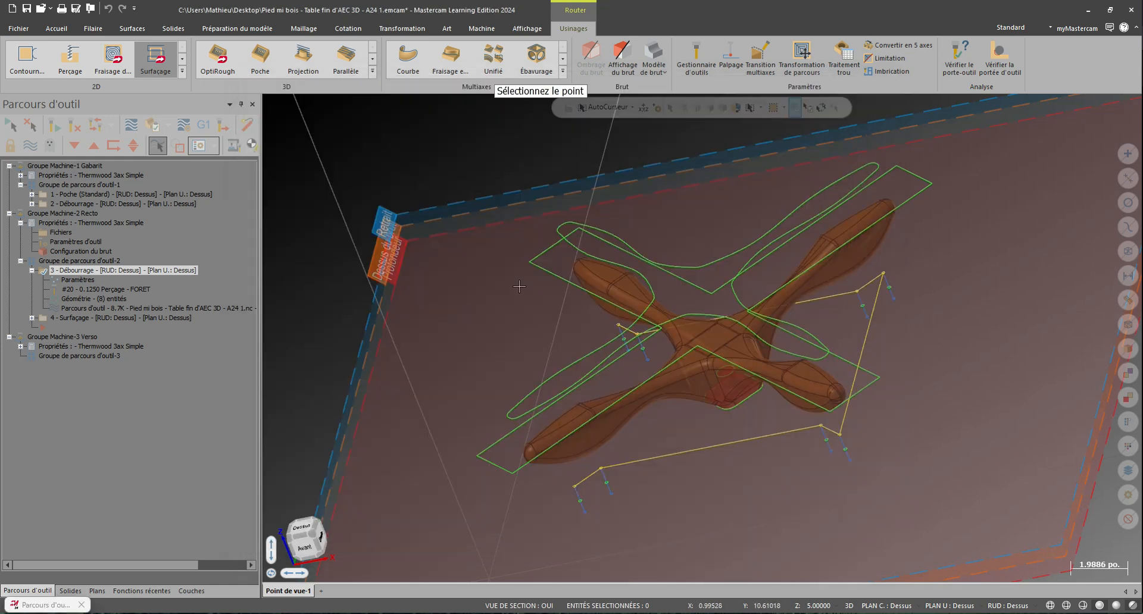
{"action": "left_click", "coordinate": [529, 267]}
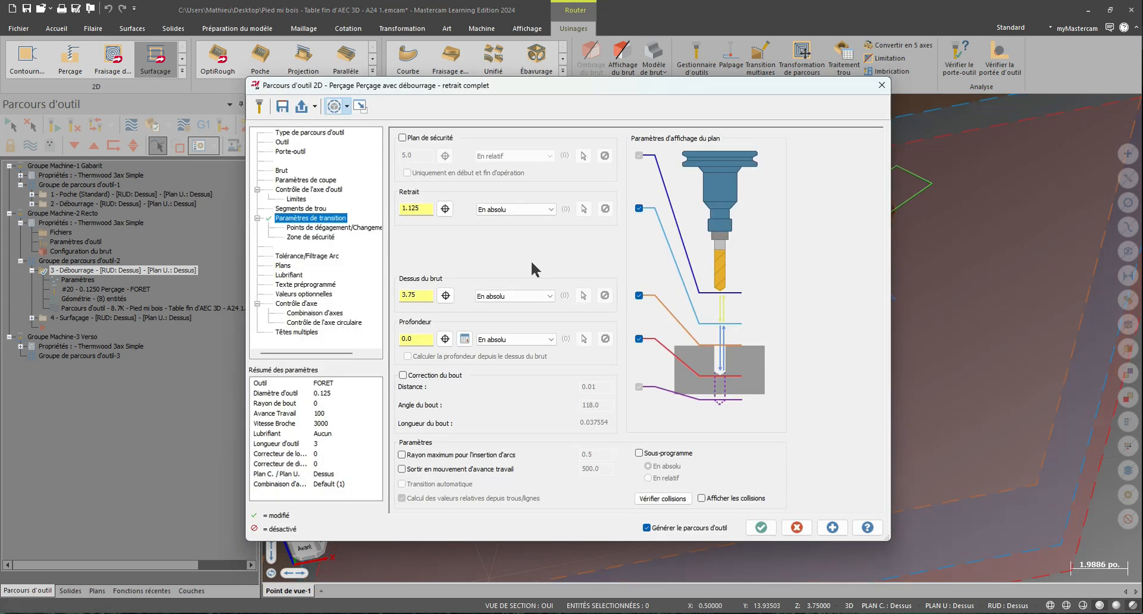
Step: Set the drilling depth to 2.875 by picking the leg's flat upper surface and subtracting 0.75
{"action": "left_click", "coordinate": [445, 339]}
{"action": "scroll", "coordinate": [604, 424], "scroll_direction": "up", "scroll_amount": 5}
{"action": "scroll", "coordinate": [603, 424], "scroll_direction": "up", "scroll_amount": 4}
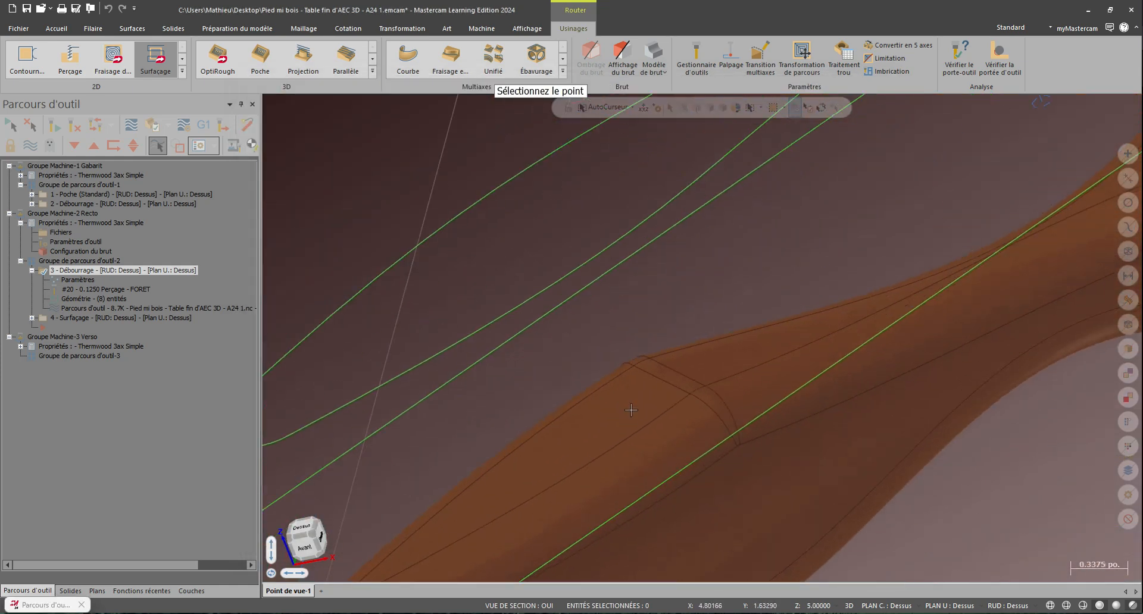
{"action": "left_click", "coordinate": [665, 383]}
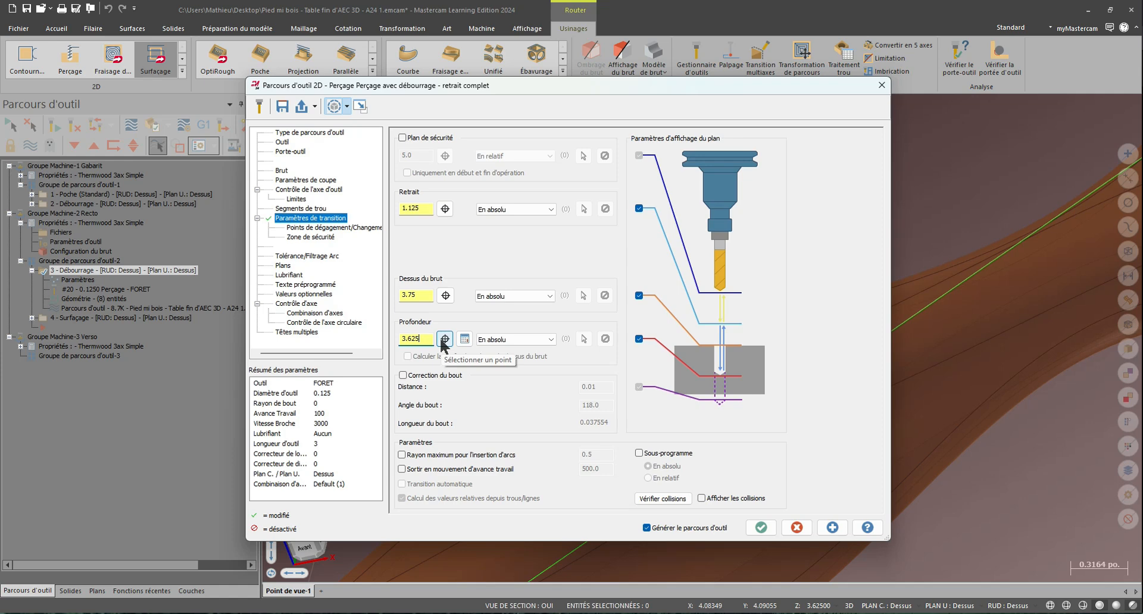
{"action": "type", "text": "-0.75"}
{"action": "key", "text": "Return"}
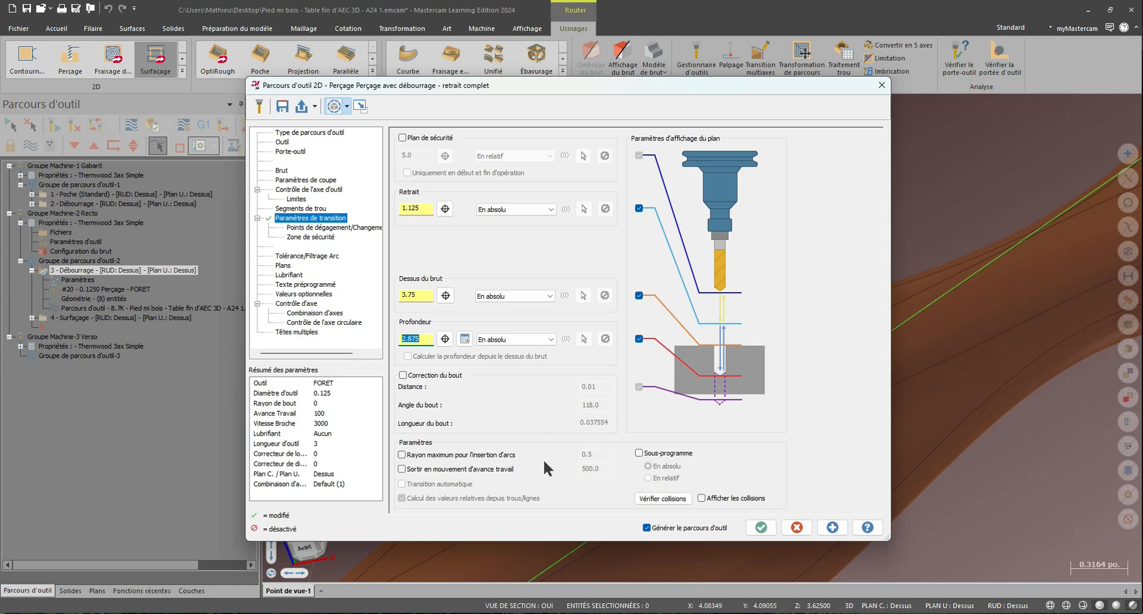
Step: Set the drilling retract height to the 3.75 top of stock plus 0.5 and regenerate the toolpath
{"action": "double_click", "coordinate": [426, 295]}
{"action": "key", "text": "ctrl+c"}
{"action": "left_click_drag", "start_coordinate": [428, 210], "coordinate": [347, 209]}
{"action": "key", "text": "ctrl+v"}
{"action": "type", "text": "+0.5"}
{"action": "key", "text": "Return"}
{"action": "left_click", "coordinate": [760, 527]}
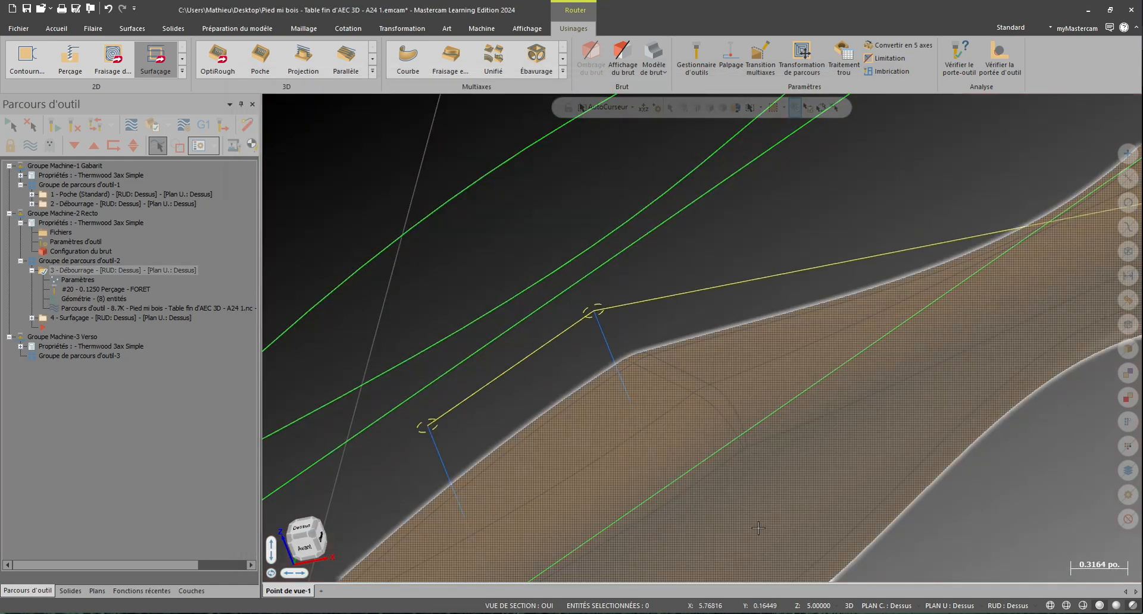
Step: Examine the drilling toolpath's hole positions and depths in the legs from the front, in perspective and from above
{"action": "scroll", "coordinate": [661, 233], "scroll_direction": "down", "scroll_amount": 3}
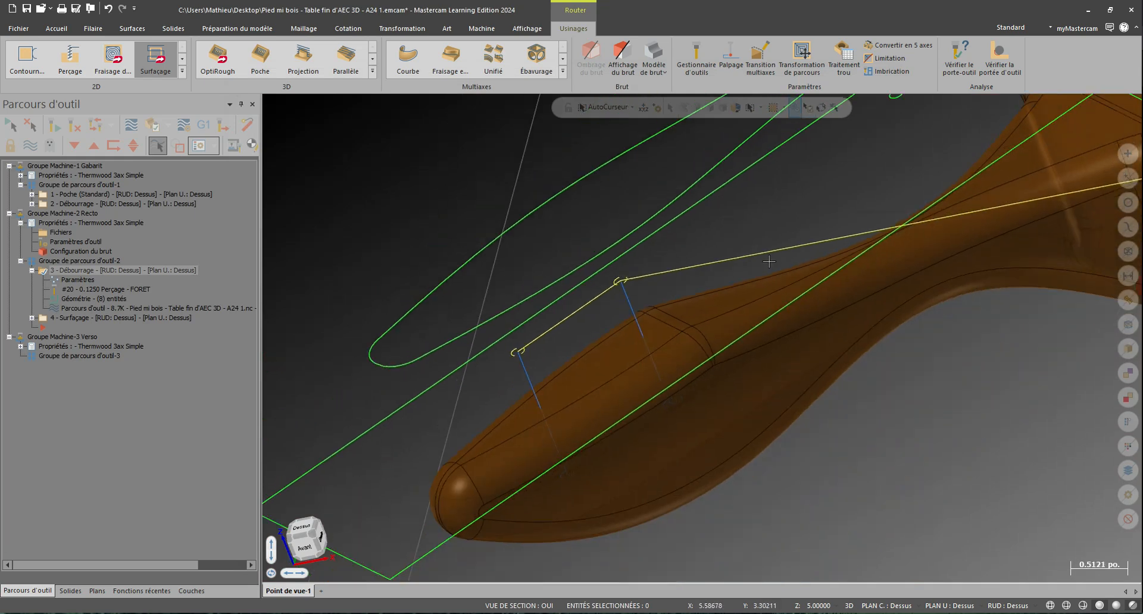
{"action": "right_click", "coordinate": [768, 262]}
{"action": "left_click", "coordinate": [799, 324]}
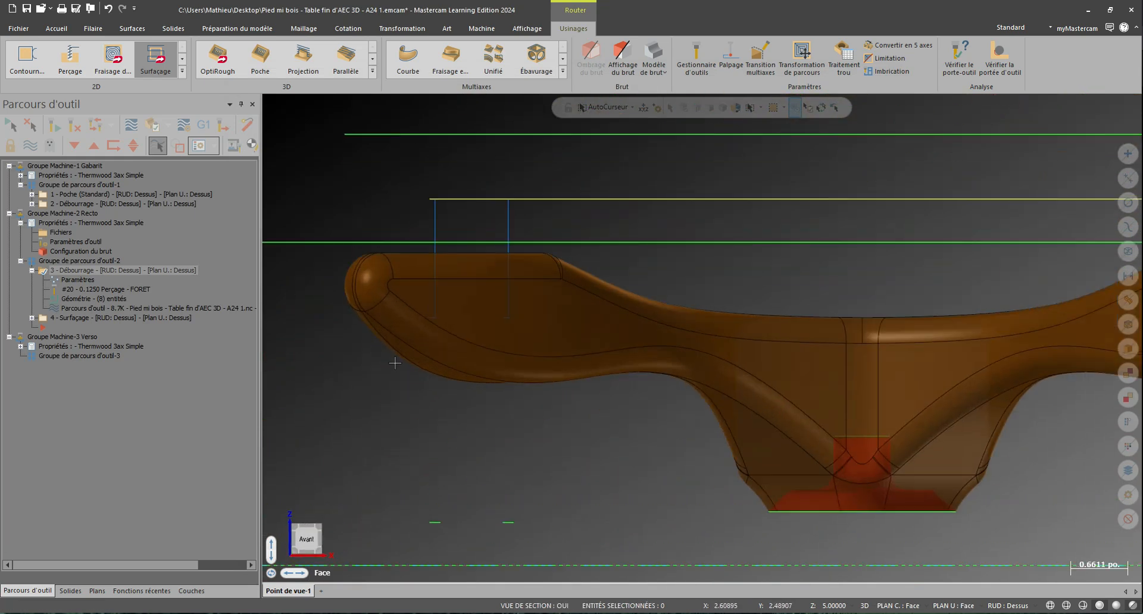
{"action": "scroll", "coordinate": [395, 362], "scroll_direction": "up", "scroll_amount": 6}
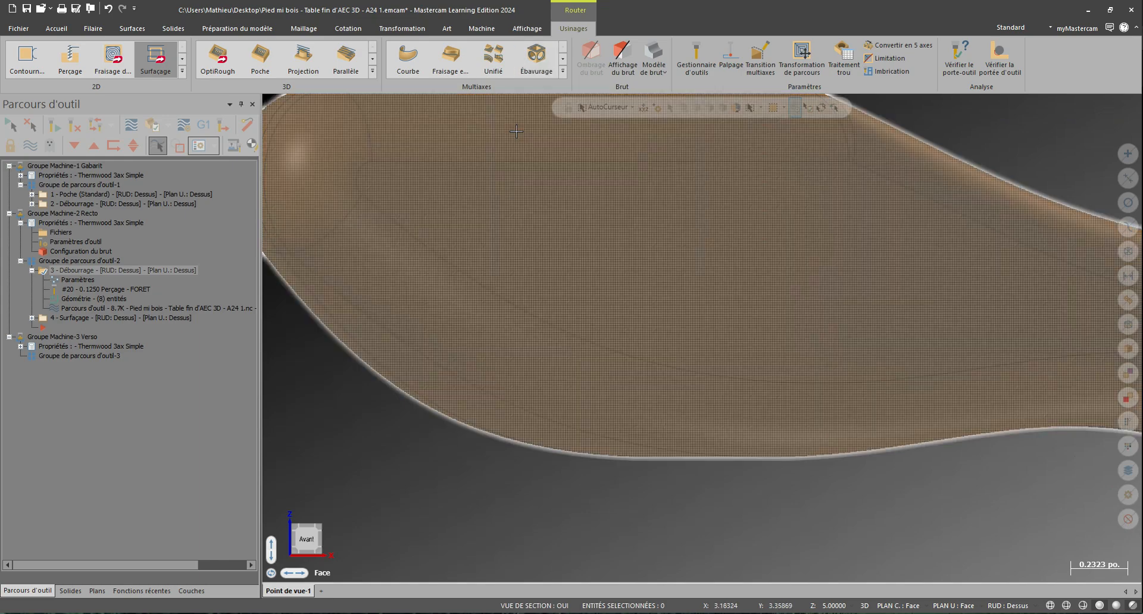
{"action": "scroll", "coordinate": [529, 24], "scroll_direction": "up", "scroll_amount": 3}
{"action": "scroll", "coordinate": [505, 462], "scroll_direction": "down", "scroll_amount": 3}
{"action": "scroll", "coordinate": [504, 140], "scroll_direction": "up", "scroll_amount": 2}
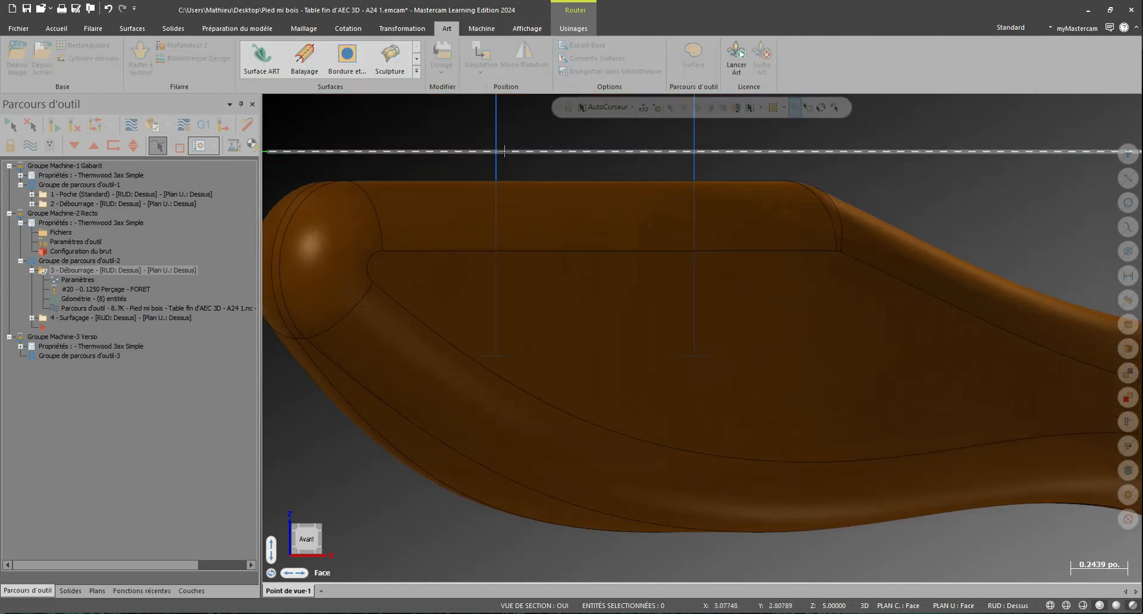
{"action": "middle_click_drag", "start_coordinate": [492, 525], "coordinate": [470, 434]}
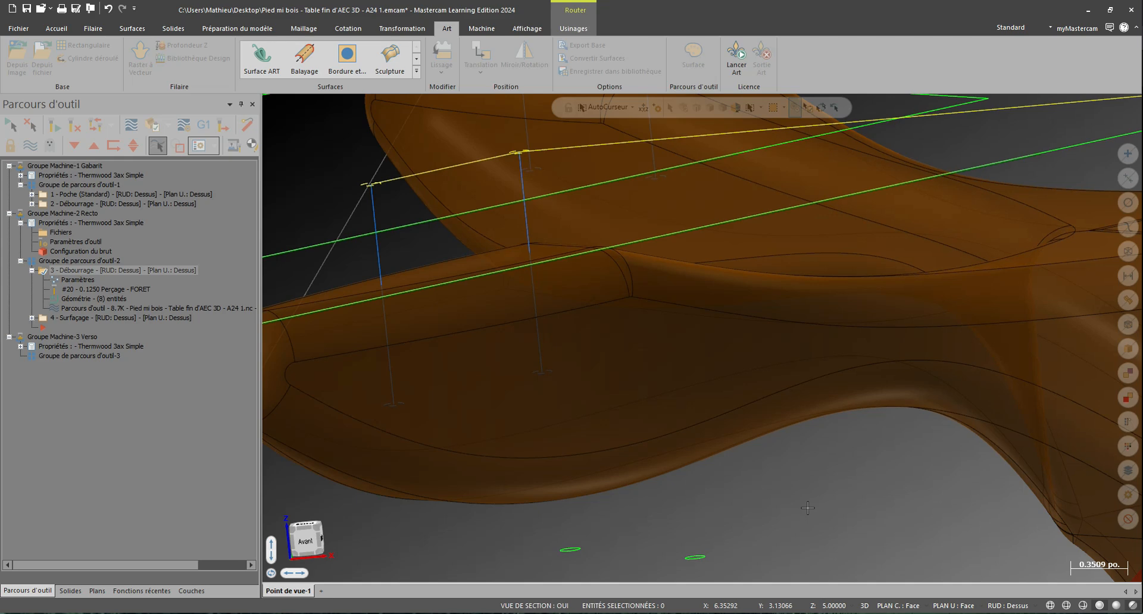
{"action": "middle_click_drag", "start_coordinate": [831, 461], "coordinate": [447, 496]}
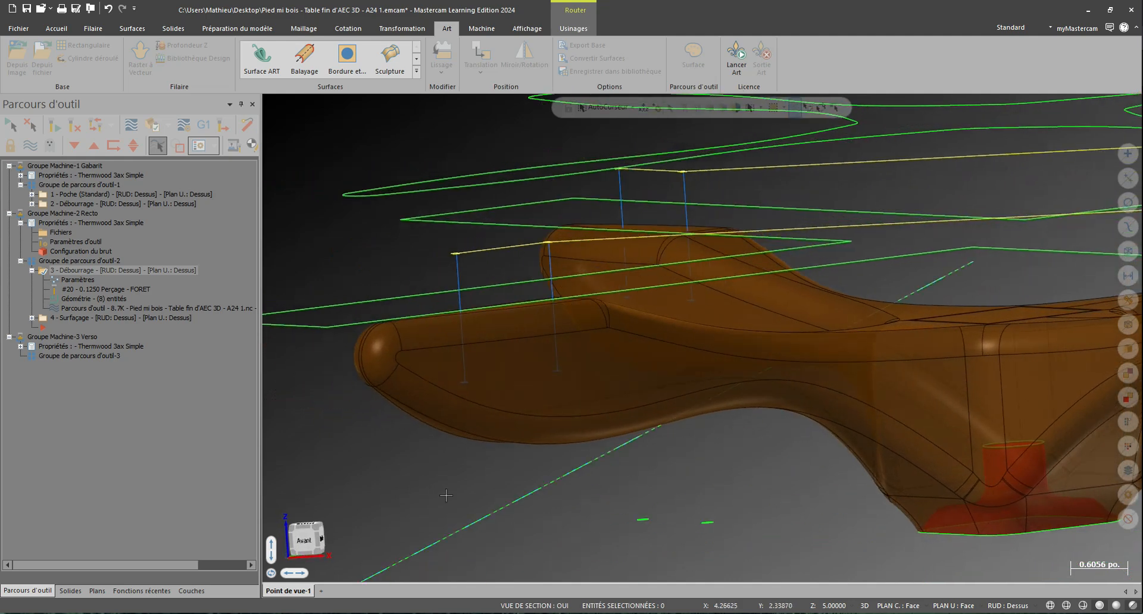
{"action": "right_click", "coordinate": [807, 483]}
{"action": "left_click", "coordinate": [849, 307]}
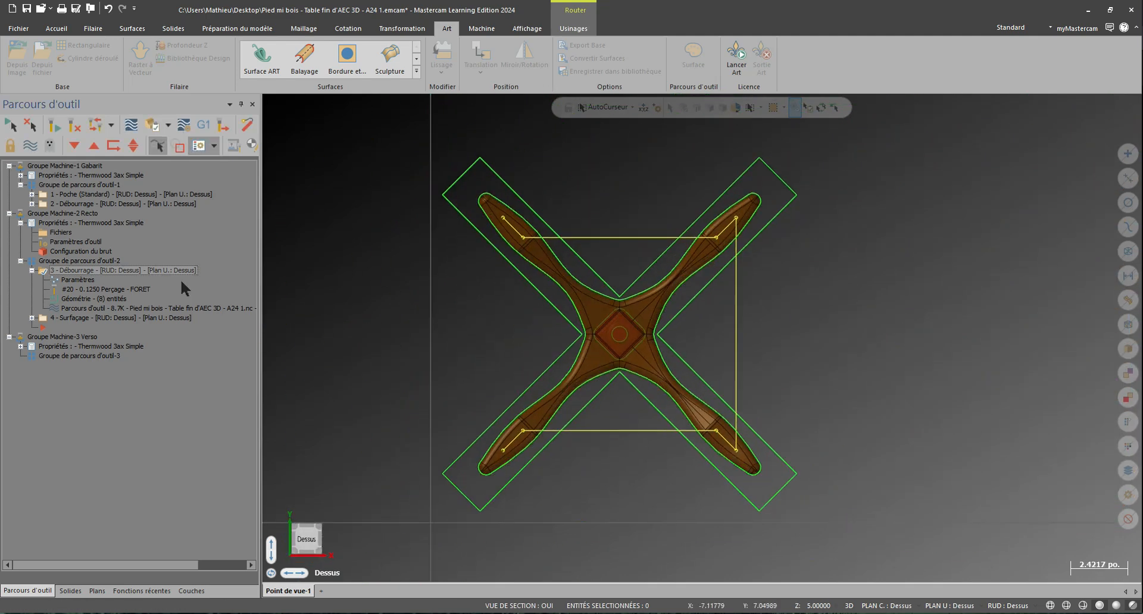
{"action": "right_click", "coordinate": [351, 244]}
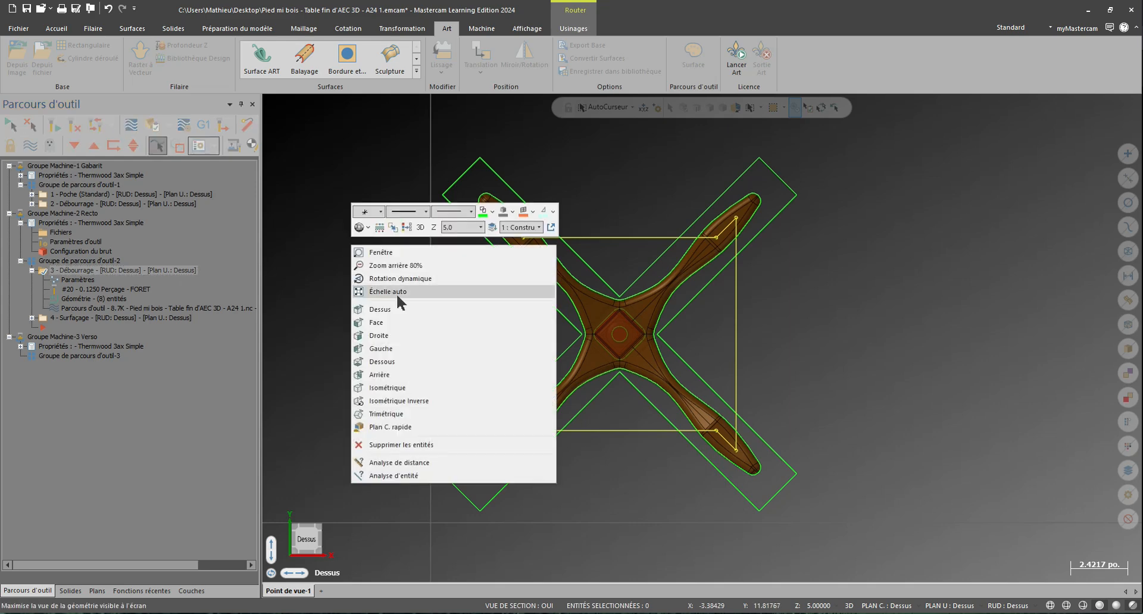
{"action": "left_click", "coordinate": [394, 294]}
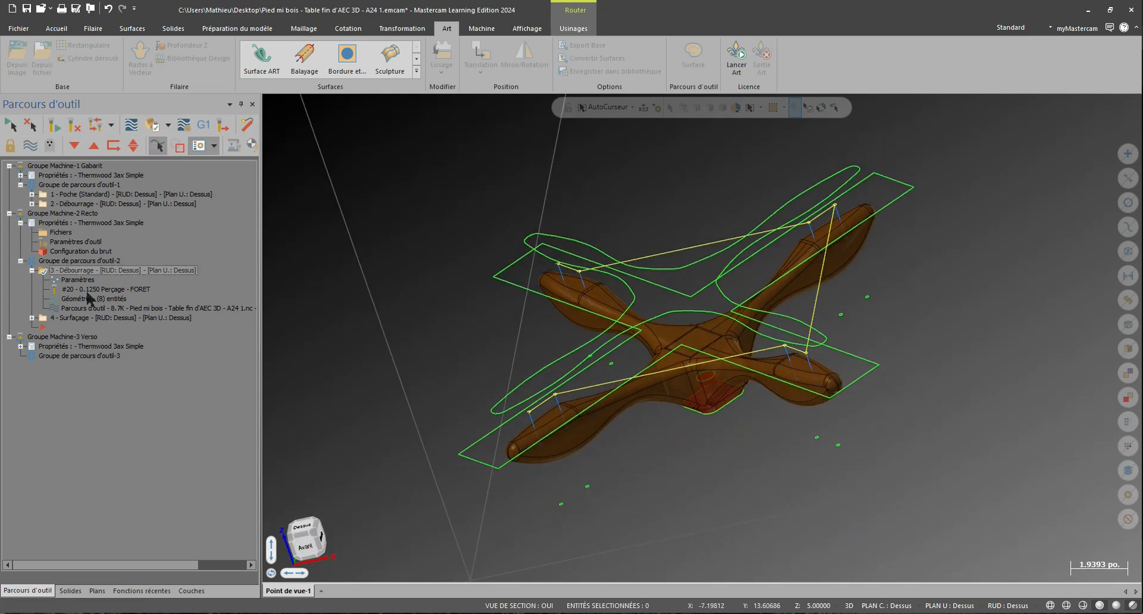
Step: Collapse the Recto drilling operation and the Gabarit machine group, and display the facing operation's toolpath
{"action": "left_click", "coordinate": [32, 270]}
{"action": "right_click_drag", "start_coordinate": [36, 271], "coordinate": [72, 279]}
{"action": "left_click", "coordinate": [58, 274]}
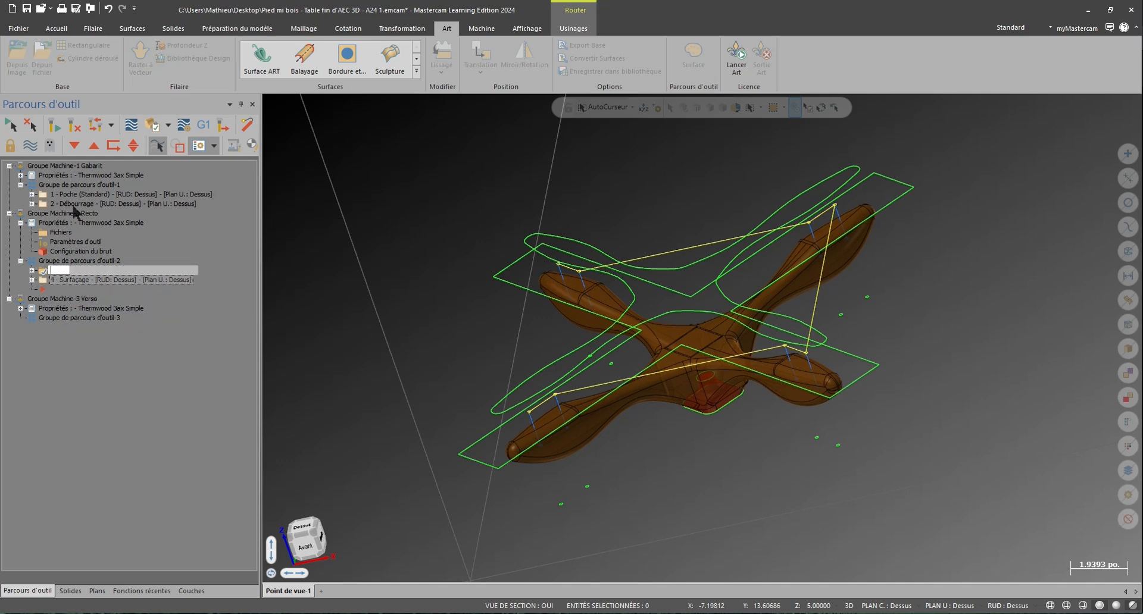
{"action": "left_click", "coordinate": [78, 204]}
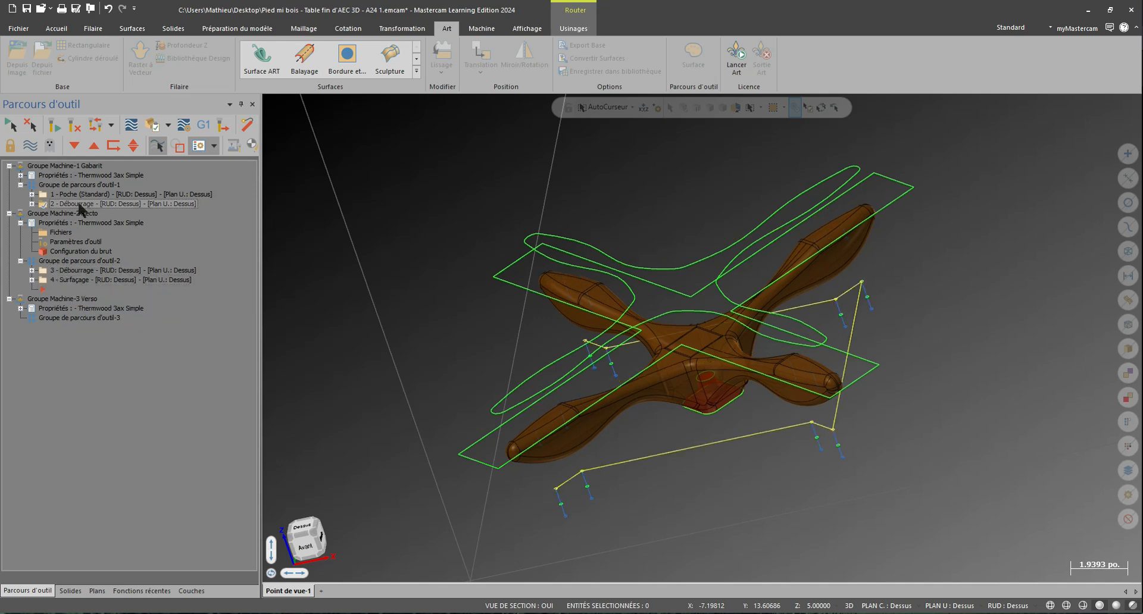
{"action": "left_click", "coordinate": [21, 185]}
{"action": "left_click", "coordinate": [9, 167]}
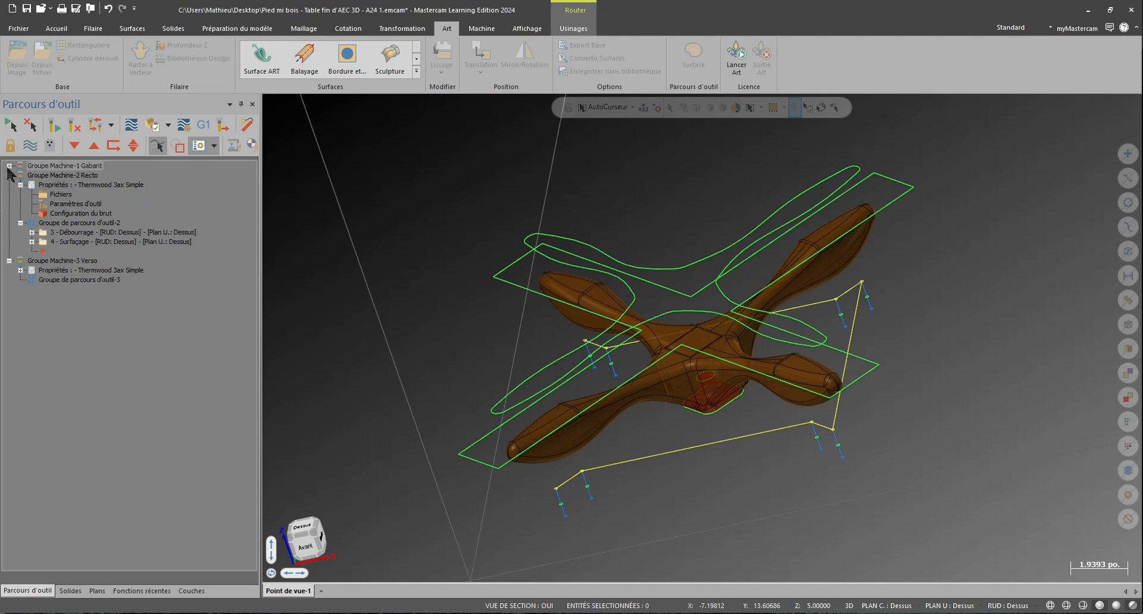
{"action": "left_click", "coordinate": [78, 242]}
{"action": "mouse_move", "coordinate": [516, 339]}
{"action": "middle_mouse_down"}
{"action": "mouse_move", "coordinate": [530, 333]}
{"action": "mouse_move", "coordinate": [516, 339]}
{"action": "middle_mouse_up"}
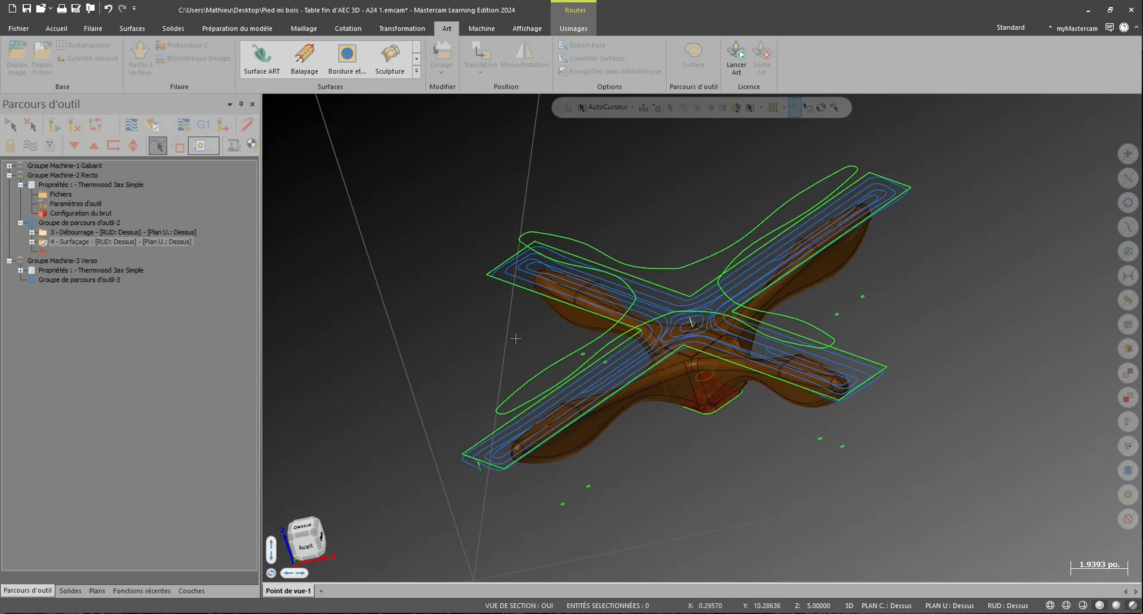
Step: Create a dynamic OptiRough operation in the Recto group, leaving 0.125 of stock on both walls and floors
{"action": "left_click", "coordinate": [566, 28]}
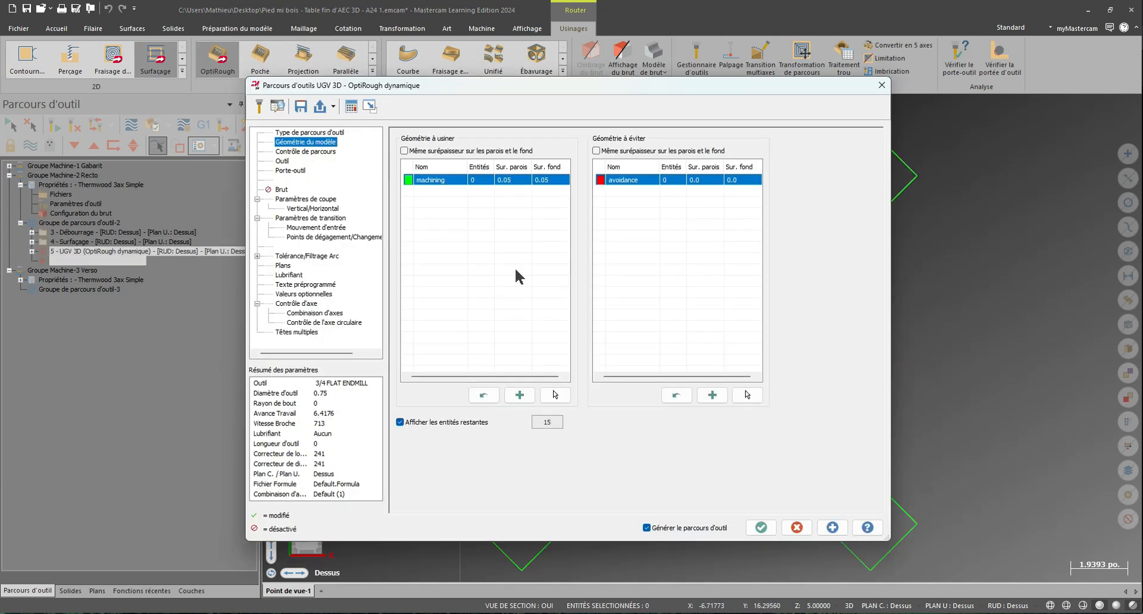
{"action": "double_click", "coordinate": [514, 180]}
{"action": "type", "text": "0.125"}
{"action": "key", "text": "Return"}
{"action": "type", "text": "0.125"}
{"action": "key", "text": "Return"}
Step: Select all faces of the table foot as the OptiRough machining geometry
{"action": "left_click", "coordinate": [562, 398]}
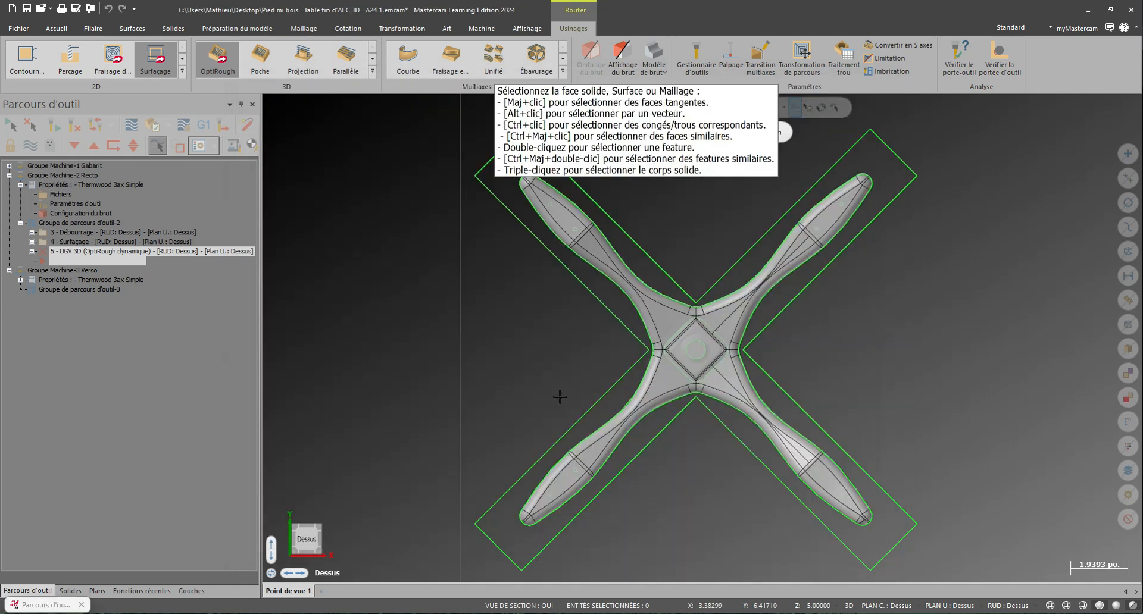
{"action": "left_click_drag", "start_coordinate": [508, 218], "coordinate": [897, 537]}
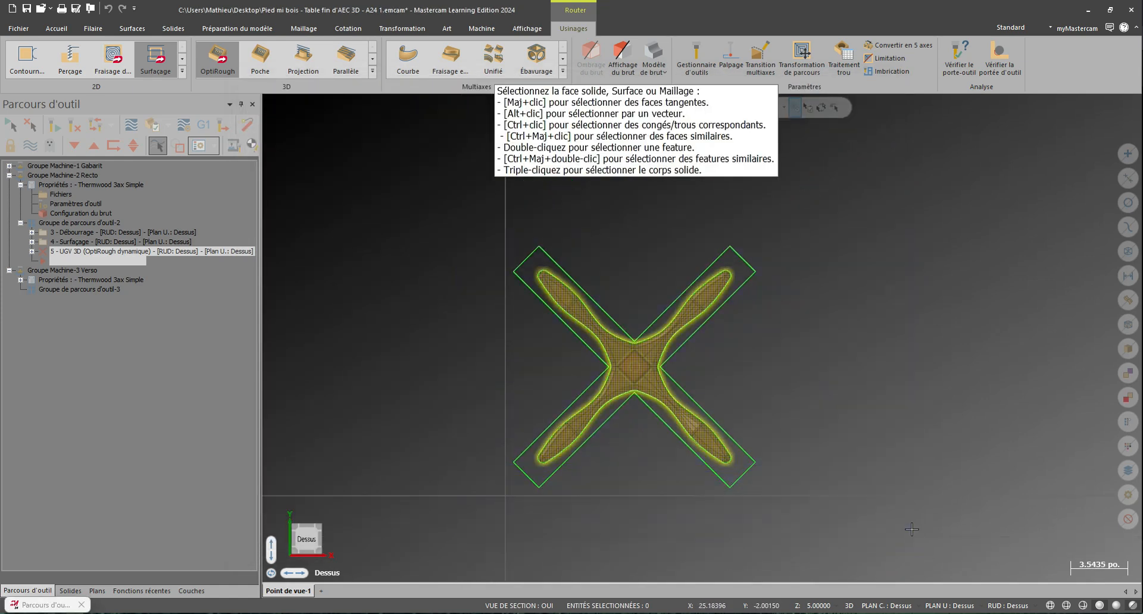
{"action": "key", "text": "Return"}
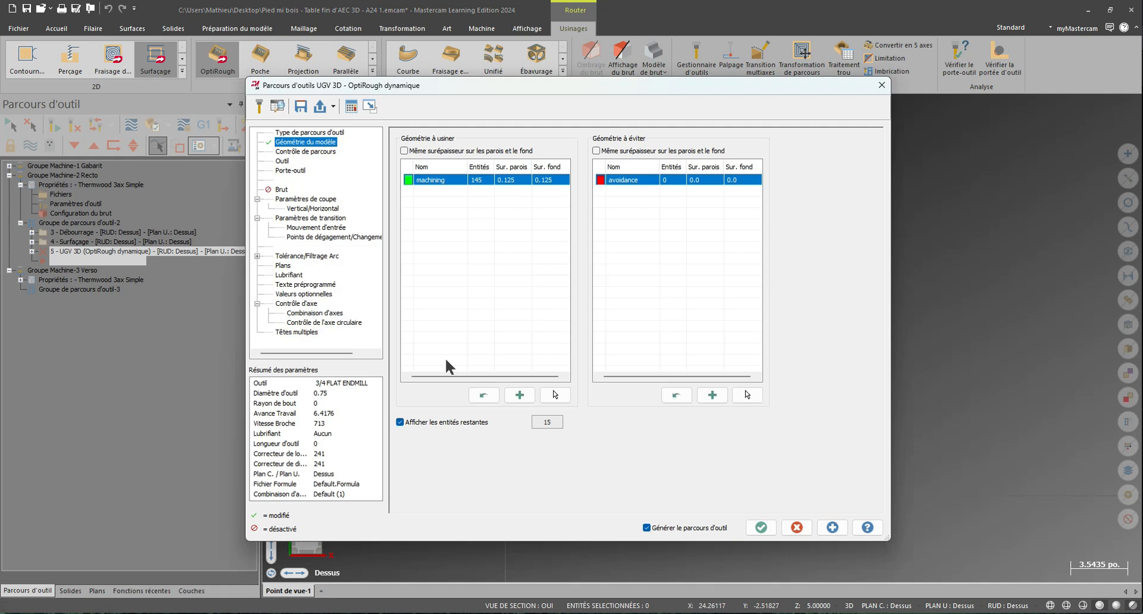
Step: Chain the straight-edged cross outline as the OptiRough containment boundary
{"action": "left_click", "coordinate": [320, 151]}
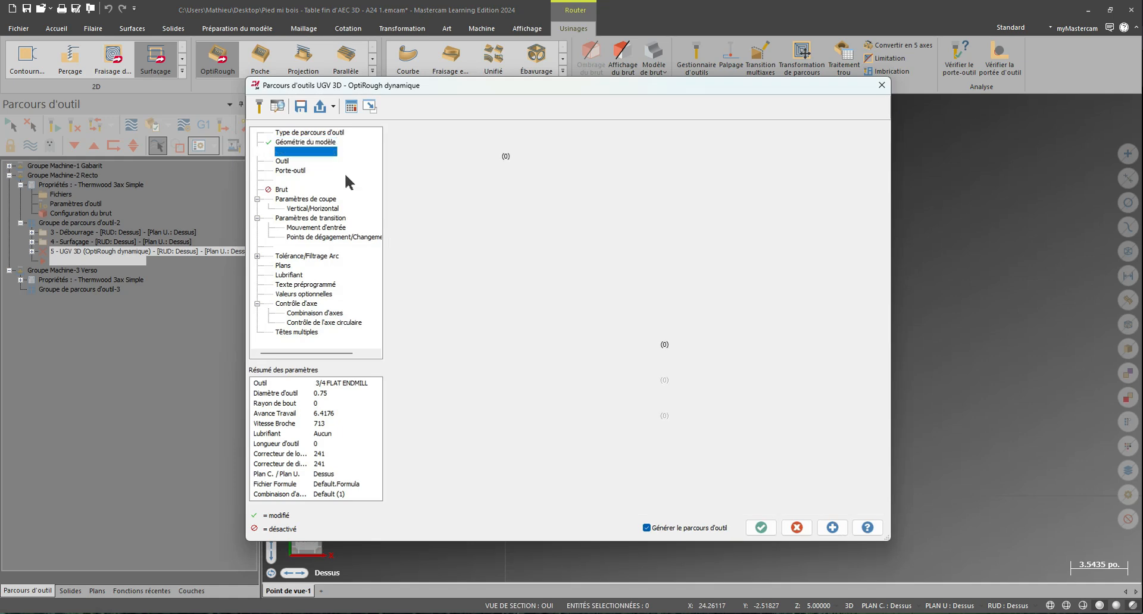
{"action": "left_click", "coordinate": [530, 156]}
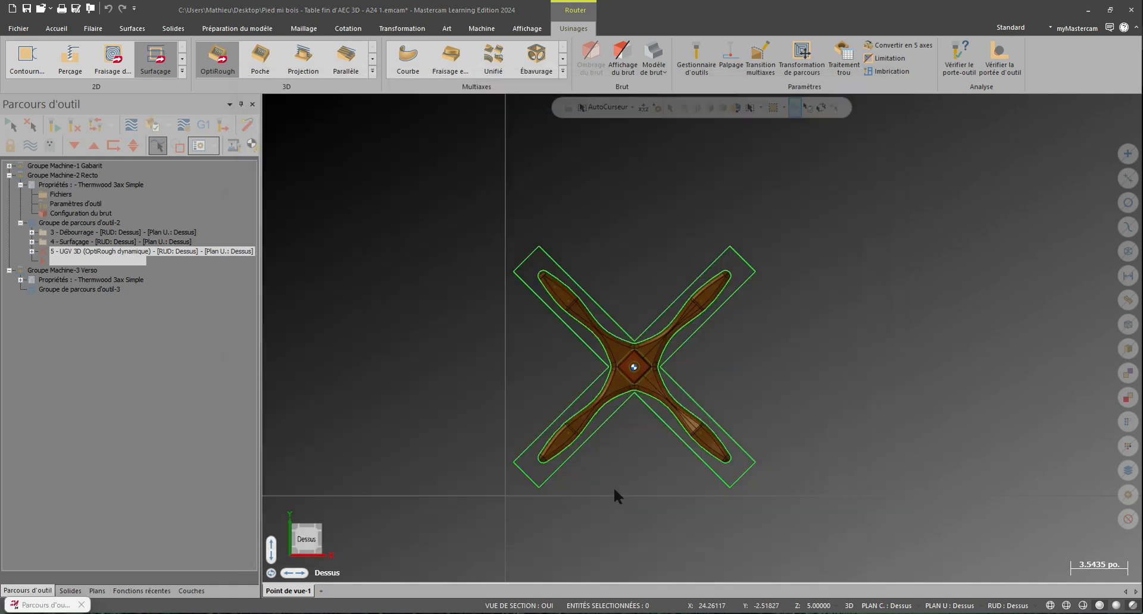
{"action": "mouse_move", "coordinate": [605, 489]}
{"action": "middle_mouse_down"}
{"action": "mouse_move", "coordinate": [549, 426]}
{"action": "mouse_move", "coordinate": [614, 474]}
{"action": "middle_mouse_up"}
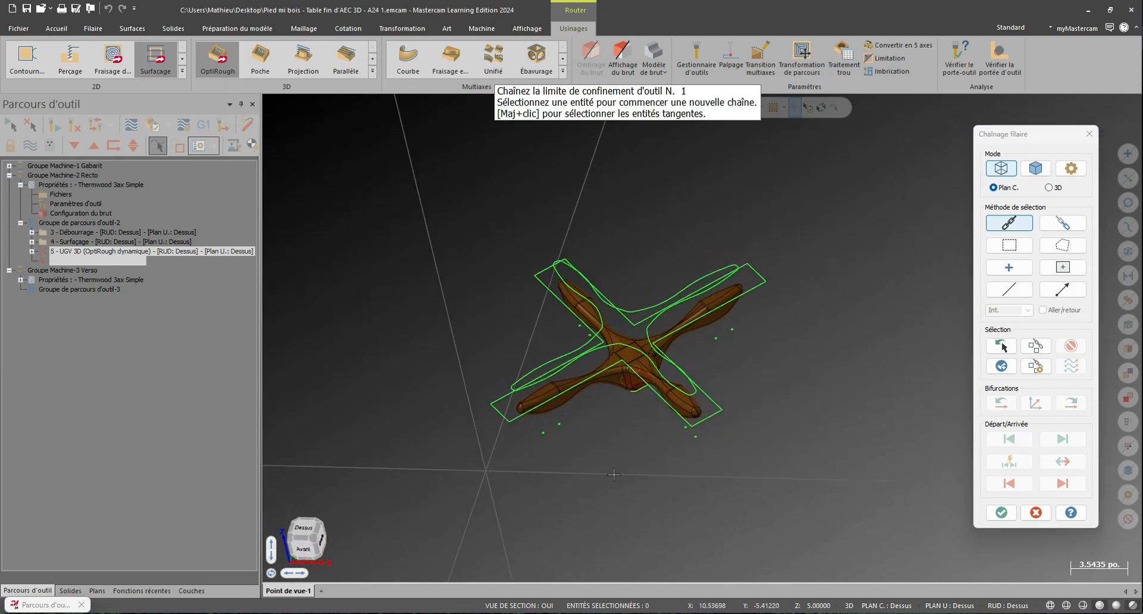
{"action": "right_click", "coordinate": [614, 474]}
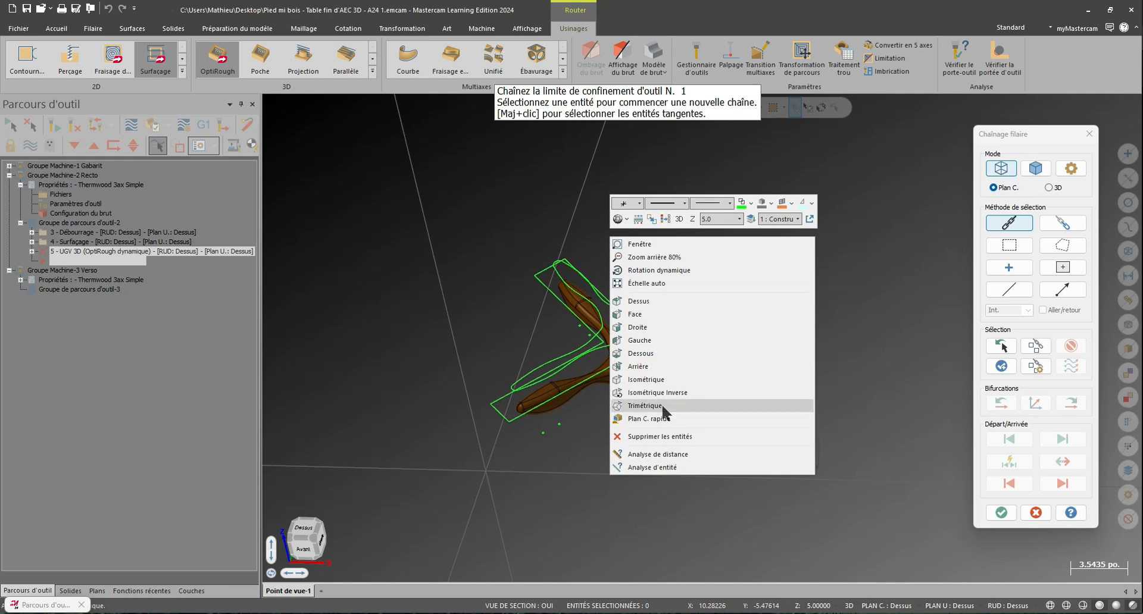
{"action": "left_click", "coordinate": [657, 385]}
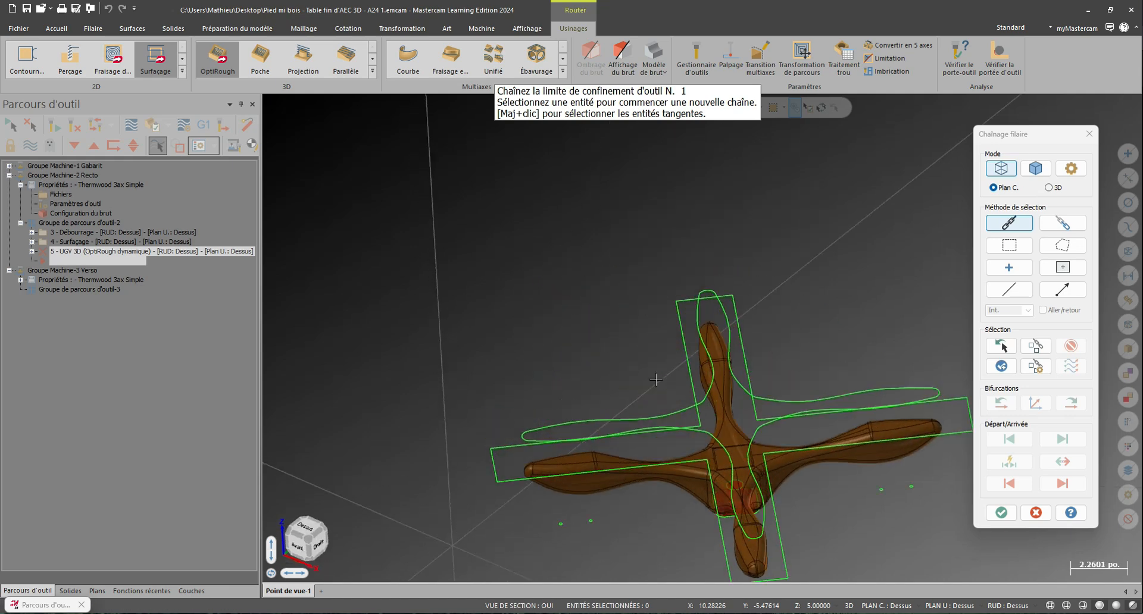
{"action": "right_click", "coordinate": [520, 302]}
{"action": "left_click", "coordinate": [521, 308]}
{"action": "scroll", "coordinate": [368, 357], "scroll_direction": "up", "scroll_amount": 3}
{"action": "left_click", "coordinate": [368, 357]}
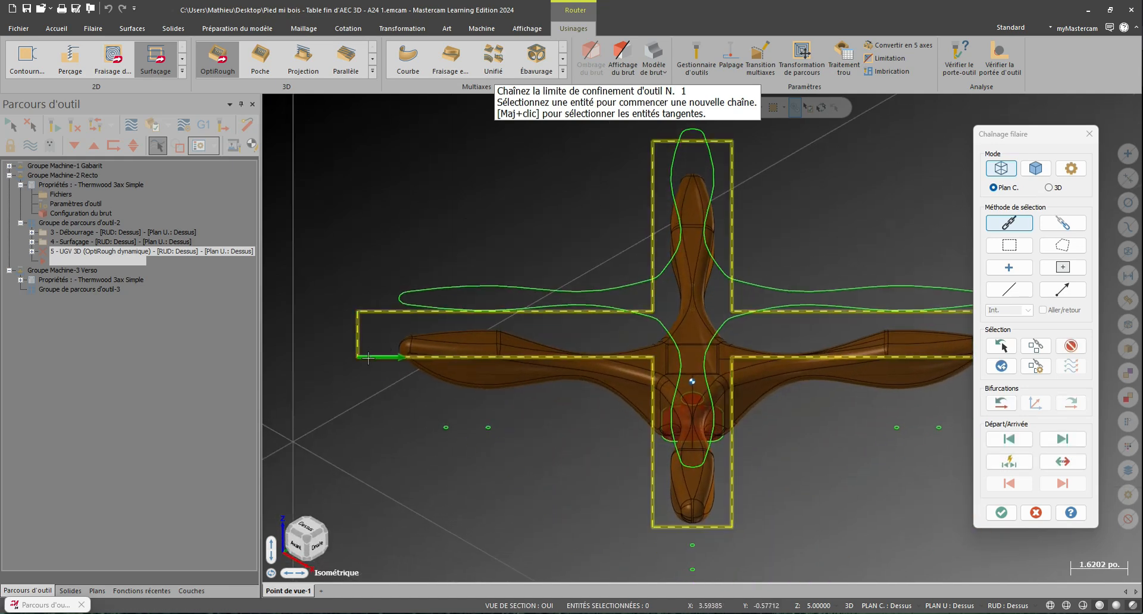
{"action": "middle_click_drag", "start_coordinate": [368, 357], "coordinate": [607, 410]}
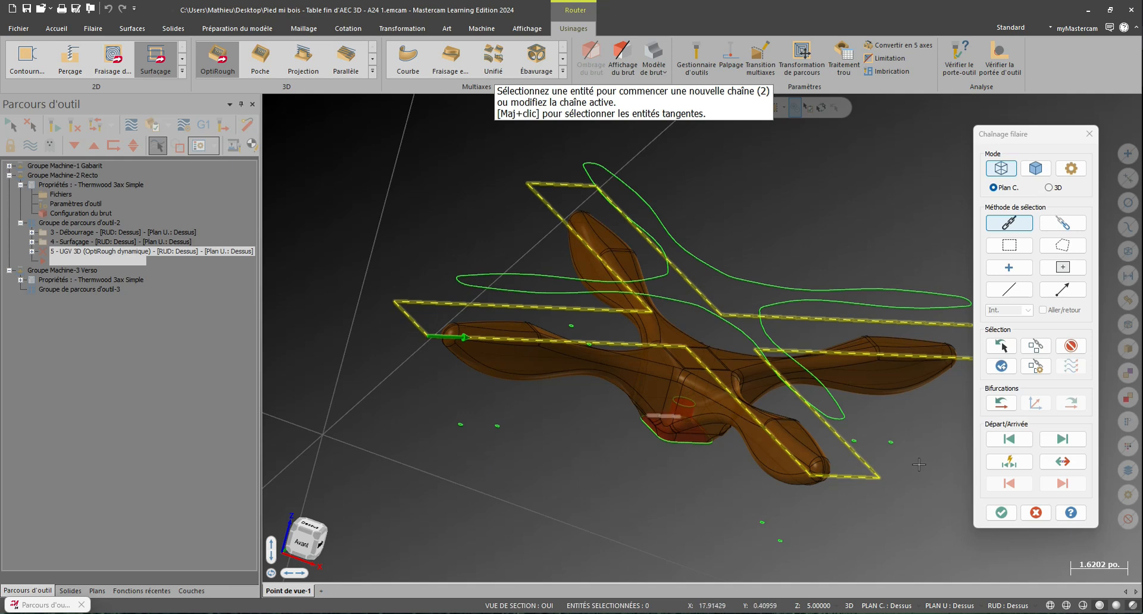
{"action": "left_click", "coordinate": [1002, 513]}
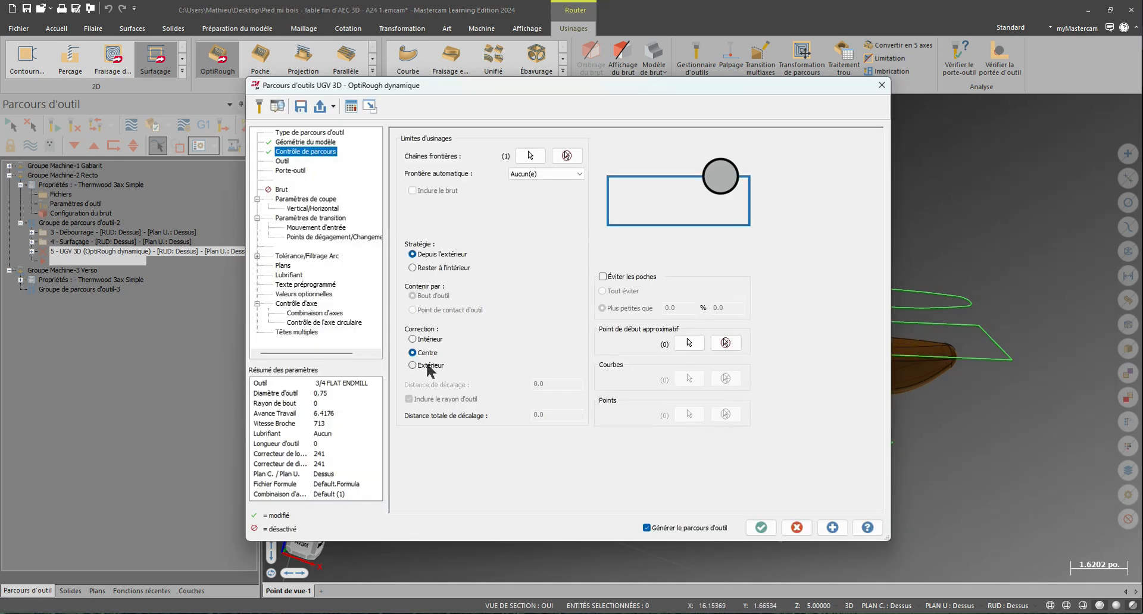
Step: Compensate the tool to the outside of the boundary, with an offset distance of 0.125 plus 0.01
{"action": "left_click", "coordinate": [424, 365]}
{"action": "left_click", "coordinate": [553, 384]}
{"action": "type", "text": "0."}
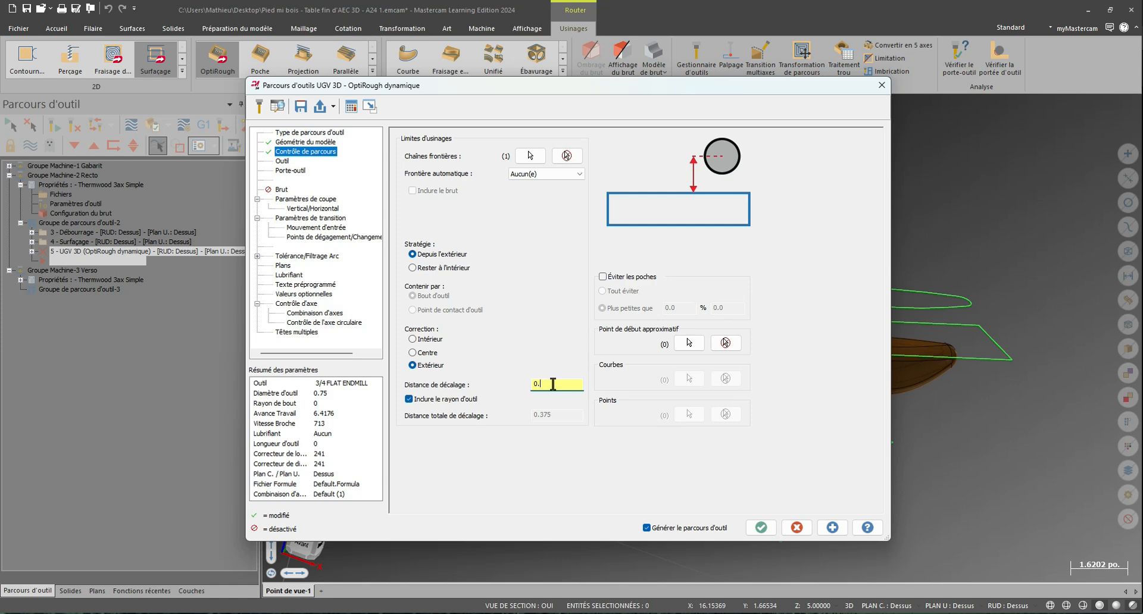
{"action": "type", "text": "125+0.01"}
{"action": "key", "text": "Return"}
Step: Choose tool 11, the 0.5 Hélice DESCENDANTE, and set the stepover distance to 45% of its diameter
{"action": "left_click", "coordinate": [281, 161]}
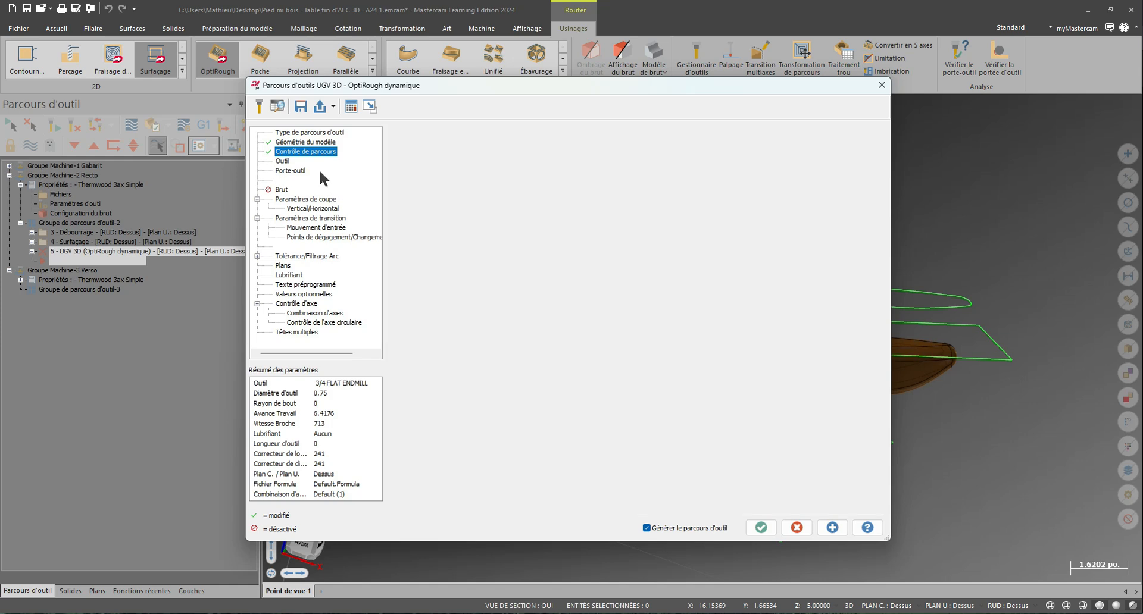
{"action": "left_click", "coordinate": [462, 156]}
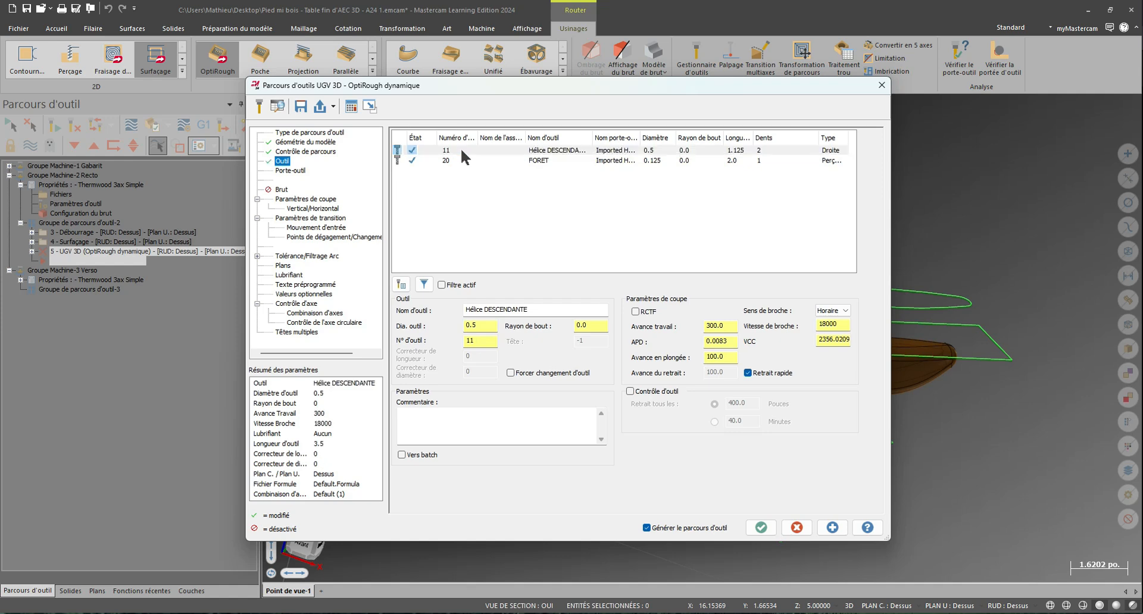
{"action": "left_click", "coordinate": [323, 200]}
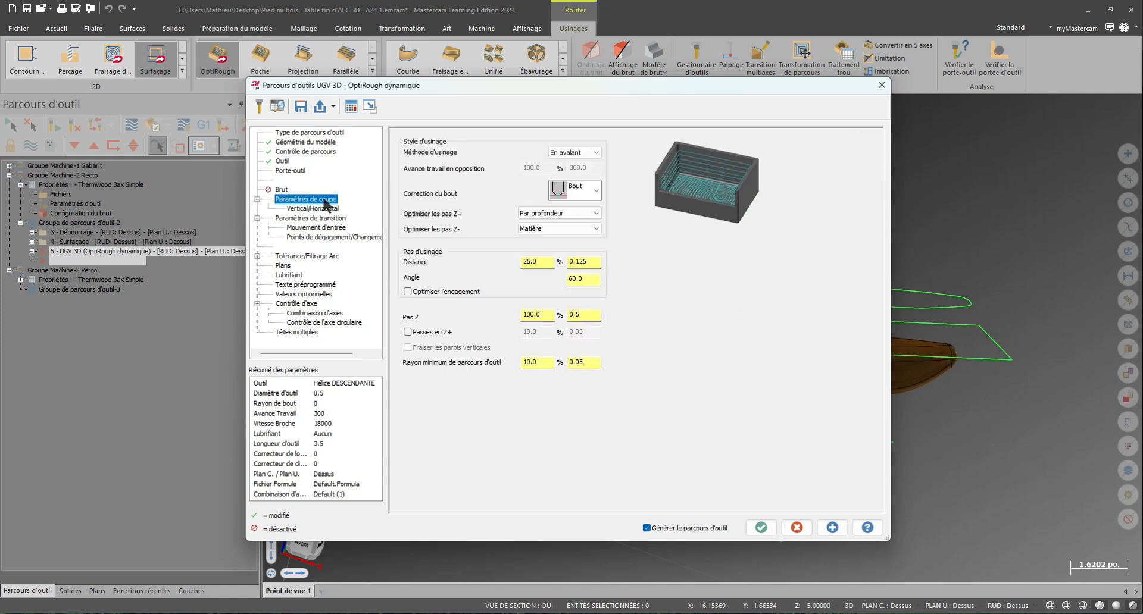
{"action": "left_click", "coordinate": [538, 262]}
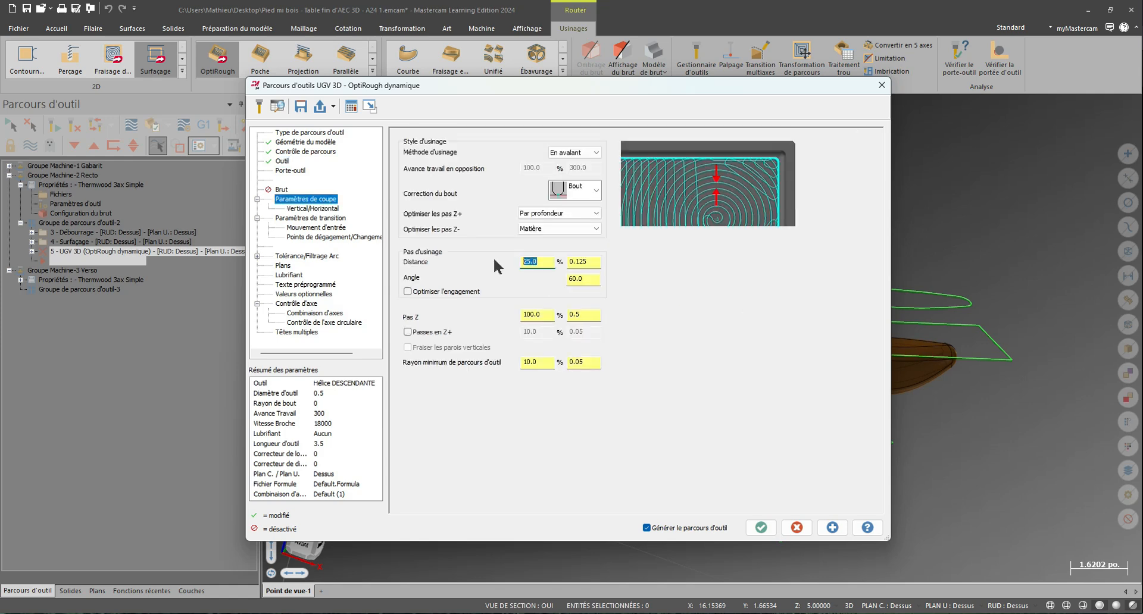
{"action": "type", "text": "45"}
Step: Enable upward Z passes with a step-up of 25%
{"action": "left_click", "coordinate": [546, 316]}
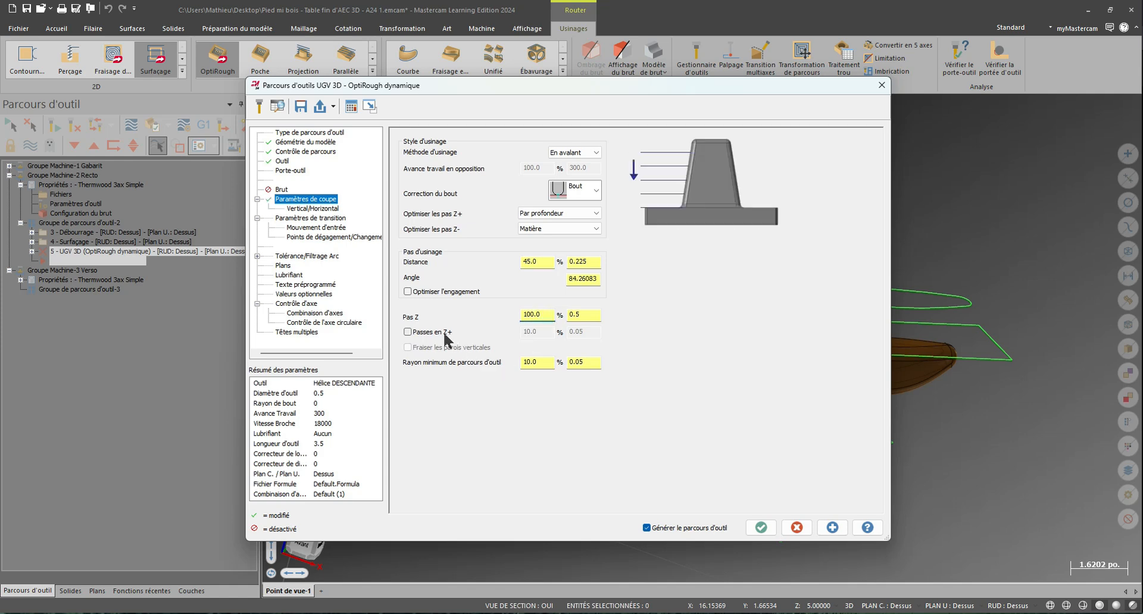
{"action": "left_click", "coordinate": [442, 333]}
{"action": "double_click", "coordinate": [544, 332]}
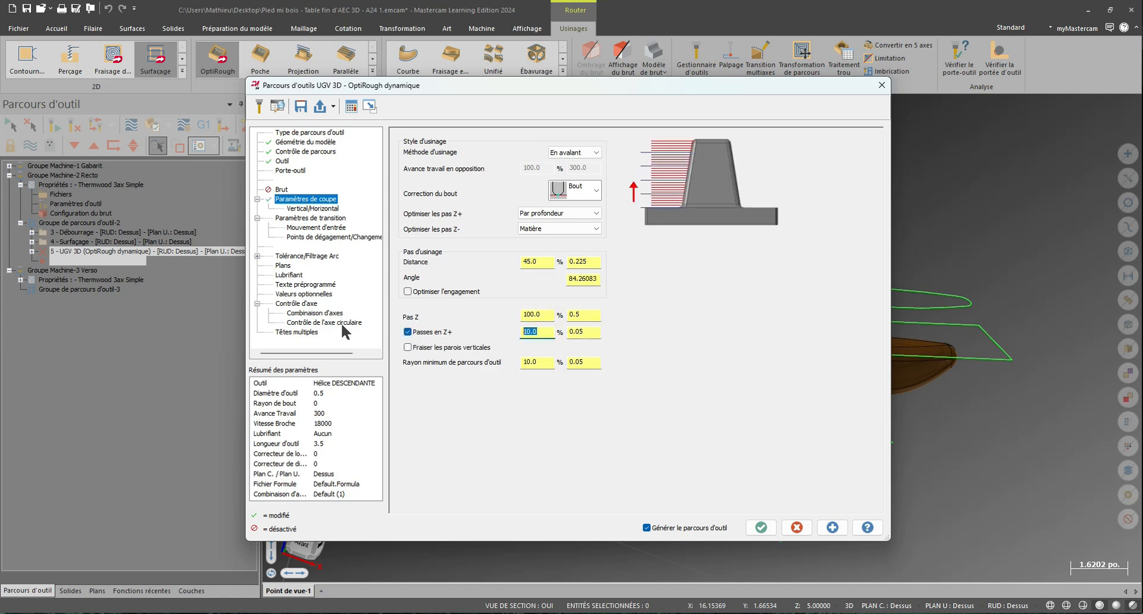
{"action": "type", "text": "25"}
{"action": "key", "text": "Tab"}
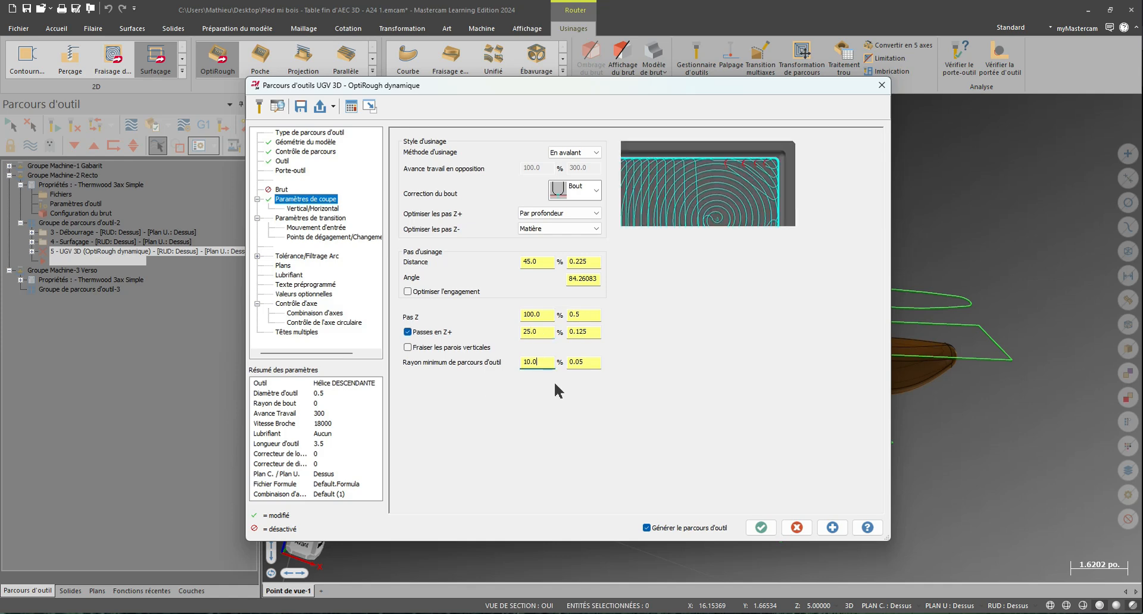
Step: Try a stepover distance of 95%, and return it to 45%
{"action": "double_click", "coordinate": [536, 261]}
{"action": "type", "text": "95"}
{"action": "key", "text": "Return"}
{"action": "type", "text": "45"}
{"action": "key", "text": "Return"}
Step: Enable the minimum and maximum Z depths, and set the minimum to 3.625 from an edge on the leg's upper surface
{"action": "left_click", "coordinate": [322, 208]}
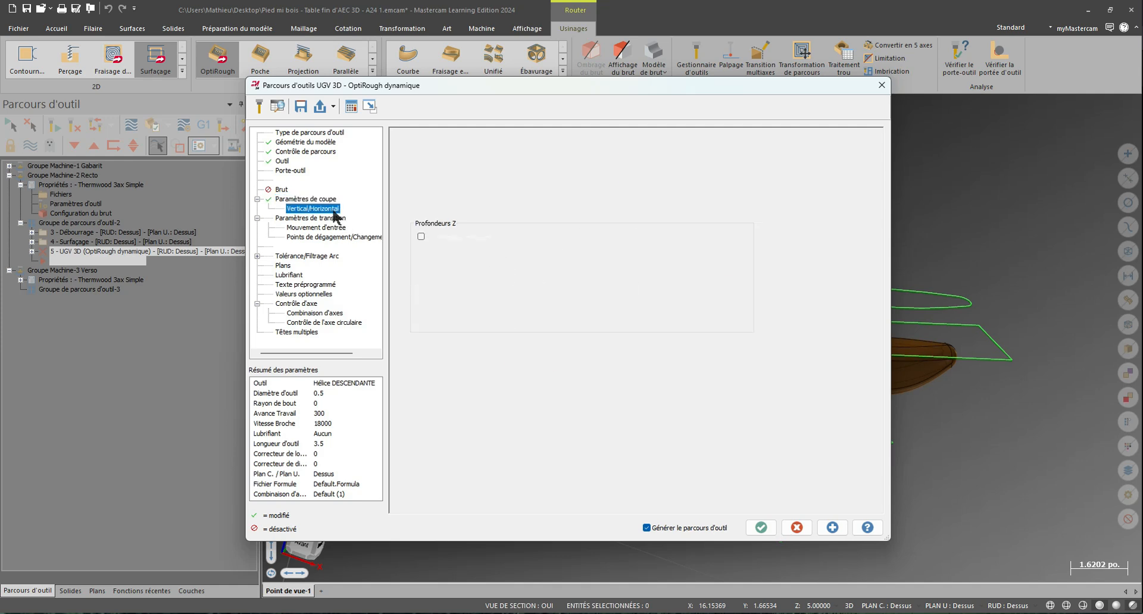
{"action": "left_click", "coordinate": [421, 288]}
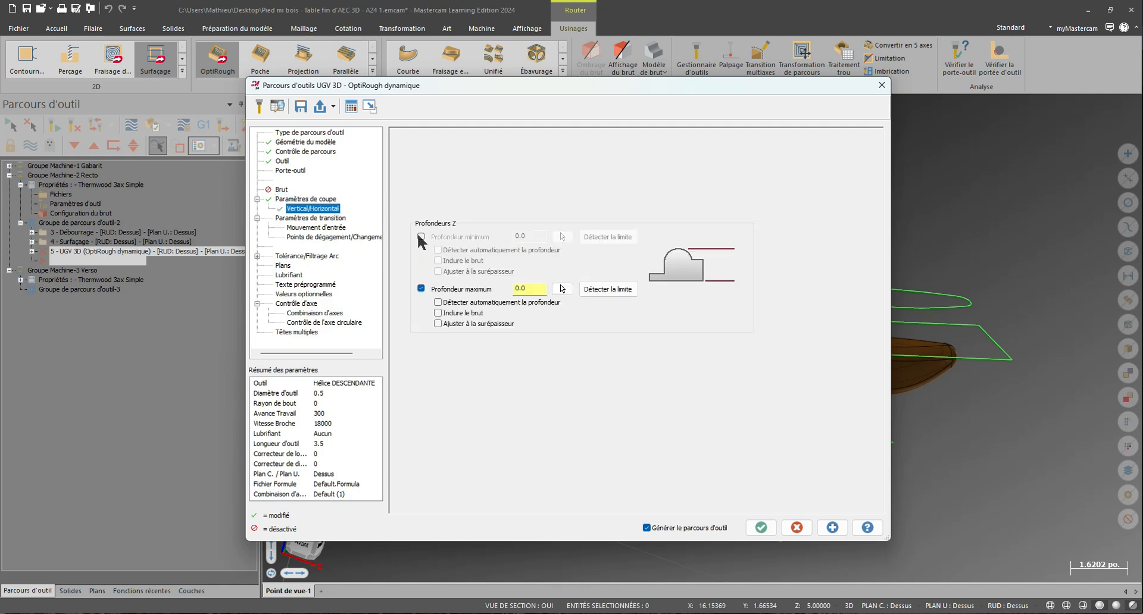
{"action": "left_click", "coordinate": [421, 236]}
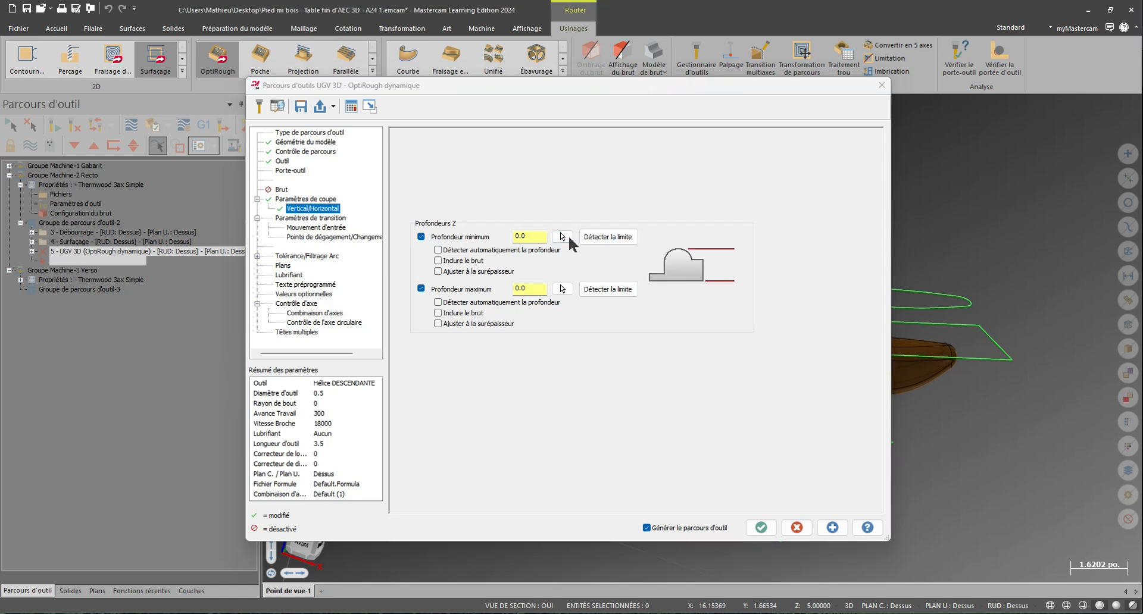
{"action": "left_click", "coordinate": [564, 237]}
{"action": "scroll", "coordinate": [527, 316], "scroll_direction": "up", "scroll_amount": 2}
{"action": "scroll", "coordinate": [528, 315], "scroll_direction": "up", "scroll_amount": 8}
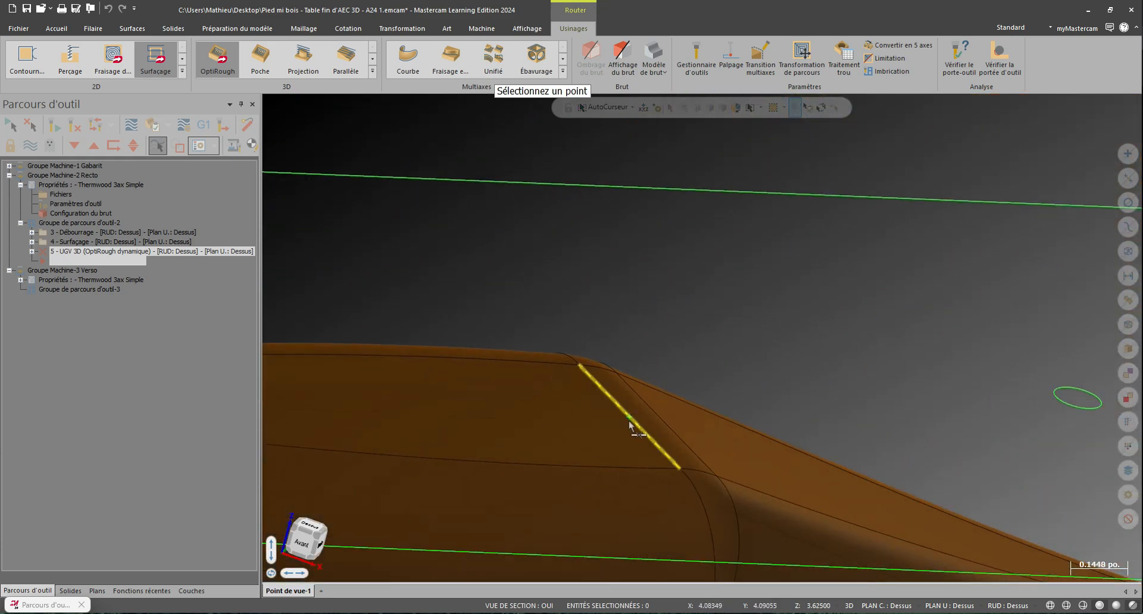
{"action": "left_click", "coordinate": [630, 424]}
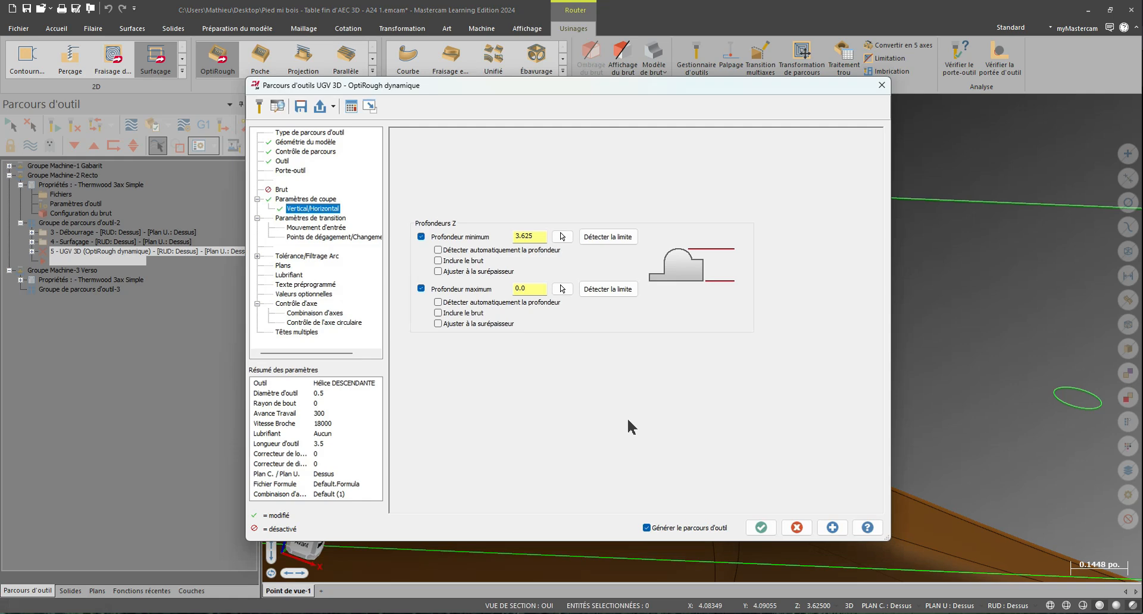
Step: Set the maximum depth to 1.5525, by halving the 3.625 minimum depth and subtracting 0.26
{"action": "double_click", "coordinate": [534, 234]}
{"action": "key", "text": "ctrl+c"}
{"action": "key", "text": "Tab"}
{"action": "key", "text": "ctrl+v"}
{"action": "type", "text": "/2"}
{"action": "key", "text": "Return"}
{"action": "type", "text": "-0.026"}
{"action": "key", "text": "Return"}
{"action": "left_click", "coordinate": [542, 291]}
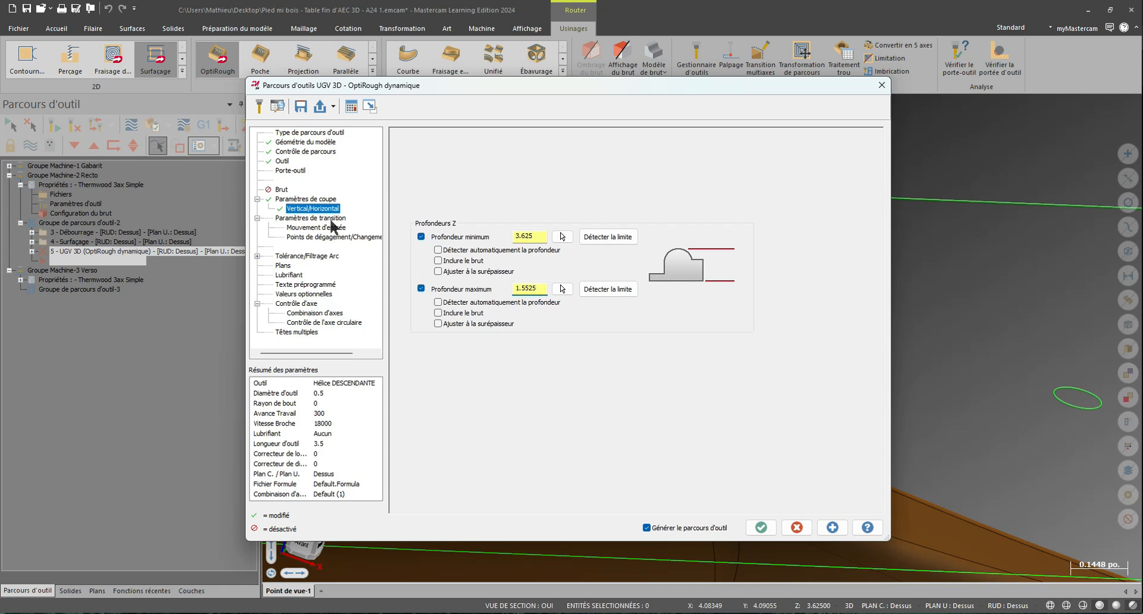
Step: Set the transition clearance plane to 4
{"action": "left_click", "coordinate": [331, 219]}
{"action": "double_click", "coordinate": [554, 149]}
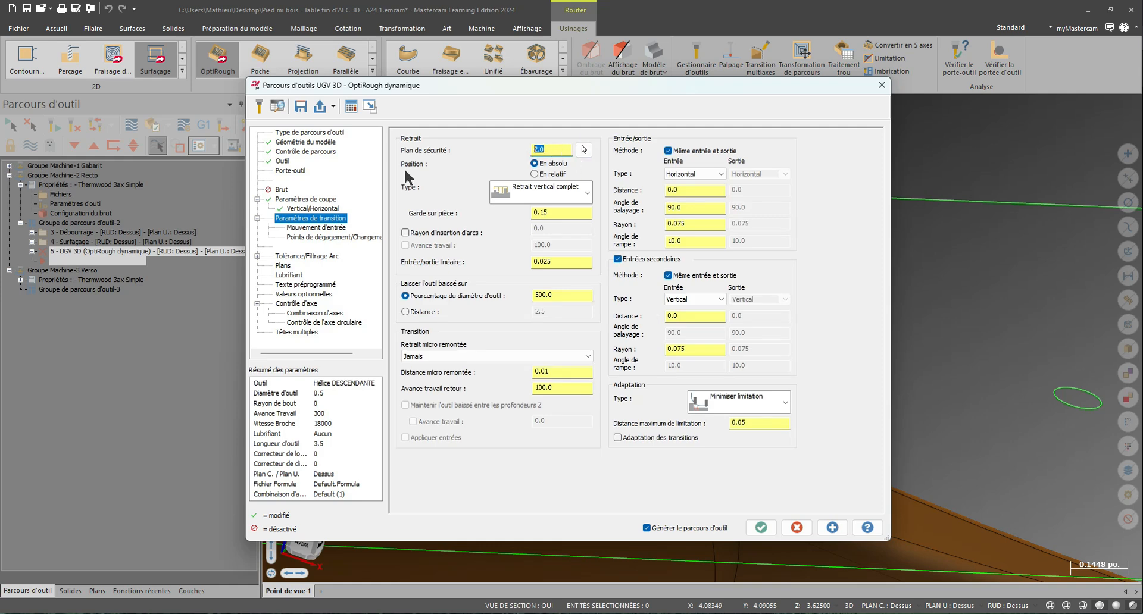
{"action": "type", "text": "4"}
Step: Set both the primary and secondary entry/exit types to Aucun, and disable secondary entries
{"action": "left_click", "coordinate": [694, 174]}
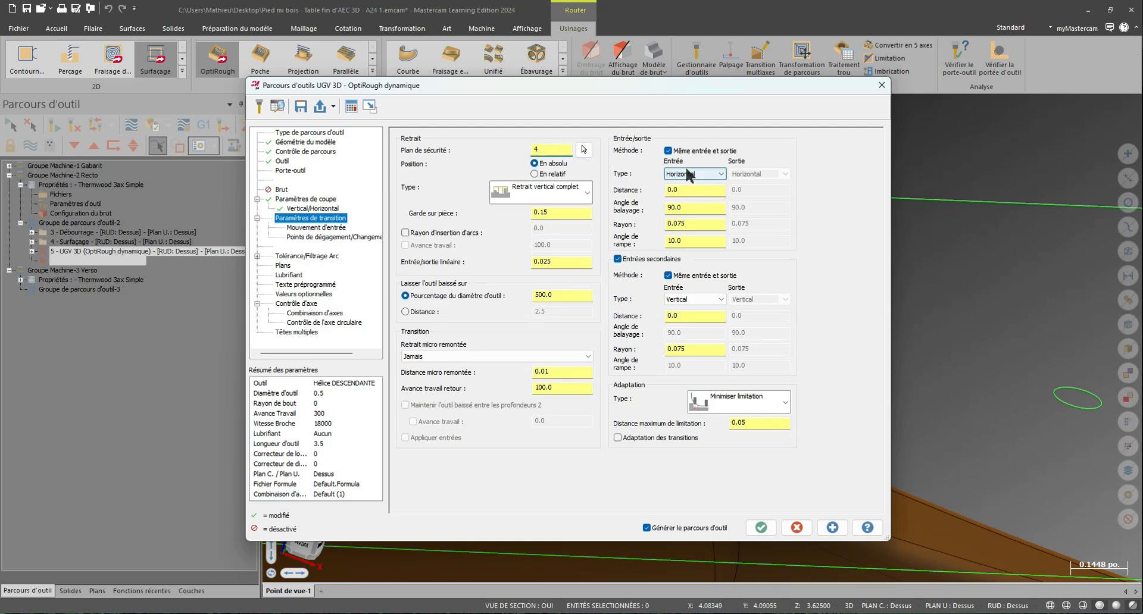
{"action": "left_click", "coordinate": [690, 182]}
{"action": "left_click", "coordinate": [685, 299]}
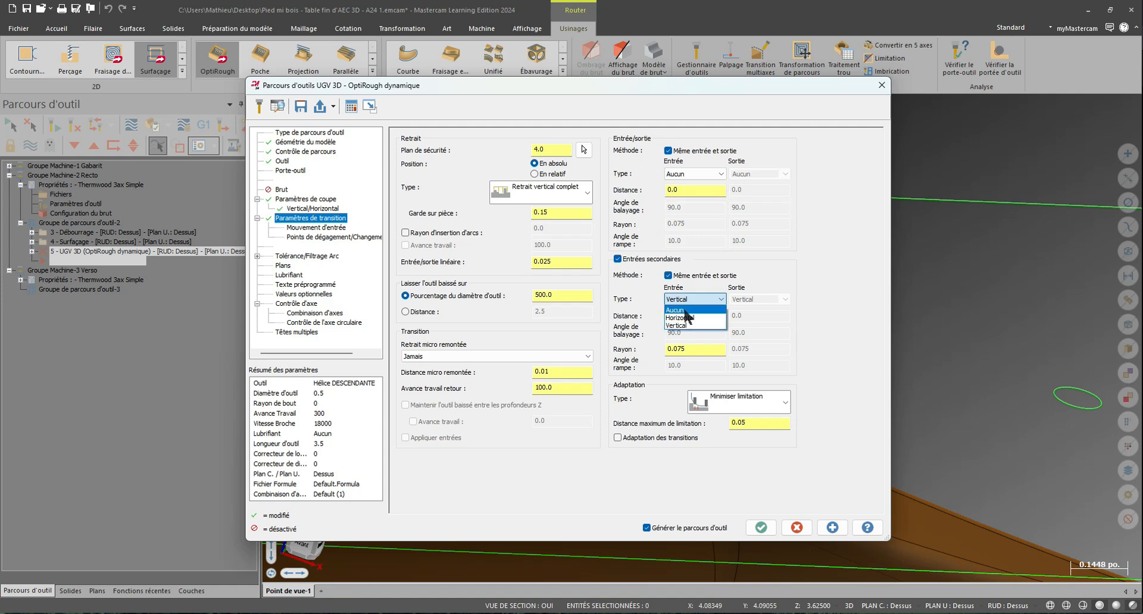
{"action": "left_click", "coordinate": [691, 308]}
{"action": "left_click", "coordinate": [617, 259]}
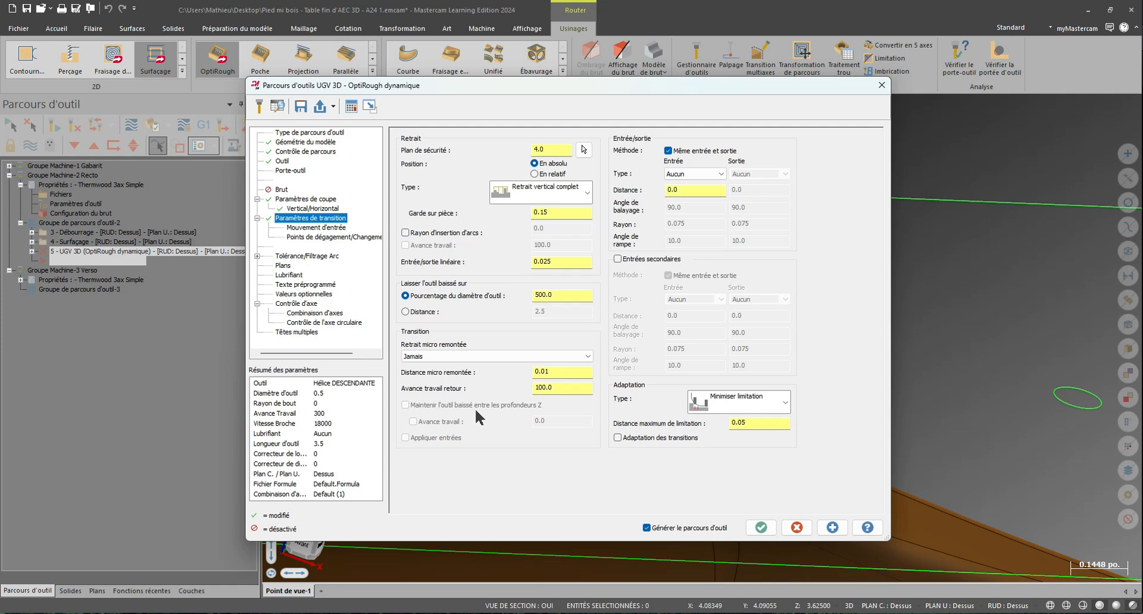
Step: Set the helical entry's plunge angle to 10 and generate the dynamic OptiRough toolpath
{"action": "left_click", "coordinate": [334, 228]}
{"action": "double_click", "coordinate": [587, 278]}
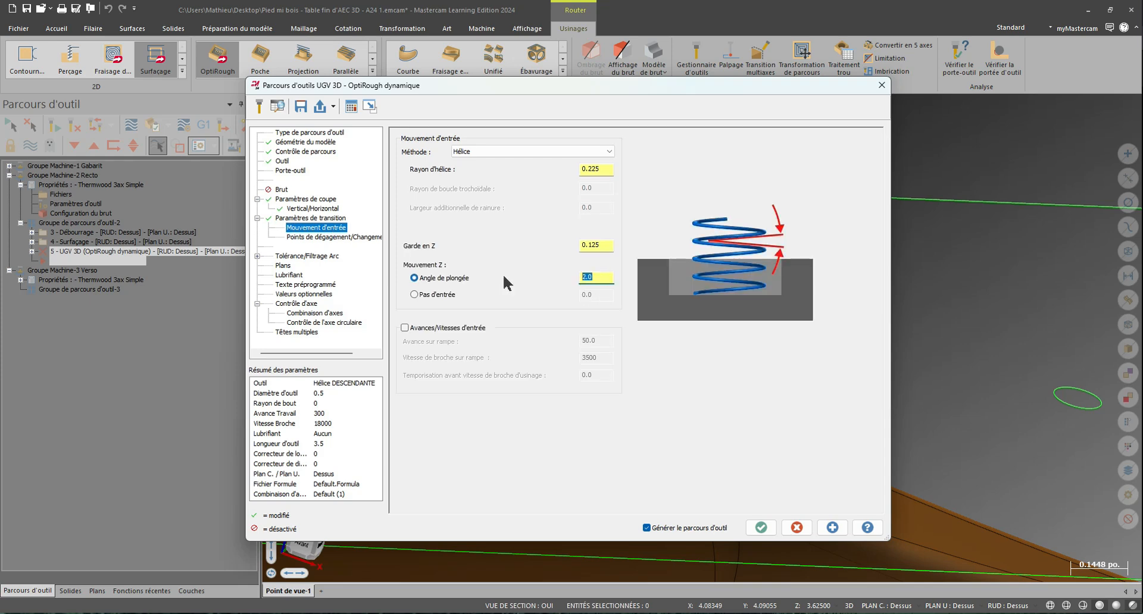
{"action": "type", "text": "10"}
{"action": "key", "text": "Return"}
{"action": "left_click", "coordinate": [768, 525]}
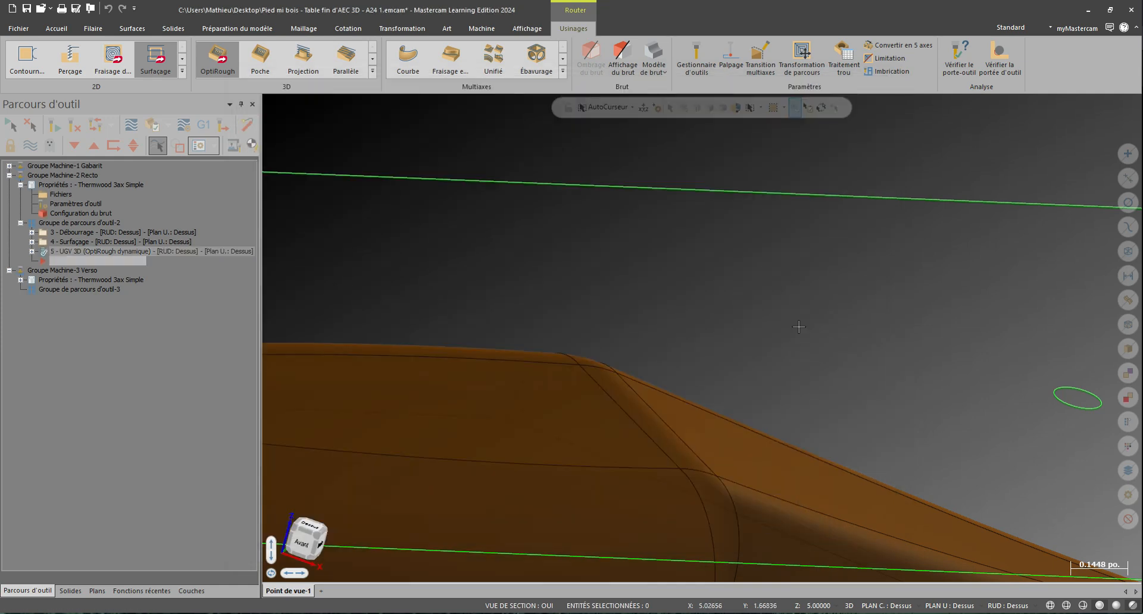
Step: Examine the generated OptiRough passes and entry moves around the foot from the top, oblique and isometric views
{"action": "right_click", "coordinate": [603, 234]}
{"action": "left_click", "coordinate": [639, 284]}
{"action": "right_click", "coordinate": [684, 304]}
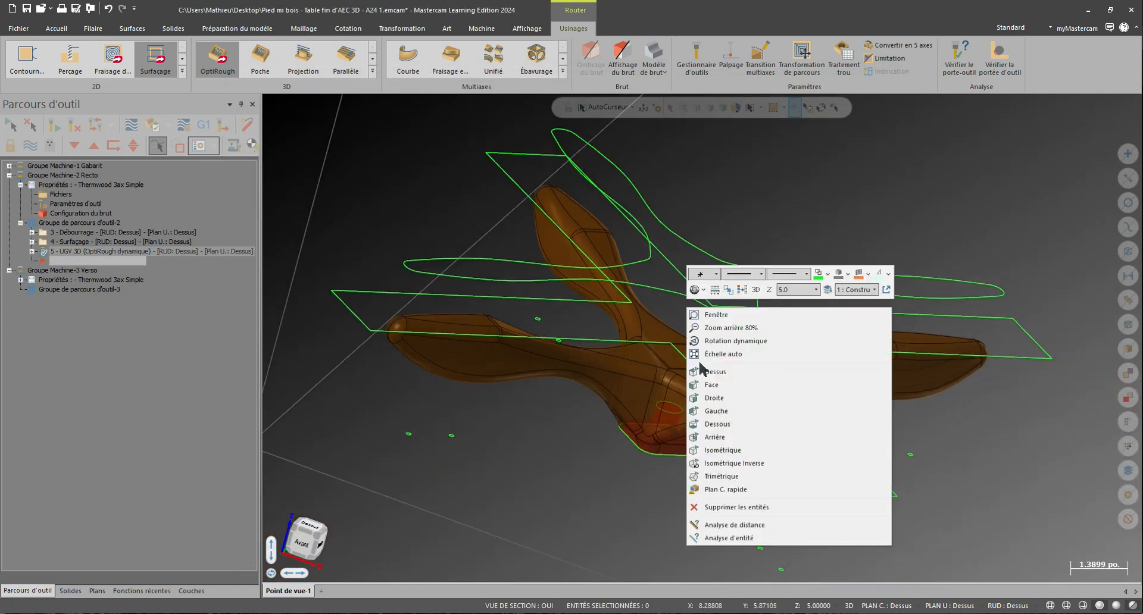
{"action": "left_click", "coordinate": [700, 370]}
{"action": "right_click", "coordinate": [689, 210]}
{"action": "left_click", "coordinate": [725, 261]}
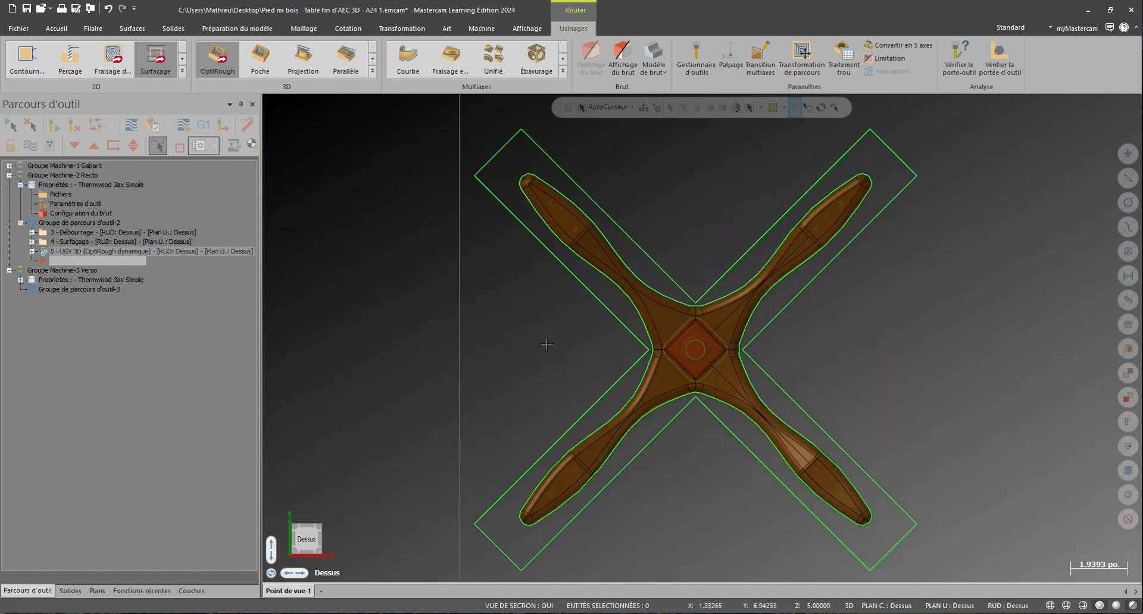
{"action": "middle_click_drag", "start_coordinate": [720, 542], "coordinate": [834, 411]}
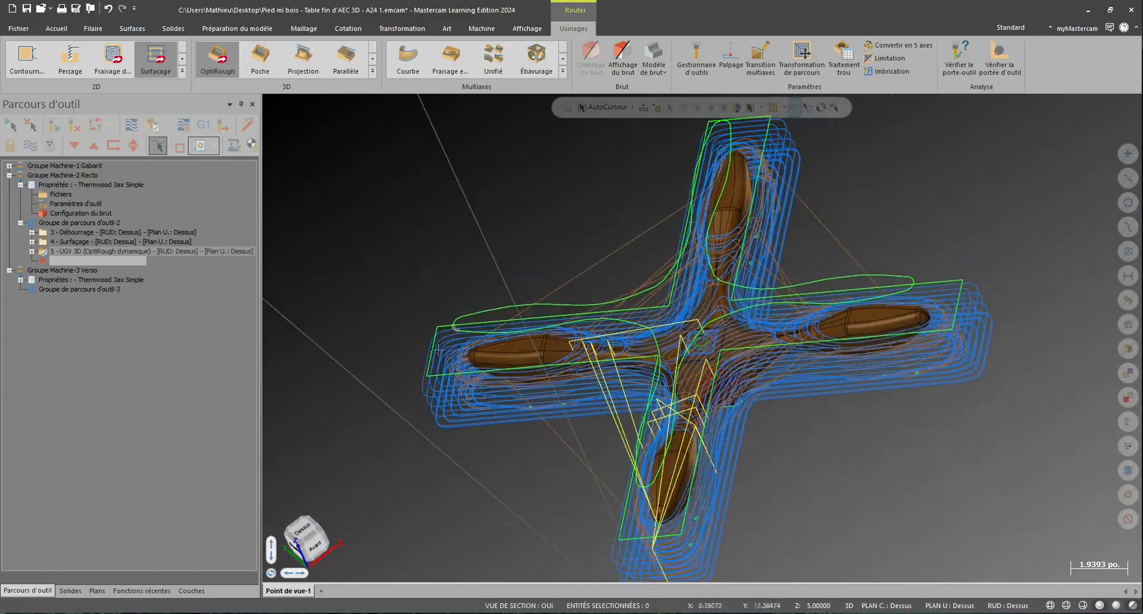
{"action": "scroll", "coordinate": [563, 342], "scroll_direction": "up", "scroll_amount": 3}
{"action": "middle_click_drag", "start_coordinate": [563, 342], "coordinate": [694, 203]}
{"action": "right_click", "coordinate": [694, 202]}
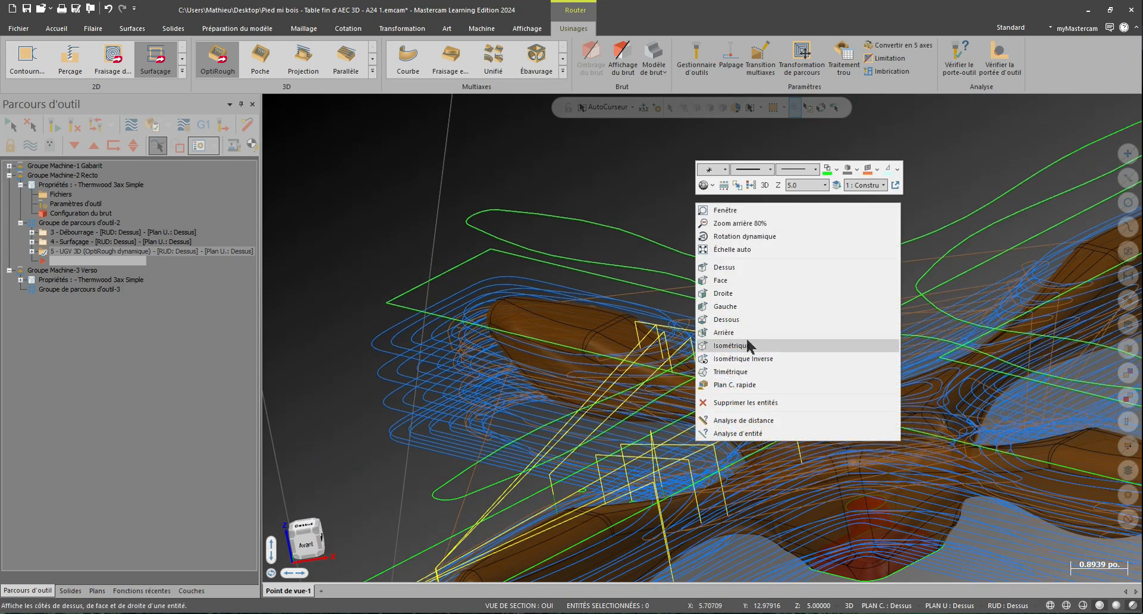
{"action": "left_click", "coordinate": [745, 337]}
{"action": "right_click", "coordinate": [482, 197]}
{"action": "left_click", "coordinate": [551, 241]}
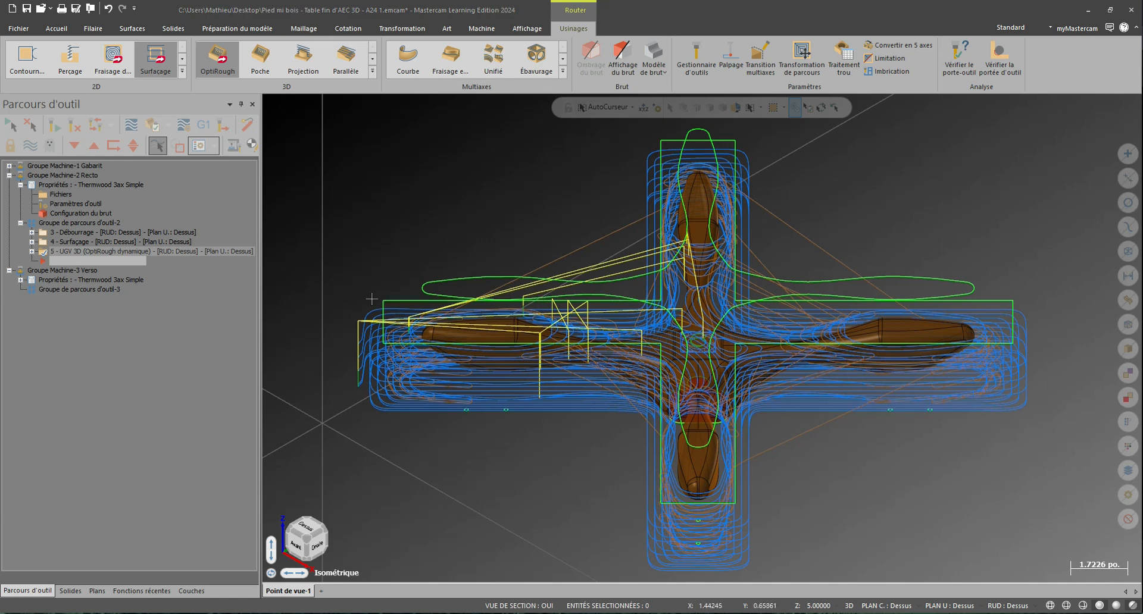
Step: Hide the OptiRough toolpath display and add a UGV 3D Crête operation to the Recto group
{"action": "left_click", "coordinate": [30, 145]}
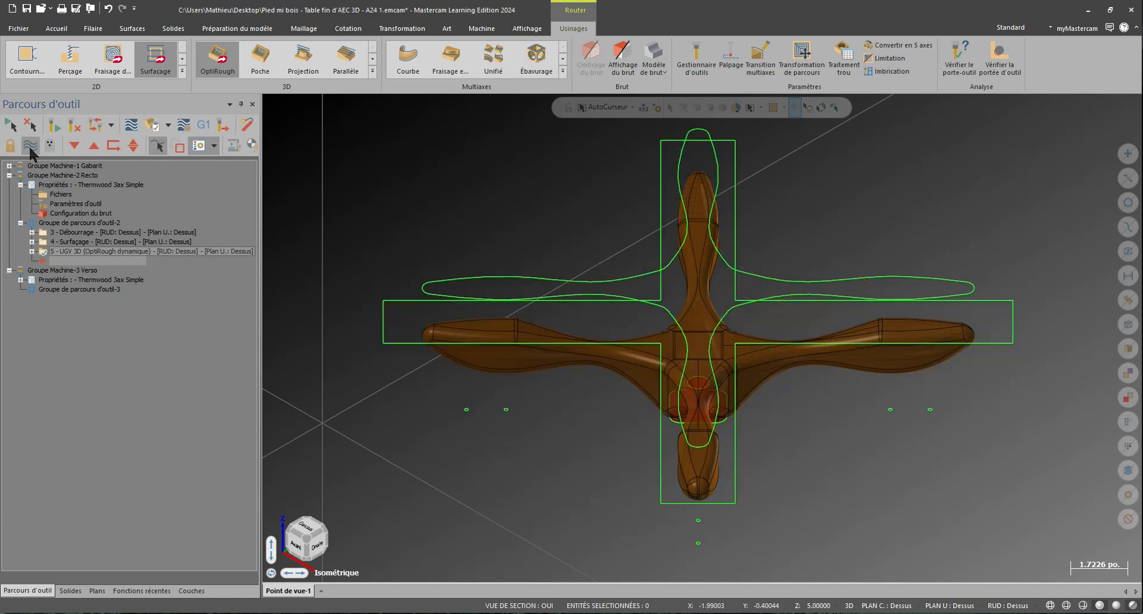
{"action": "left_click", "coordinate": [372, 59]}
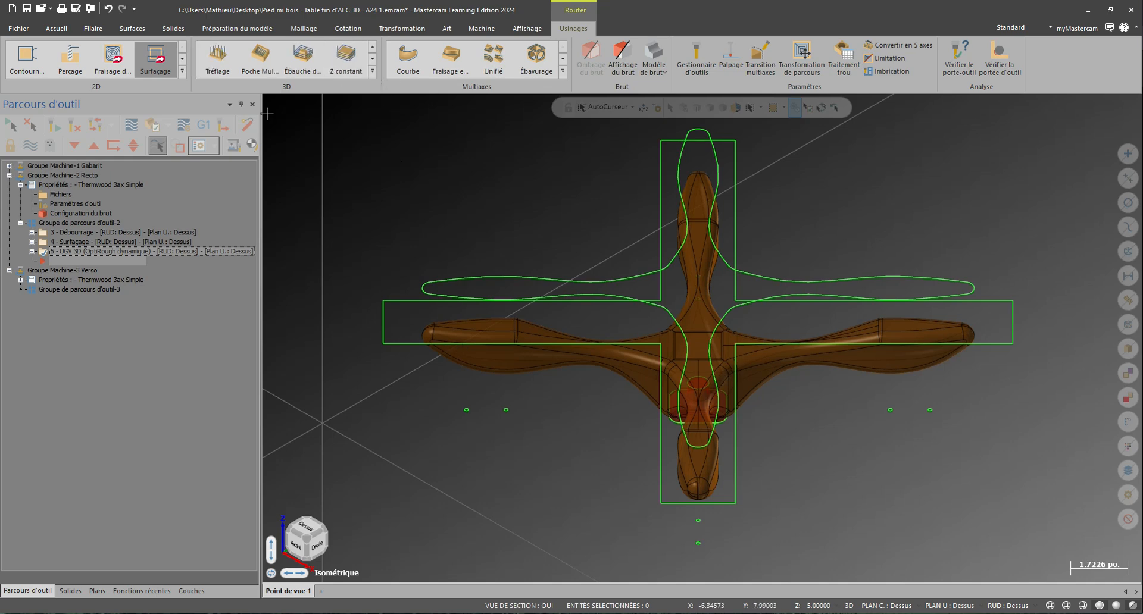
{"action": "left_click", "coordinate": [372, 72]}
{"action": "left_click", "coordinate": [225, 223]}
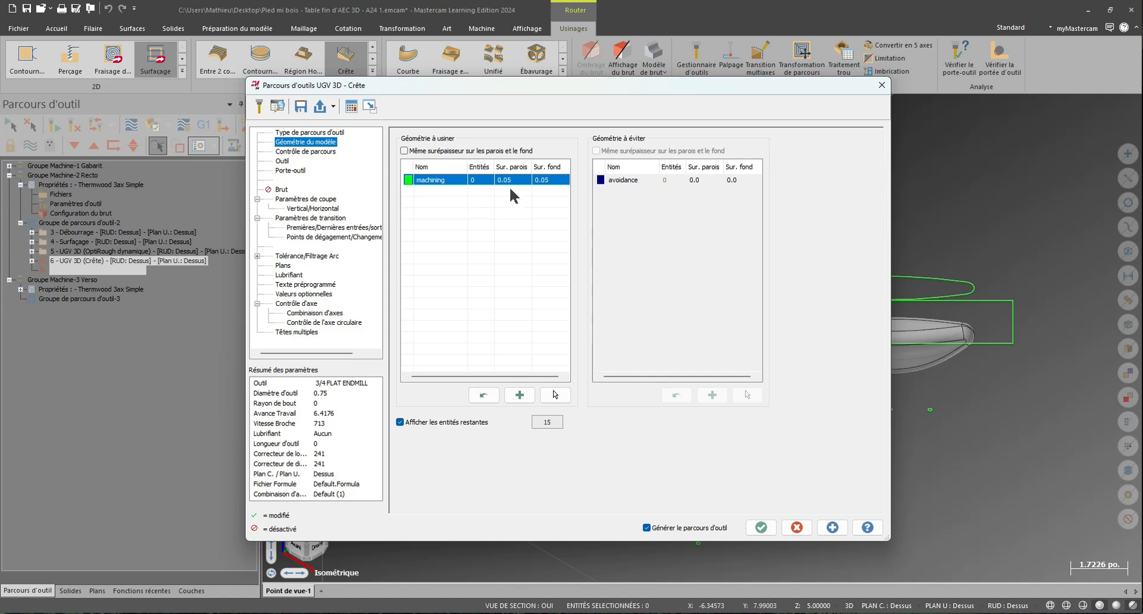
Step: Set the Crête operation's wall and floor stock allowances to 0.0 for the machining geometry
{"action": "double_click", "coordinate": [513, 180]}
{"action": "type", "text": "0.0"}
{"action": "double_click", "coordinate": [549, 180]}
{"action": "type", "text": "0.0"}
{"action": "key", "text": "Return"}
Step: Select the geometry to machine on the foot model for the Crête operation
{"action": "left_click", "coordinate": [555, 395]}
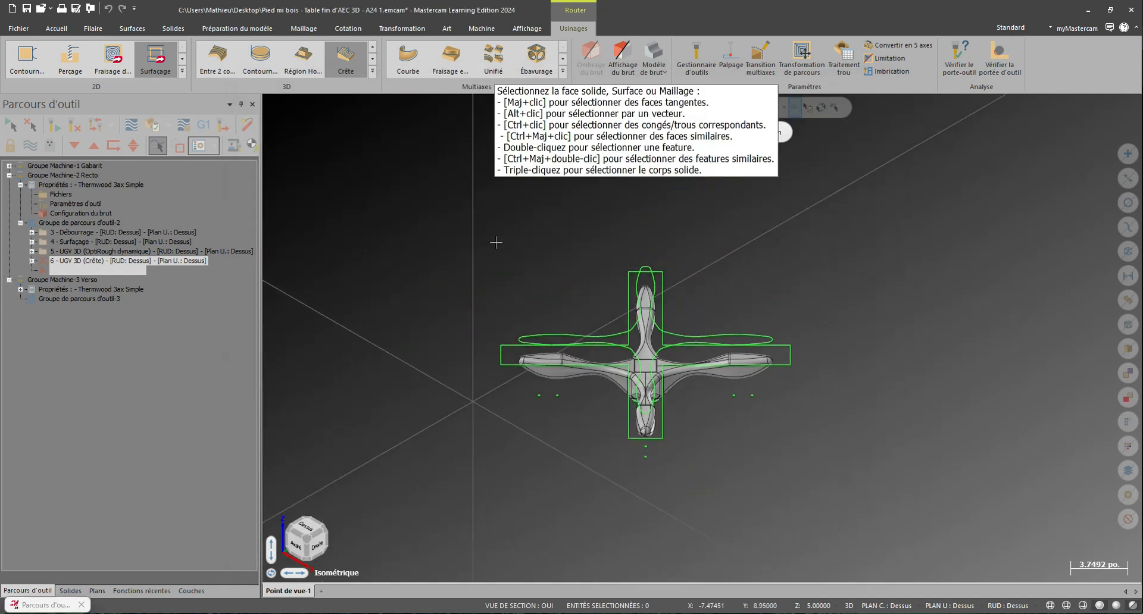
Step: Select the whole table-leg model as the Crête machining geometry and chain the cross-shaped outline around it as the containment boundary
{"action": "left_click_drag", "start_coordinate": [309, 203], "coordinate": [864, 484]}
{"action": "key", "text": "Return"}
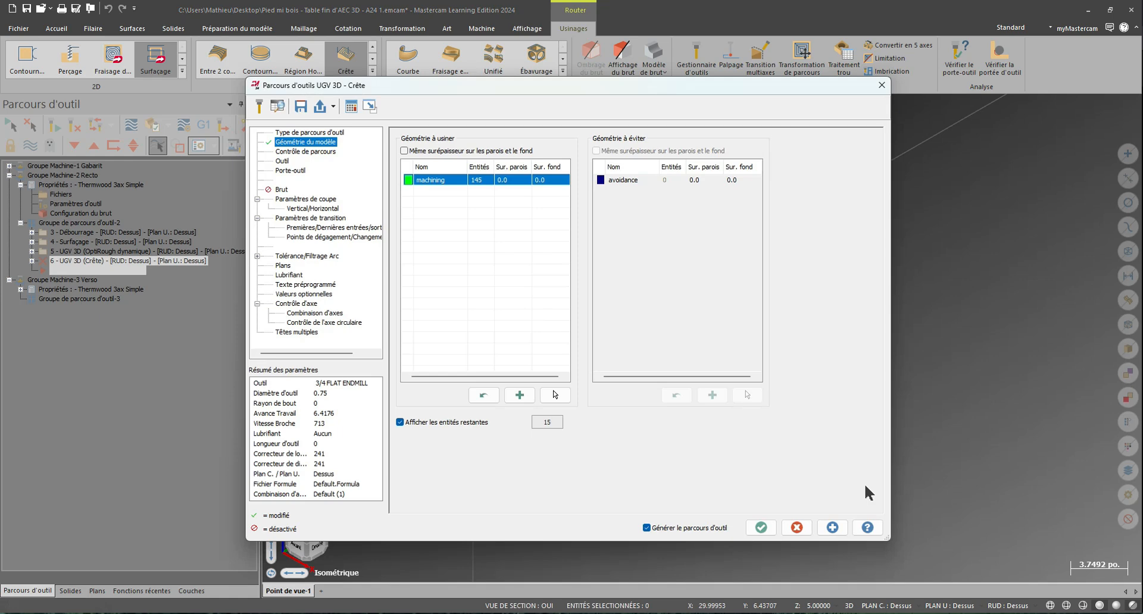
{"action": "left_click", "coordinate": [331, 150]}
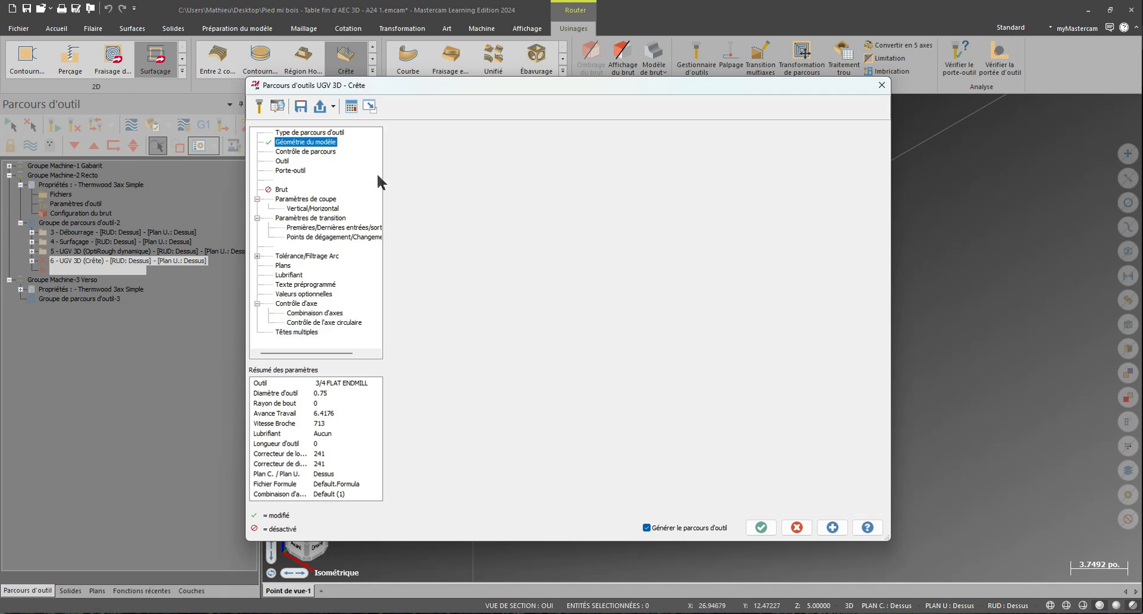
{"action": "left_click", "coordinate": [530, 159]}
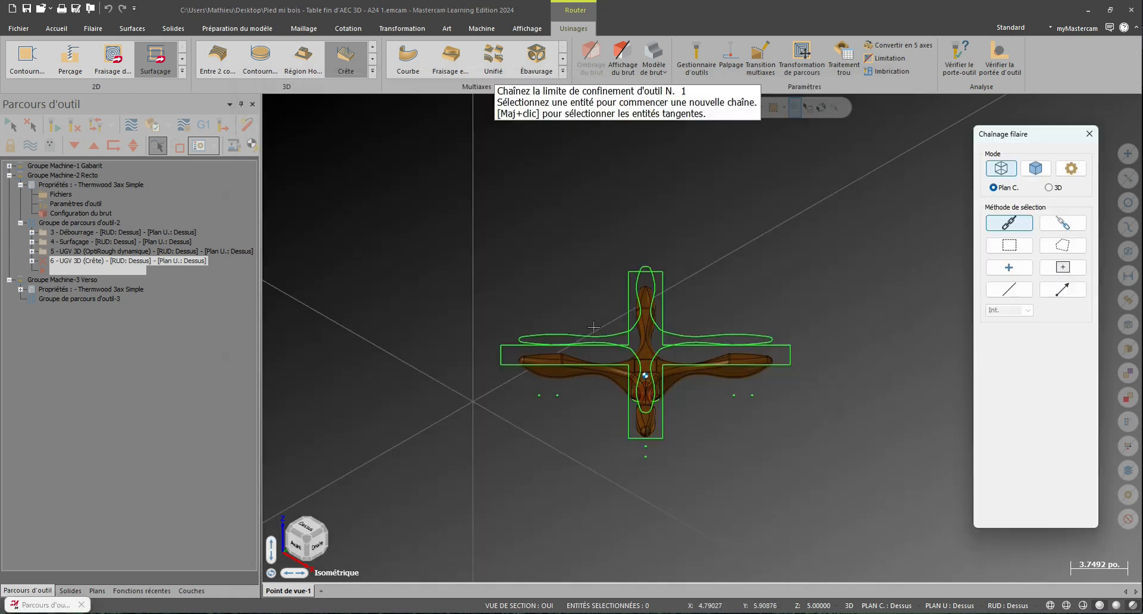
{"action": "left_click", "coordinate": [547, 345]}
{"action": "key", "text": "Return"}
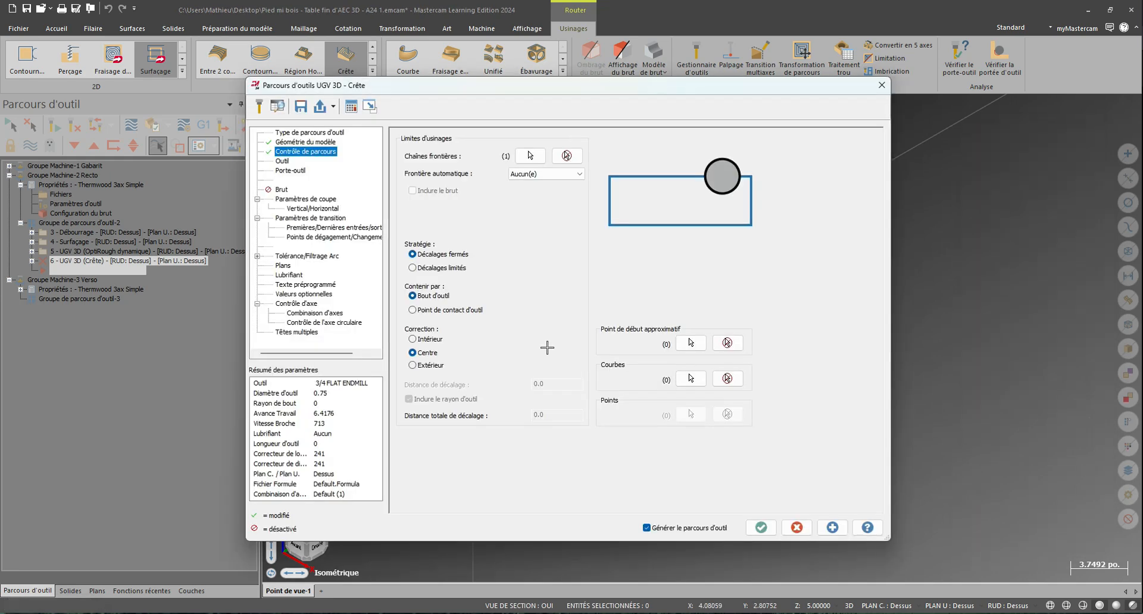
Step: Set the containment to Décalages limités and Point de contact d'outil, with Extérieur correction and an offset distance of 1
{"action": "left_click", "coordinate": [446, 270]}
{"action": "left_click", "coordinate": [461, 310]}
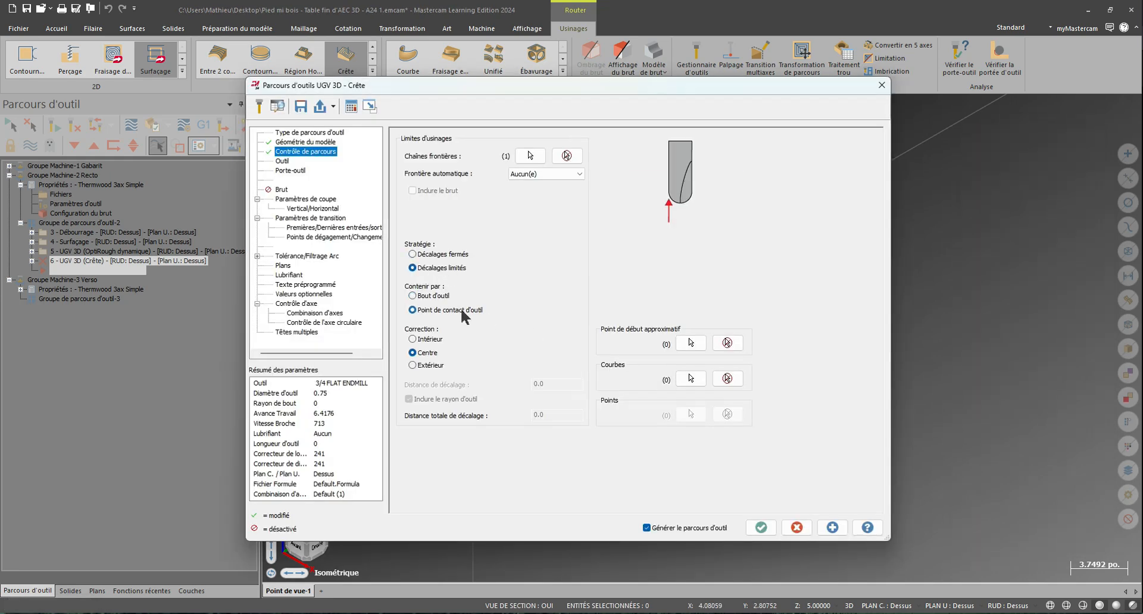
{"action": "left_click", "coordinate": [427, 366]}
{"action": "left_click", "coordinate": [551, 385]}
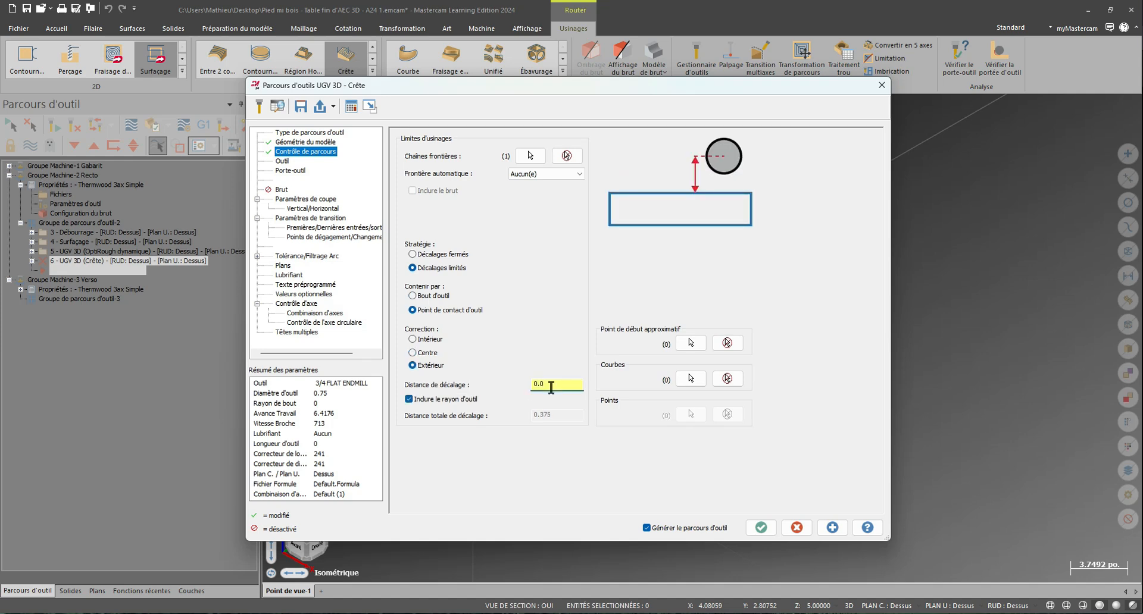
{"action": "type", "text": "1"}
{"action": "key", "text": "Return"}
Step: Assign tool 35, the 0.5 diameter SPHÉRIQUE LONG, from the ENMEM.TOOLS-22 library to the Crête toolpath
{"action": "left_click", "coordinate": [283, 162]}
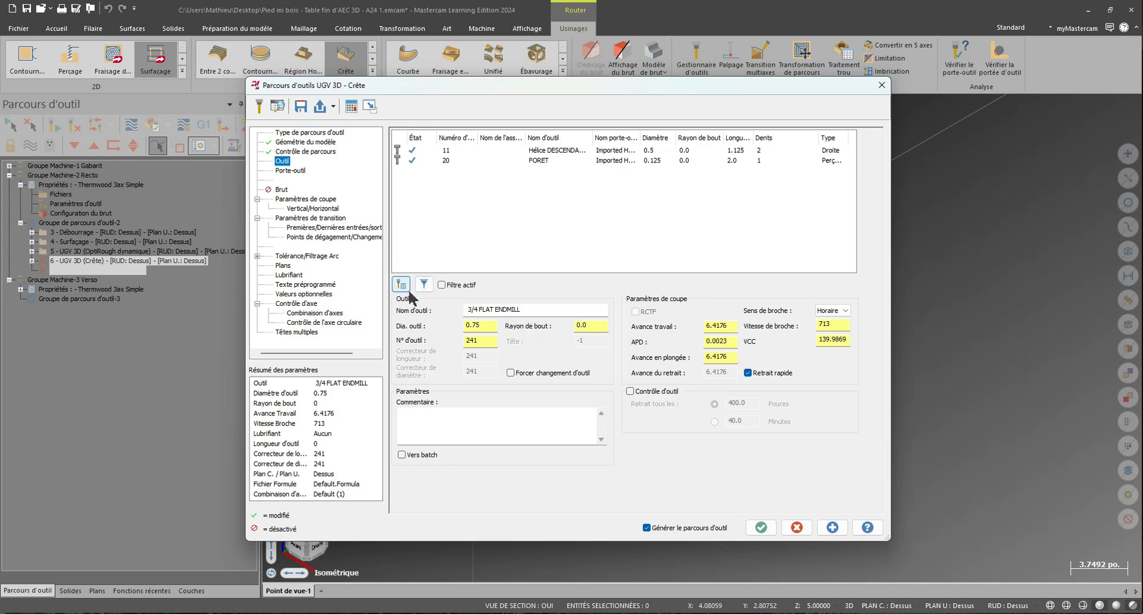
{"action": "left_click", "coordinate": [402, 284]}
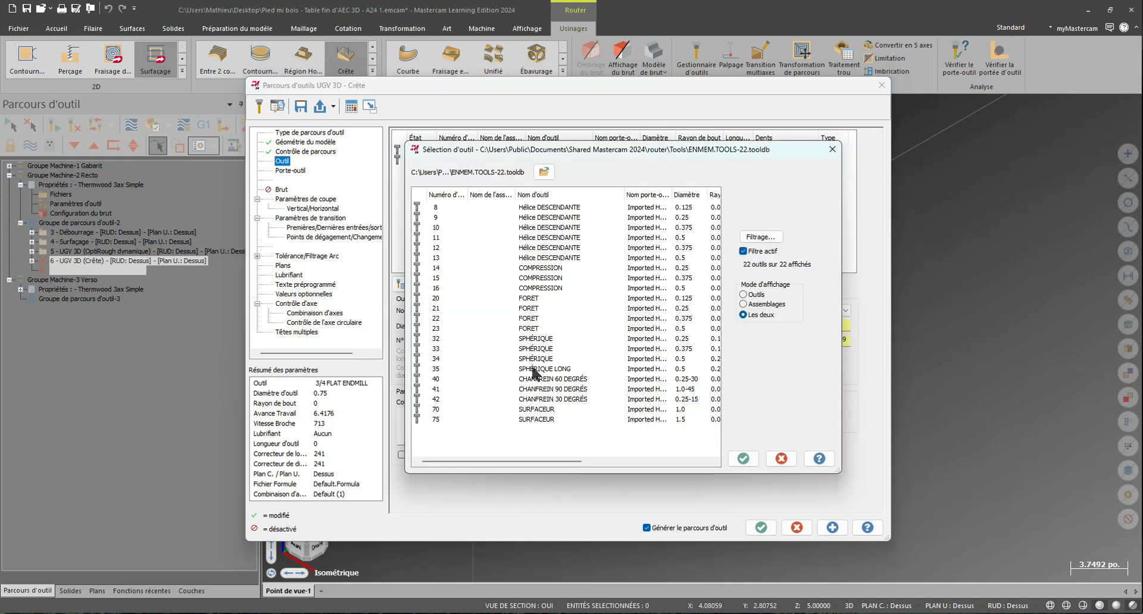
{"action": "double_click", "coordinate": [534, 373]}
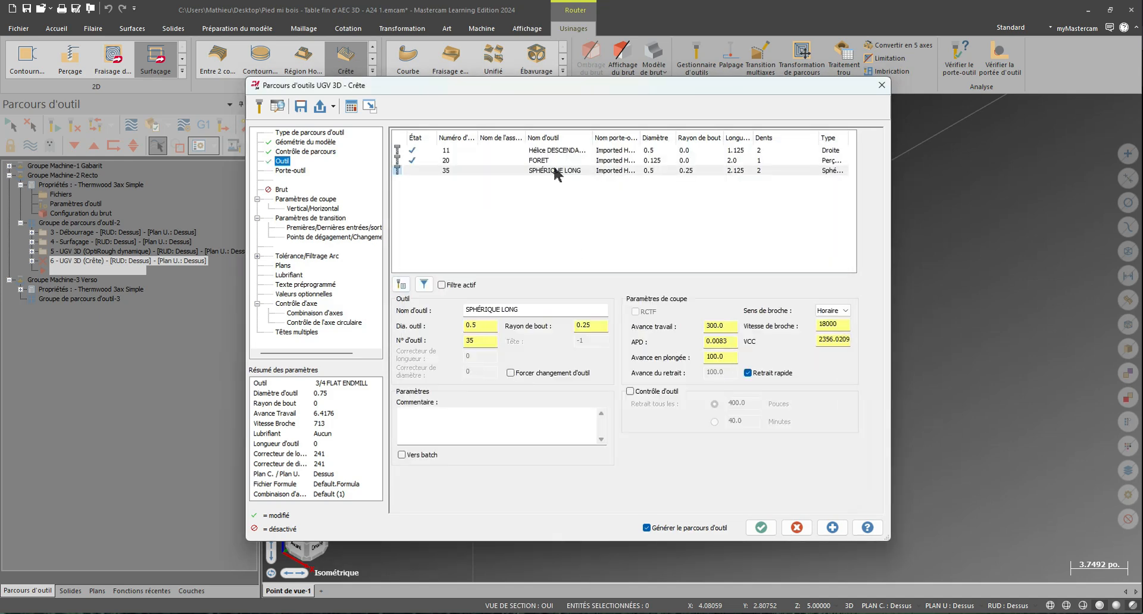
{"action": "right_click", "coordinate": [555, 172]}
{"action": "left_click", "coordinate": [671, 279]}
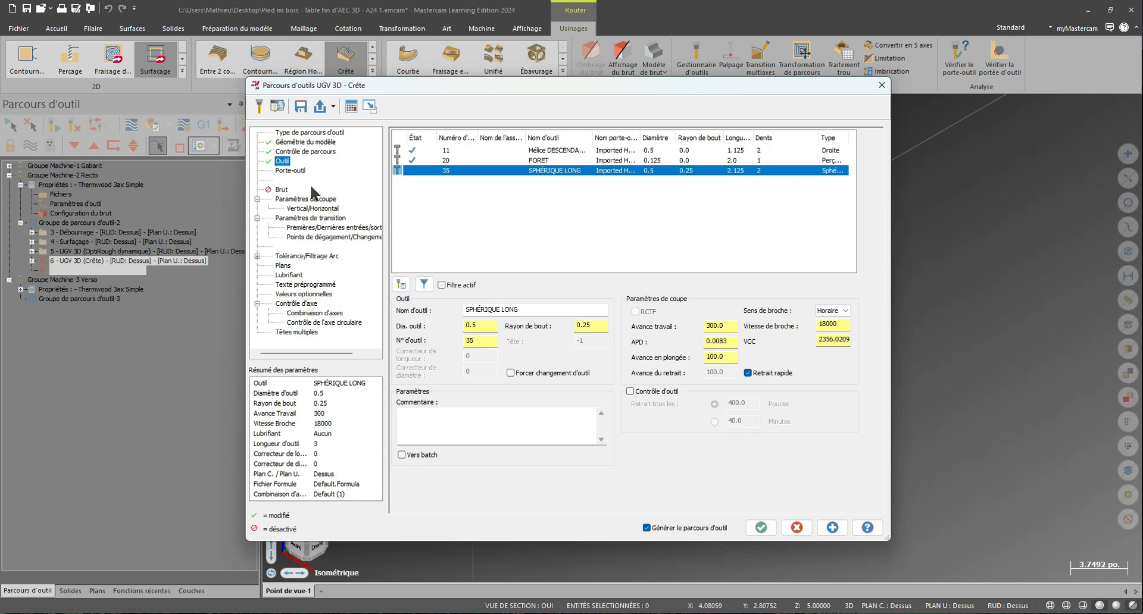
Step: Enable the maximum Z depth limit of the Crête toolpath and set it to 1.55
{"action": "left_click", "coordinate": [307, 199]}
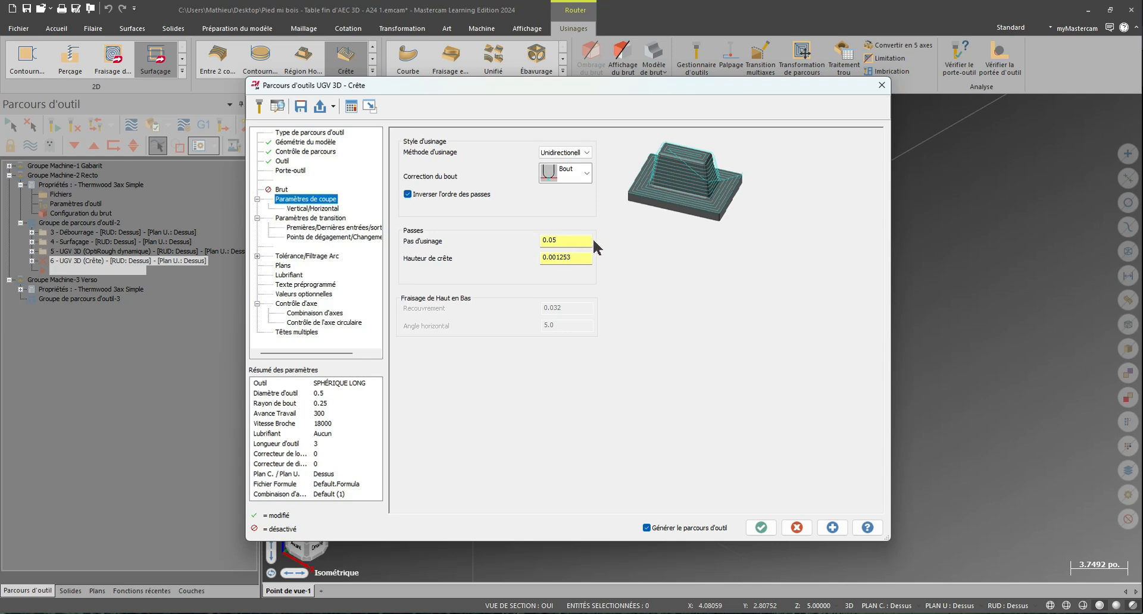
{"action": "left_click", "coordinate": [559, 241]}
{"action": "left_click", "coordinate": [313, 209]}
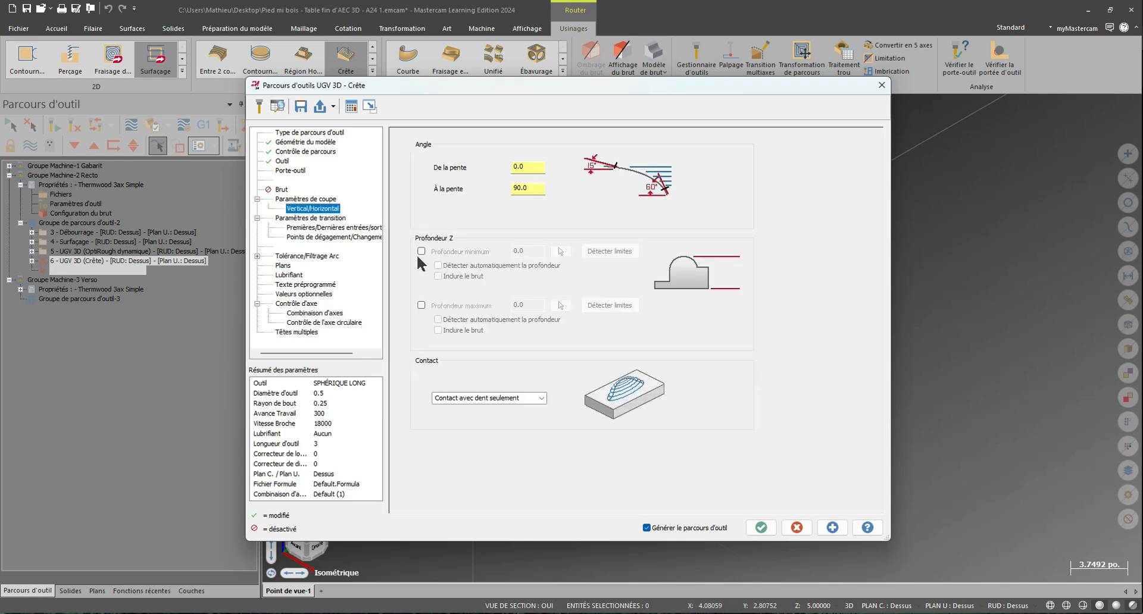
{"action": "left_click", "coordinate": [421, 305]}
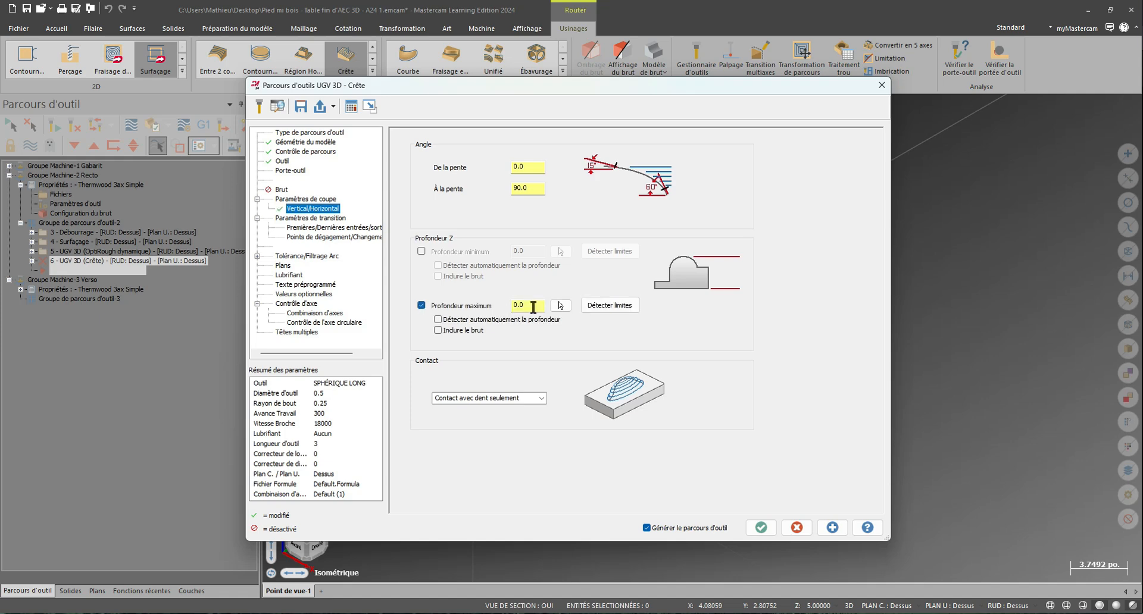
{"action": "double_click", "coordinate": [533, 305]}
{"action": "type", "text": "1.55"}
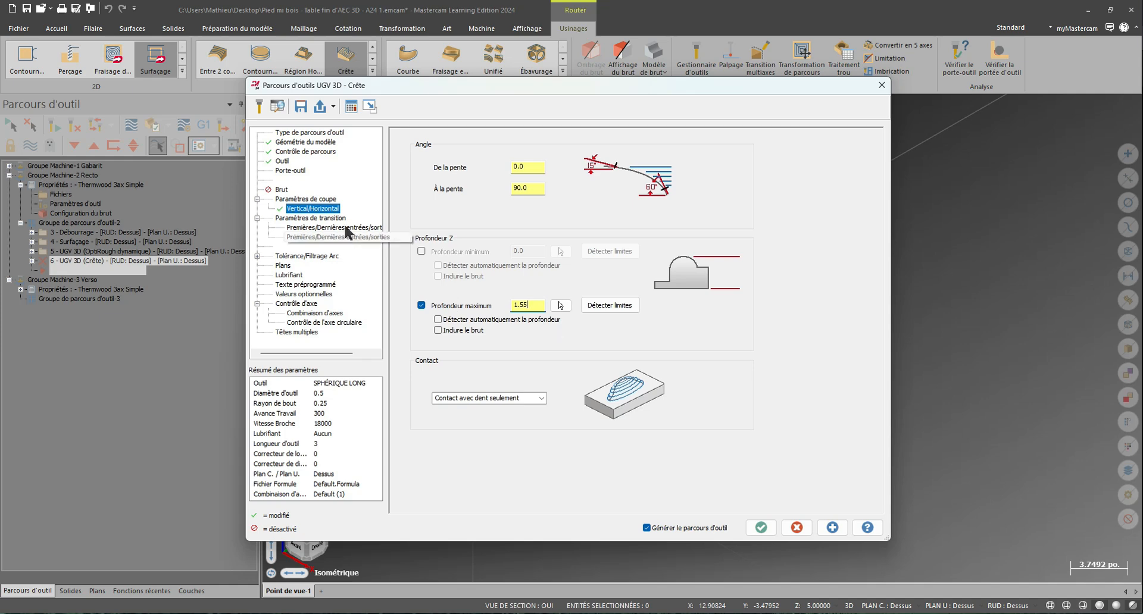
Step: Set the clearance plane to 4 and the entry and exit types to Aucun, using the same entry and exit
{"action": "left_click", "coordinate": [316, 219]}
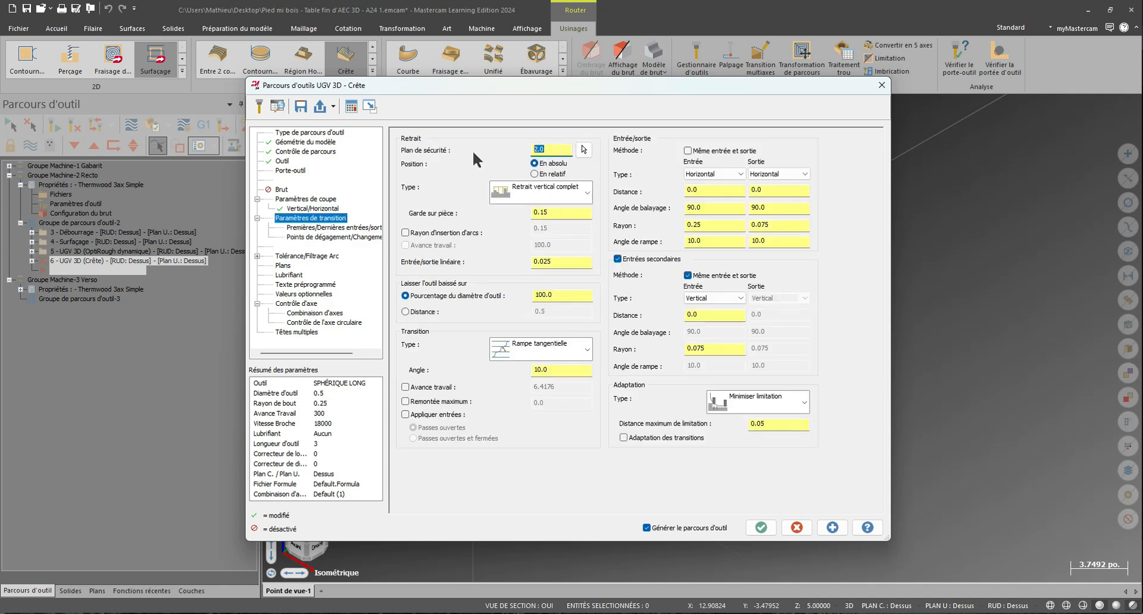
{"action": "type", "text": "4"}
{"action": "left_click", "coordinate": [722, 173]}
{"action": "left_click", "coordinate": [714, 185]}
{"action": "left_click", "coordinate": [766, 174]}
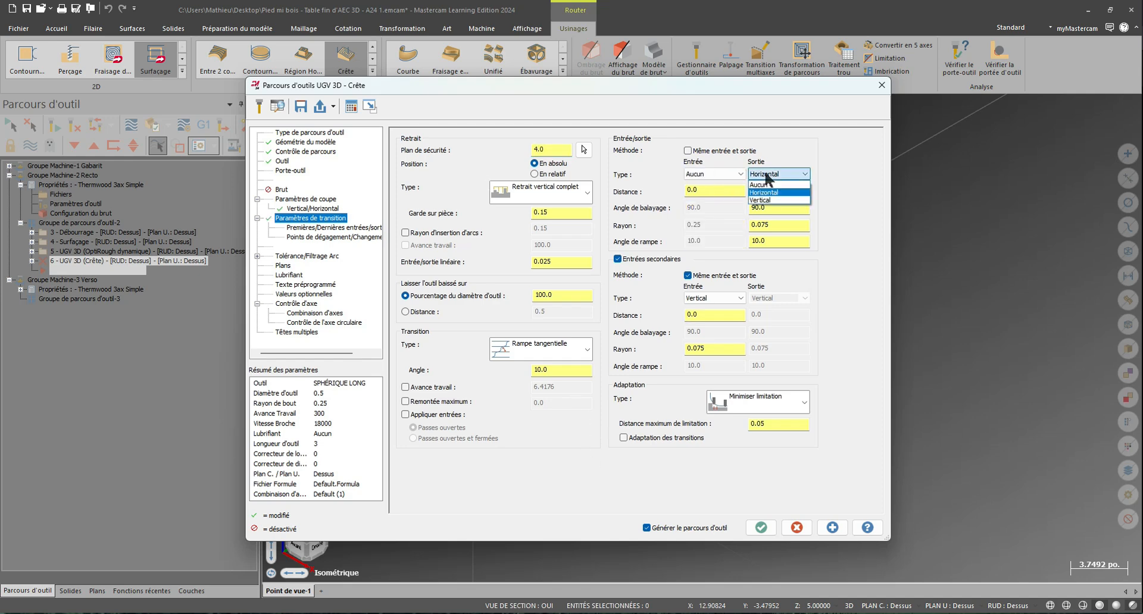
{"action": "left_click", "coordinate": [764, 185]}
{"action": "left_click", "coordinate": [688, 151]}
Step: Set the secondary entry type to Aucun, disable secondary entries, and generate the Crête toolpath
{"action": "left_click", "coordinate": [708, 298]}
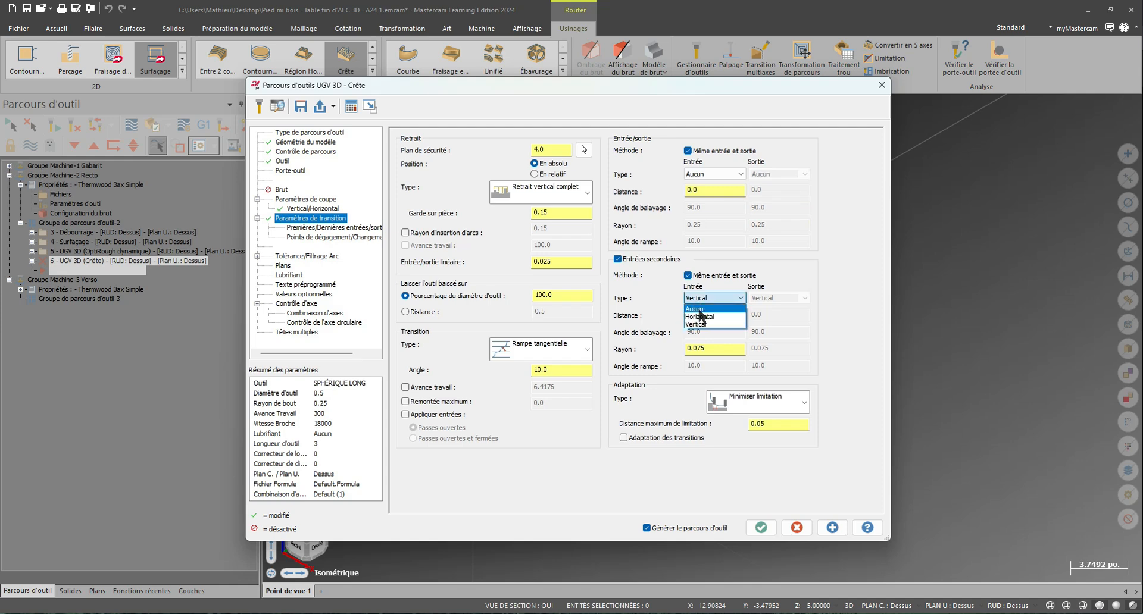
{"action": "left_click", "coordinate": [698, 309]}
{"action": "left_click", "coordinate": [645, 260]}
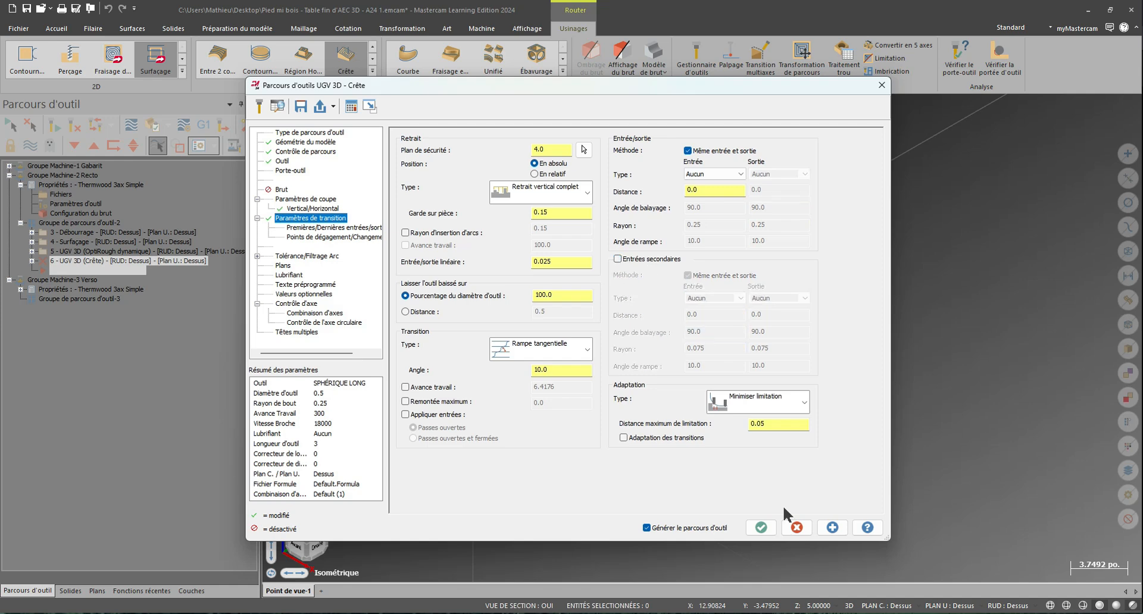
{"action": "left_click", "coordinate": [755, 525]}
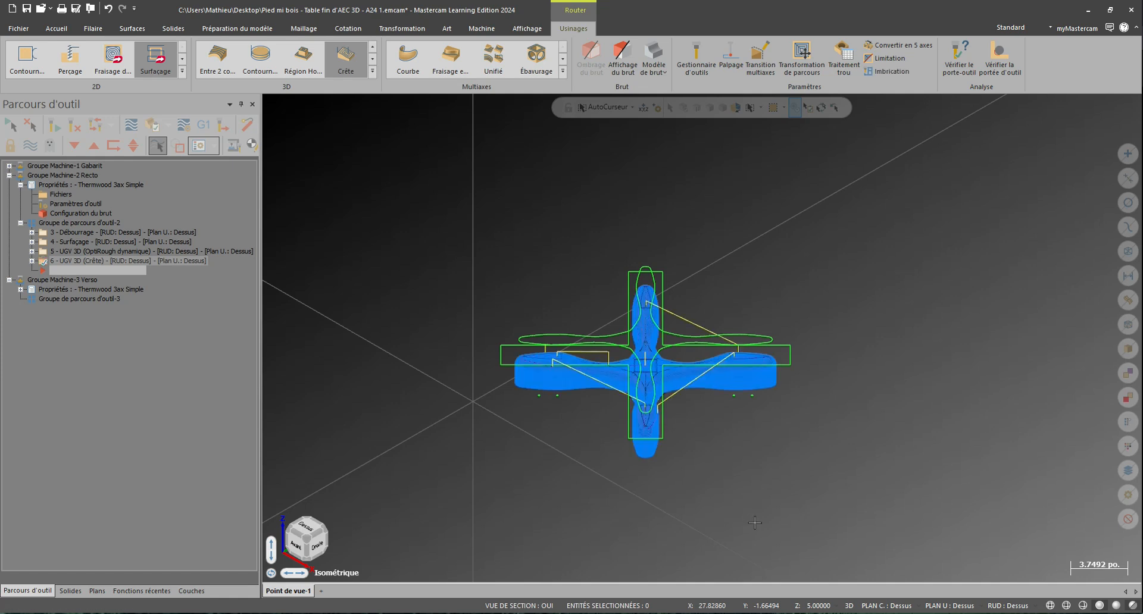
Step: Examine the generated Crête toolpath along the leg's arms, especially the passes running below the part edge and near the central hub
{"action": "scroll", "coordinate": [553, 351], "scroll_direction": "up", "scroll_amount": 6}
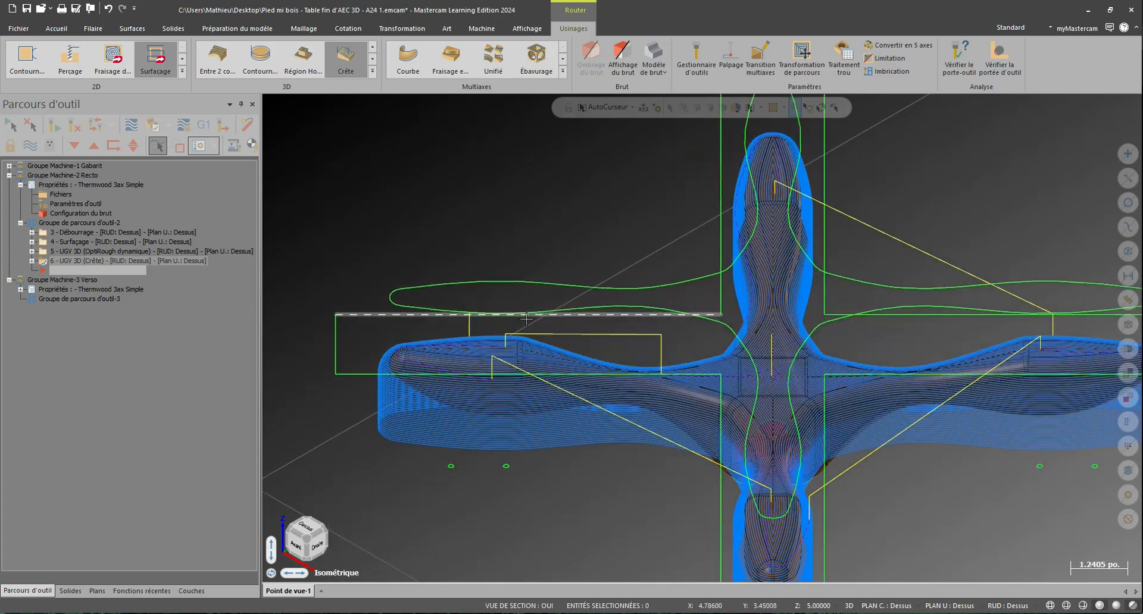
{"action": "middle_click_drag", "start_coordinate": [579, 387], "coordinate": [578, 387]}
{"action": "middle_click_drag", "start_coordinate": [659, 371], "coordinate": [662, 370]}
{"action": "scroll", "coordinate": [848, 465], "scroll_direction": "up", "scroll_amount": 3}
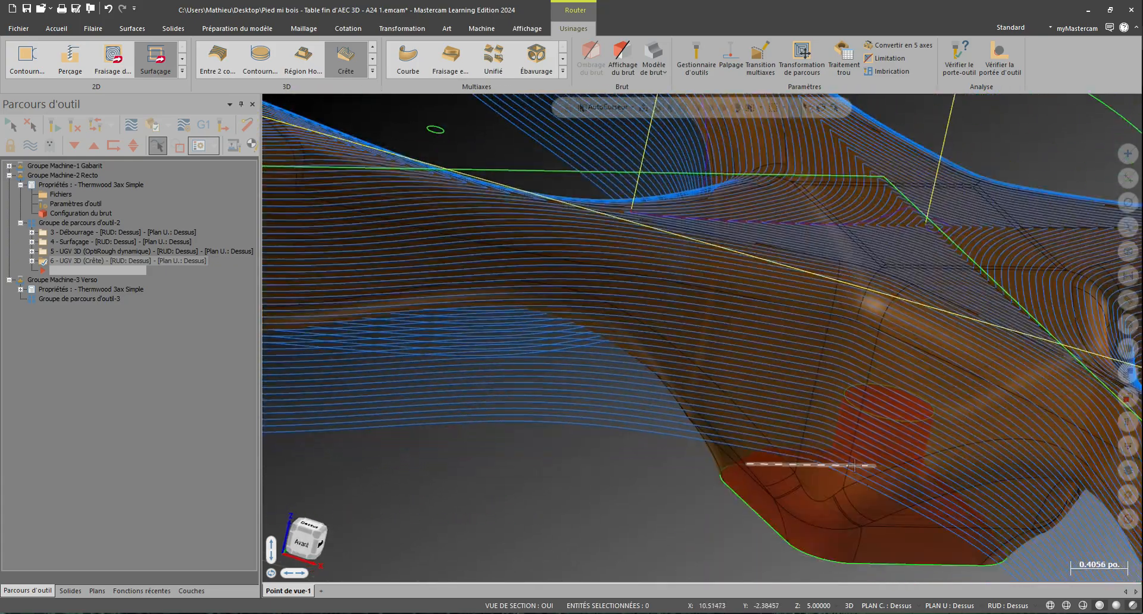
{"action": "mouse_move", "coordinate": [853, 465]}
{"action": "middle_mouse_down"}
{"action": "mouse_move", "coordinate": [846, 437]}
{"action": "mouse_move", "coordinate": [852, 467]}
{"action": "middle_mouse_up"}
{"action": "scroll", "coordinate": [837, 293], "scroll_direction": "down", "scroll_amount": 3}
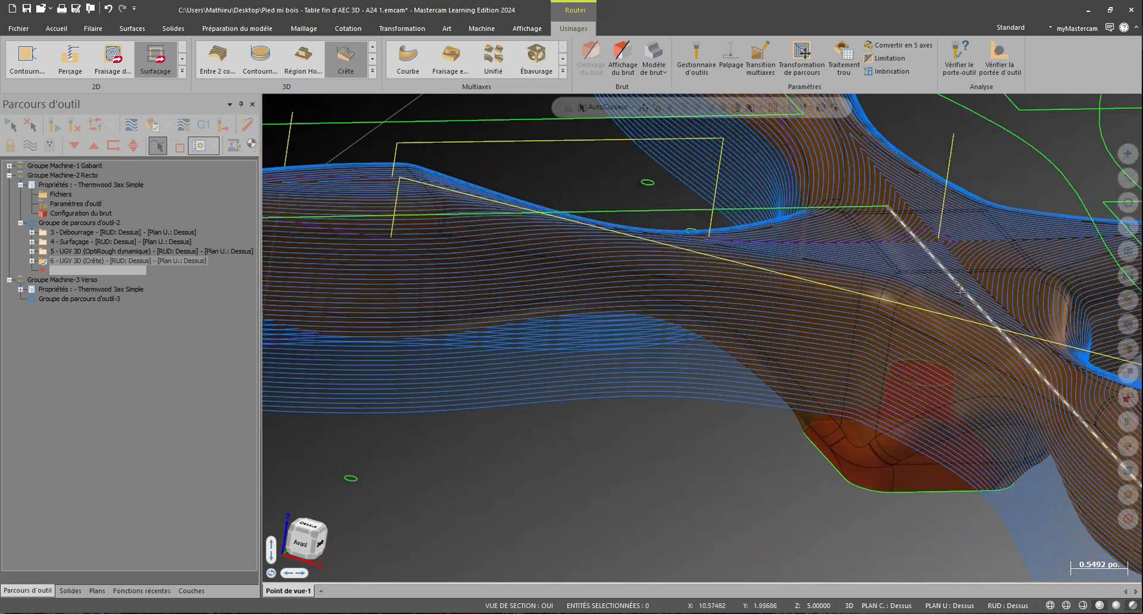
{"action": "middle_click_drag", "start_coordinate": [838, 292], "coordinate": [814, 298]}
{"action": "scroll", "coordinate": [562, 342], "scroll_direction": "down", "scroll_amount": 2}
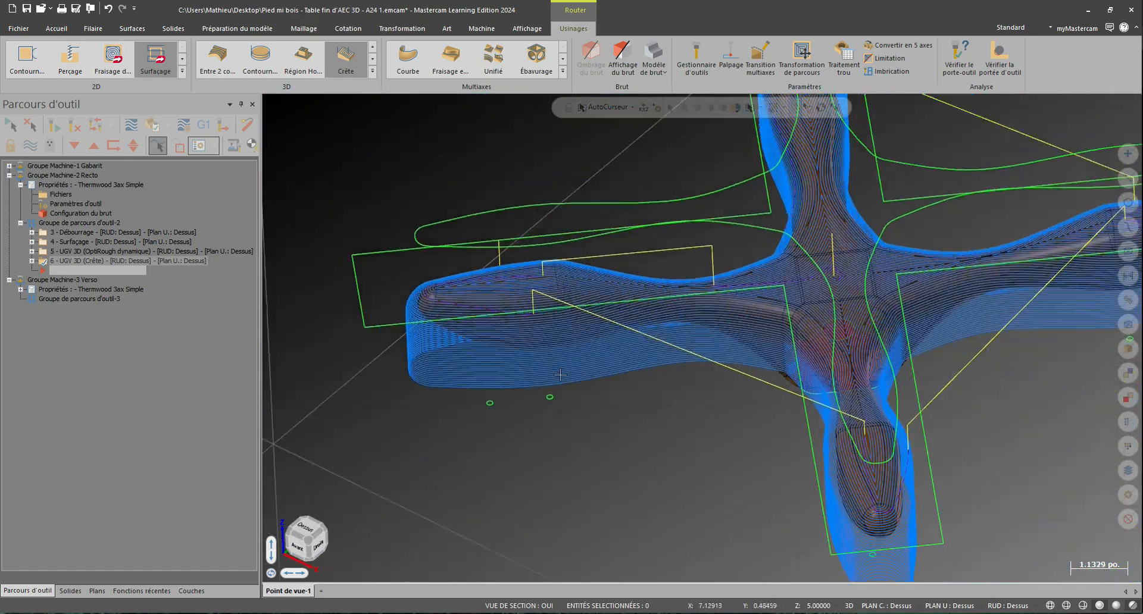
{"action": "scroll", "coordinate": [465, 275], "scroll_direction": "up", "scroll_amount": 2}
{"action": "scroll", "coordinate": [465, 274], "scroll_direction": "up", "scroll_amount": 1}
{"action": "mouse_move", "coordinate": [609, 242]}
{"action": "middle_mouse_down"}
{"action": "mouse_move", "coordinate": [624, 258]}
{"action": "mouse_move", "coordinate": [631, 242]}
{"action": "mouse_move", "coordinate": [626, 256]}
{"action": "middle_mouse_up"}
{"action": "scroll", "coordinate": [506, 262], "scroll_direction": "up", "scroll_amount": 2}
{"action": "scroll", "coordinate": [632, 241], "scroll_direction": "down", "scroll_amount": 4}
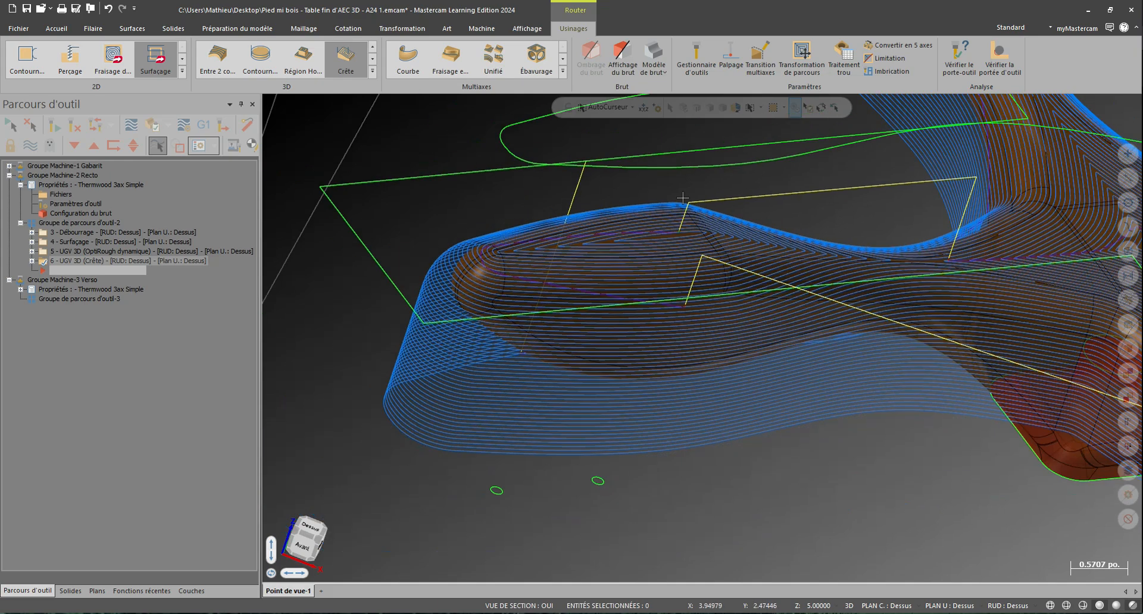
{"action": "middle_click_drag", "start_coordinate": [767, 309], "coordinate": [714, 274]}
{"action": "scroll", "coordinate": [433, 201], "scroll_direction": "up", "scroll_amount": 1}
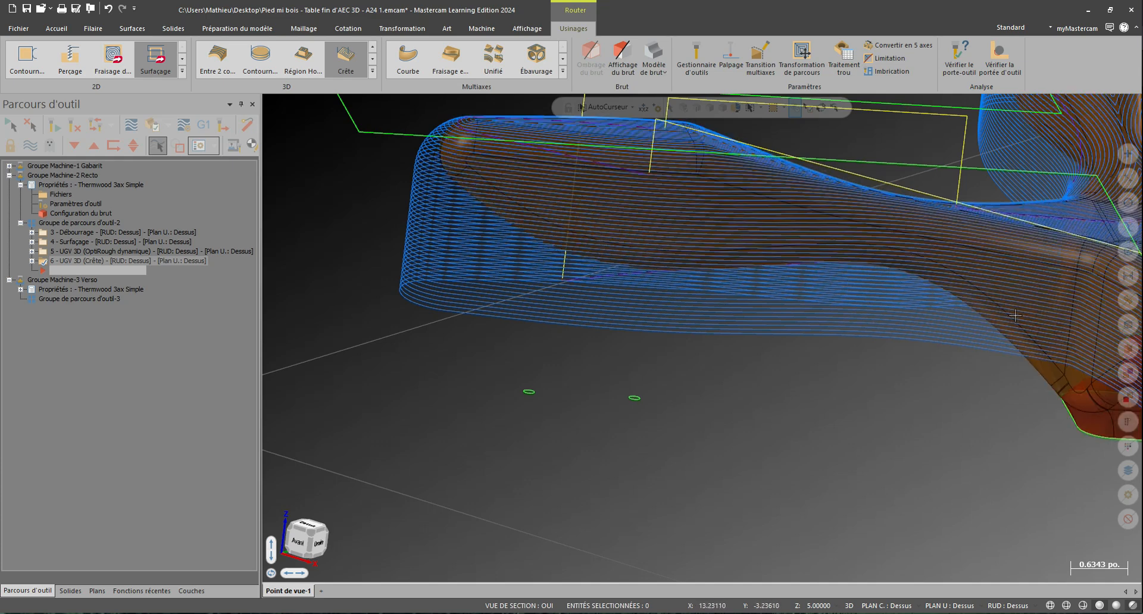
{"action": "middle_click_drag", "start_coordinate": [515, 253], "coordinate": [496, 236]}
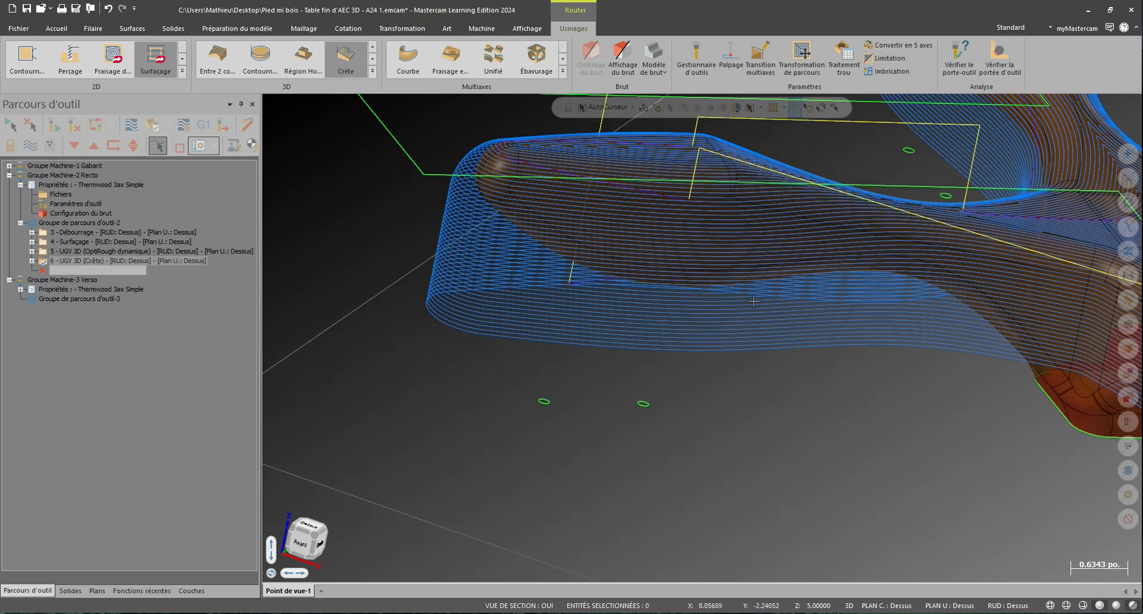
{"action": "scroll", "coordinate": [654, 263], "scroll_direction": "up", "scroll_amount": 2}
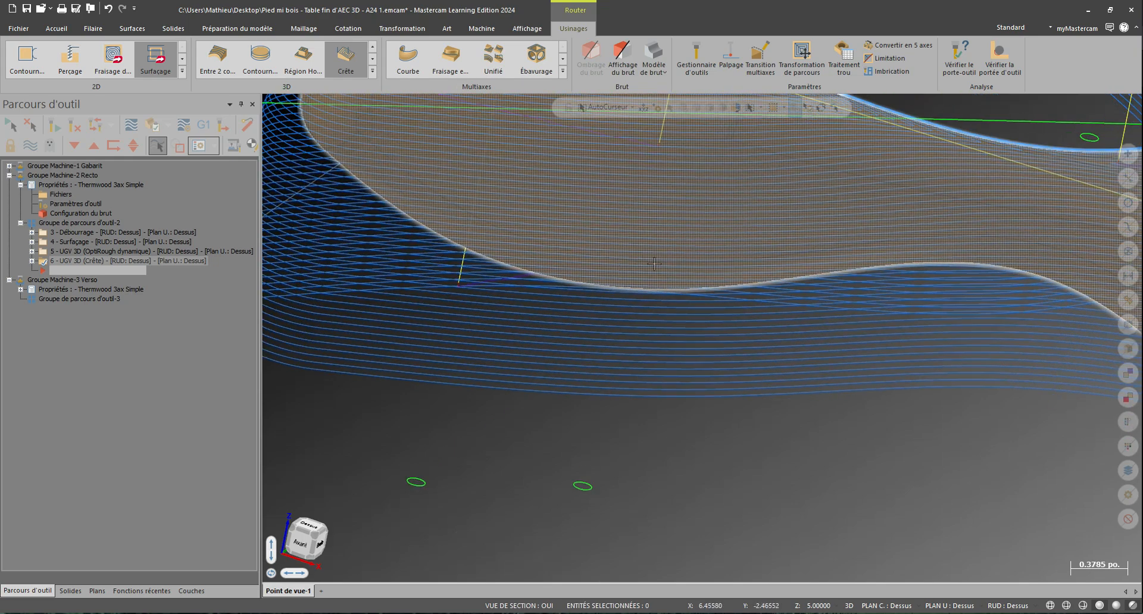
{"action": "scroll", "coordinate": [659, 268], "scroll_direction": "down", "scroll_amount": 3}
{"action": "scroll", "coordinate": [1024, 365], "scroll_direction": "up", "scroll_amount": 2}
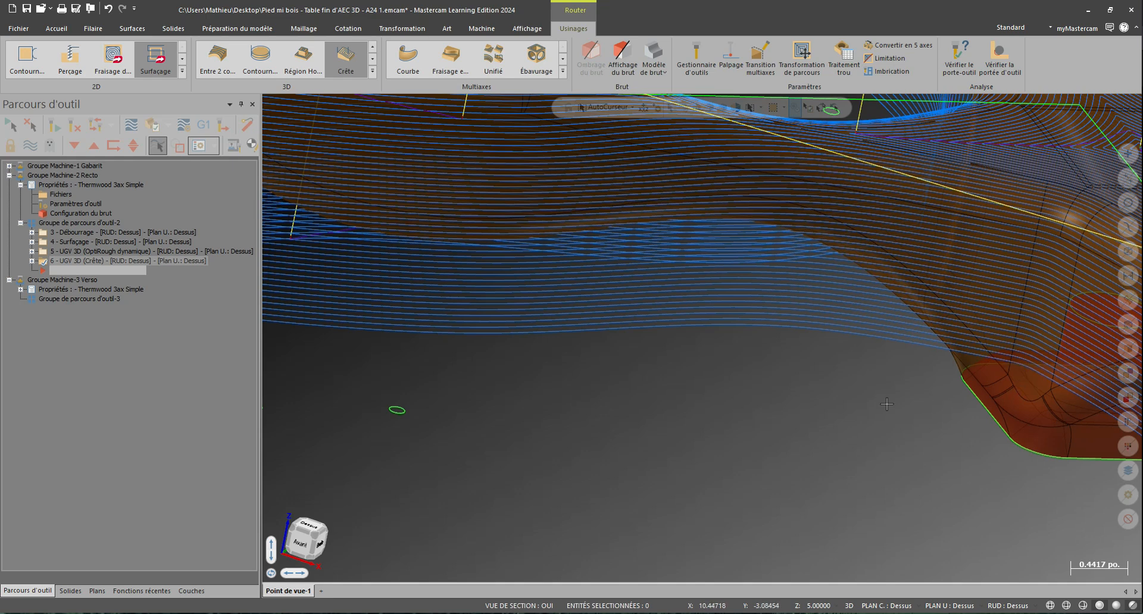
{"action": "scroll", "coordinate": [858, 422], "scroll_direction": "down", "scroll_amount": 2}
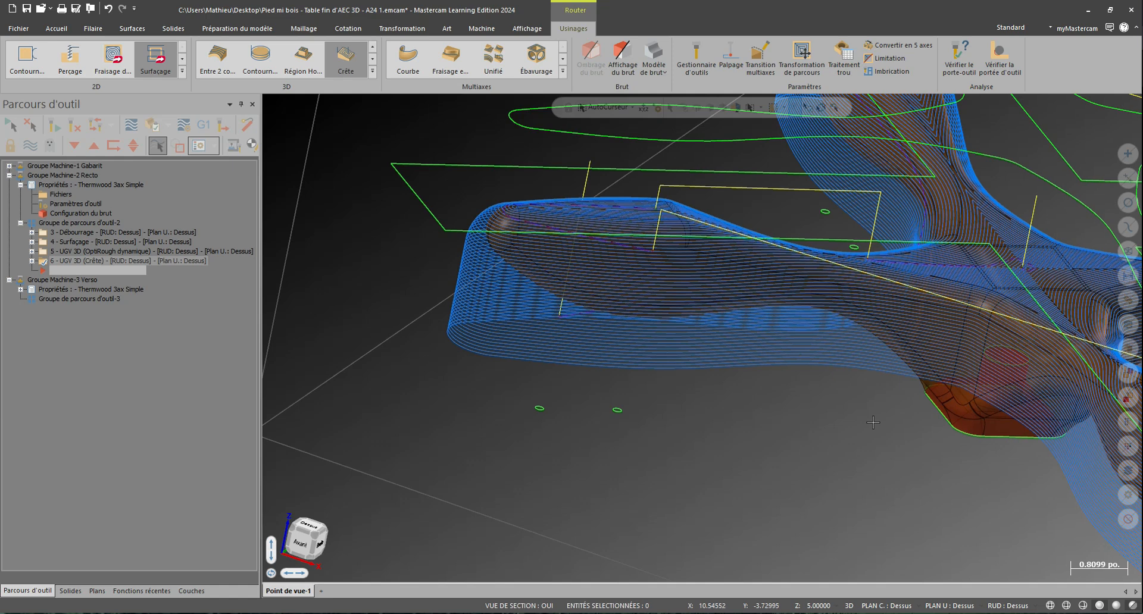
Step: Enable the Crête toolpath's minimum Z depth limit, set it to 3.62, and regenerate the toolpath
{"action": "left_click", "coordinate": [32, 259]}
{"action": "left_click", "coordinate": [32, 261]}
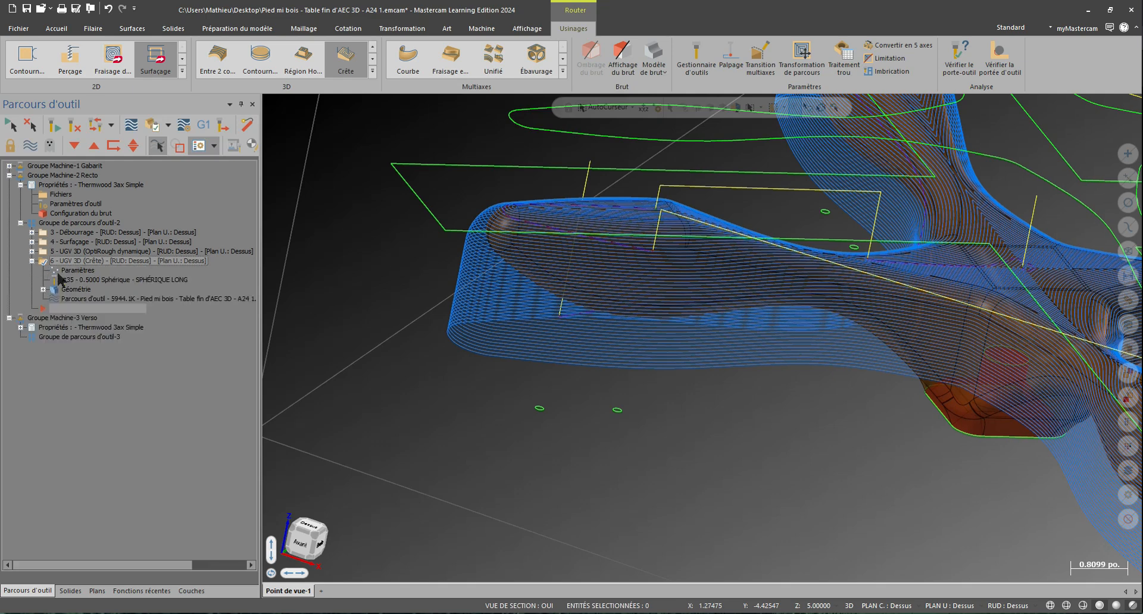
{"action": "left_click", "coordinate": [80, 273]}
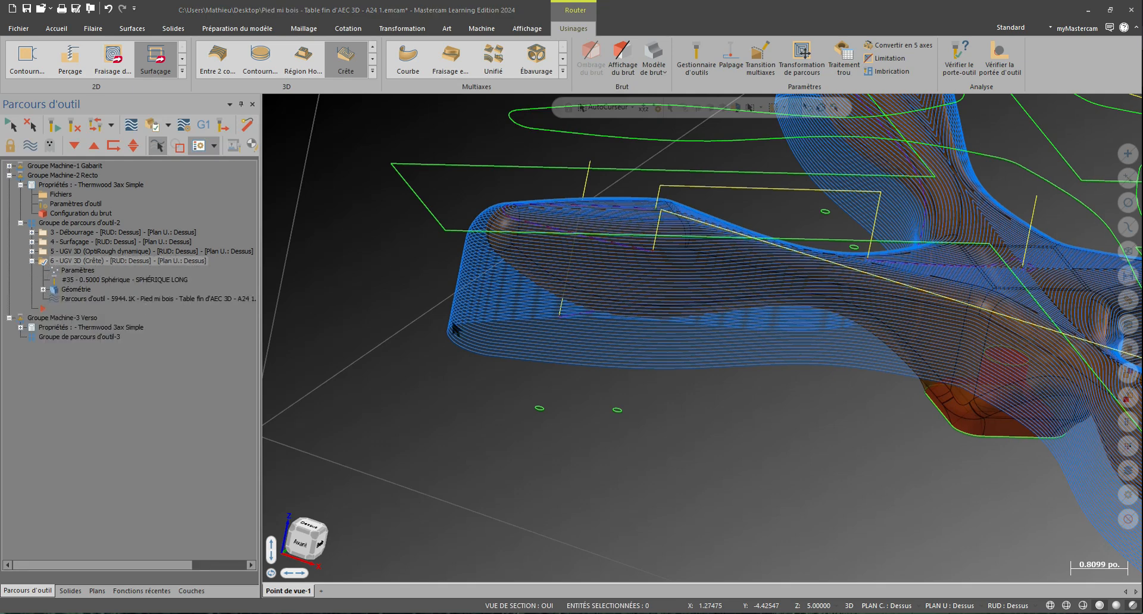
{"action": "left_click", "coordinate": [316, 208]}
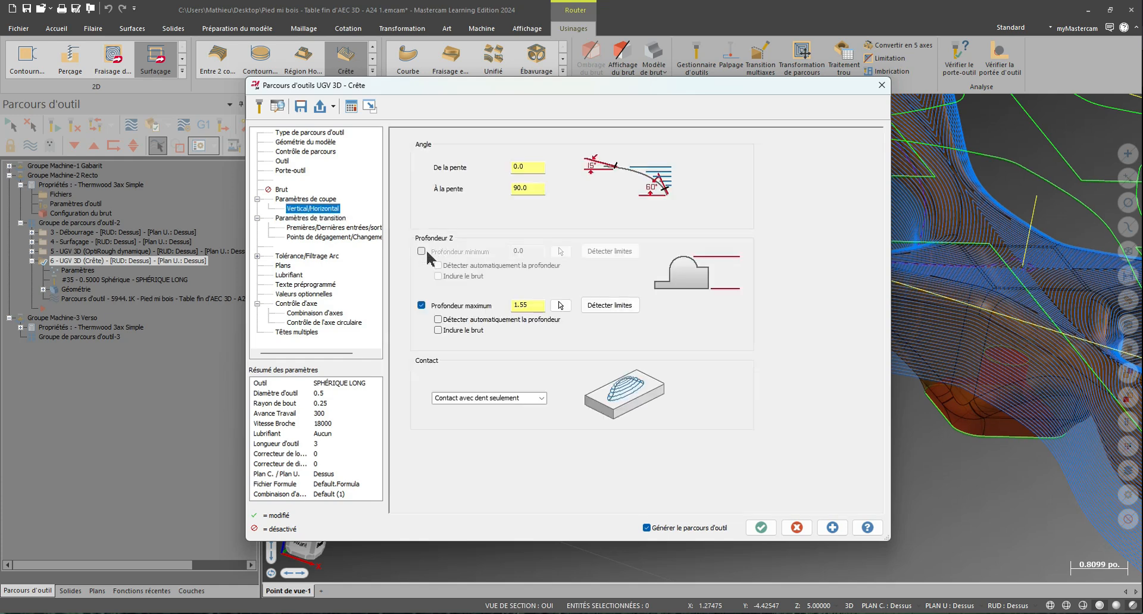
{"action": "left_click", "coordinate": [421, 251]}
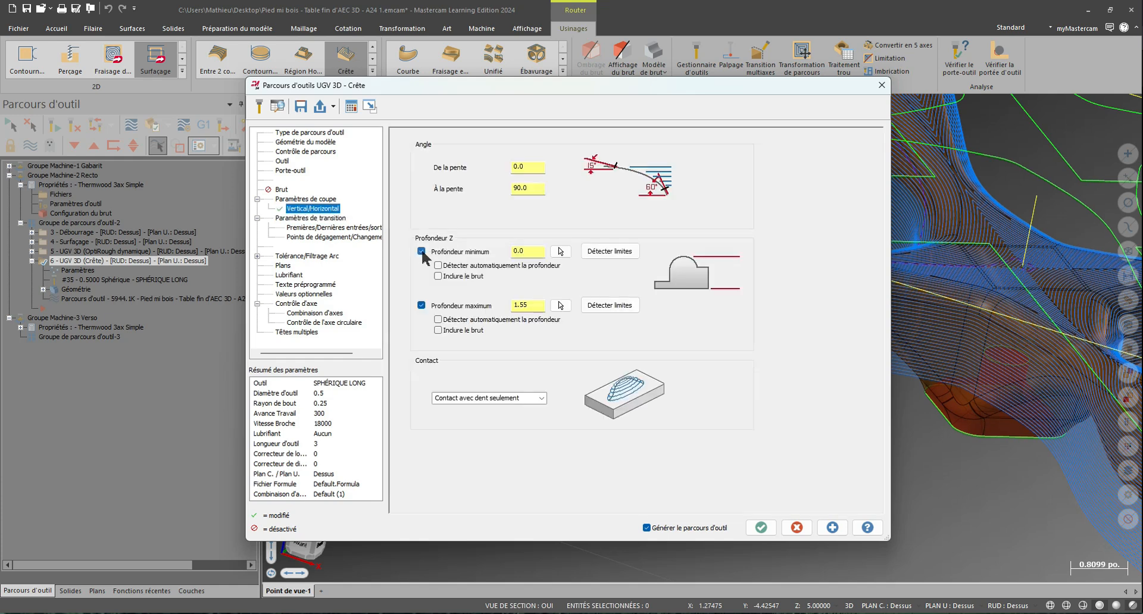
{"action": "left_click", "coordinate": [603, 256]}
{"action": "left_click", "coordinate": [538, 250]}
{"action": "key", "text": "BackSpace"}
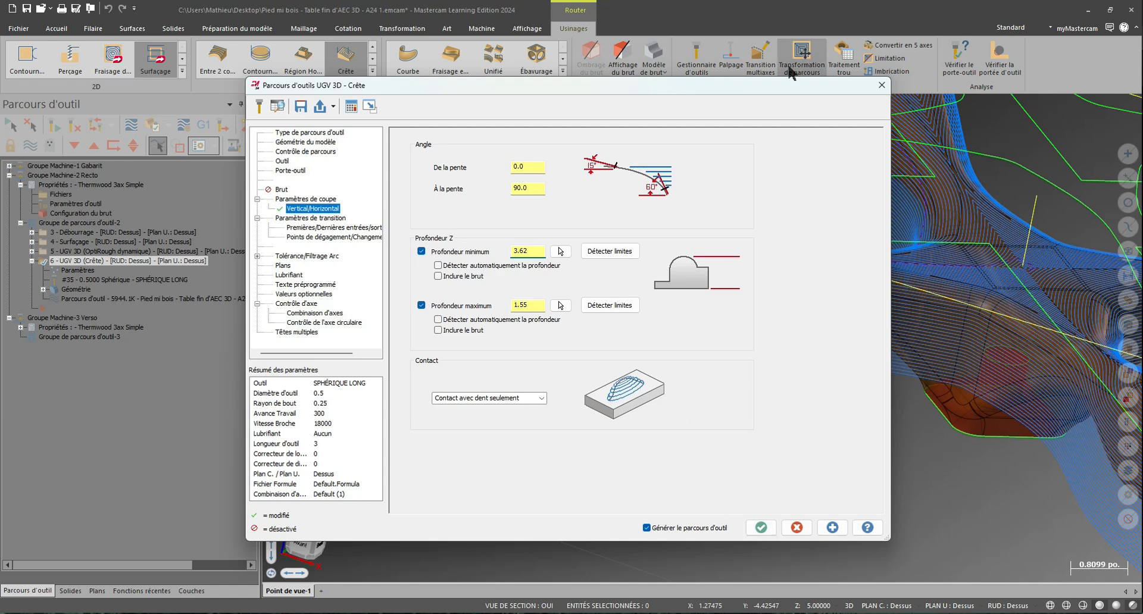
{"action": "left_click_drag", "start_coordinate": [782, 85], "coordinate": [416, 78]}
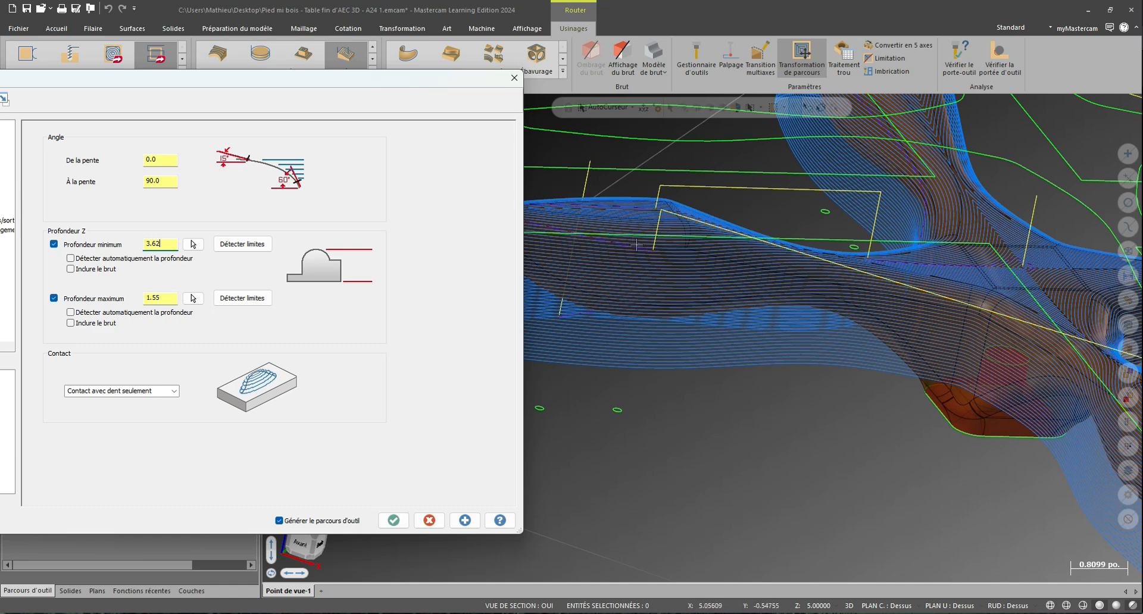
{"action": "left_click", "coordinate": [393, 520]}
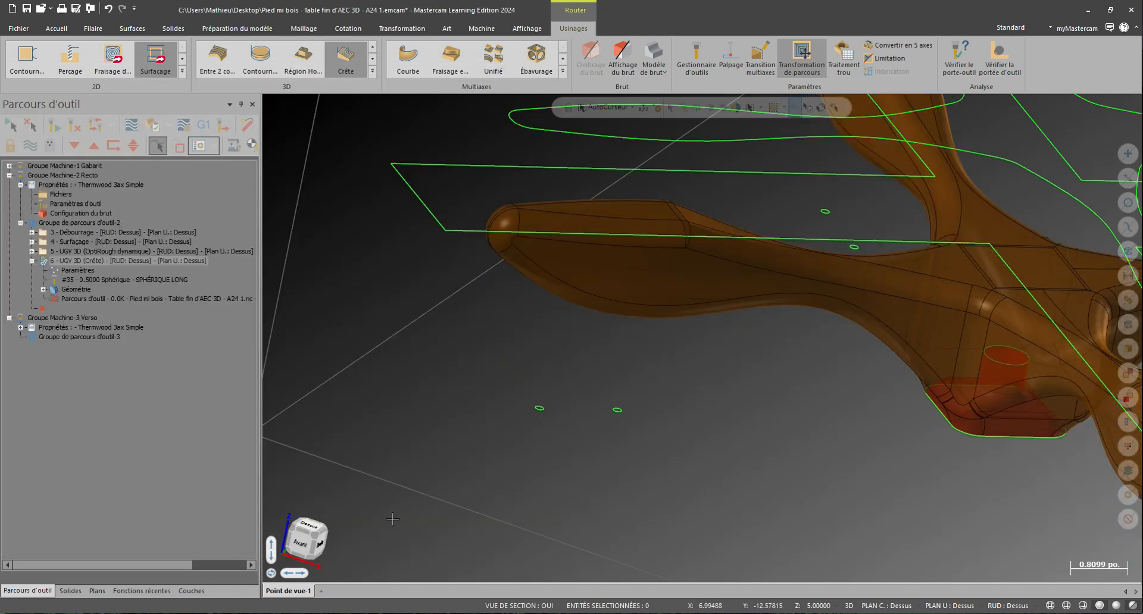
Step: Duplicate the Crête operation directly after the original in the front-side toolpath group
{"action": "scroll", "coordinate": [629, 258], "scroll_direction": "up", "scroll_amount": 5}
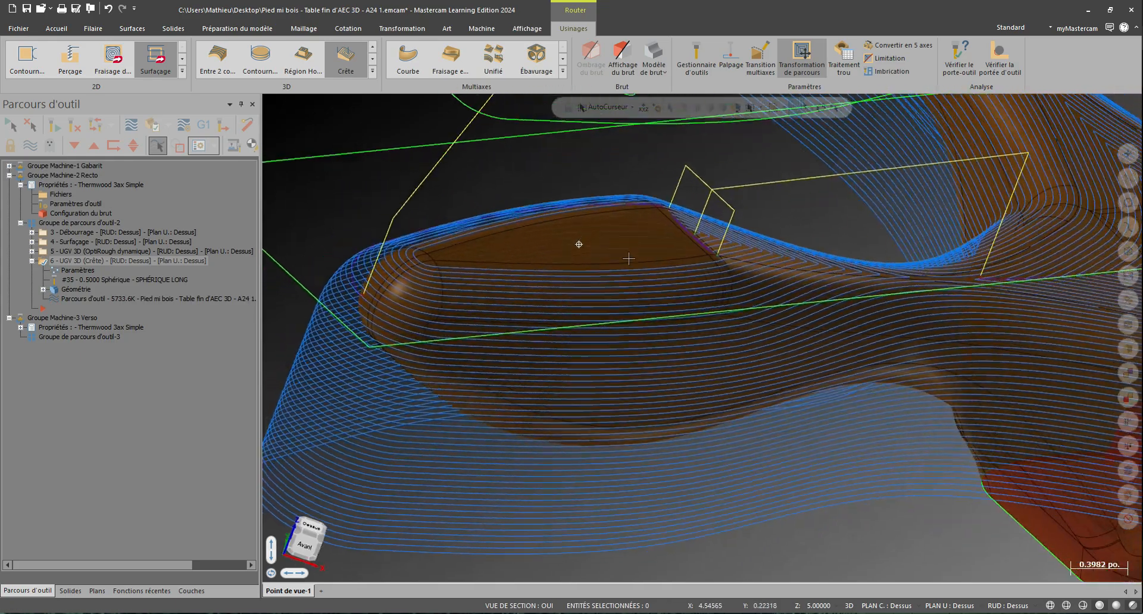
{"action": "middle_click_drag", "start_coordinate": [628, 259], "coordinate": [694, 448]}
{"action": "scroll", "coordinate": [601, 344], "scroll_direction": "down", "scroll_amount": 5}
{"action": "scroll", "coordinate": [693, 448], "scroll_direction": "down", "scroll_amount": 3}
{"action": "scroll", "coordinate": [1027, 457], "scroll_direction": "up", "scroll_amount": 4}
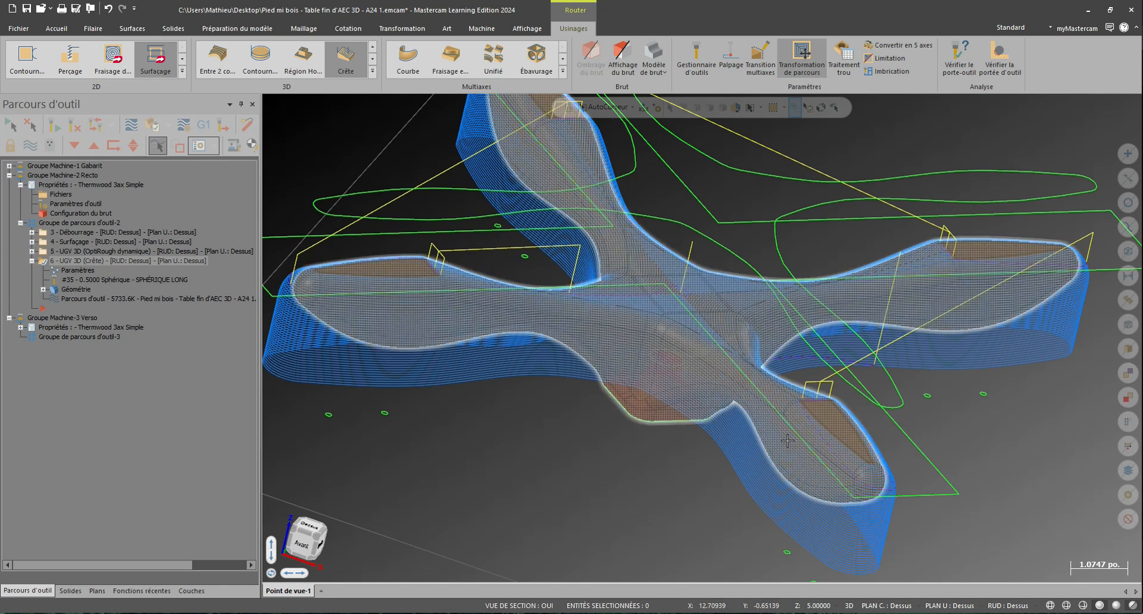
{"action": "scroll", "coordinate": [541, 427], "scroll_direction": "down", "scroll_amount": 2}
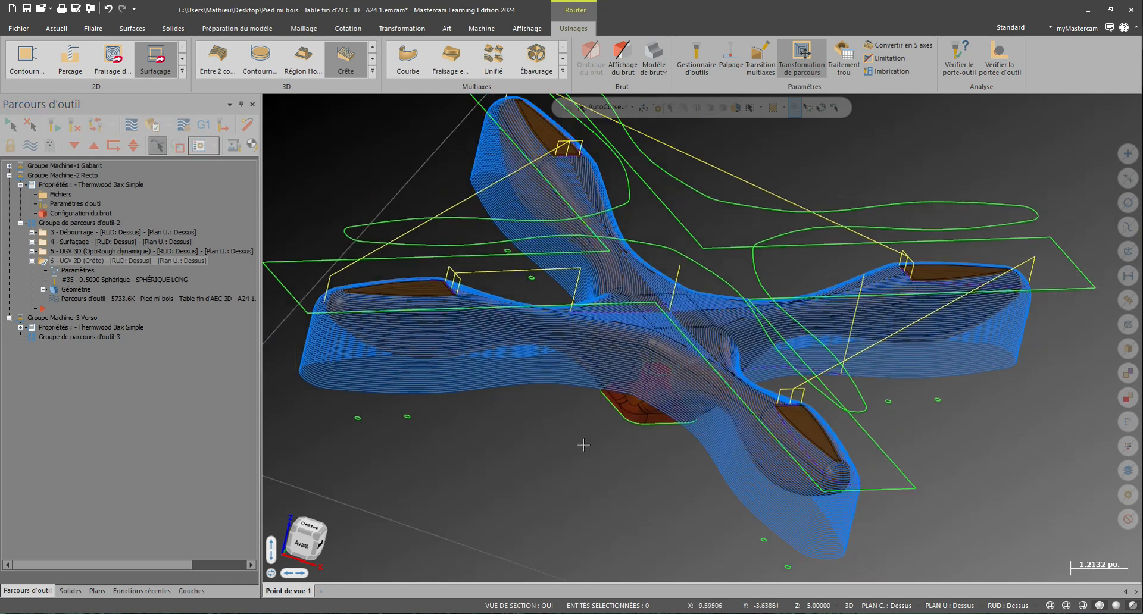
{"action": "left_click", "coordinate": [33, 260]}
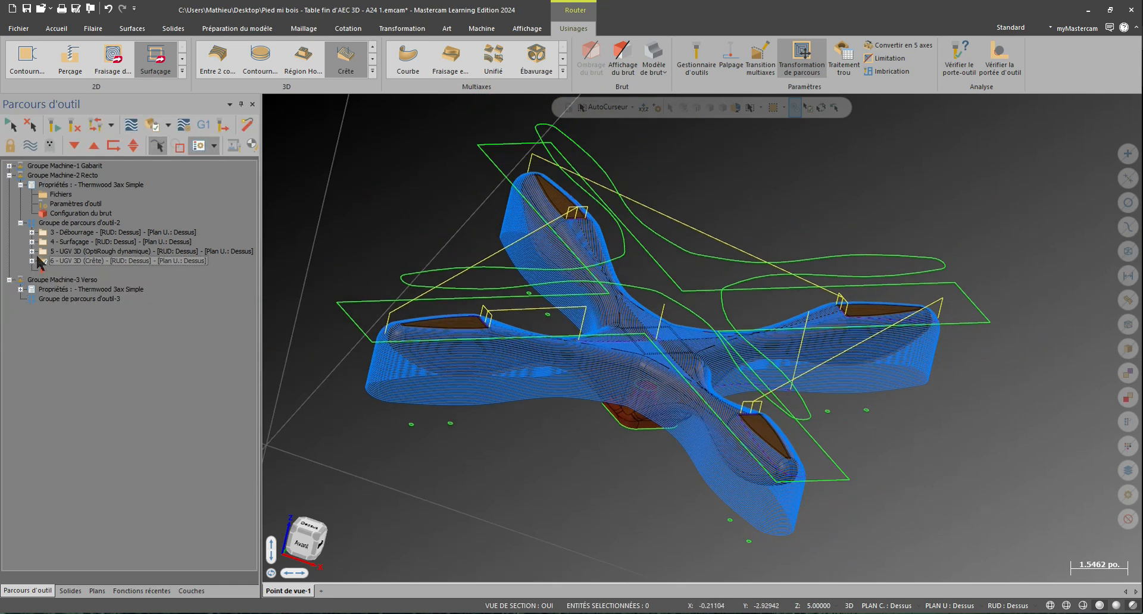
{"action": "right_click_drag", "start_coordinate": [100, 266], "coordinate": [111, 272]}
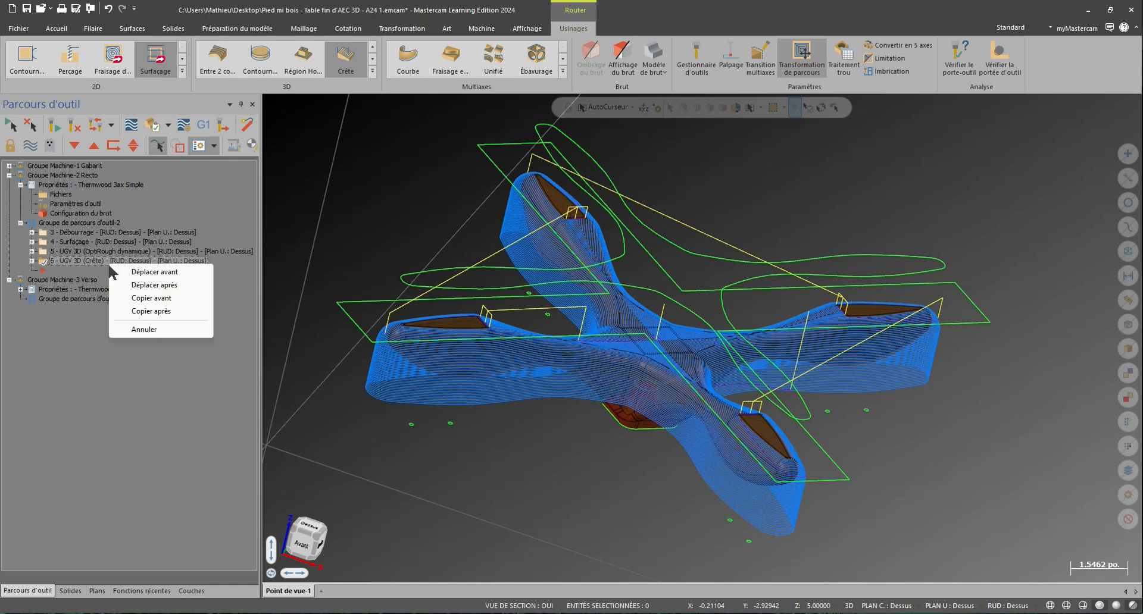
{"action": "left_click", "coordinate": [187, 299]}
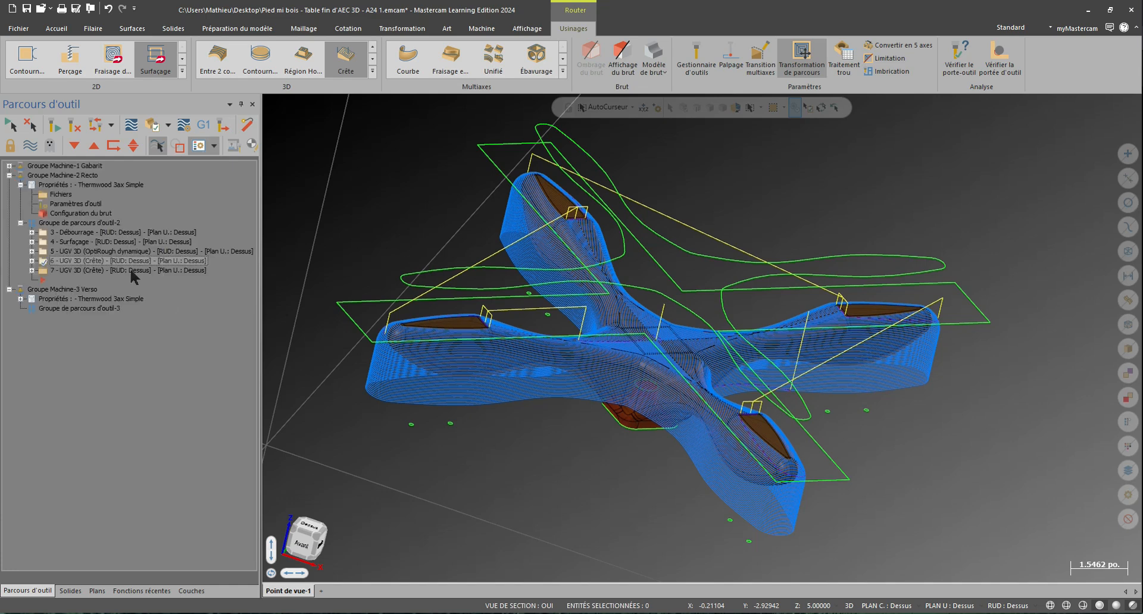
Step: Set the stepover of the first Crête operation to 0.25 in its cut parameters
{"action": "left_click", "coordinate": [31, 261]}
{"action": "left_click", "coordinate": [58, 269]}
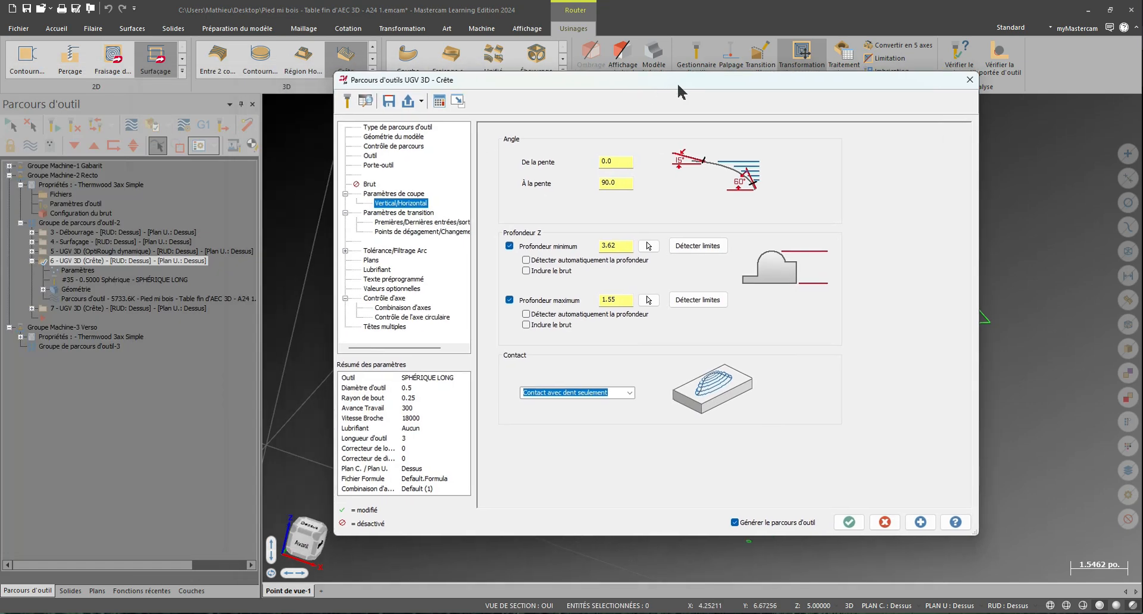
{"action": "left_click", "coordinate": [388, 195]}
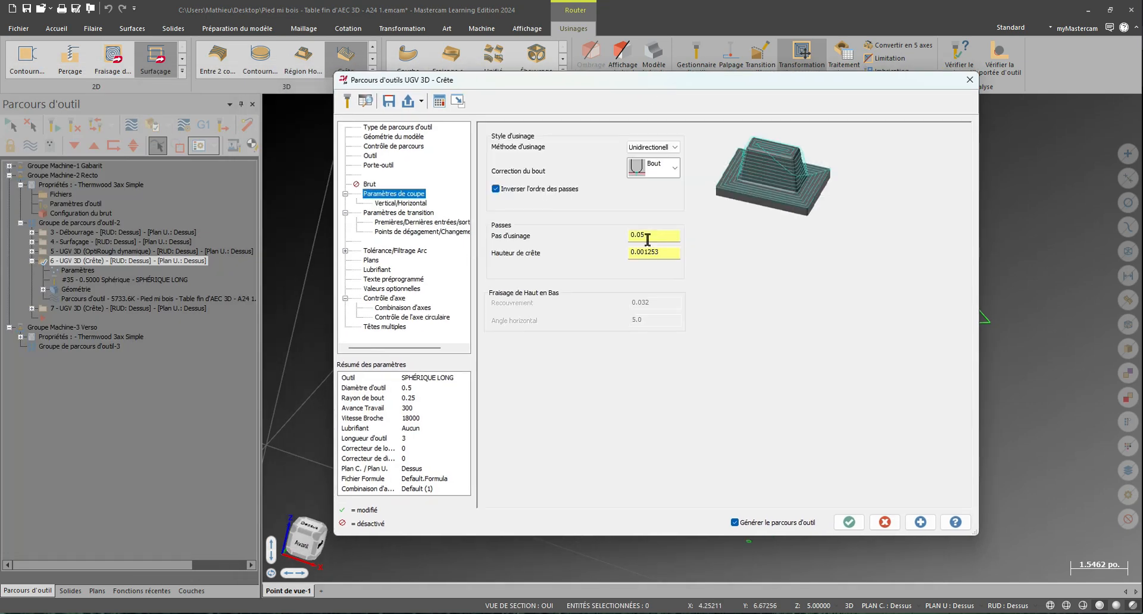
{"action": "double_click", "coordinate": [646, 235]}
{"action": "type", "text": "0.25"}
{"action": "key", "text": "Return"}
Step: Set the wall and floor stock allowances of the first Crête operation's machining geometry to 1/16
{"action": "left_click", "coordinate": [405, 137]}
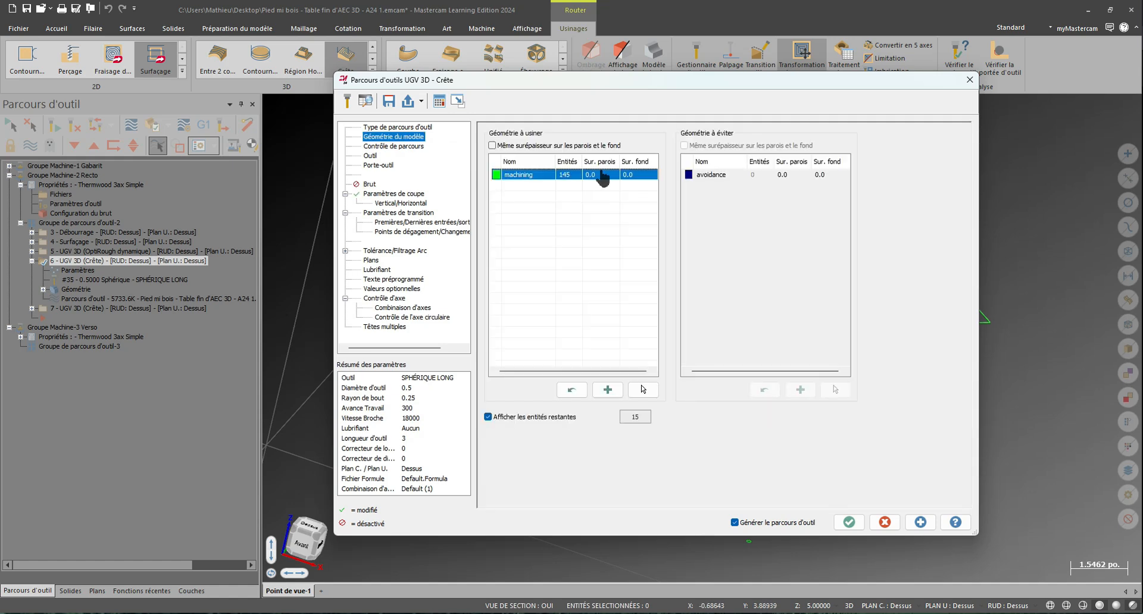
{"action": "double_click", "coordinate": [587, 175]}
{"action": "type", "text": "1/16"}
{"action": "key", "text": "Return"}
{"action": "double_click", "coordinate": [637, 174]}
{"action": "type", "text": "1/16"}
{"action": "key", "text": "Return"}
Step: Increase the containment boundary offset distance of the first Crête operation and regenerate its toolpath
{"action": "left_click", "coordinate": [405, 146]}
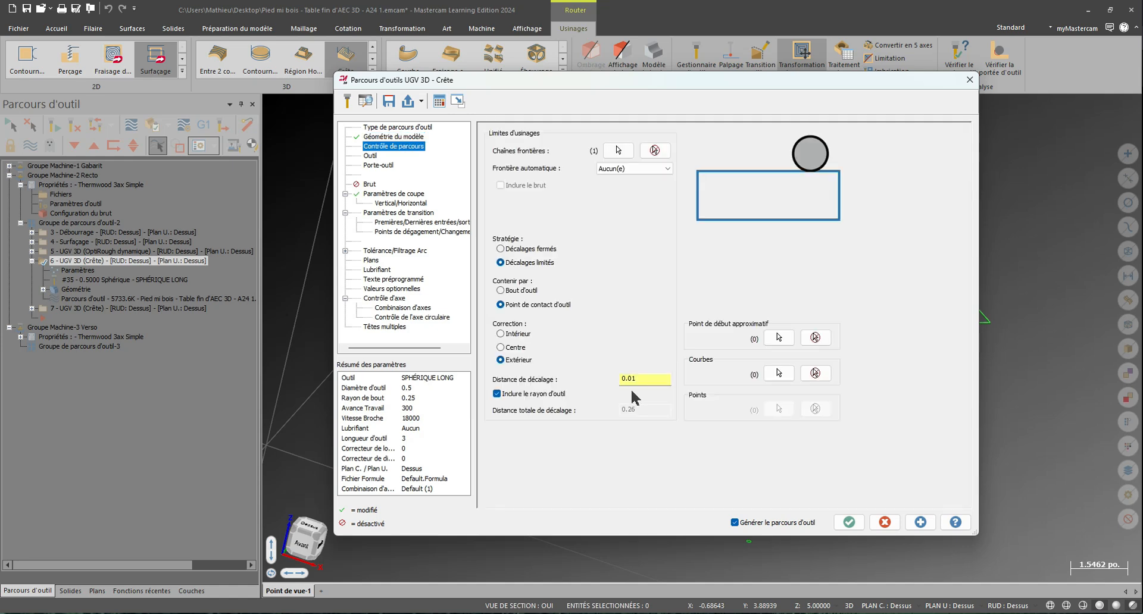
{"action": "left_click", "coordinate": [651, 378]}
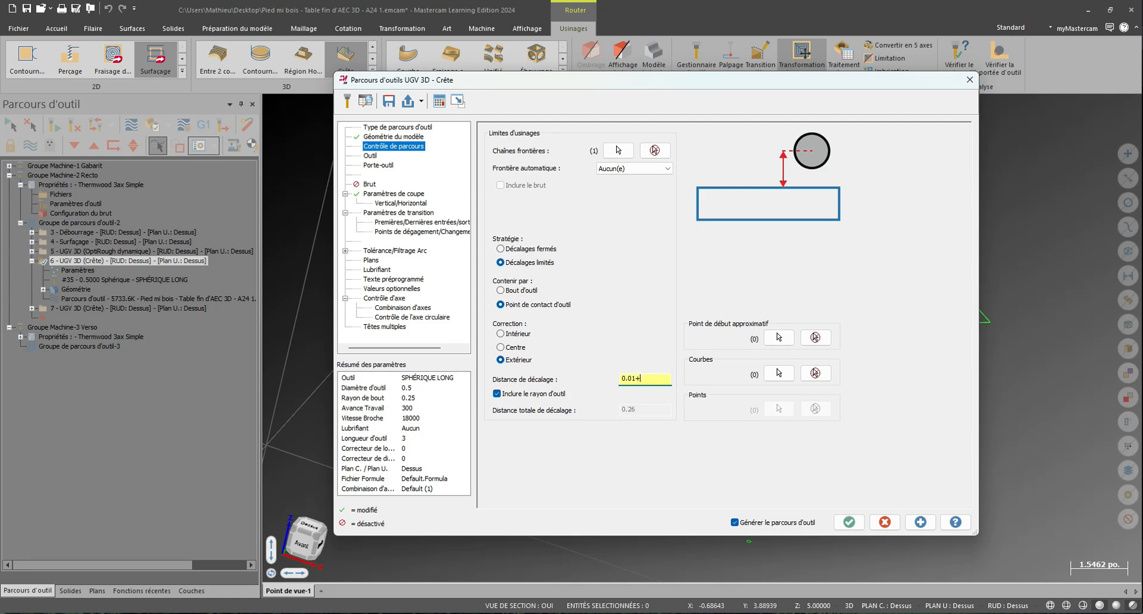
{"action": "key", "text": "Return"}
{"action": "left_click", "coordinate": [855, 522]}
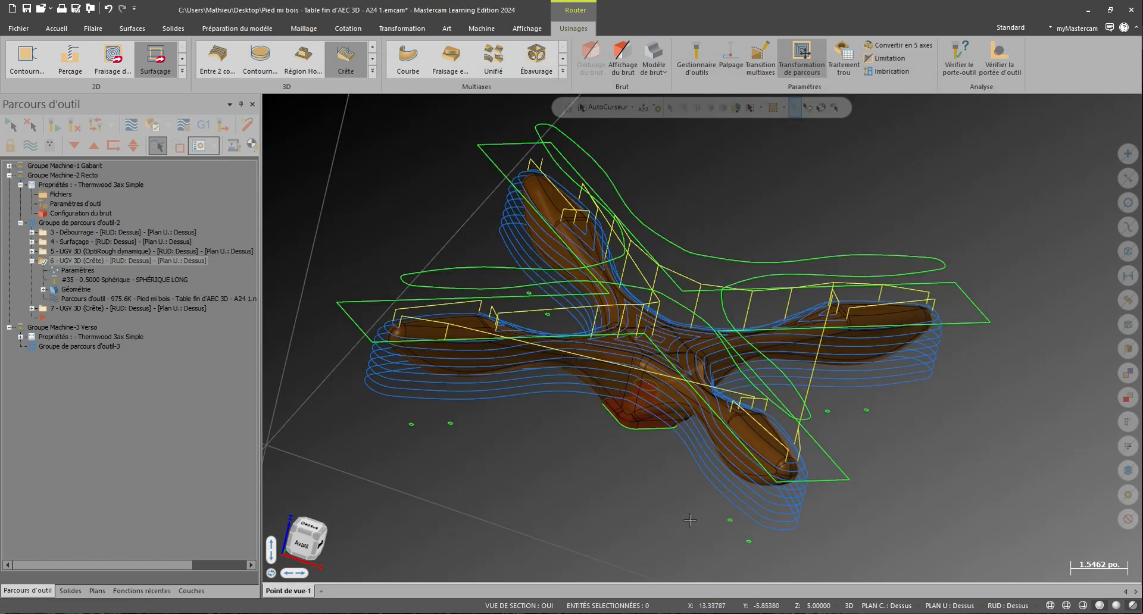
Step: Select all operations of the front-side toolpath group and open them in the verification simulator with a stop at each operation change
{"action": "middle_click_drag", "start_coordinate": [827, 529], "coordinate": [643, 554]}
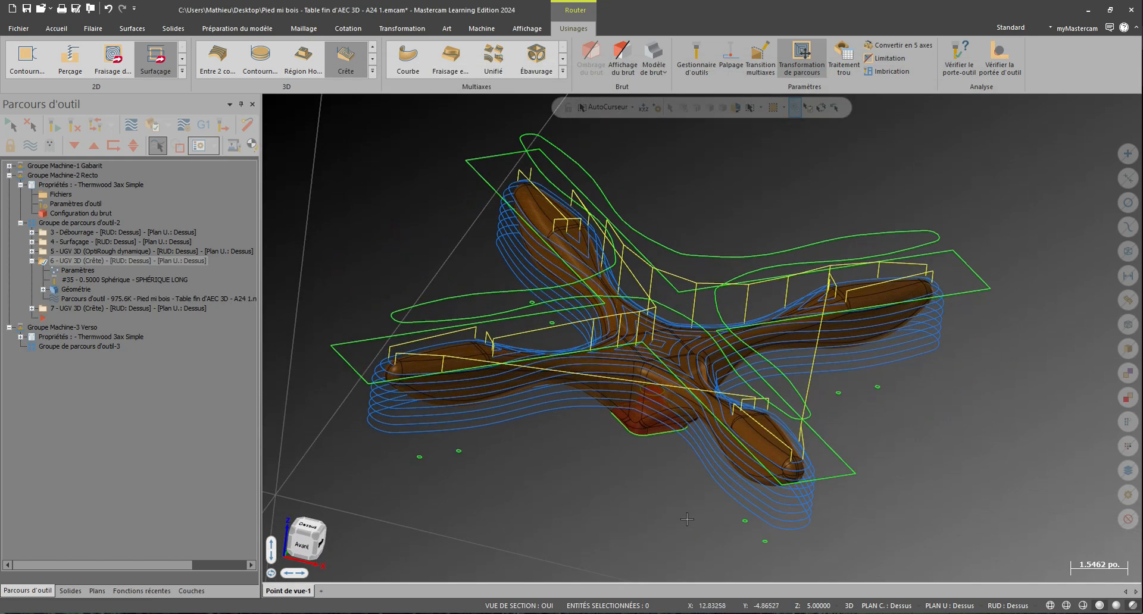
{"action": "left_click", "coordinate": [31, 261]}
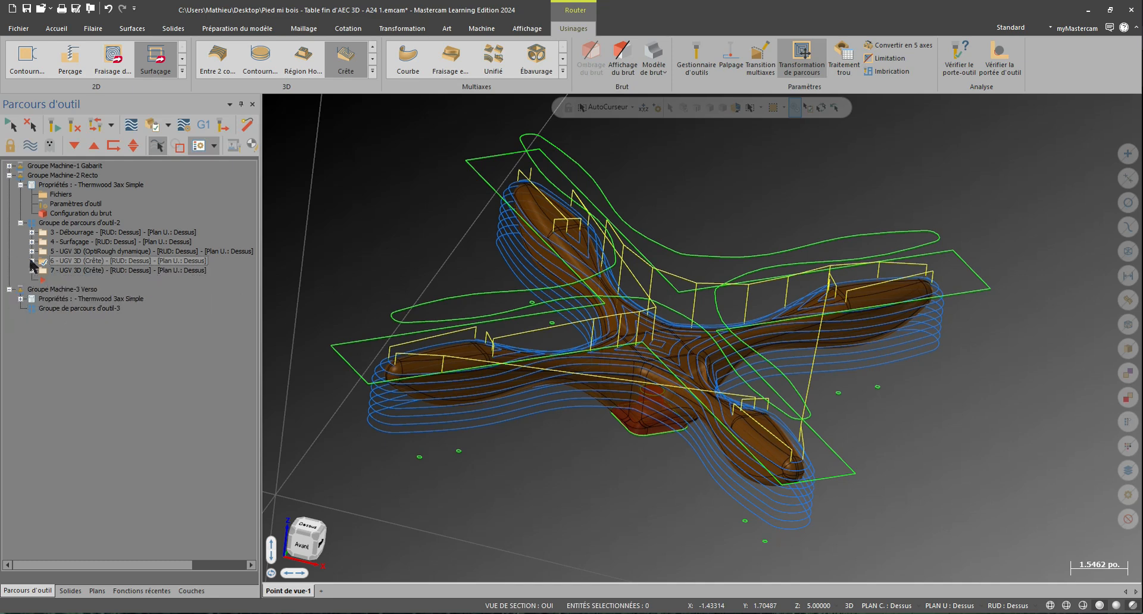
{"action": "left_click", "coordinate": [69, 223]}
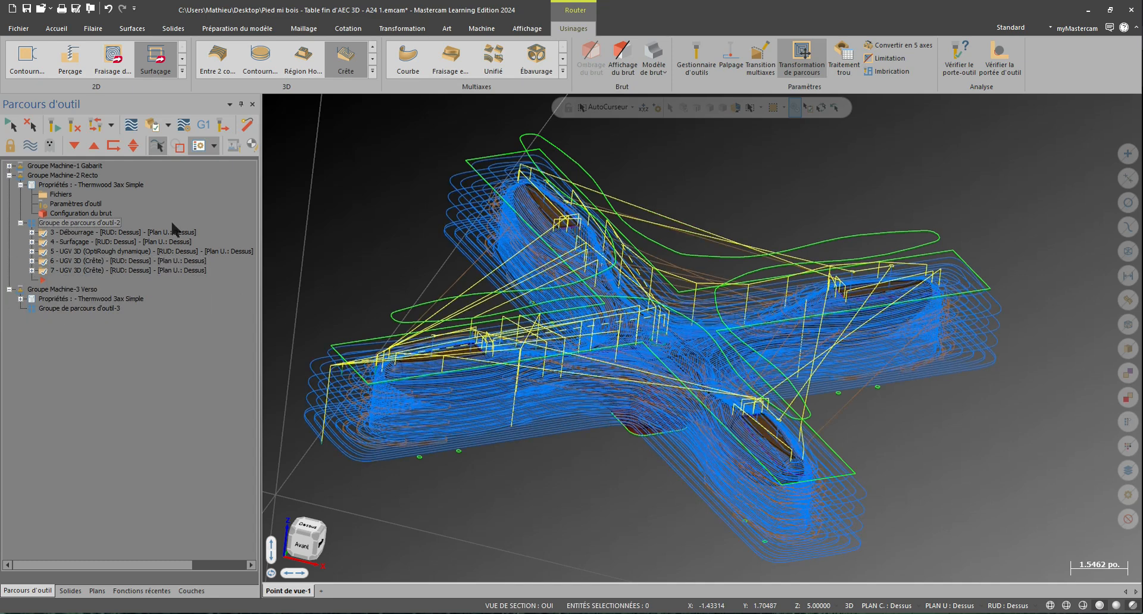
{"action": "left_click", "coordinate": [151, 126]}
{"action": "left_click", "coordinate": [166, 76]}
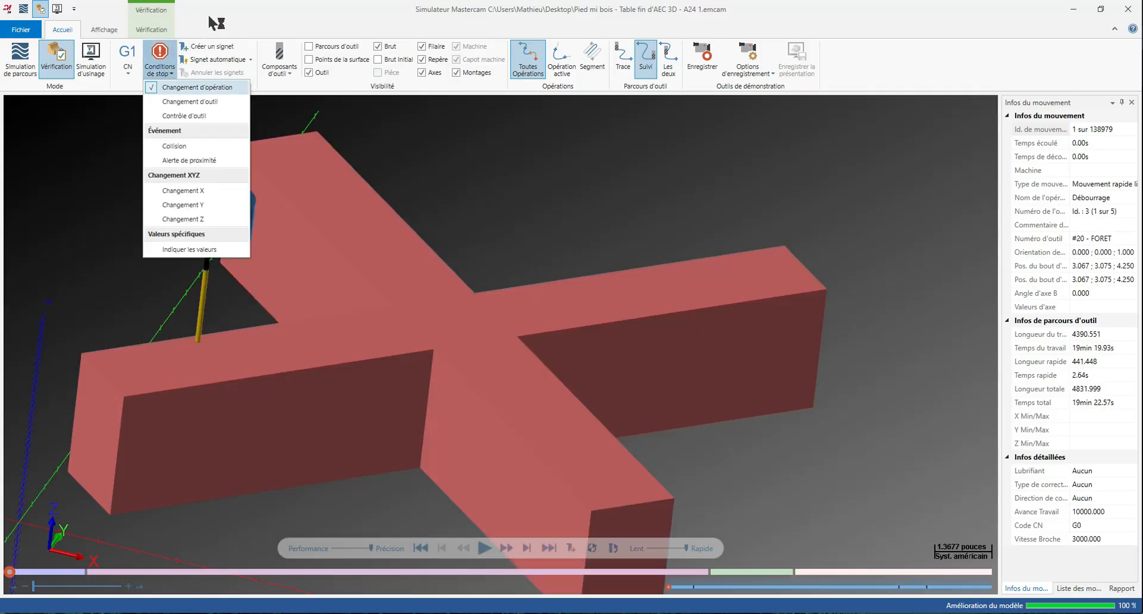
{"action": "left_click", "coordinate": [151, 29]}
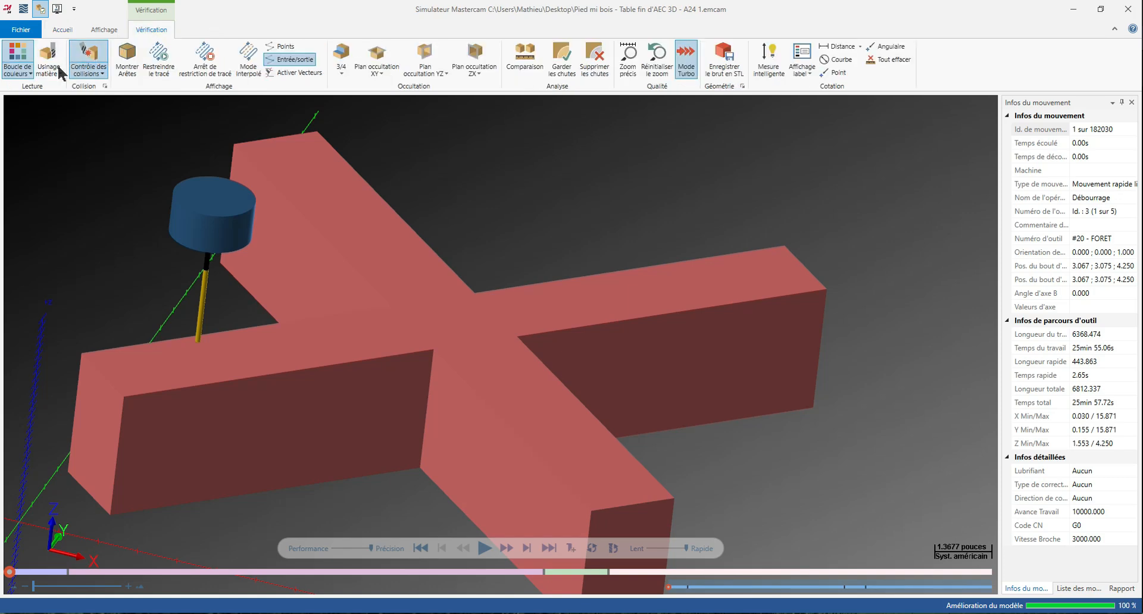
Step: Run the material-removal verification through the Débourrage, Surfaçage and OptiRough dynamique operations
{"action": "left_click", "coordinate": [485, 548]}
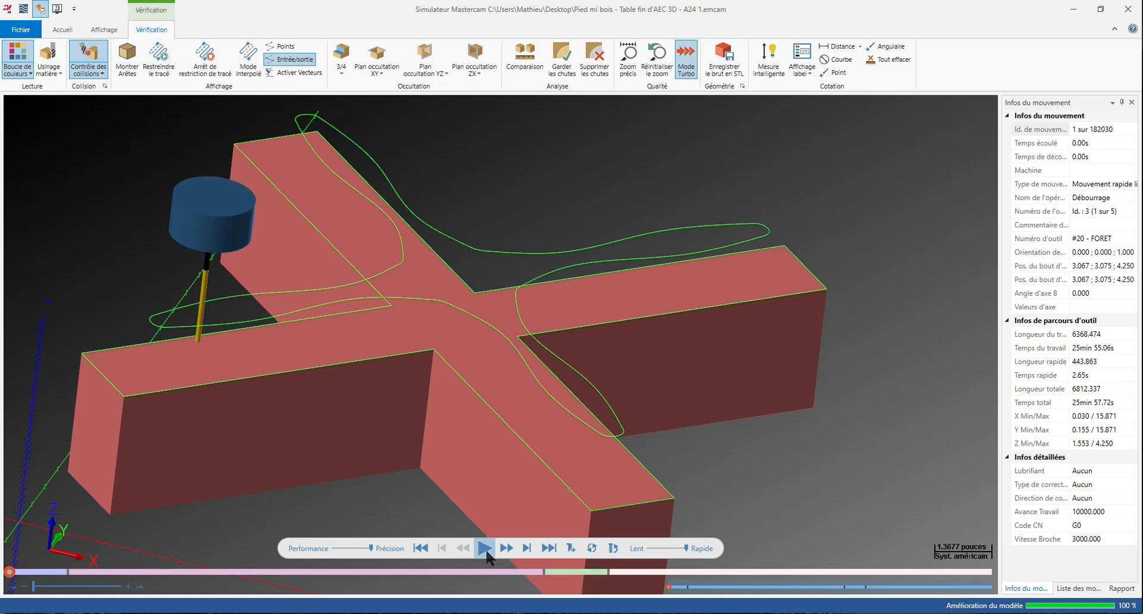
{"action": "left_click", "coordinate": [485, 548]}
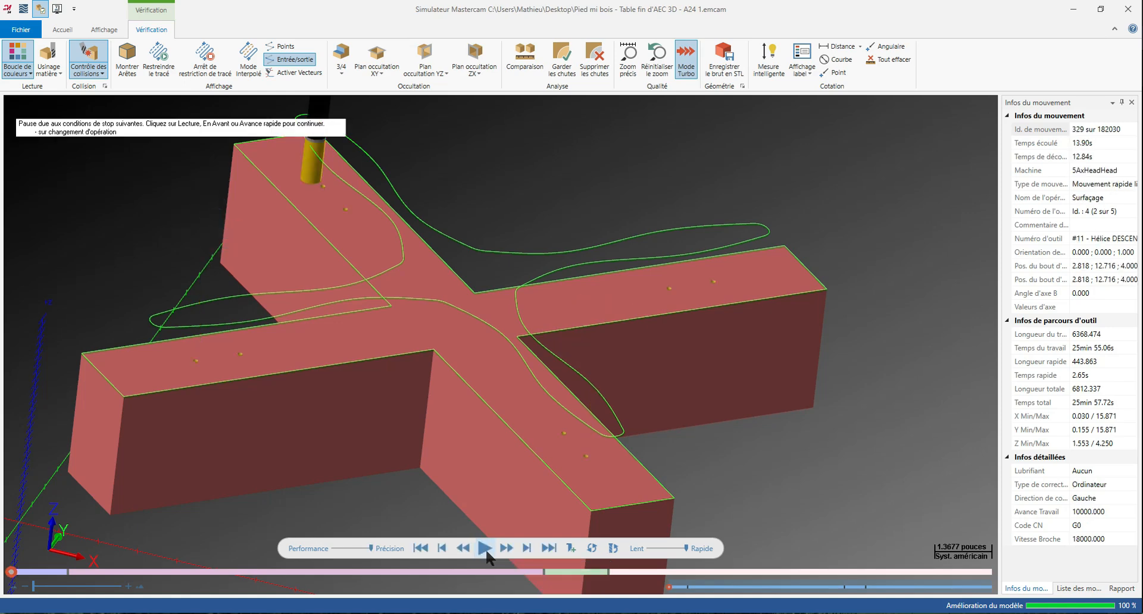
{"action": "left_click", "coordinate": [485, 549]}
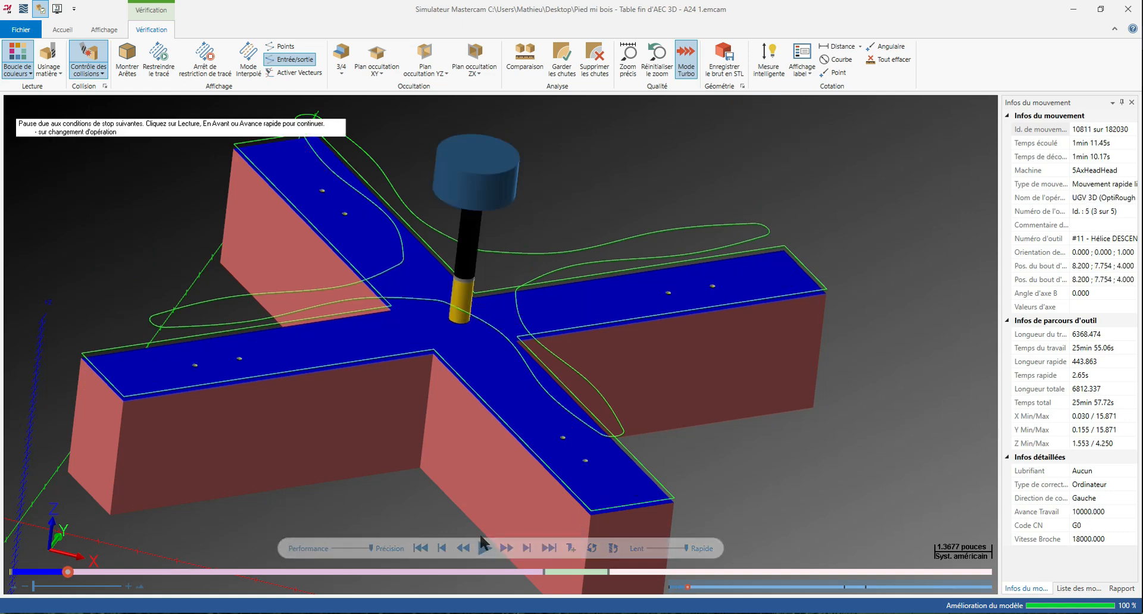
{"action": "left_click", "coordinate": [482, 540]}
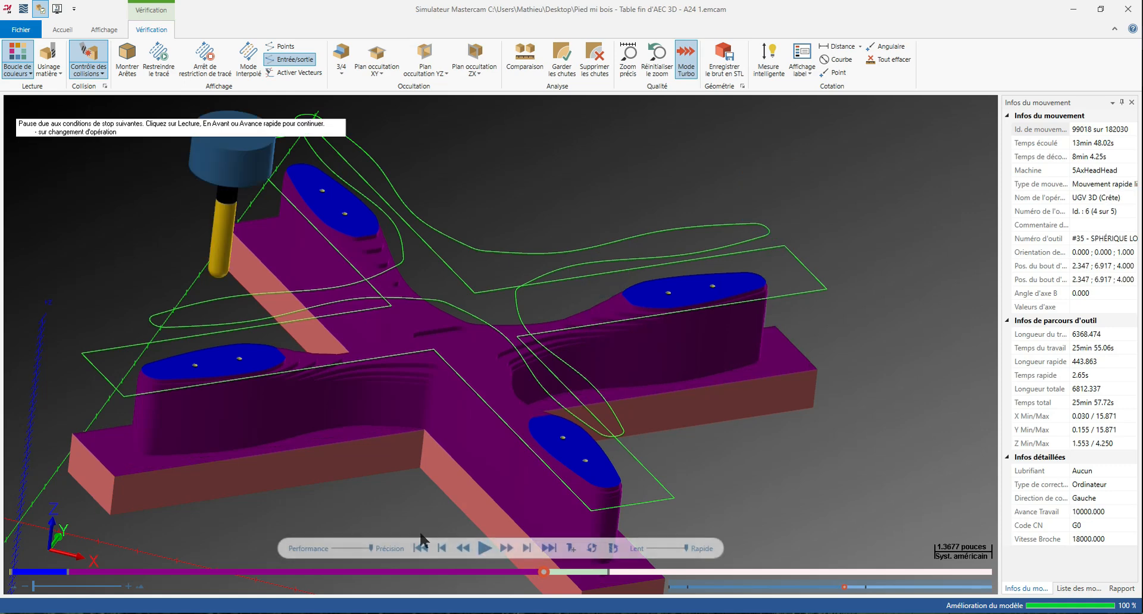
Step: Simulate the first Crête operation with 1/16 stock at a reduced speed, raising the speed moderately during playback
{"action": "left_click", "coordinate": [484, 547]}
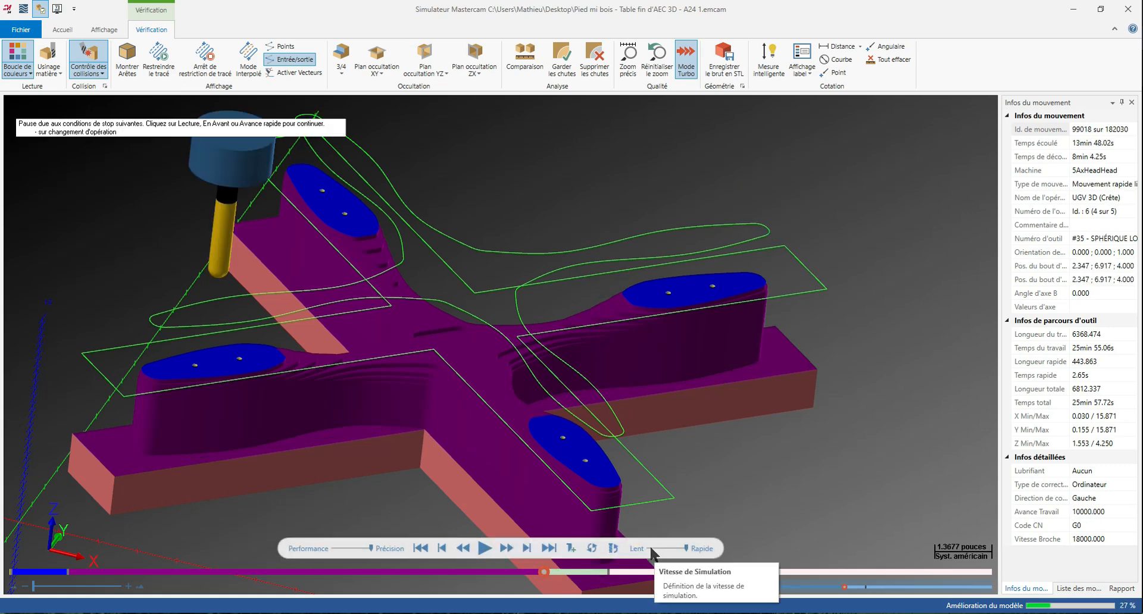
{"action": "left_click", "coordinate": [650, 549]}
{"action": "left_click", "coordinate": [483, 551]}
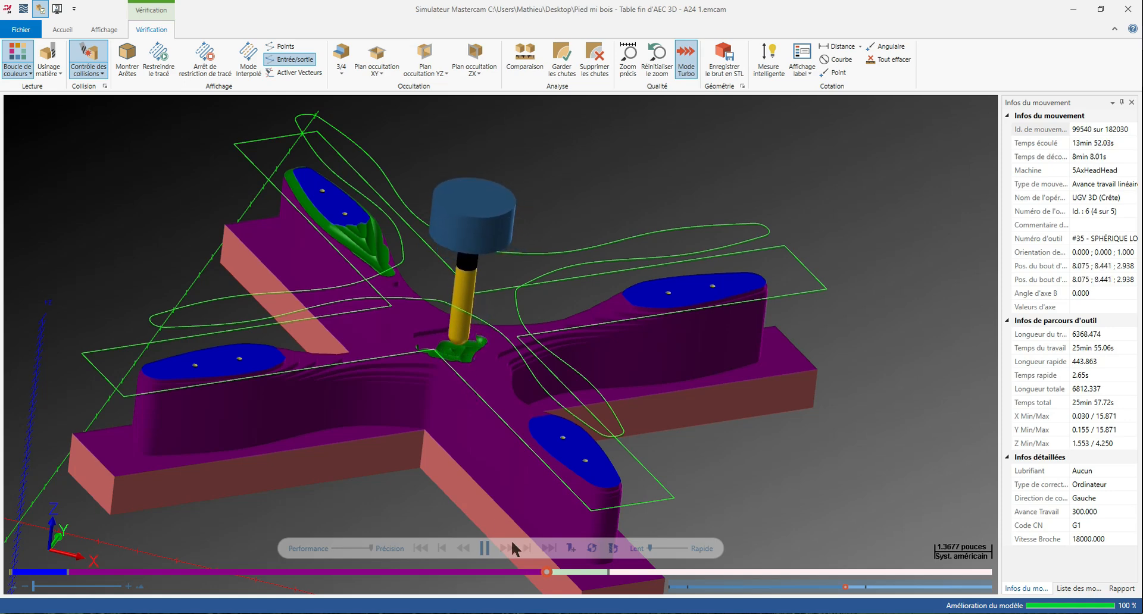
{"action": "left_click_drag", "start_coordinate": [650, 548], "coordinate": [659, 548]}
{"action": "left_click", "coordinate": [670, 549]}
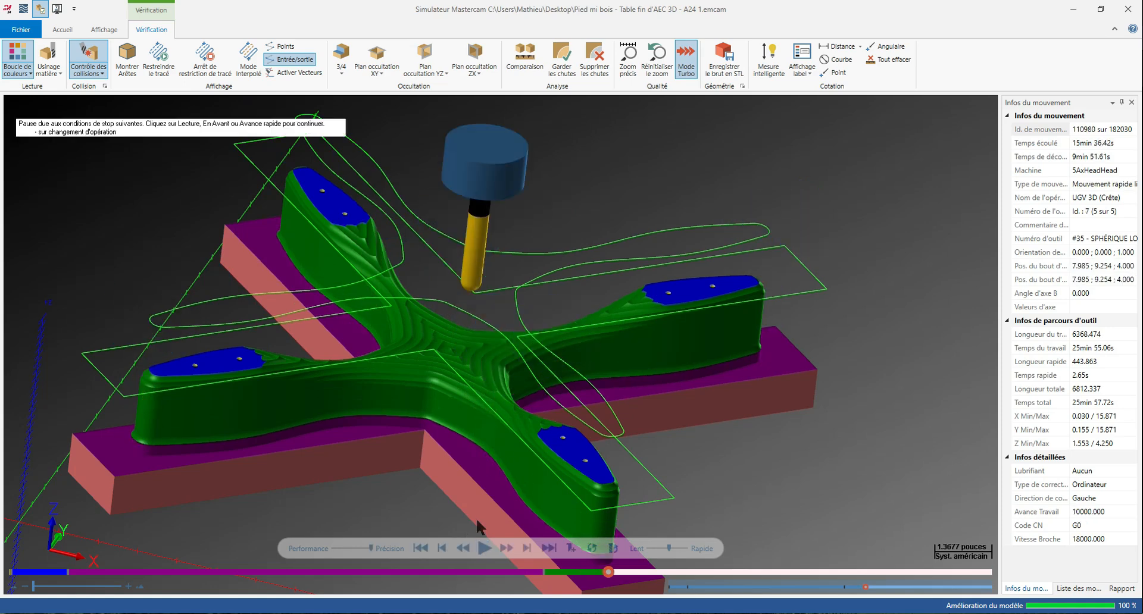
Step: Simulate the final Crête finishing operation to its end, inspect the machined leg, and close the simulator
{"action": "left_click", "coordinate": [483, 554]}
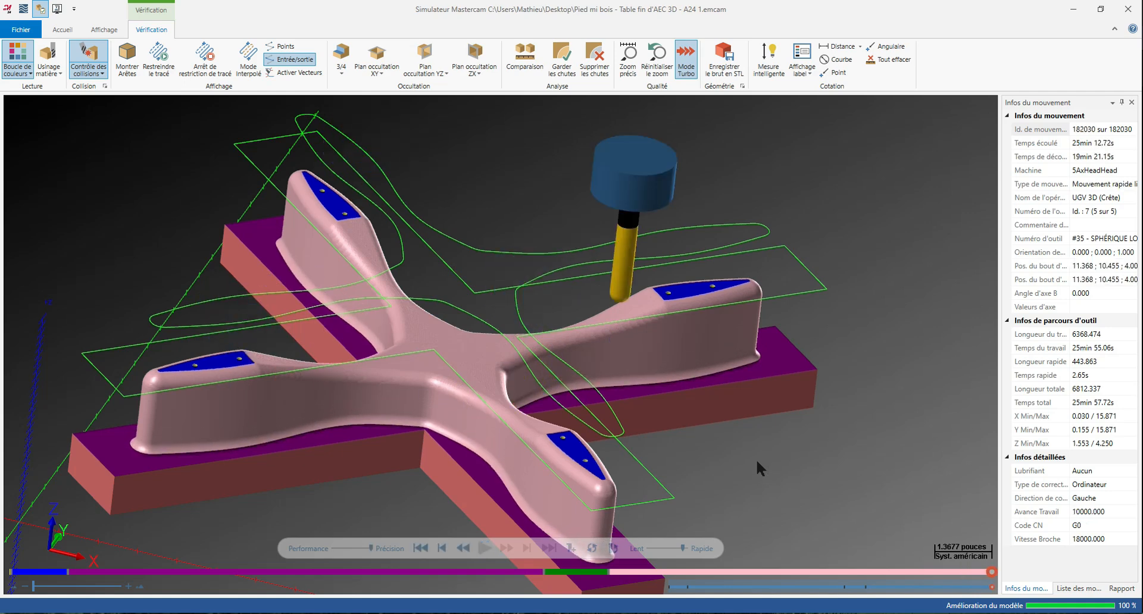
{"action": "scroll", "coordinate": [591, 466], "scroll_direction": "up", "scroll_amount": 5}
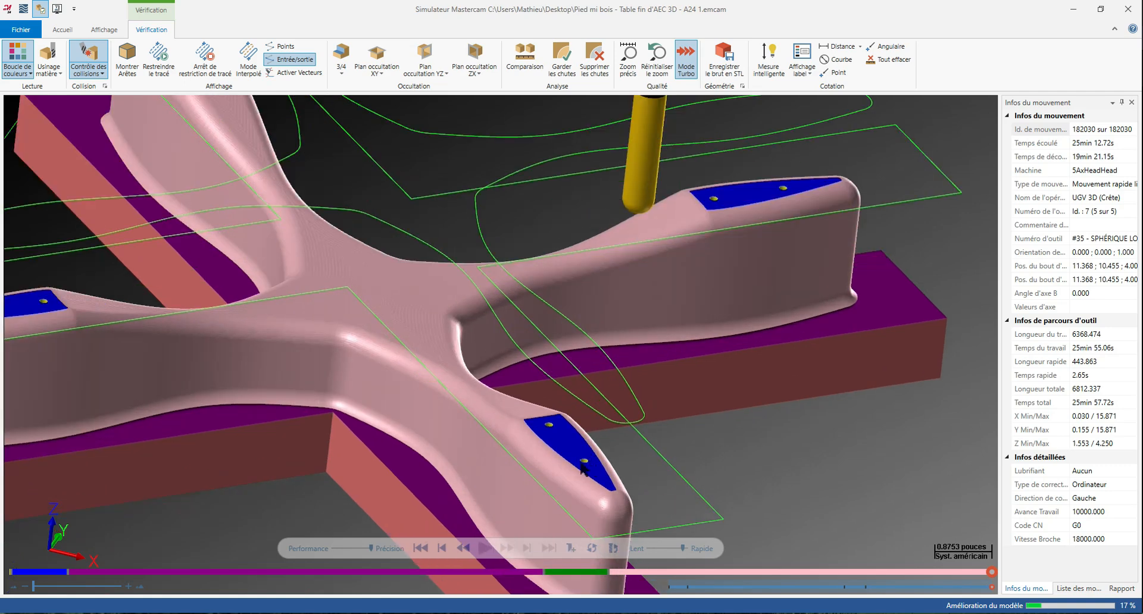
{"action": "scroll", "coordinate": [695, 402], "scroll_direction": "down", "scroll_amount": 6}
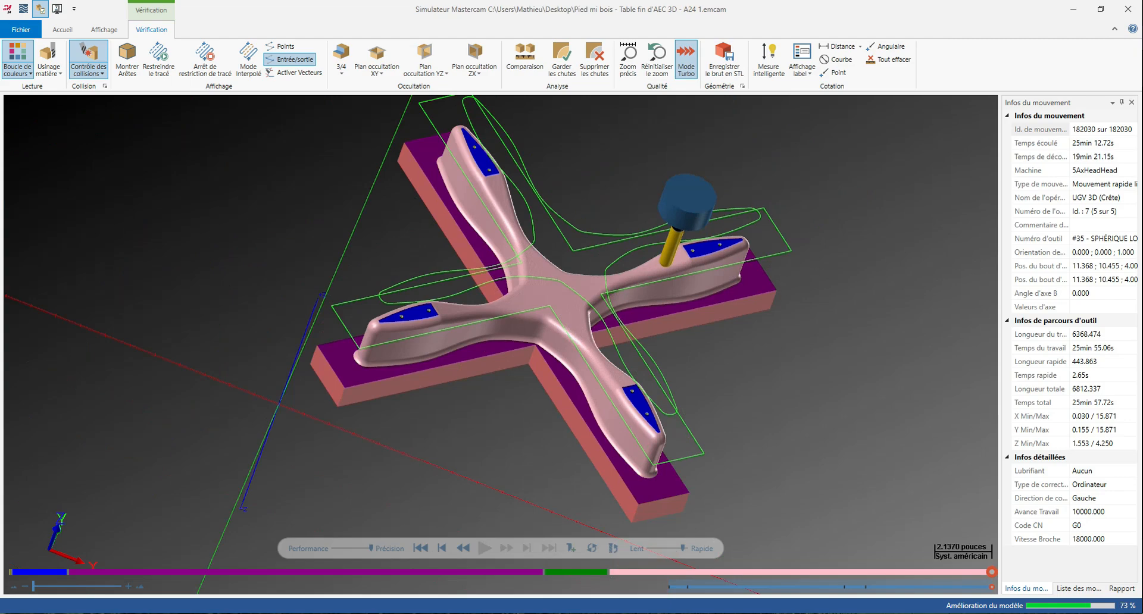
{"action": "left_click", "coordinate": [1127, 9]}
{"action": "right_click", "coordinate": [496, 301]}
{"action": "left_click", "coordinate": [531, 377]}
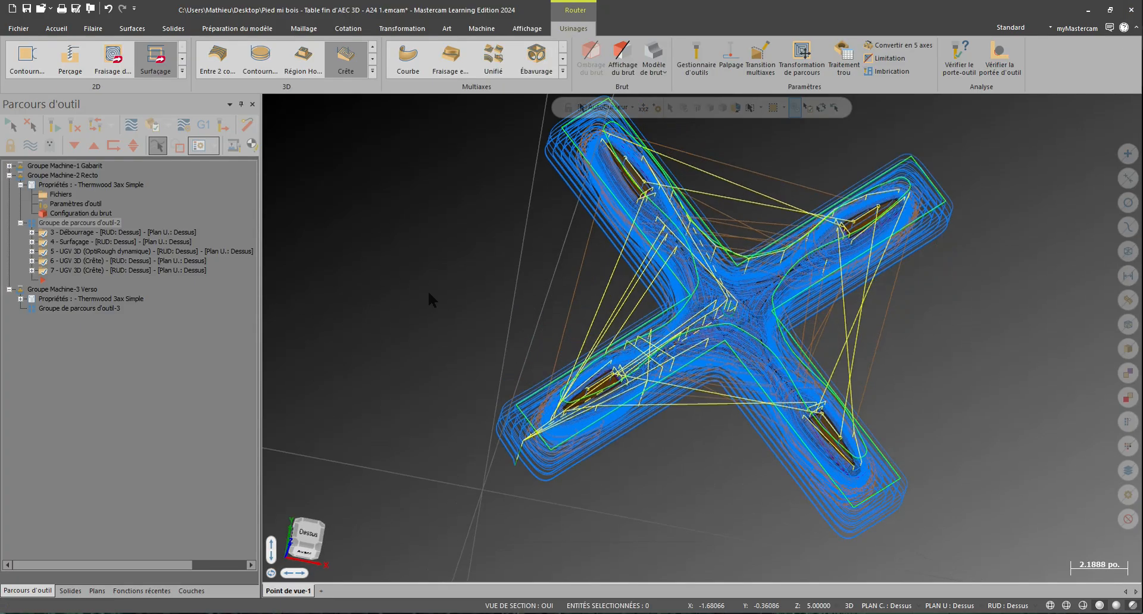
Step: Save the part file and hide the displayed toolpaths of the front-side (Recto) operations
{"action": "right_click", "coordinate": [424, 272]}
{"action": "left_click", "coordinate": [470, 319]}
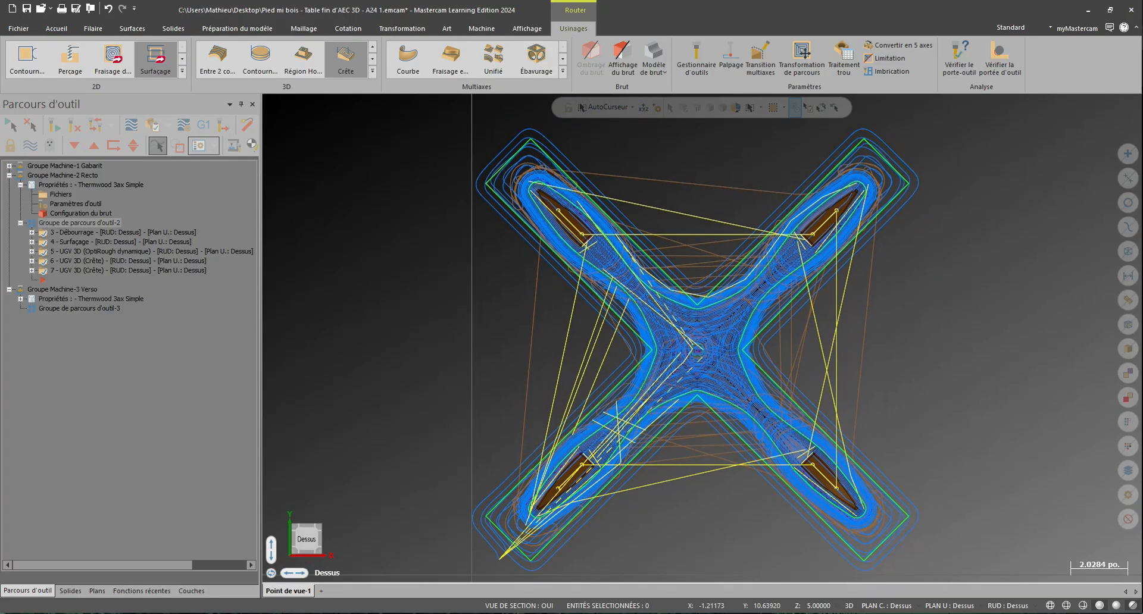
{"action": "left_click", "coordinate": [26, 8]}
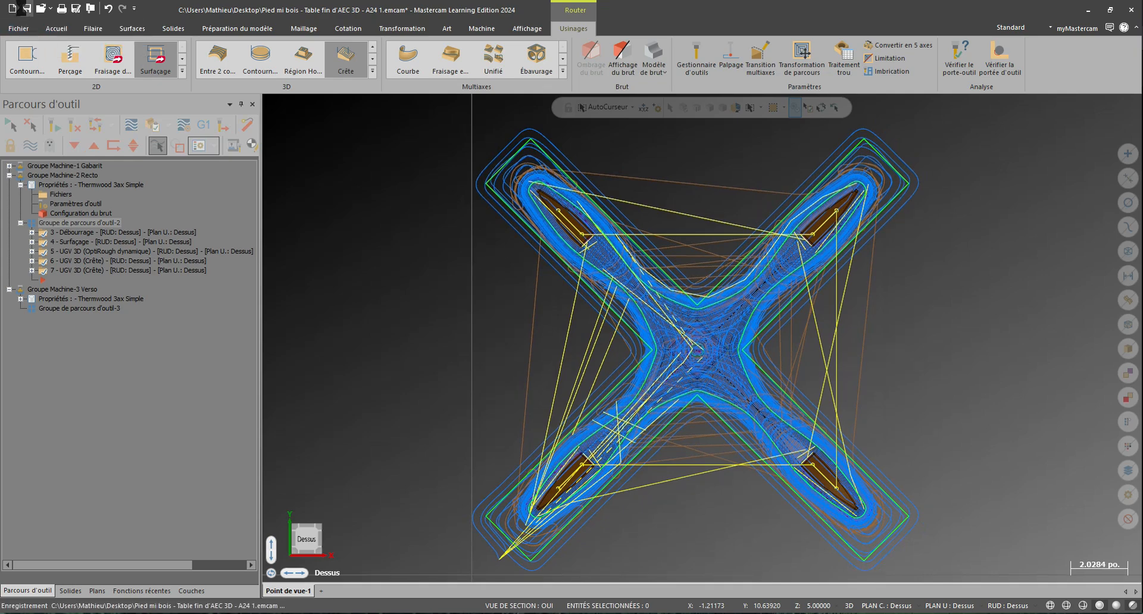
{"action": "middle_click_drag", "start_coordinate": [327, 308], "coordinate": [419, 256]}
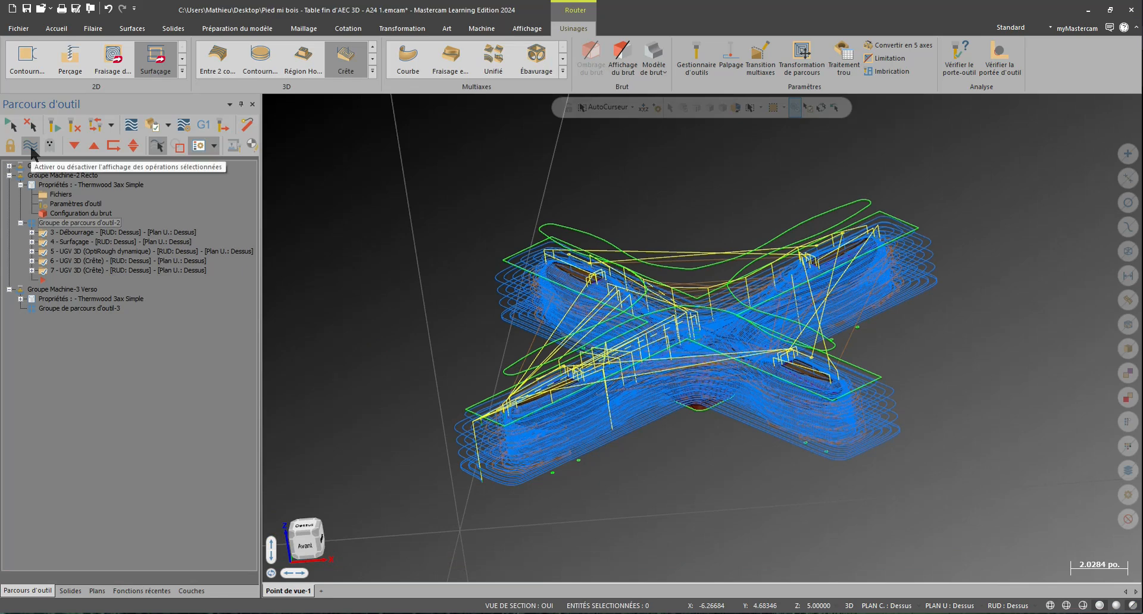
{"action": "left_click", "coordinate": [31, 147]}
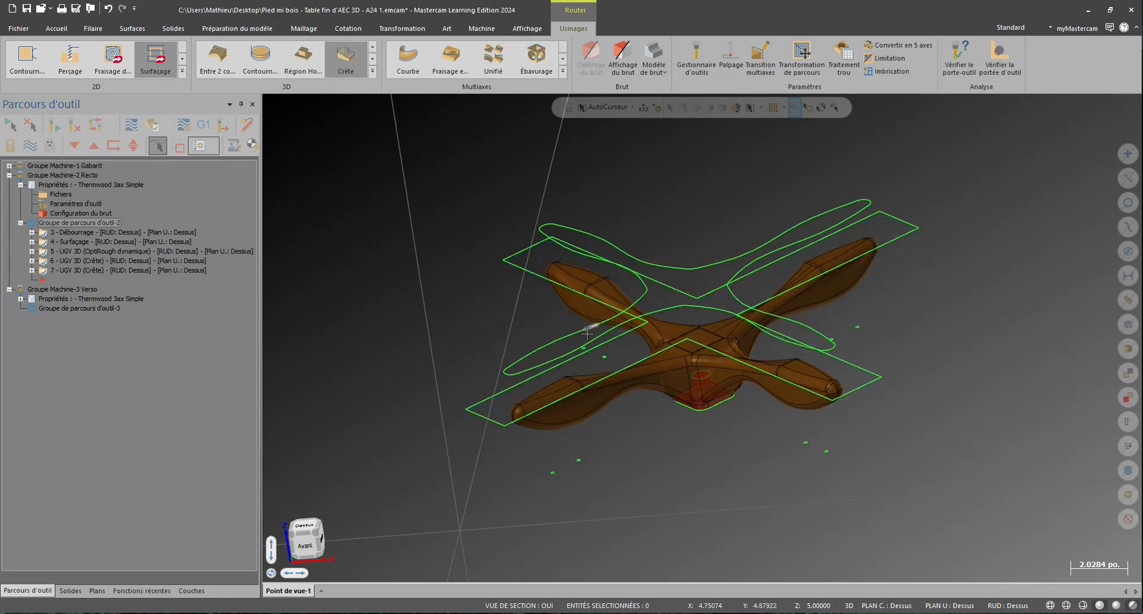
Step: Verify all front-side operations to the end and save the machined stock to the desktop as "Pied mi bois - Table fin d'AEC 3D - A24 1.stl"
{"action": "left_click", "coordinate": [154, 126]}
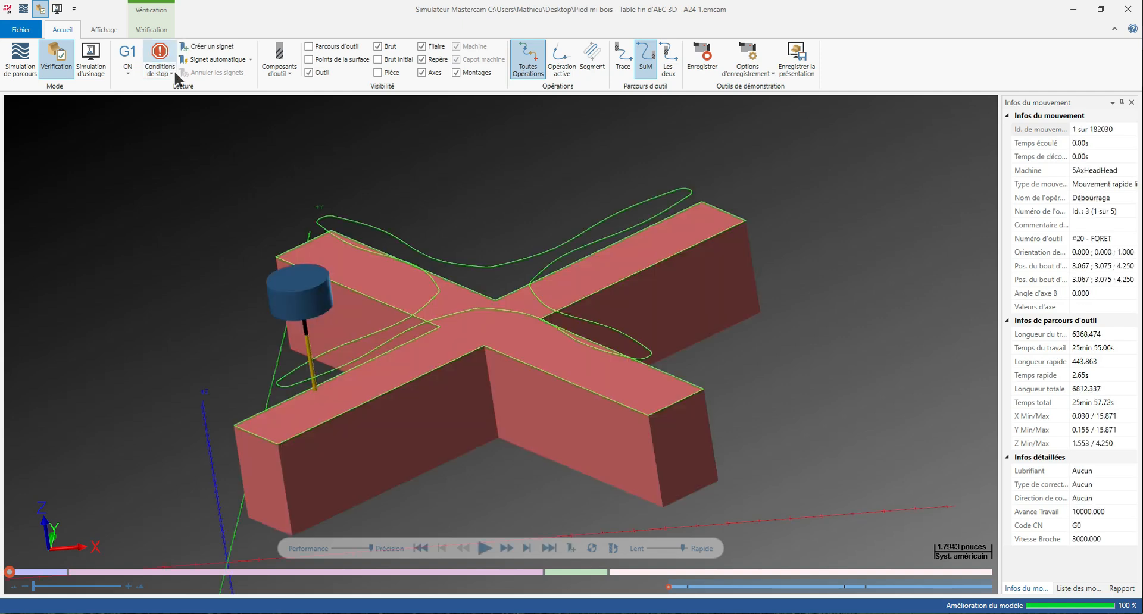
{"action": "left_click", "coordinate": [548, 550]}
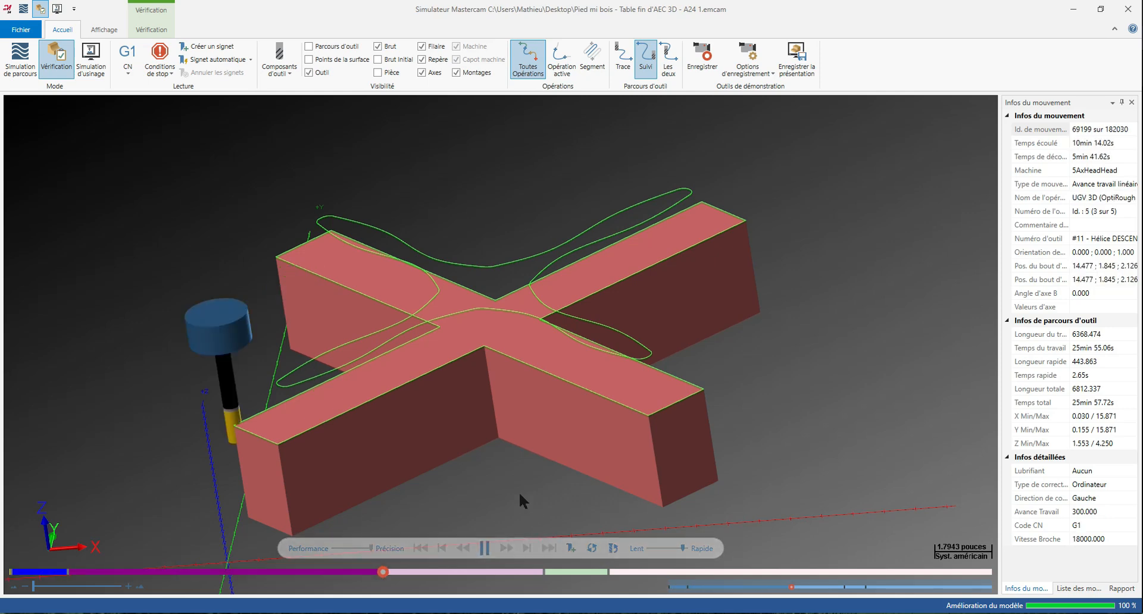
{"action": "left_click", "coordinate": [156, 27]}
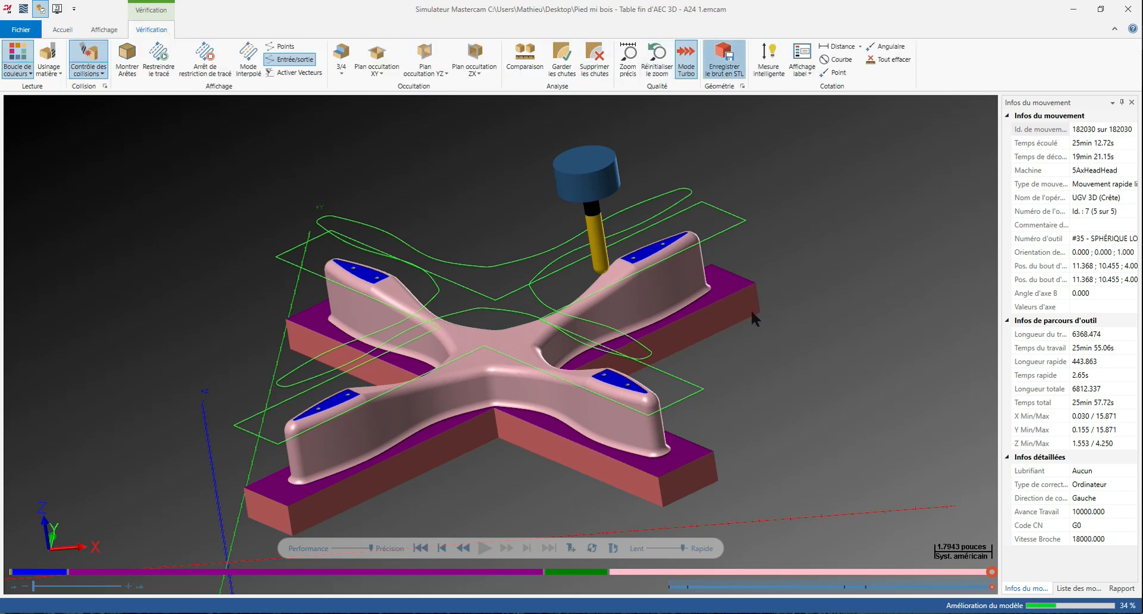
{"action": "left_click", "coordinate": [724, 60]}
{"action": "left_click", "coordinate": [317, 236]}
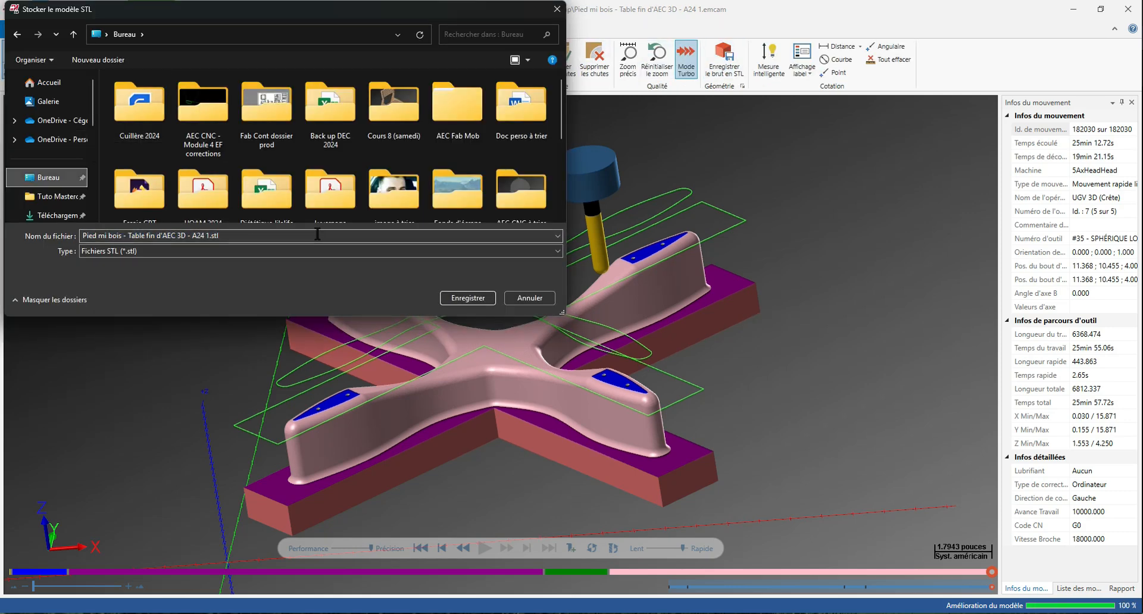
{"action": "left_click", "coordinate": [468, 297]}
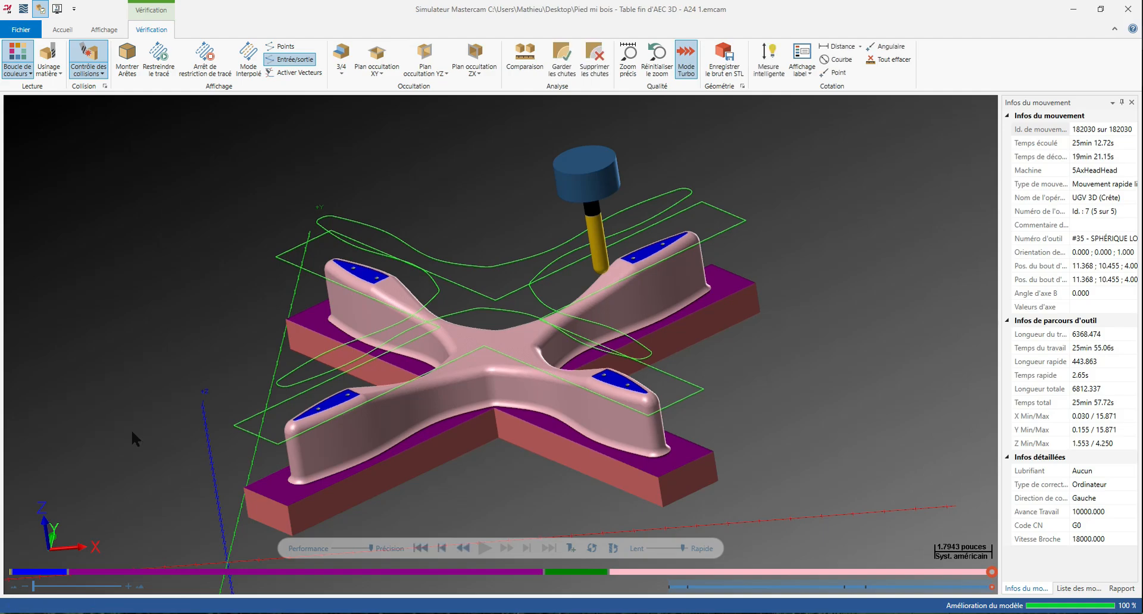
{"action": "left_click", "coordinate": [1123, 10]}
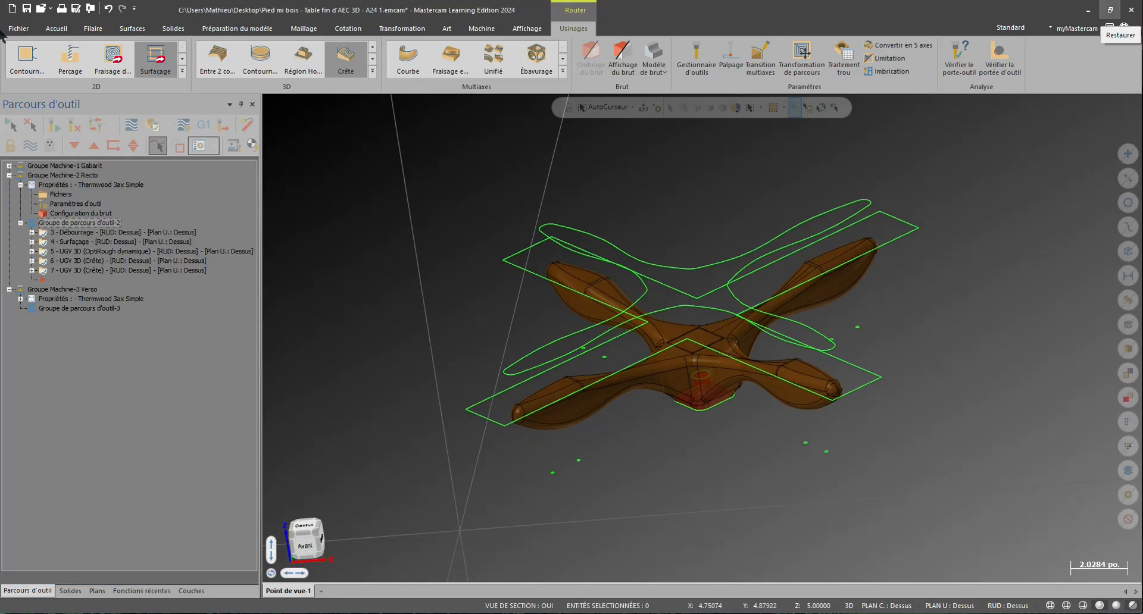
Step: Add the STL file "Pied mi bois - Table fin d'AEC 3D - A24 1.stl" from the desktop to the current part
{"action": "left_click", "coordinate": [18, 29]}
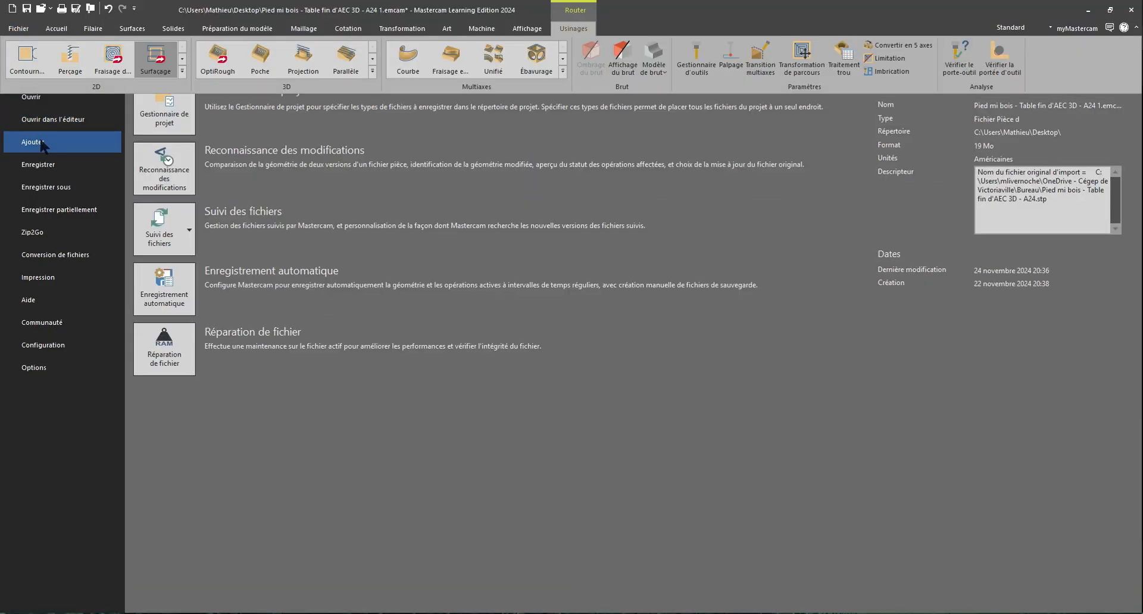
{"action": "left_click", "coordinate": [41, 144]}
{"action": "left_click", "coordinate": [575, 249]}
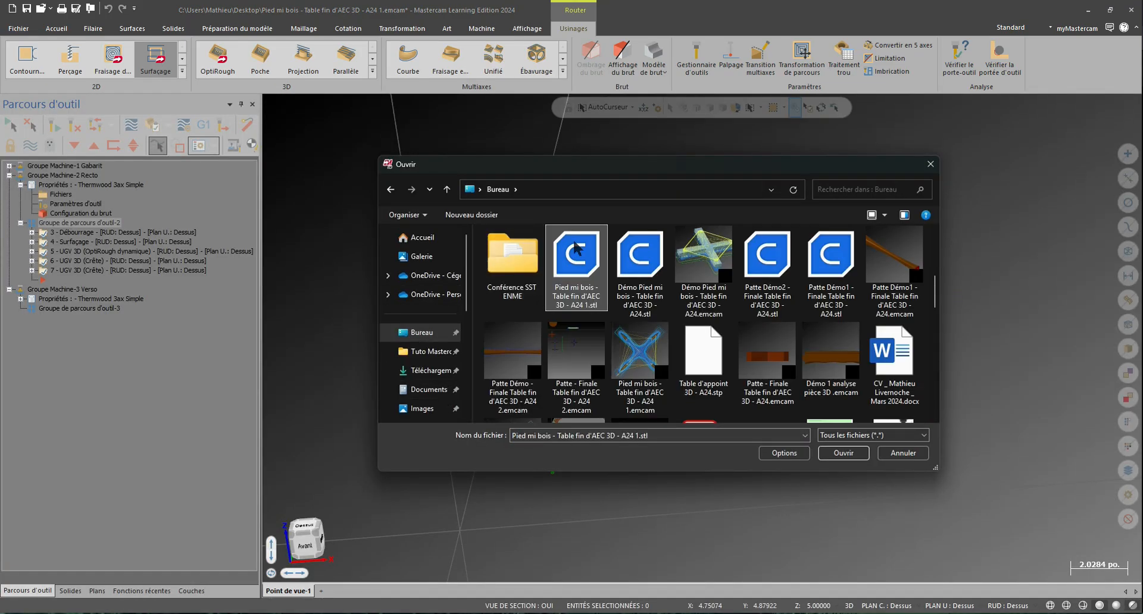
{"action": "double_click", "coordinate": [576, 249]}
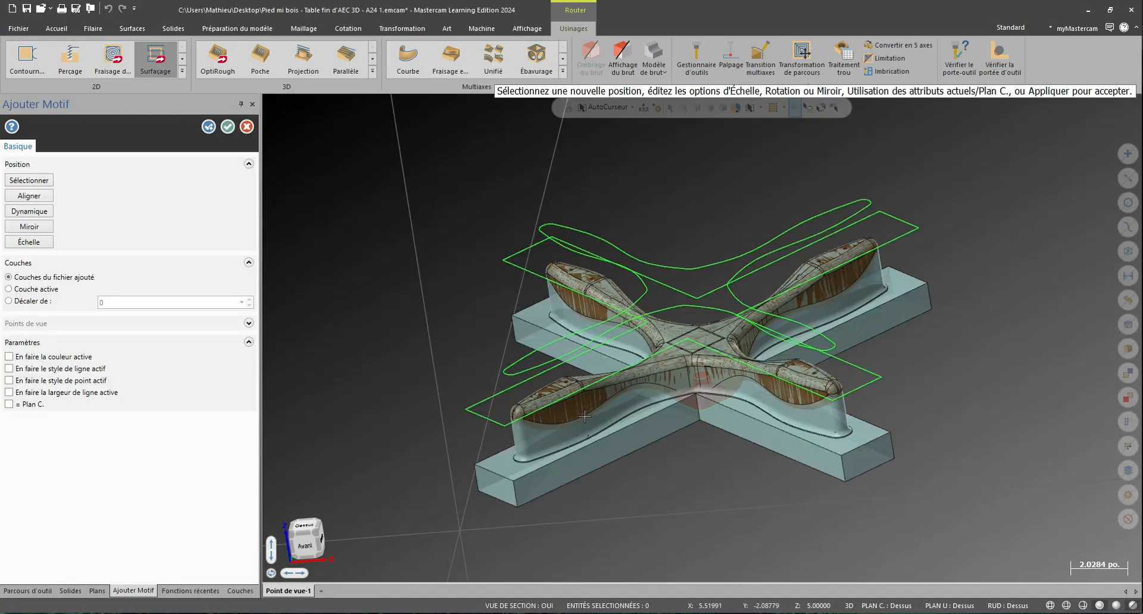
{"action": "scroll", "coordinate": [584, 417], "scroll_direction": "up", "scroll_amount": 5}
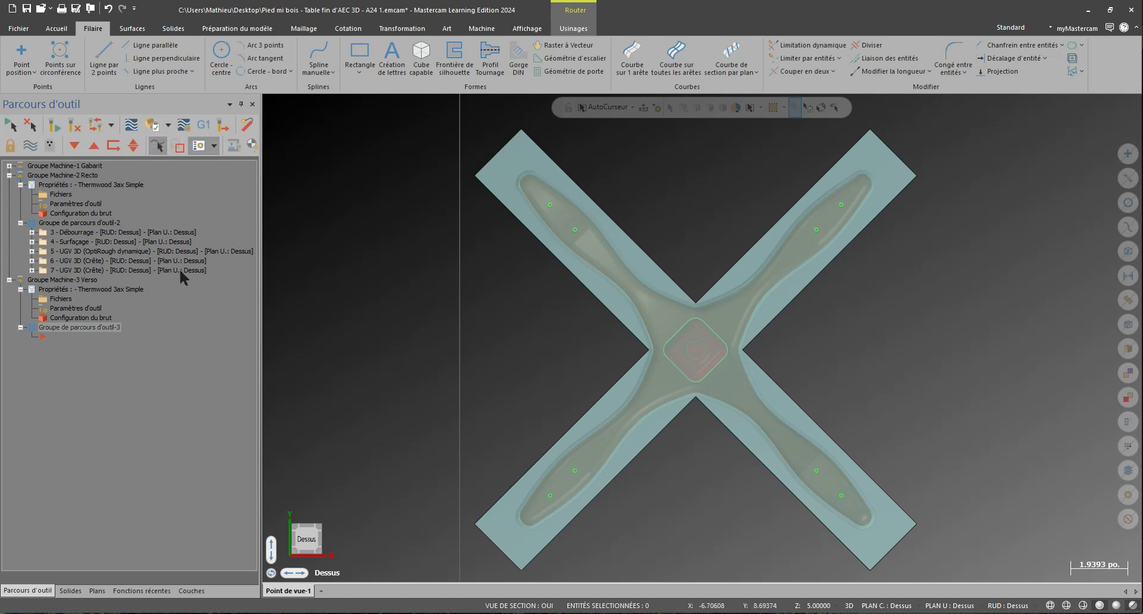
Step: Copy operations 4 to 7 from the Recto group into the Verso toolpath group, reusing the existing tool, and collapse the Recto group
{"action": "left_click", "coordinate": [108, 271]}
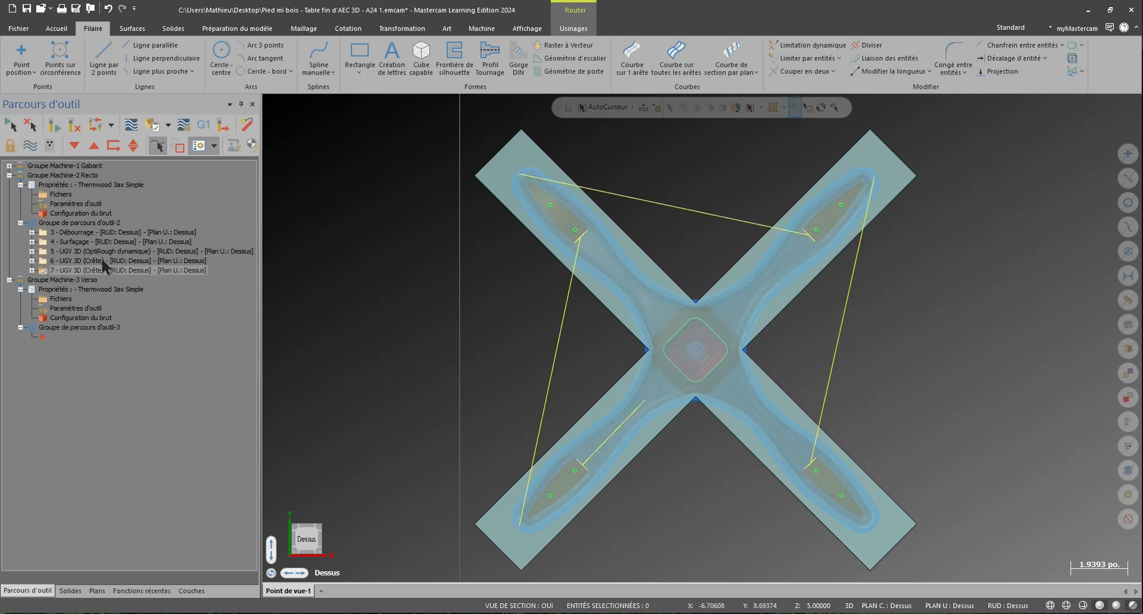
{"action": "left_click", "coordinate": [103, 260], "text": "ctrl"}
{"action": "left_click", "coordinate": [99, 252], "text": "ctrl"}
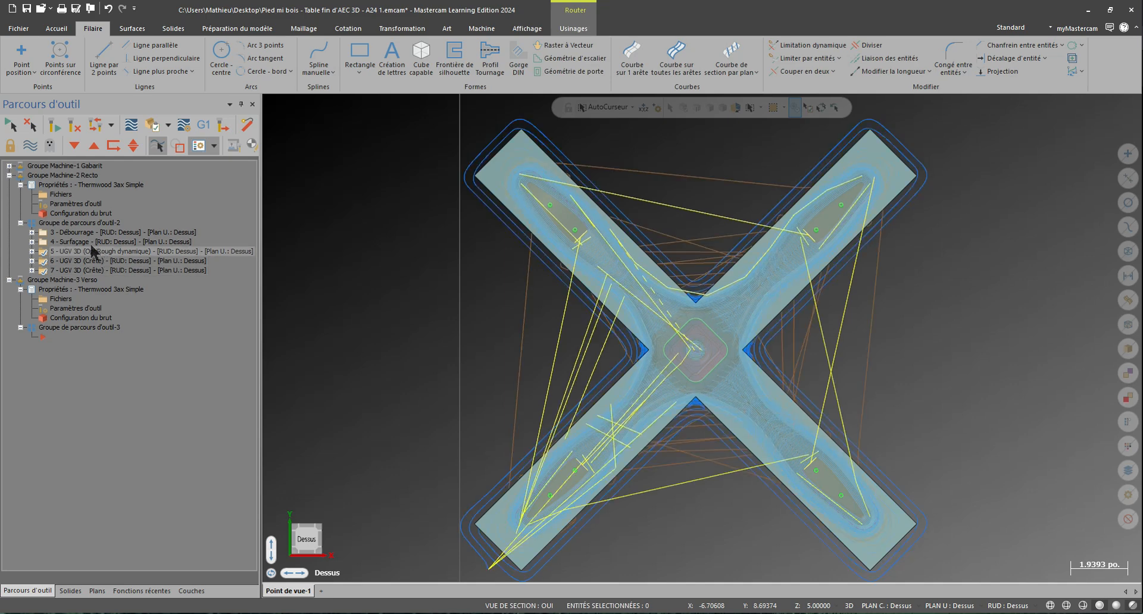
{"action": "left_click", "coordinate": [91, 242], "text": "ctrl"}
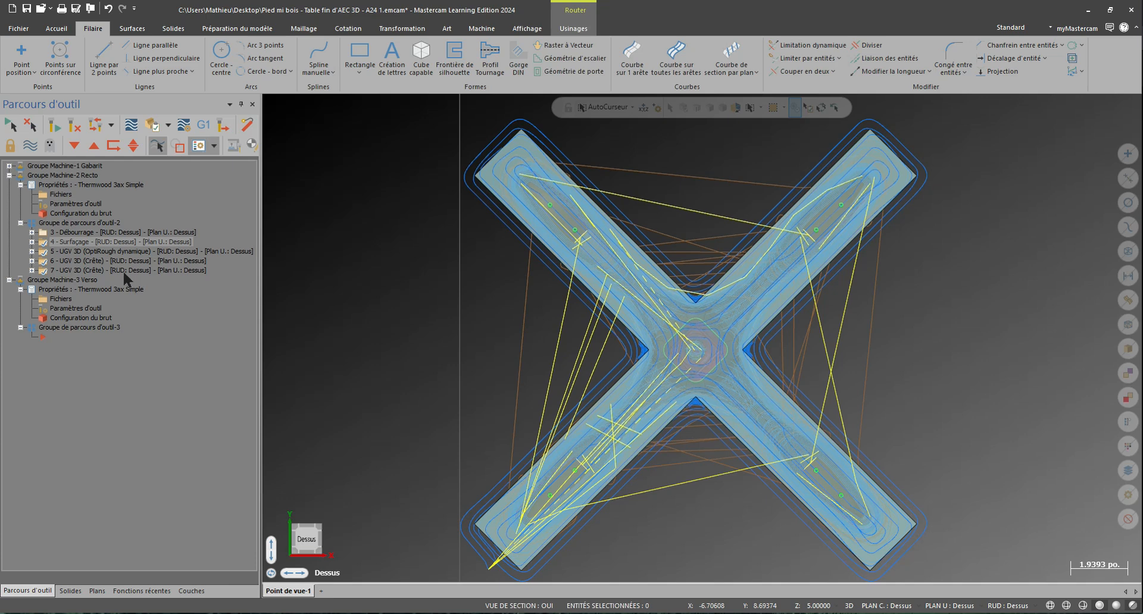
{"action": "right_click", "coordinate": [83, 327]}
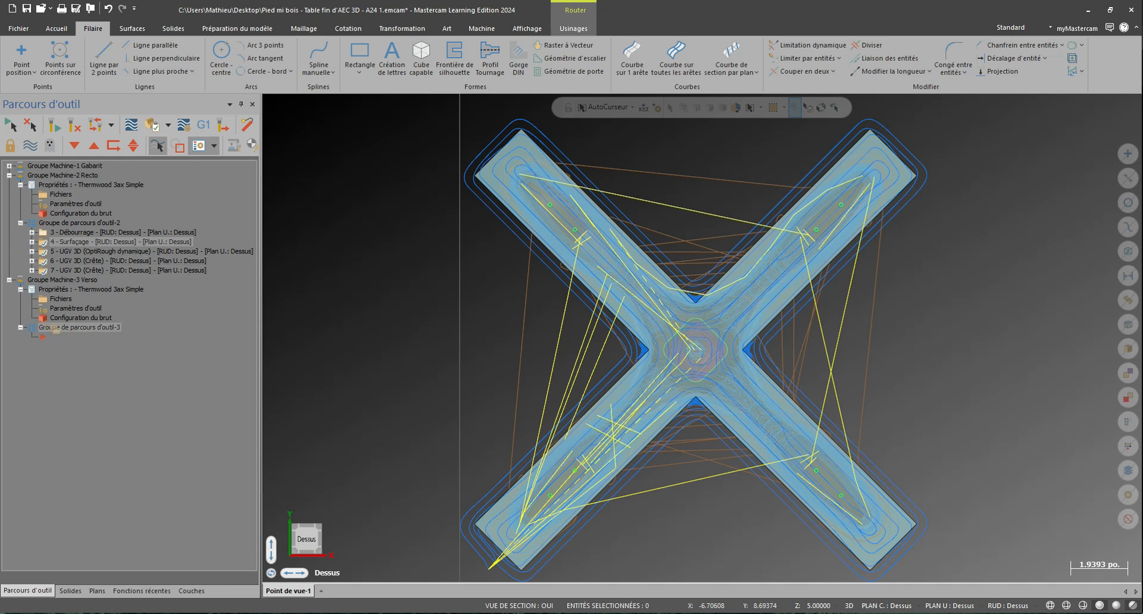
{"action": "left_click", "coordinate": [127, 349]}
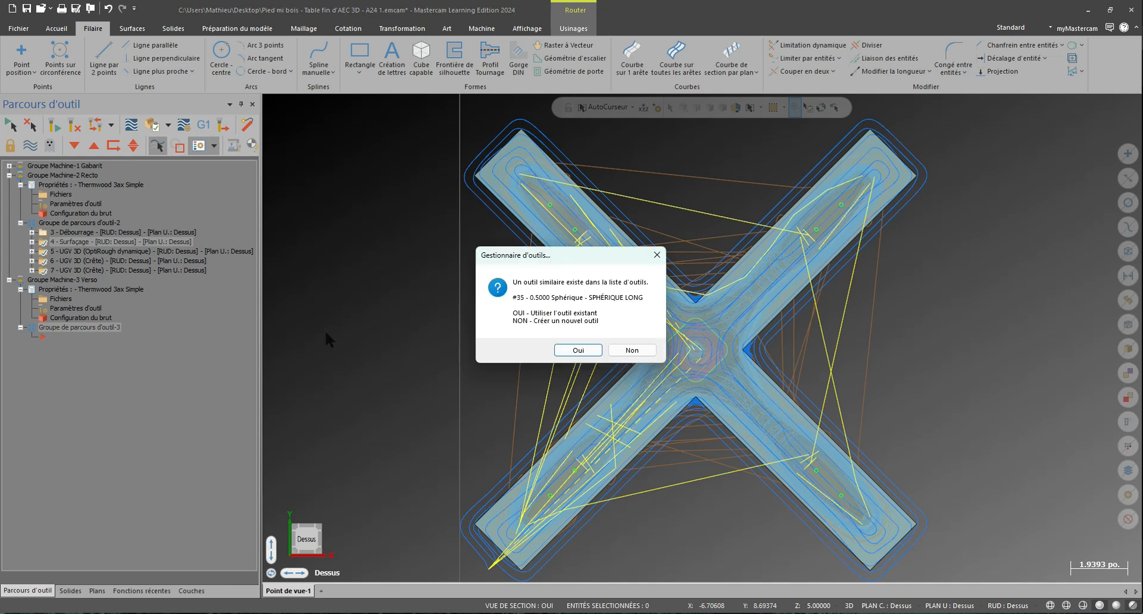
{"action": "left_click", "coordinate": [573, 350]}
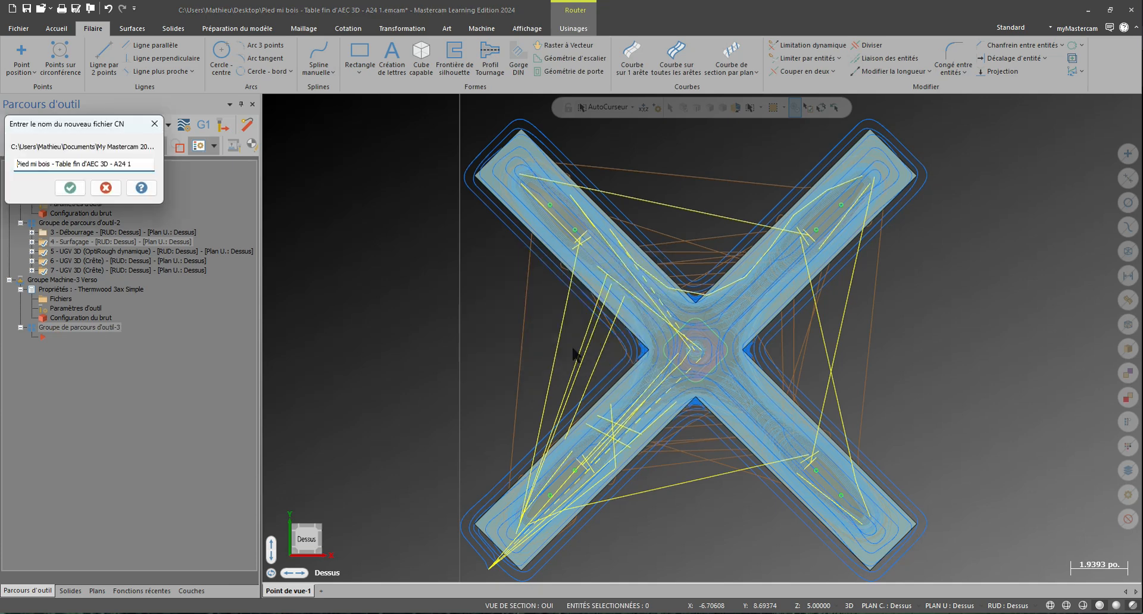
{"action": "left_click", "coordinate": [58, 188]}
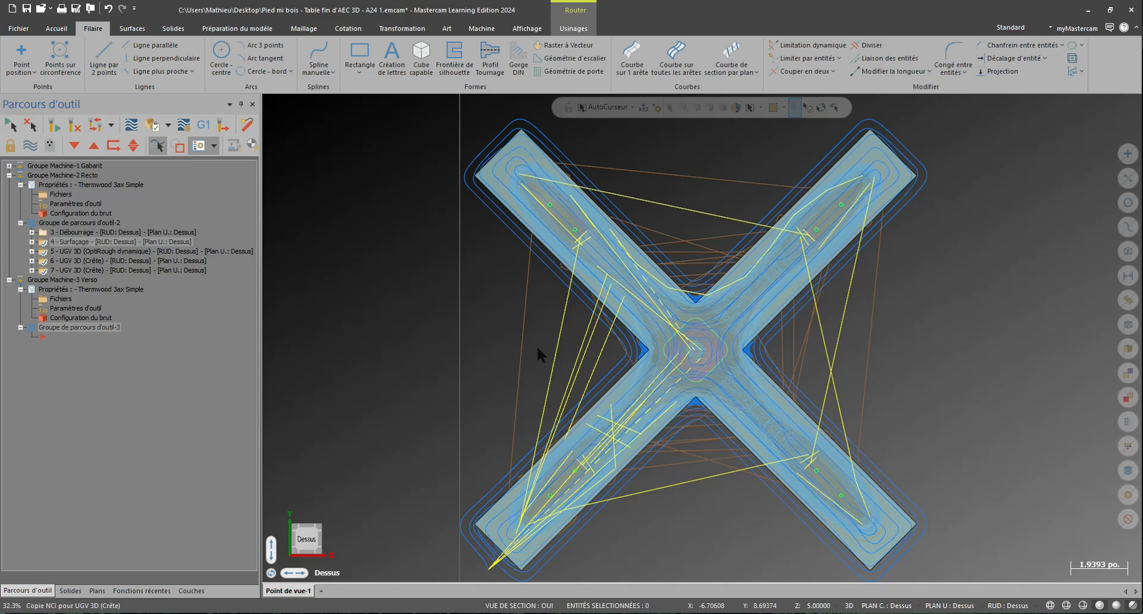
{"action": "left_click", "coordinate": [20, 223]}
{"action": "left_click", "coordinate": [21, 184]}
{"action": "left_click", "coordinate": [9, 175]}
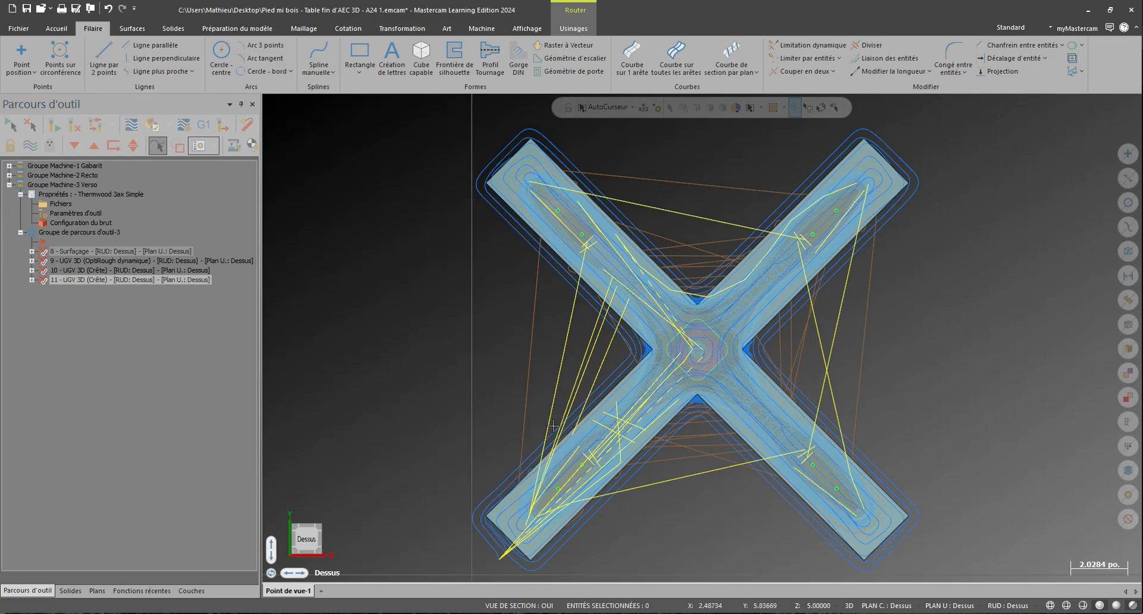
Step: Show the part in isometric view and hide the Stl Verso layer
{"action": "right_click", "coordinate": [488, 354]}
{"action": "left_click", "coordinate": [545, 496]}
{"action": "right_click", "coordinate": [546, 499]}
{"action": "left_click", "coordinate": [581, 306]}
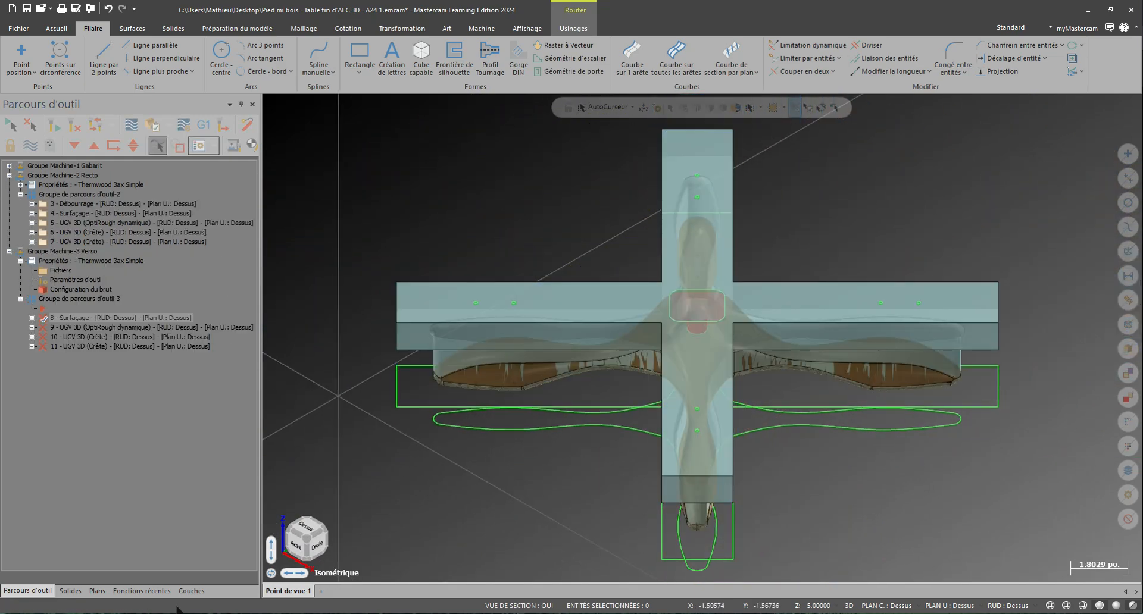
{"action": "left_click", "coordinate": [190, 592]}
{"action": "left_click", "coordinate": [47, 228]}
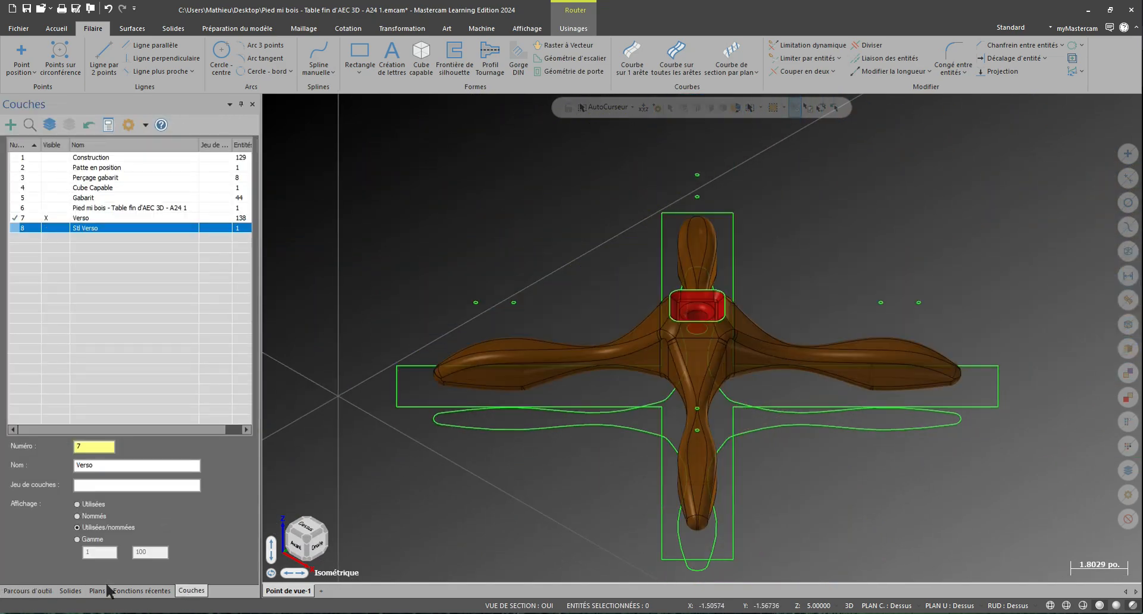
Step: Rechain the copied Surfaçage operation's geometry to the cross-shaped outline around the flipped table leg
{"action": "left_click", "coordinate": [27, 591]}
{"action": "left_click", "coordinate": [32, 318]}
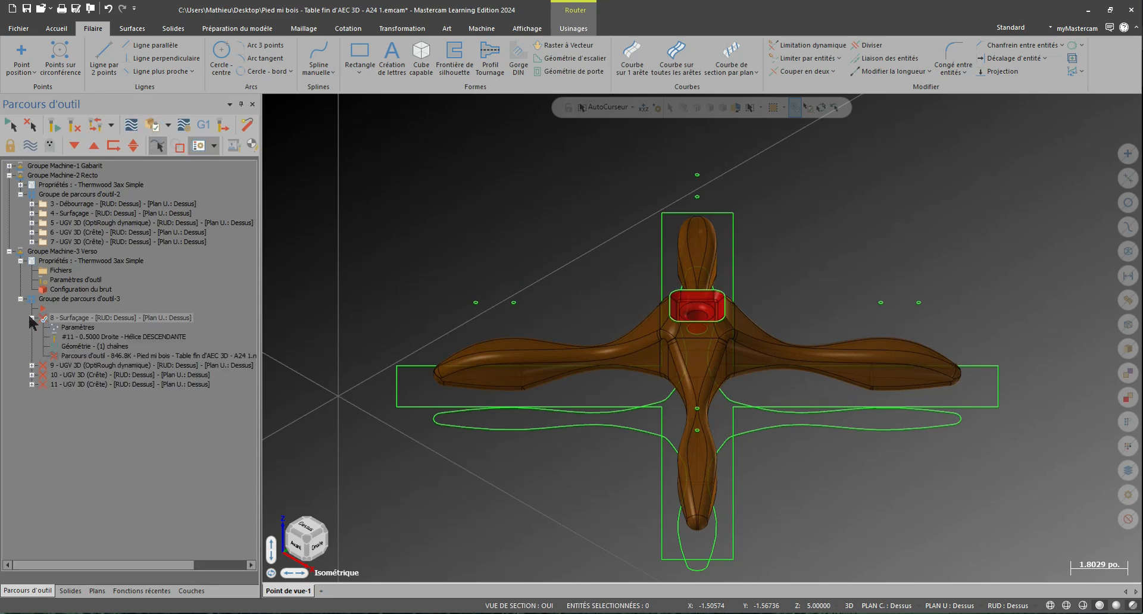
{"action": "left_click", "coordinate": [75, 348]}
{"action": "right_click", "coordinate": [347, 174]}
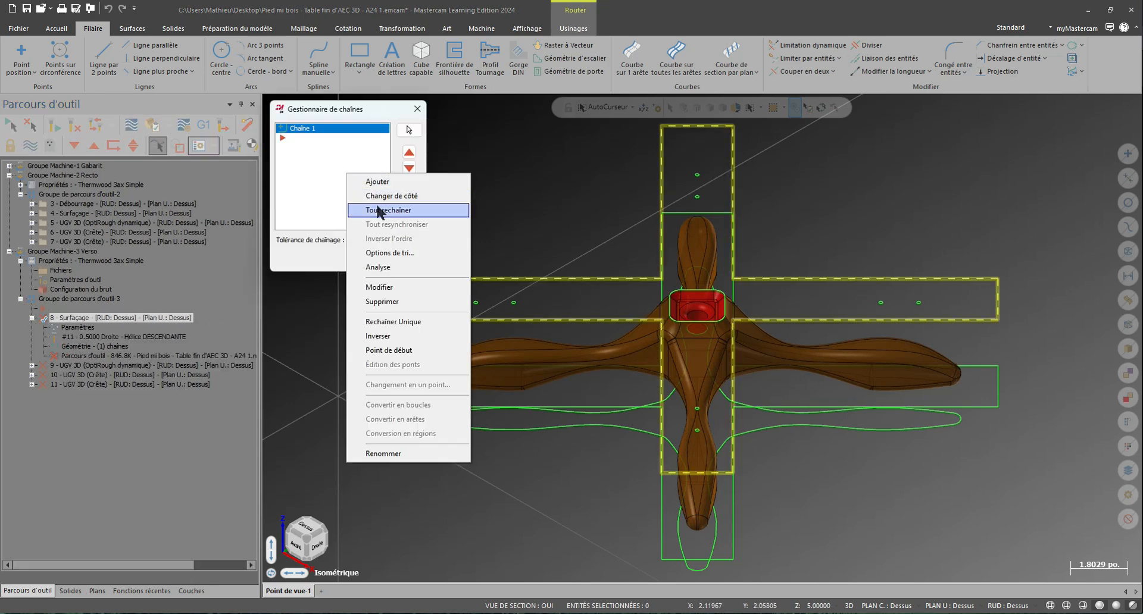
{"action": "left_click", "coordinate": [378, 210]}
{"action": "left_click", "coordinate": [412, 407]}
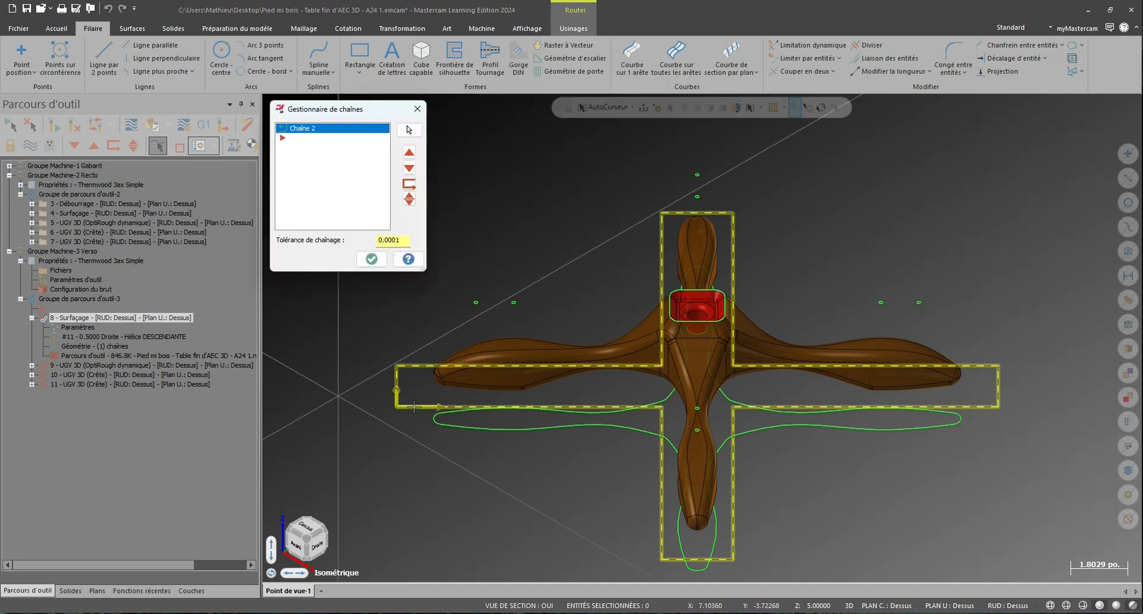
{"action": "left_click", "coordinate": [371, 259]}
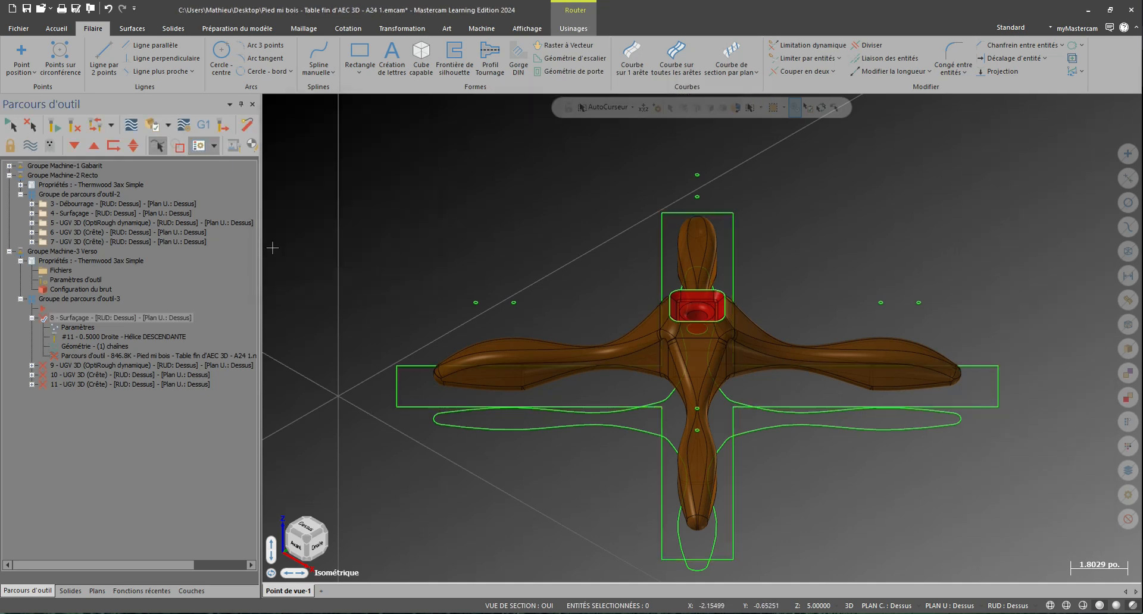
Step: Set the copied Surfaçage operation's top of stock to 3.625 and its depth to 3.5, picked at the leg's central pocket, and regenerate it
{"action": "left_click", "coordinate": [80, 327]}
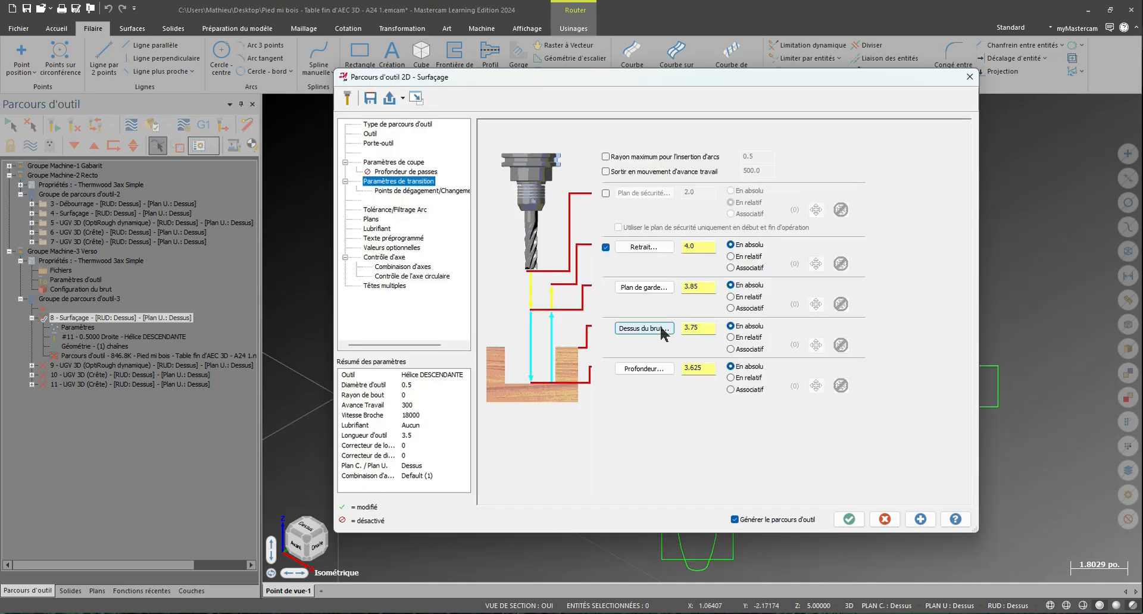
{"action": "left_click", "coordinate": [712, 368]}
{"action": "key", "text": "ctrl+c"}
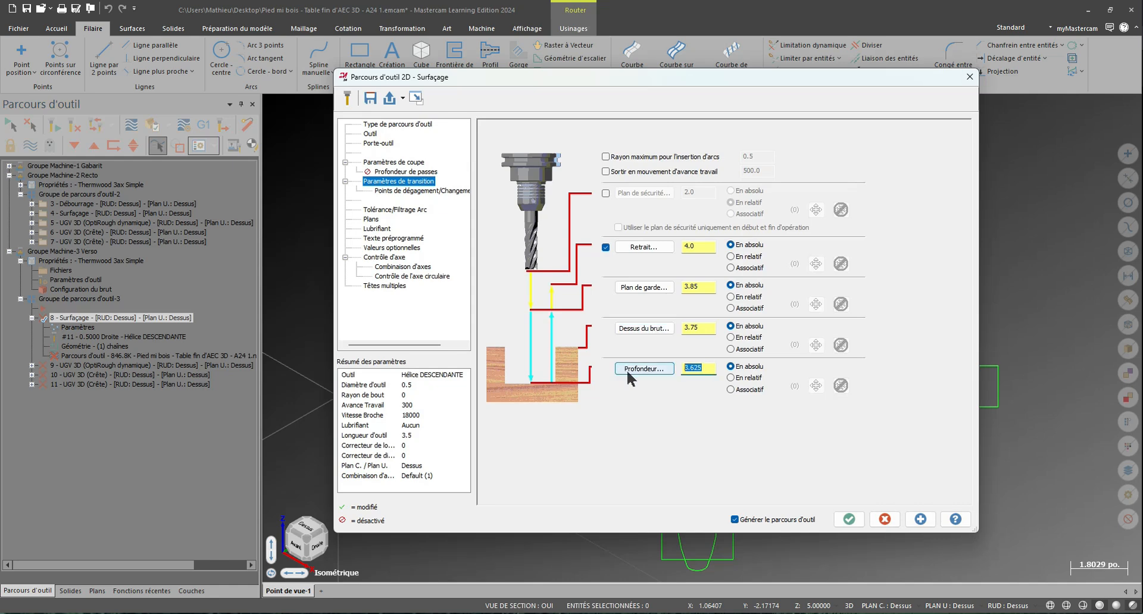
{"action": "double_click", "coordinate": [694, 328]}
{"action": "key", "text": "ctrl+v"}
{"action": "left_click", "coordinate": [660, 370]}
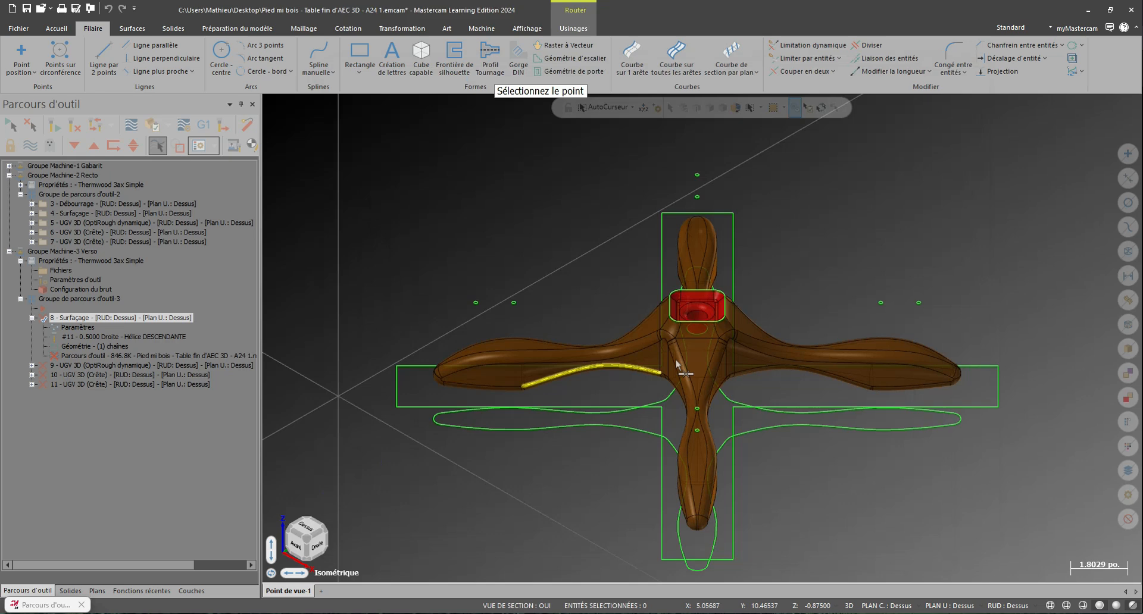
{"action": "scroll", "coordinate": [673, 321], "scroll_direction": "up", "scroll_amount": 5}
{"action": "left_click", "coordinate": [679, 325]}
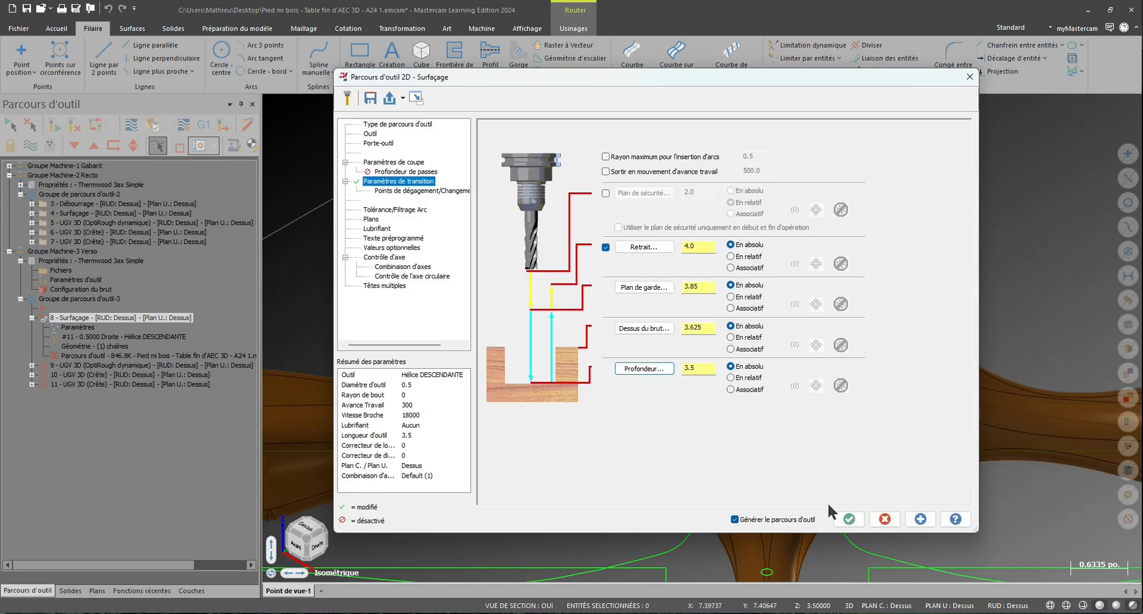
{"action": "left_click", "coordinate": [849, 519]}
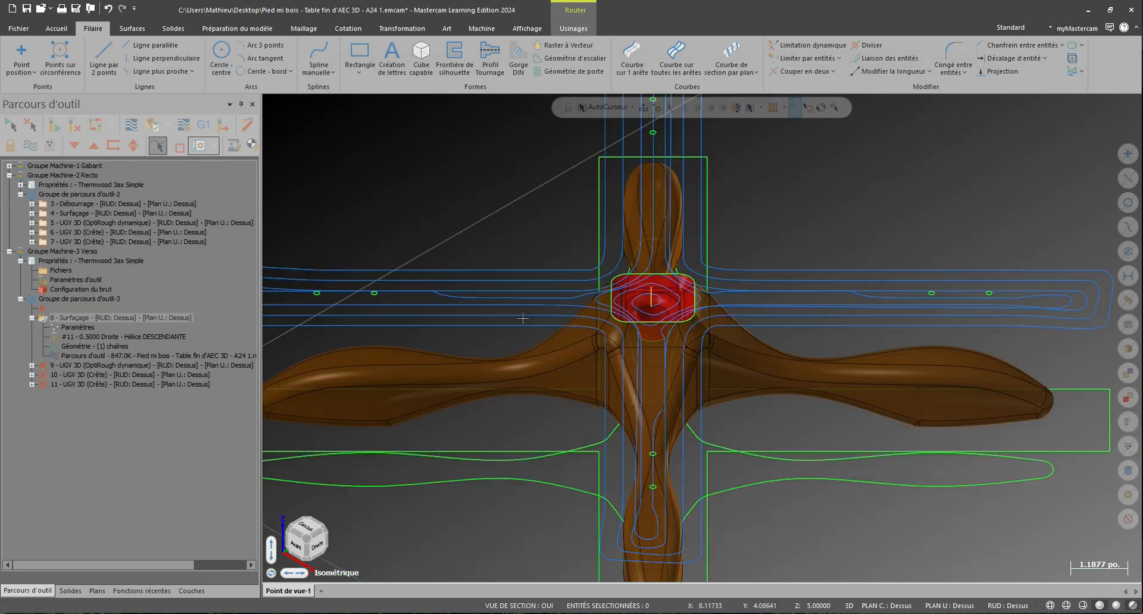
Step: Replace the machining geometry of OptiRough operation 9 with the flipped table leg's surfaces, selected by window
{"action": "left_click", "coordinate": [33, 318]}
{"action": "left_click", "coordinate": [32, 327]}
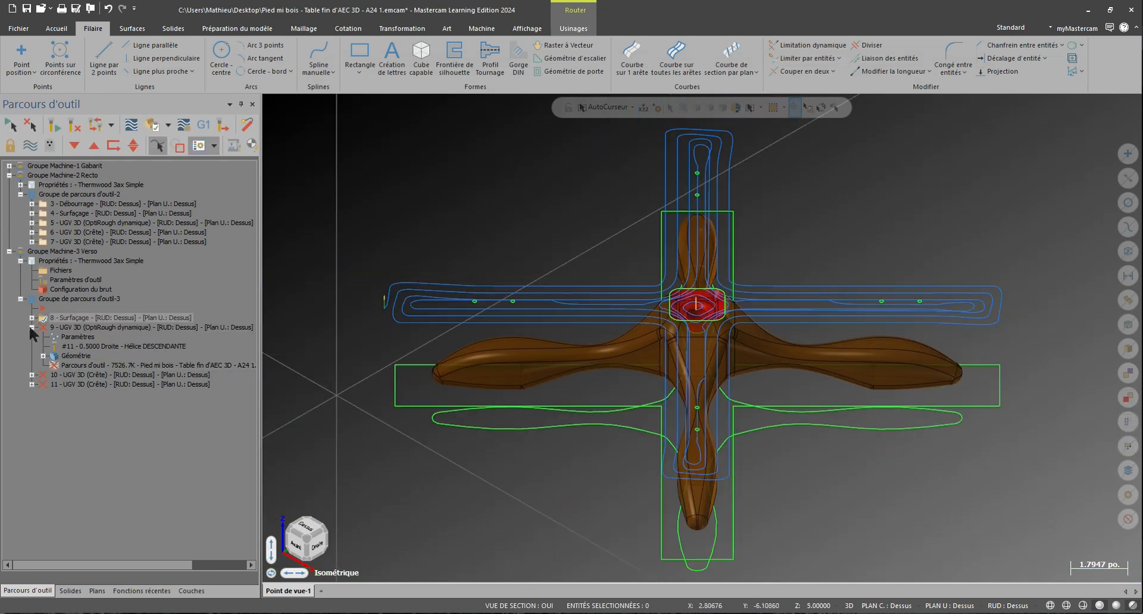
{"action": "left_click", "coordinate": [70, 337]}
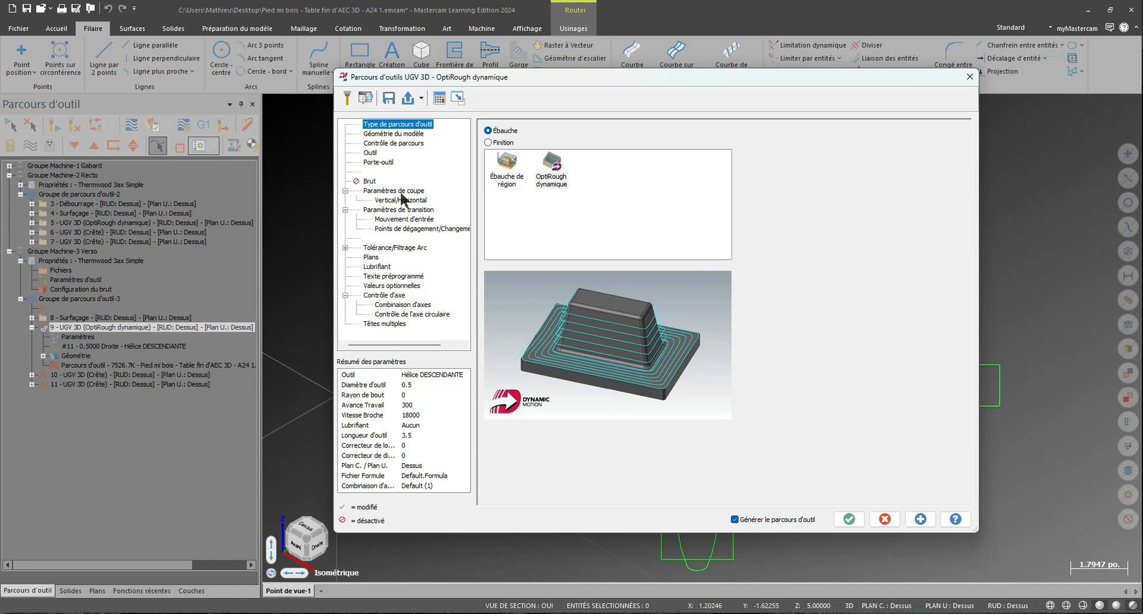
{"action": "left_click", "coordinate": [392, 134]}
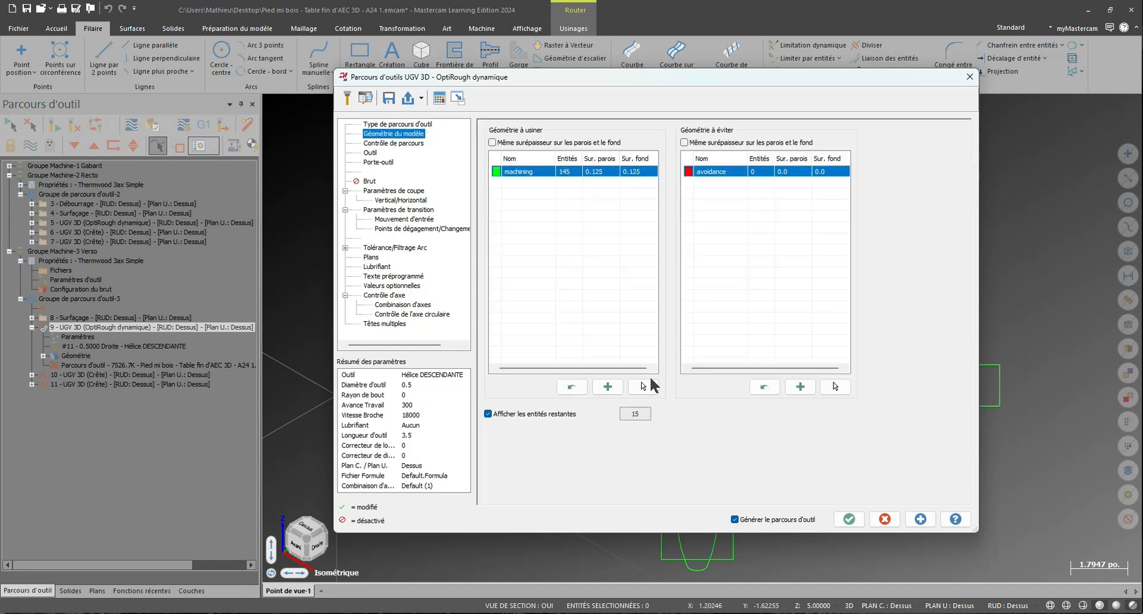
{"action": "right_click", "coordinate": [598, 173]}
{"action": "left_click", "coordinate": [632, 200]}
{"action": "left_click", "coordinate": [643, 387]}
{"action": "left_click_drag", "start_coordinate": [646, 357], "coordinate": [1072, 576]}
{"action": "key", "text": "Return"}
Step: Rechain the containment boundary of OptiRough operation 9 to the cross-shaped outline around the flipped leg
{"action": "left_click", "coordinate": [405, 143]}
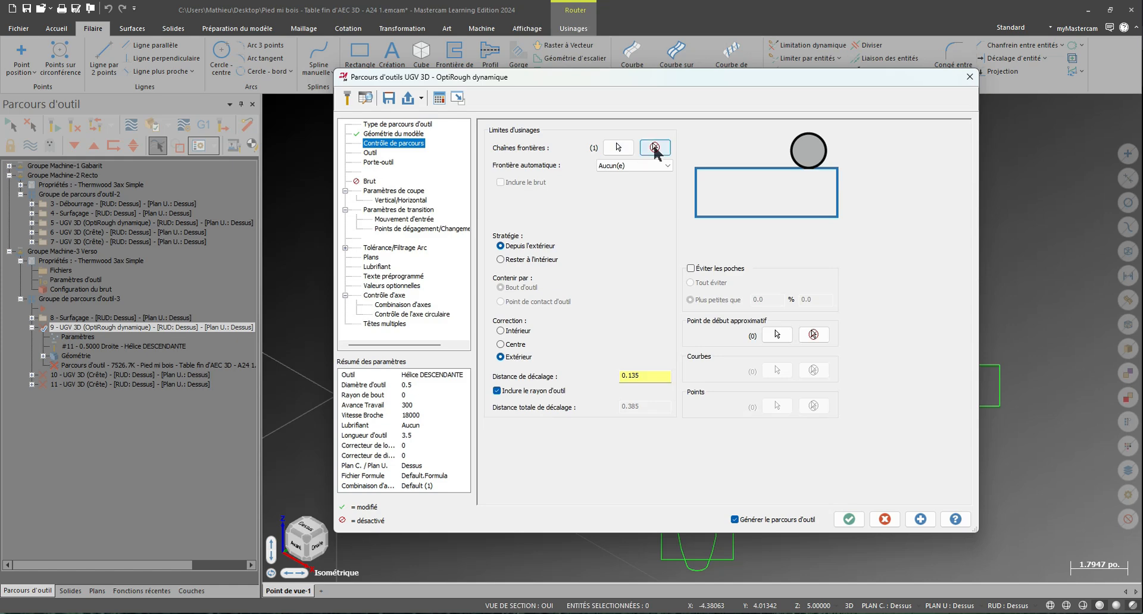
{"action": "left_click", "coordinate": [618, 147]}
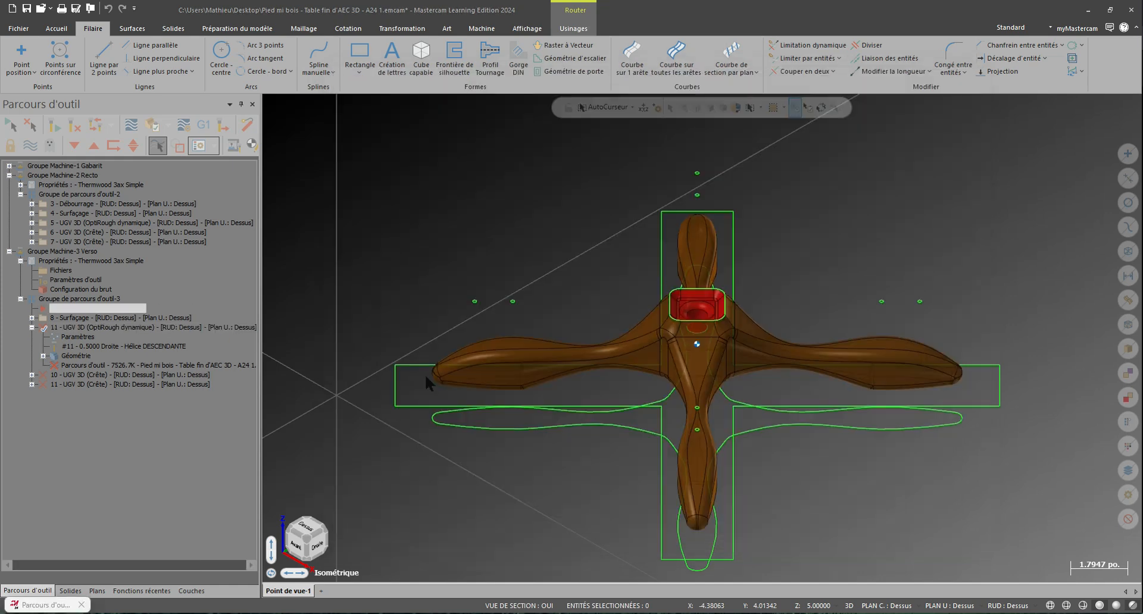
{"action": "left_click", "coordinate": [415, 407]}
{"action": "key", "text": "Return"}
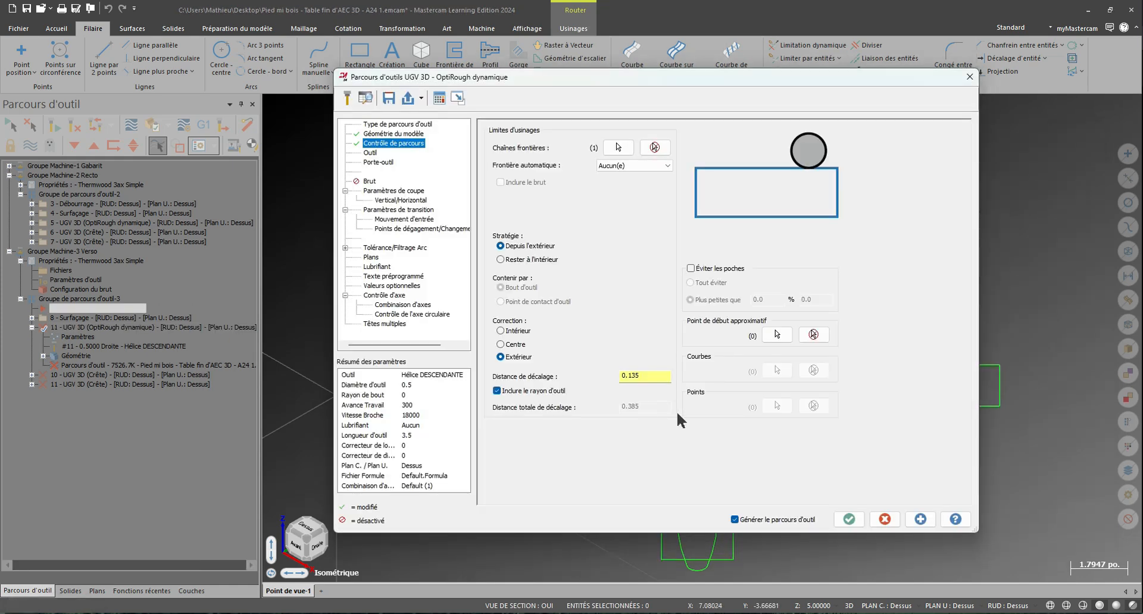
Step: Set OptiRough operation 9's minimum depth to 3.5 and maximum depth to 1.49, and regenerate the toolpath
{"action": "left_click", "coordinate": [410, 200]}
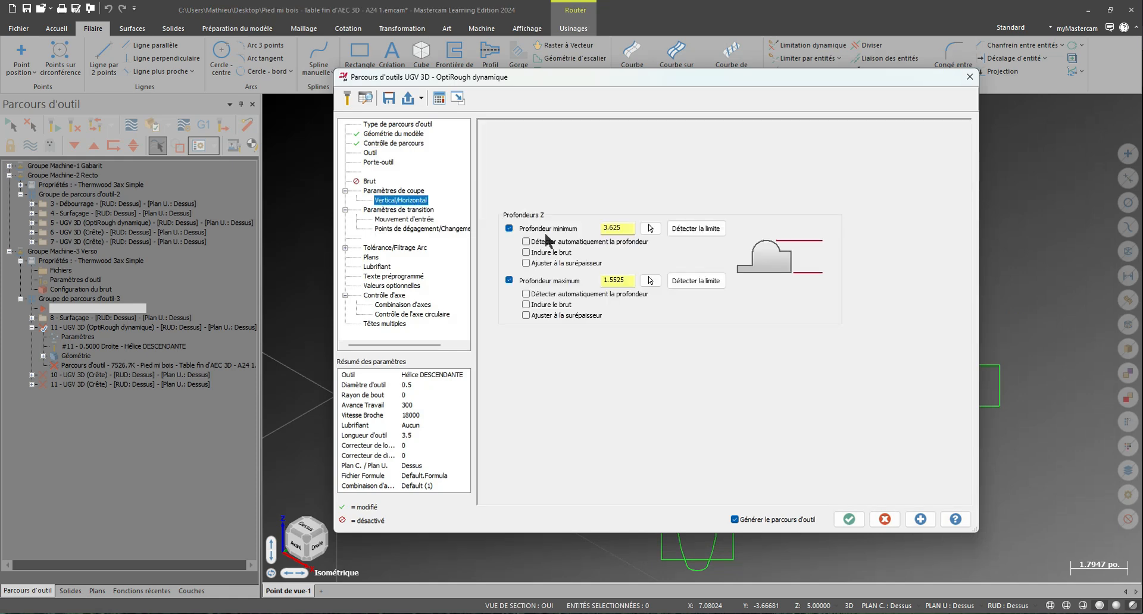
{"action": "left_click", "coordinate": [650, 228]}
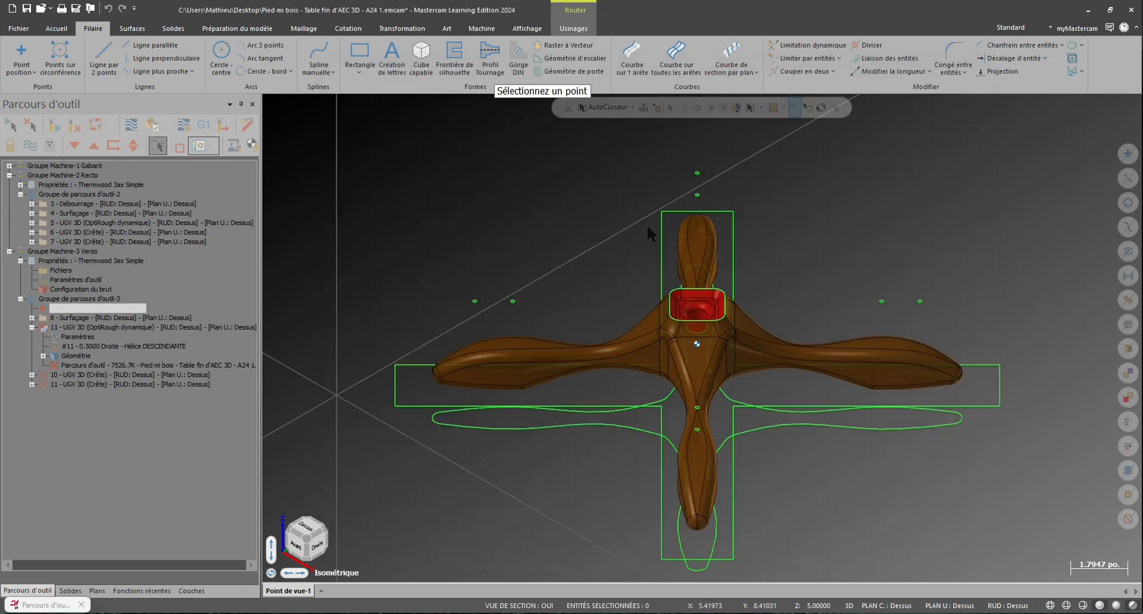
{"action": "scroll", "coordinate": [671, 320], "scroll_direction": "up", "scroll_amount": 3}
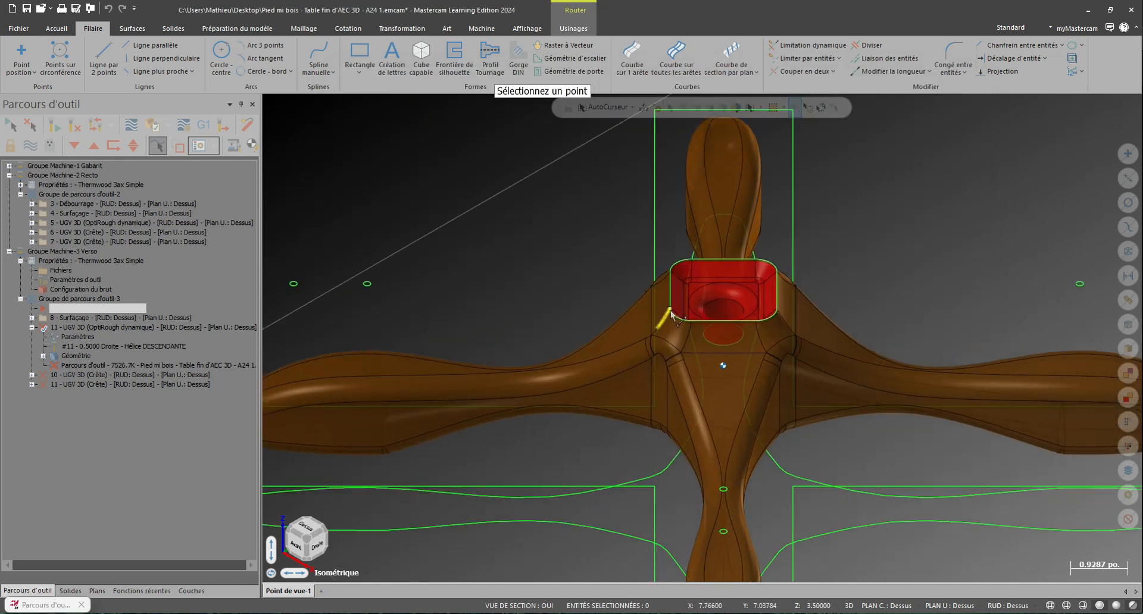
{"action": "left_click", "coordinate": [671, 319]}
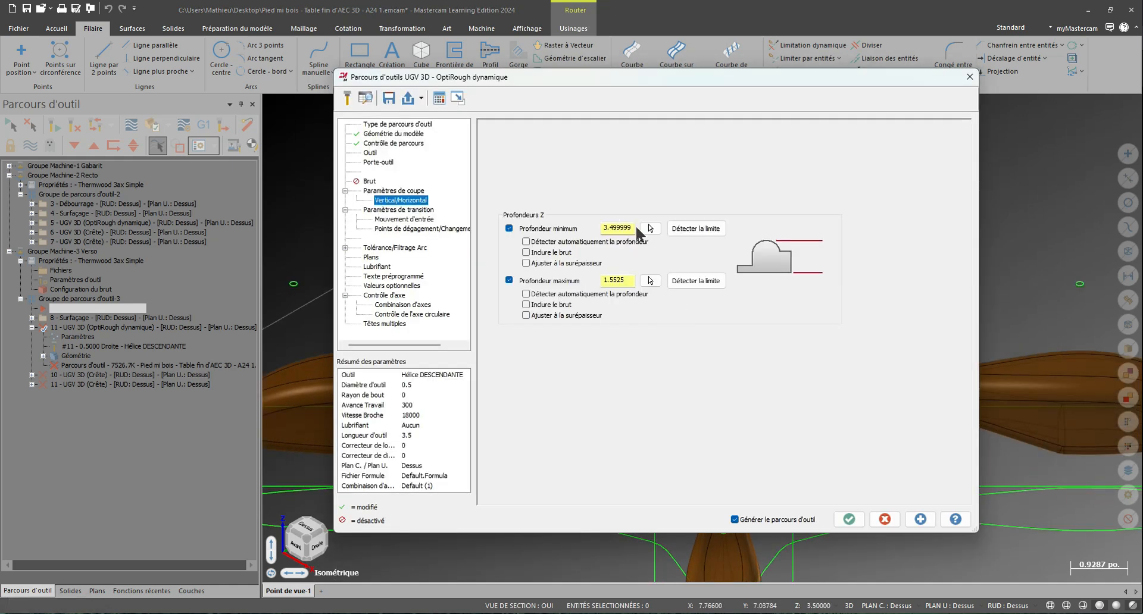
{"action": "left_click_drag", "start_coordinate": [634, 228], "coordinate": [477, 227]}
{"action": "type", "text": "3.5"}
{"action": "left_click", "coordinate": [627, 279]}
{"action": "type", "text": "3"}
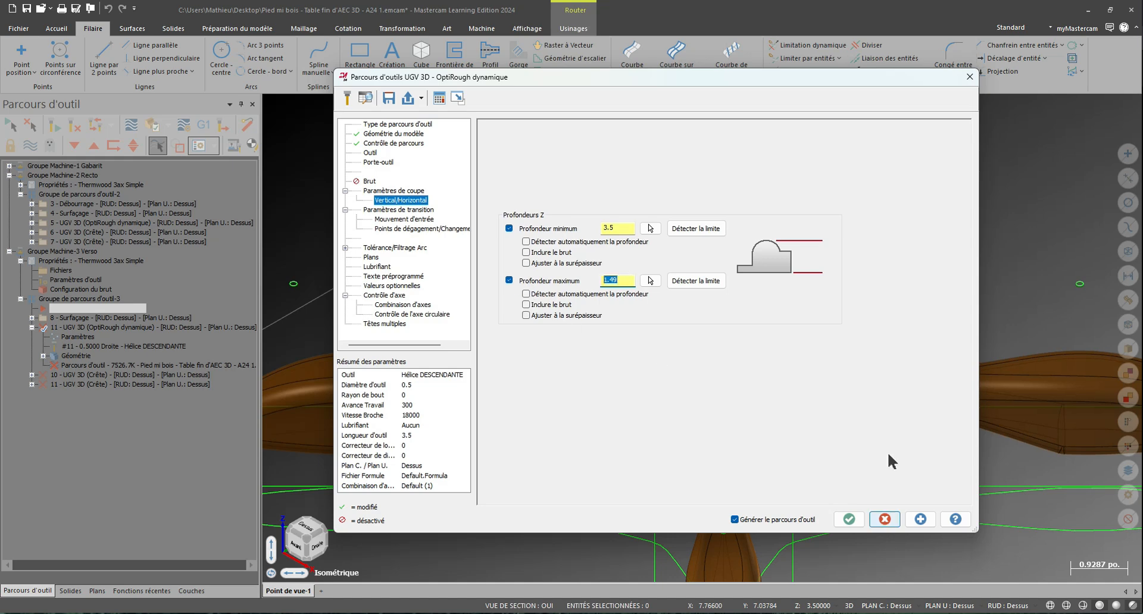
{"action": "left_click", "coordinate": [416, 214]}
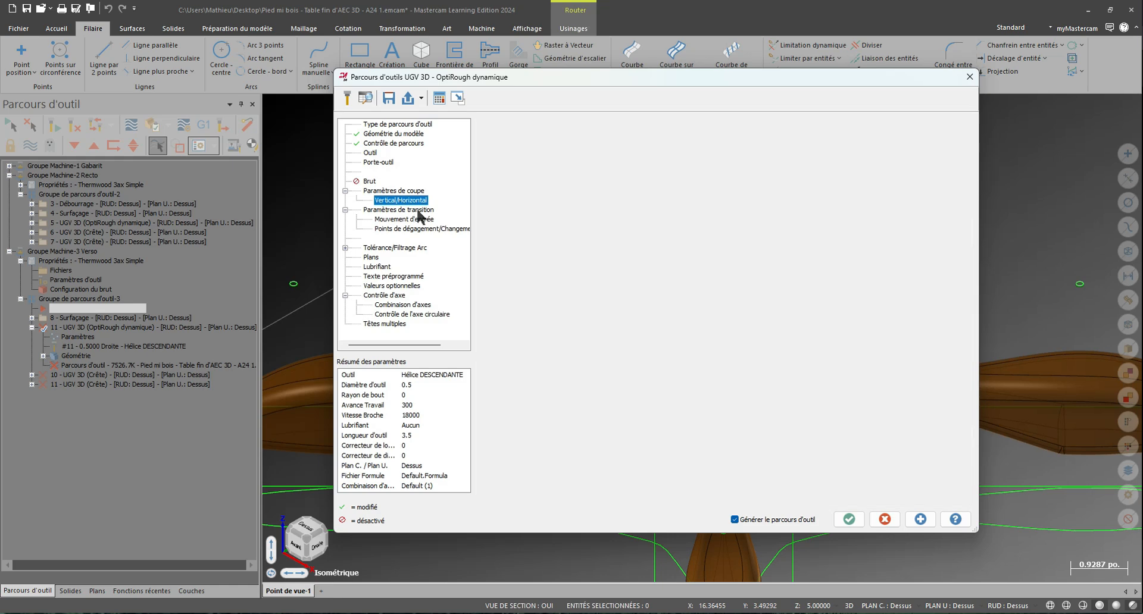
{"action": "left_click", "coordinate": [849, 519]}
Step: Show the Stl Verso layer, examine the OptiRough passes against the machined stock from the side, and restore the isometric view
{"action": "right_click", "coordinate": [853, 522]}
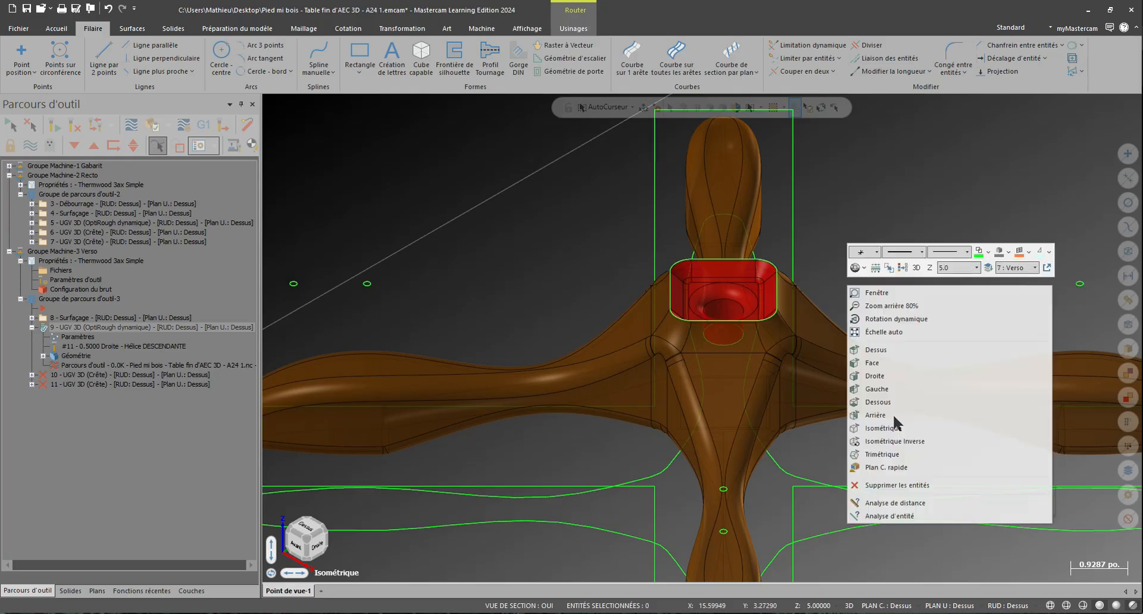
{"action": "left_click", "coordinate": [881, 333]}
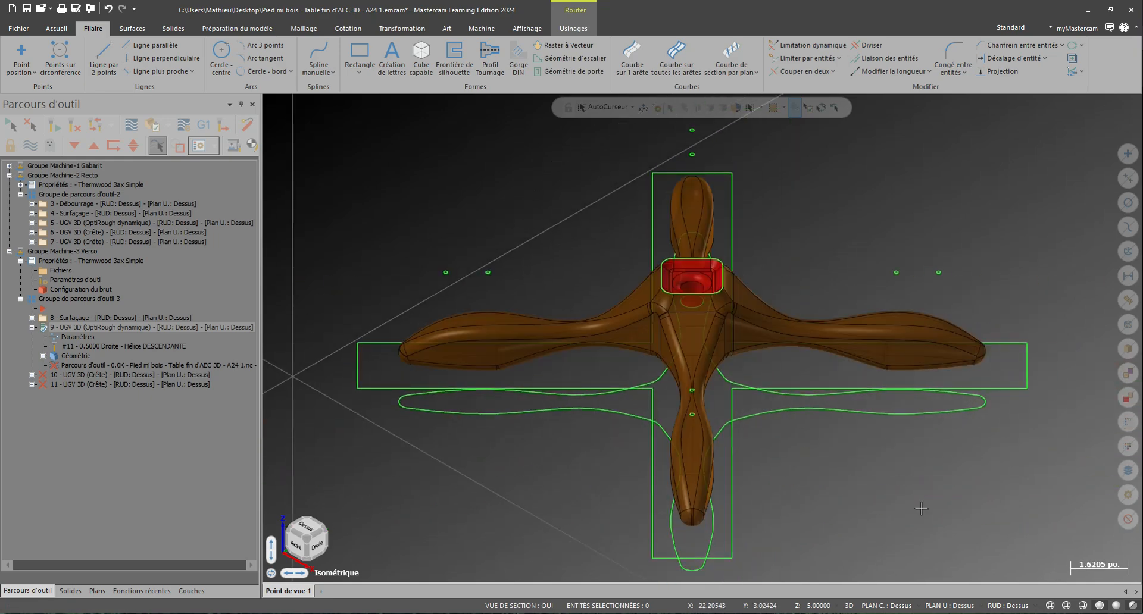
{"action": "mouse_move", "coordinate": [827, 464]}
{"action": "middle_mouse_down"}
{"action": "mouse_move", "coordinate": [855, 412]}
{"action": "mouse_move", "coordinate": [795, 431]}
{"action": "mouse_move", "coordinate": [858, 421]}
{"action": "middle_mouse_up"}
{"action": "scroll", "coordinate": [459, 244], "scroll_direction": "up", "scroll_amount": 3}
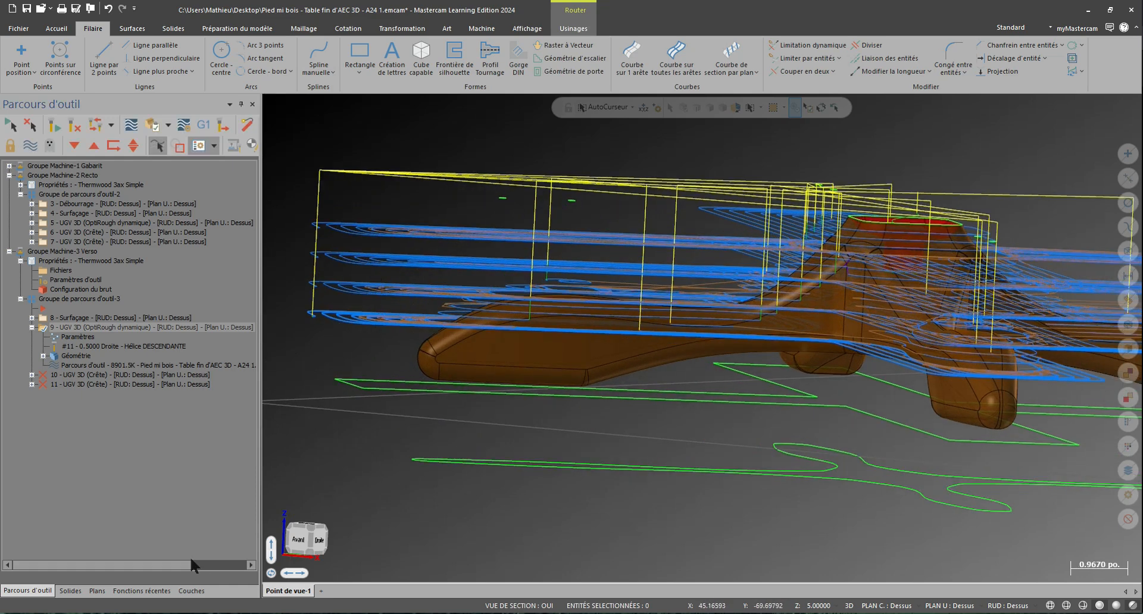
{"action": "left_click", "coordinate": [191, 591]}
{"action": "left_click", "coordinate": [47, 228]}
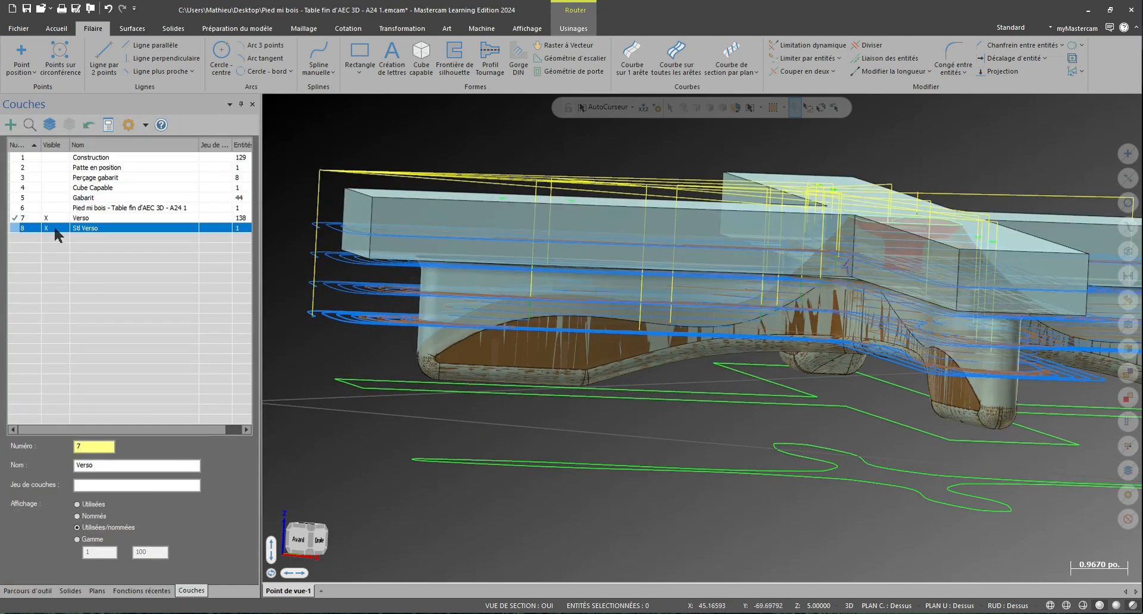
{"action": "scroll", "coordinate": [353, 287], "scroll_direction": "up", "scroll_amount": 6}
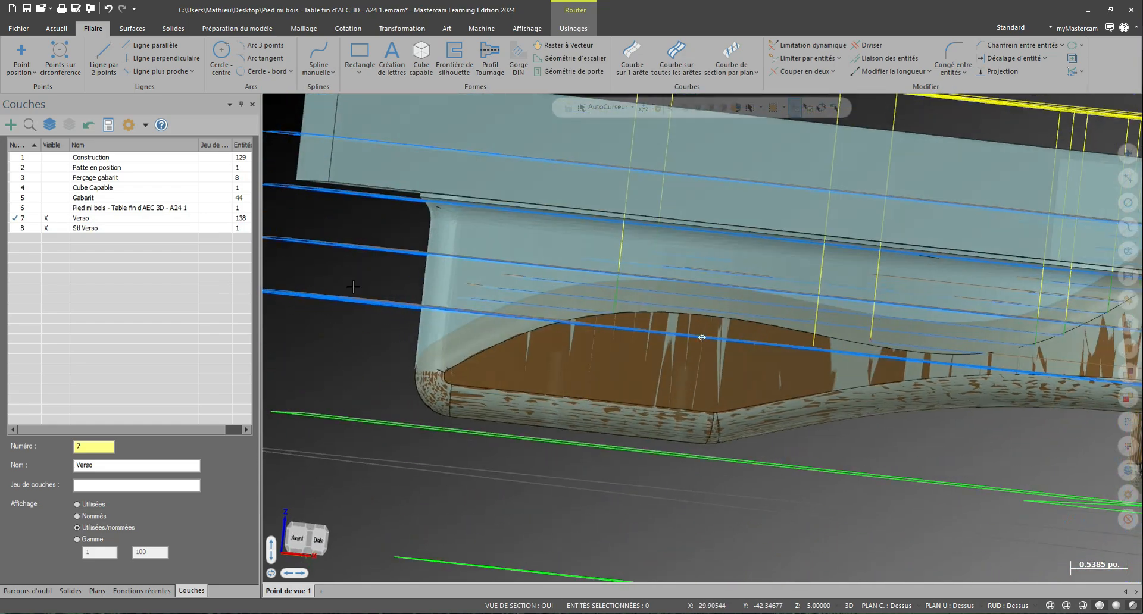
{"action": "middle_click_drag", "start_coordinate": [353, 287], "coordinate": [345, 297]}
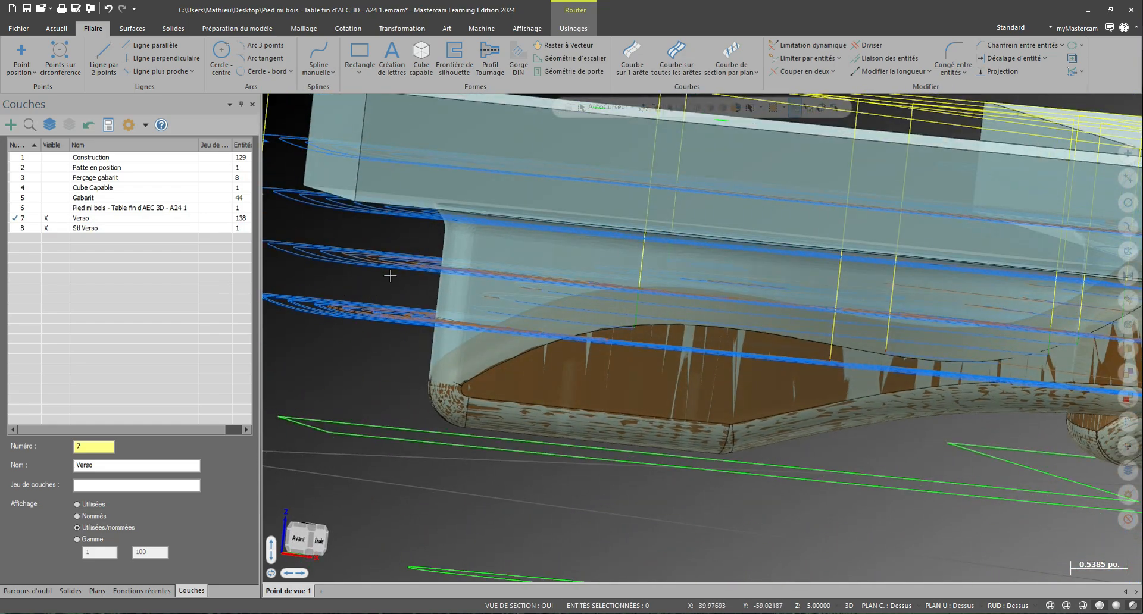
{"action": "scroll", "coordinate": [390, 276], "scroll_direction": "down", "scroll_amount": 8}
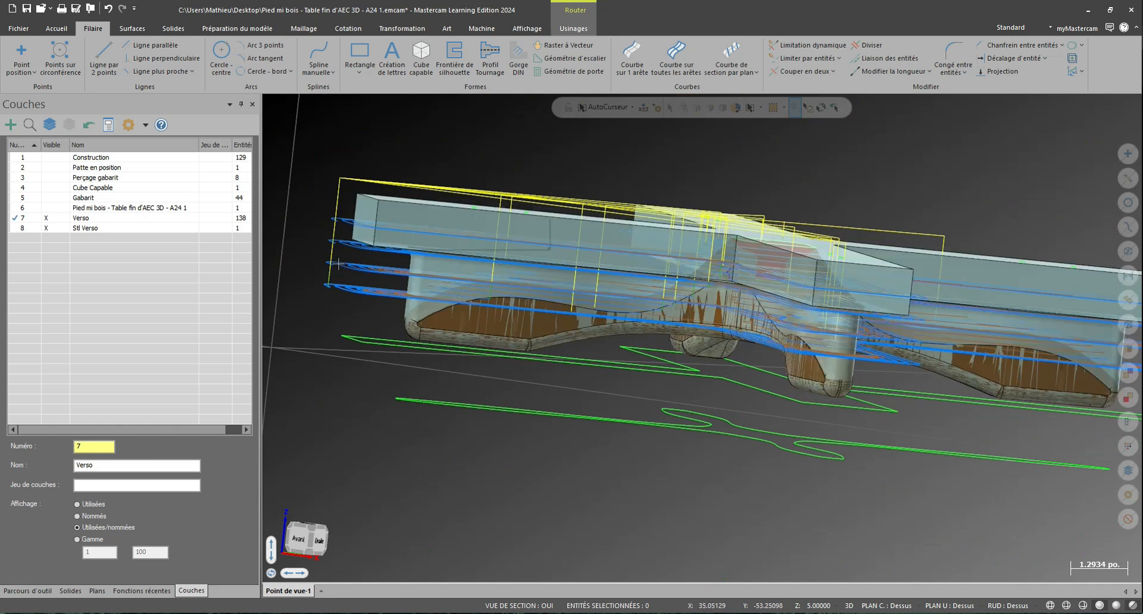
{"action": "right_click", "coordinate": [343, 258]}
{"action": "left_click", "coordinate": [378, 400]}
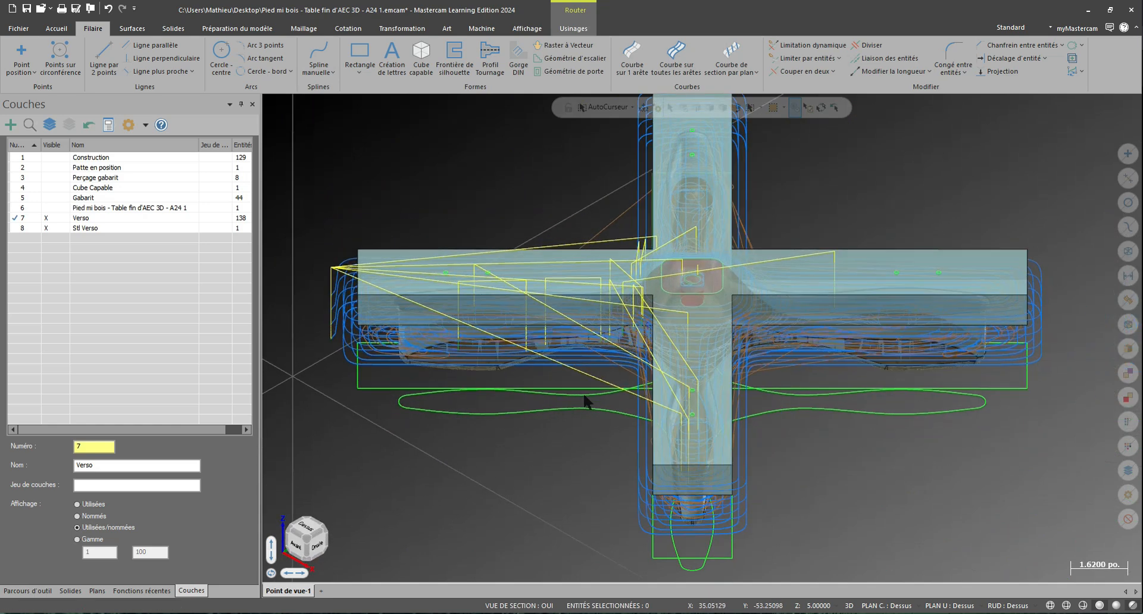
{"action": "right_click", "coordinate": [561, 437]}
{"action": "left_click", "coordinate": [447, 480]}
Step: Duplicate OptiRough operation 9 directly after itself in the Verso toolpath group
{"action": "left_click", "coordinate": [27, 590]}
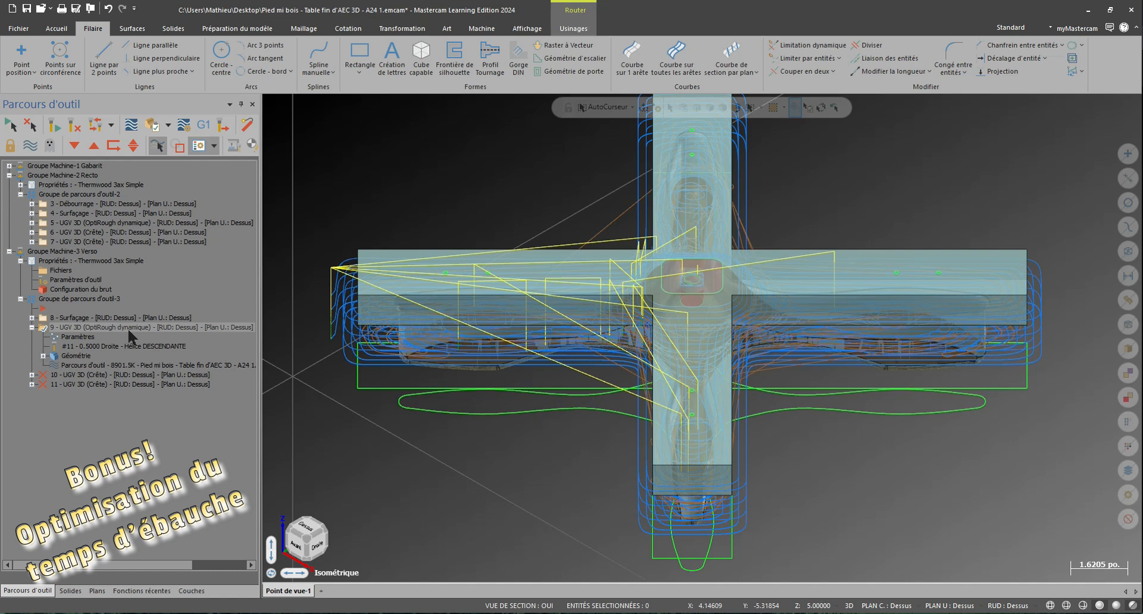
{"action": "mouse_move", "coordinate": [127, 327]}
{"action": "right_mouse_down"}
{"action": "mouse_move", "coordinate": [89, 301]}
{"action": "mouse_move", "coordinate": [57, 337]}
{"action": "mouse_move", "coordinate": [142, 330]}
{"action": "right_mouse_up"}
{"action": "left_click", "coordinate": [177, 398]}
Step: Set OptiRough operation 9's maximum depth to 2.5725, picked at the lower corner of the stock's uncut block, and regenerate it
{"action": "left_click", "coordinate": [79, 337]}
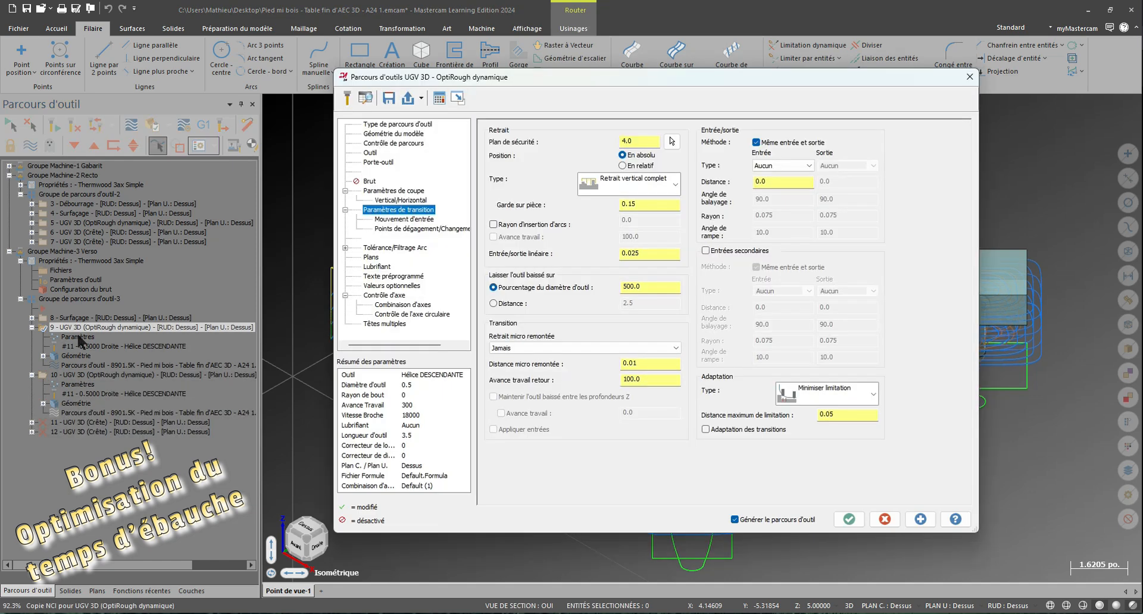
{"action": "left_click", "coordinate": [411, 200]}
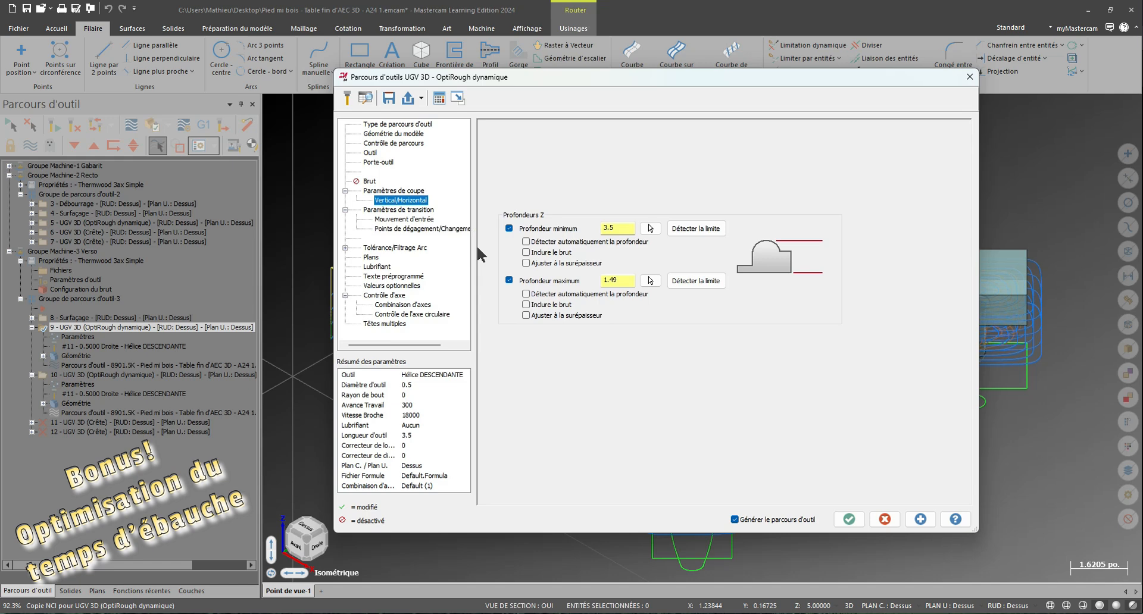
{"action": "left_click", "coordinate": [650, 281]}
{"action": "scroll", "coordinate": [393, 312], "scroll_direction": "up", "scroll_amount": 5}
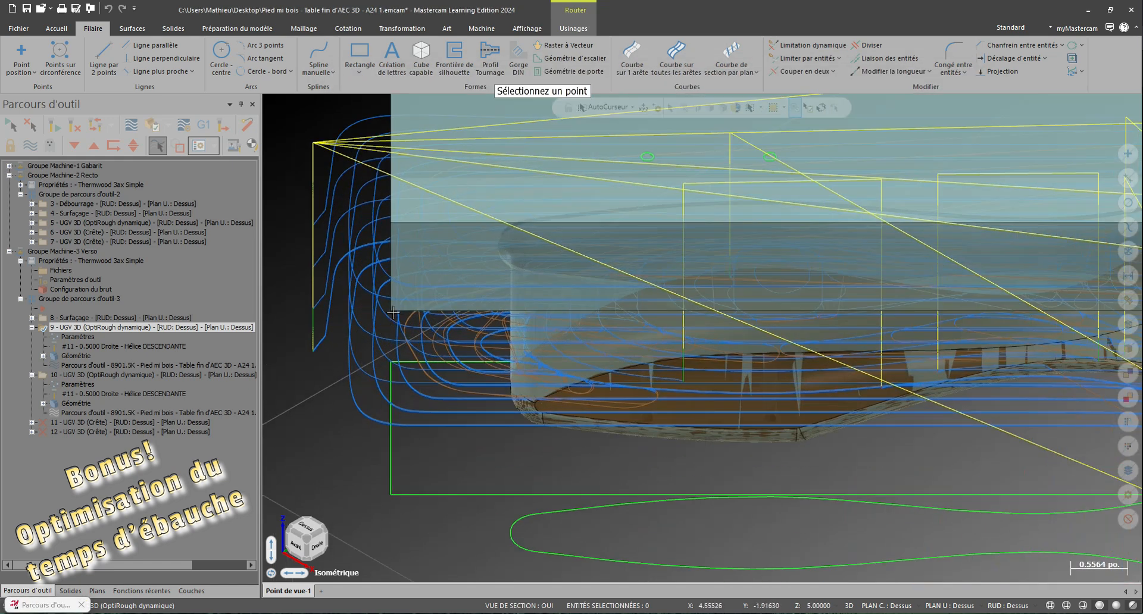
{"action": "left_click", "coordinate": [393, 312]}
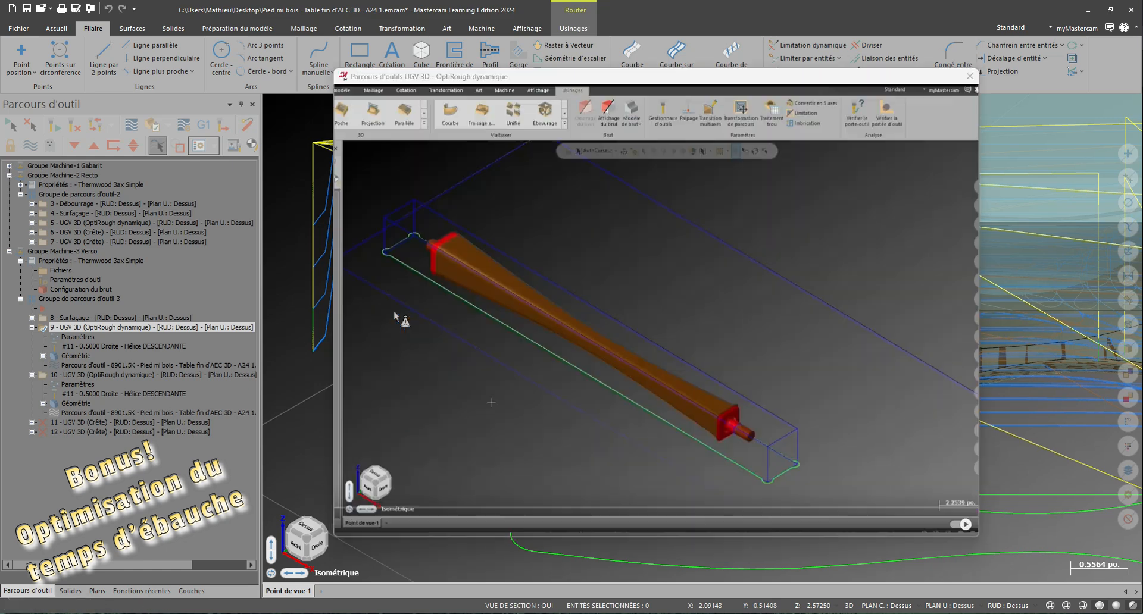
{"action": "left_click_drag", "start_coordinate": [703, 79], "coordinate": [931, 94]}
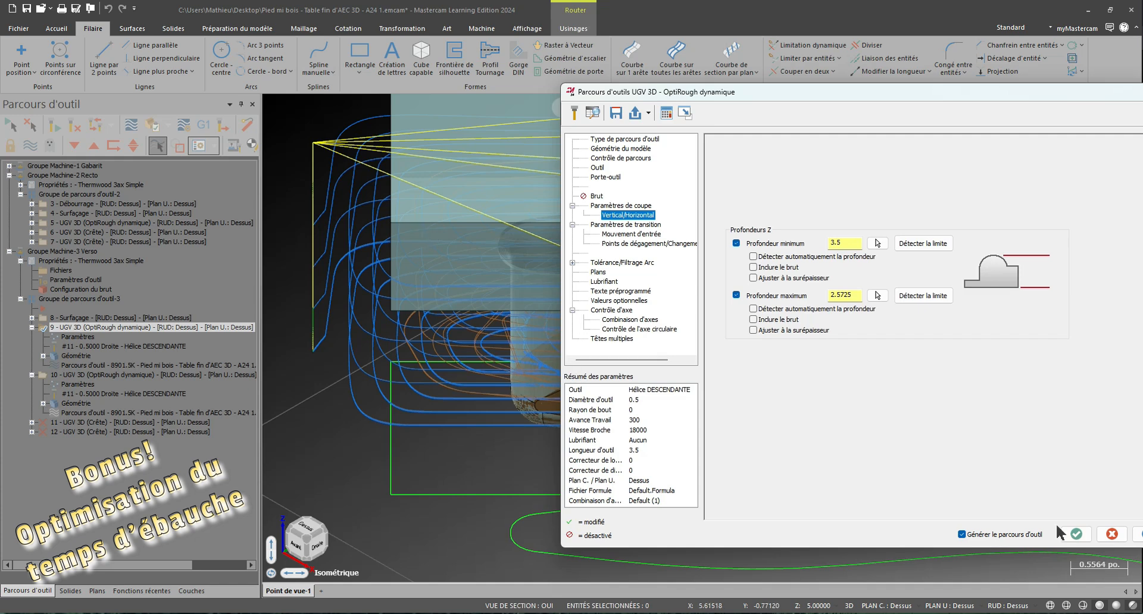
{"action": "left_click", "coordinate": [1075, 534]}
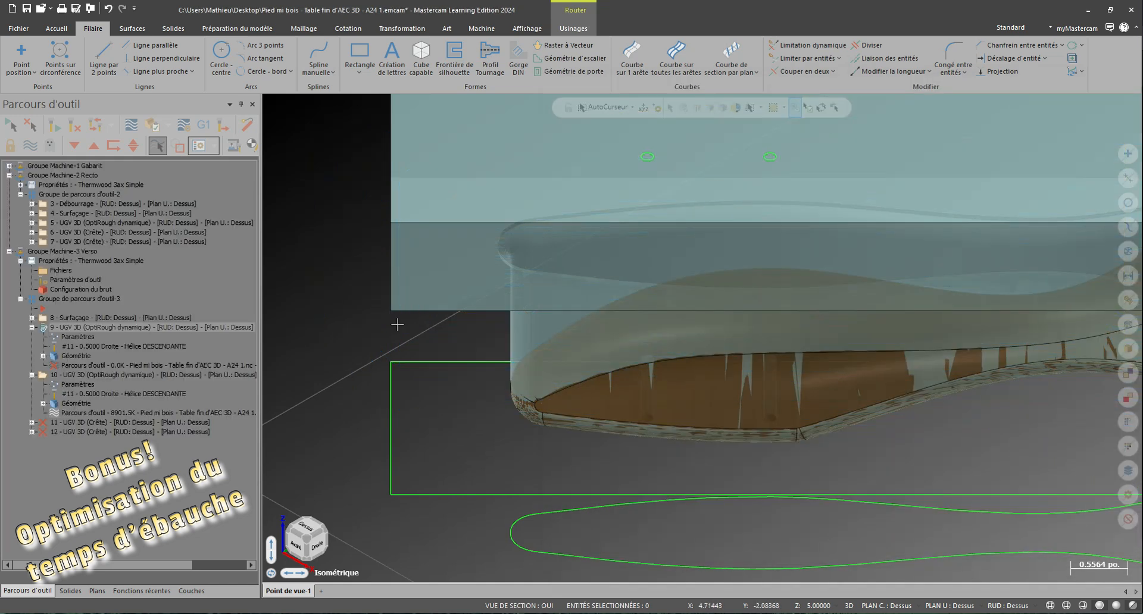
Step: Set the duplicated OptiRough operation 10's minimum depth to 2.5725, picked at the same lower corner of the stock block
{"action": "left_click", "coordinate": [77, 384]}
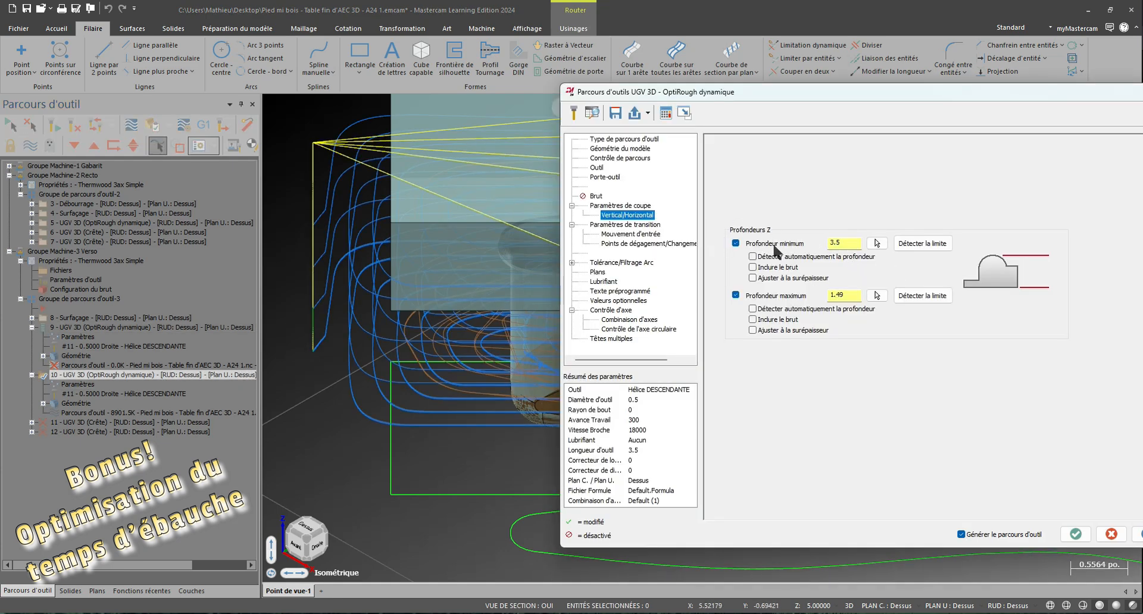
{"action": "left_click", "coordinate": [877, 242]}
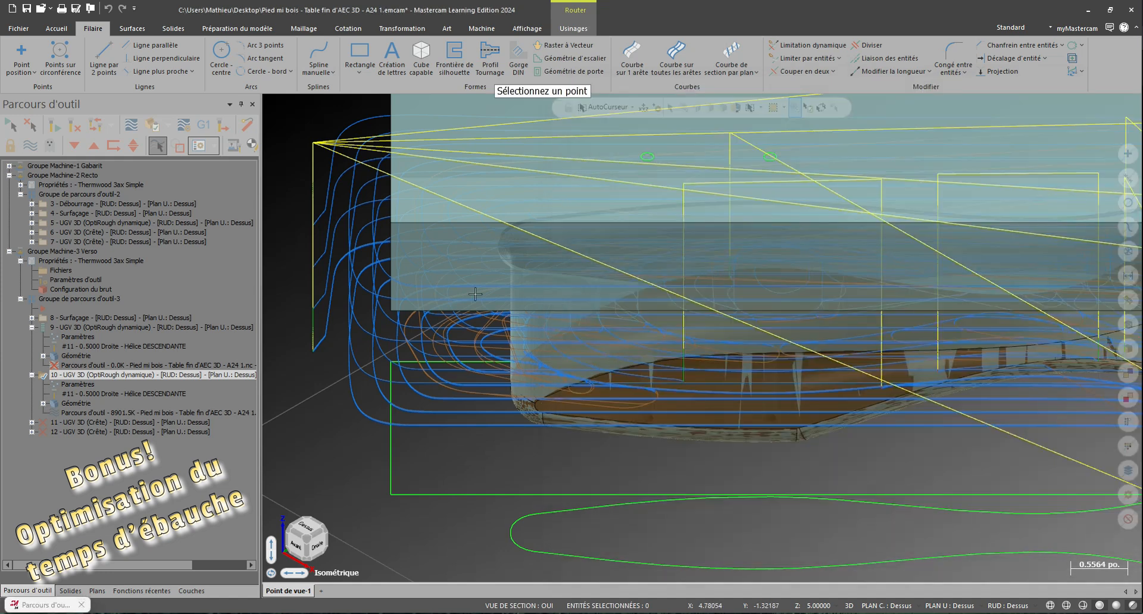
{"action": "left_click", "coordinate": [393, 311]}
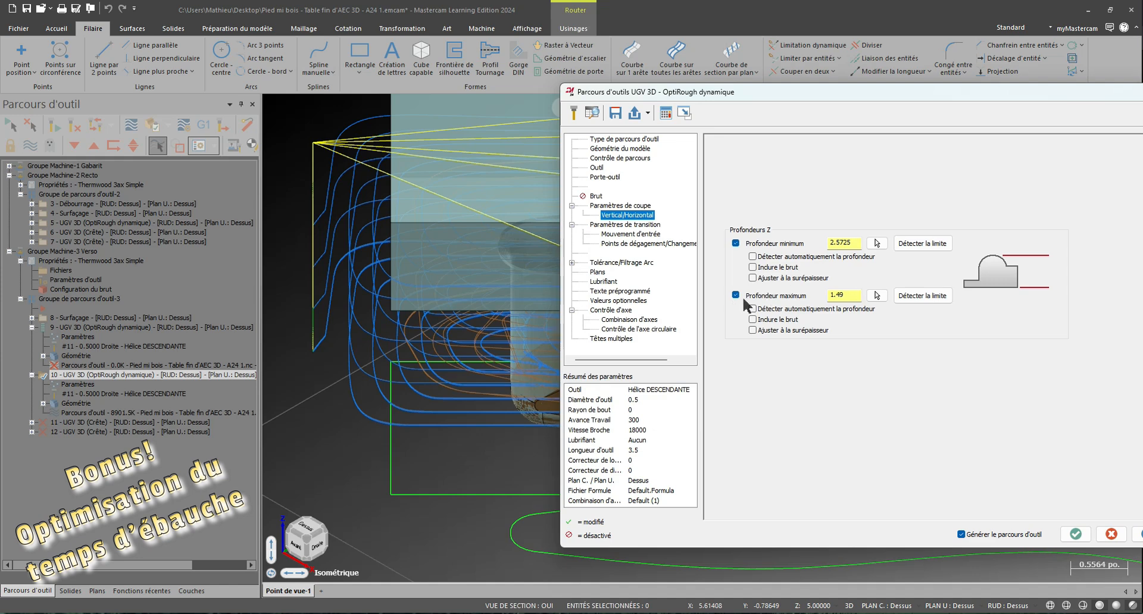
Step: Replace OptiRough operation 10's containment boundary with the curved silhouette of the leg and regenerate the operation
{"action": "left_click", "coordinate": [619, 159]}
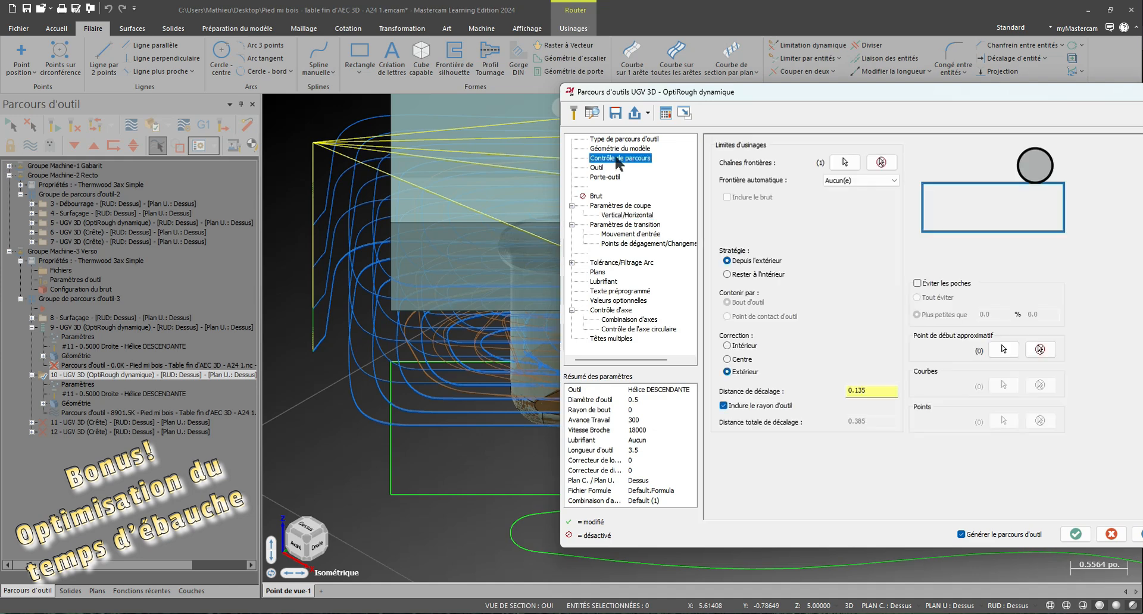
{"action": "left_click_drag", "start_coordinate": [920, 91], "coordinate": [776, 87]}
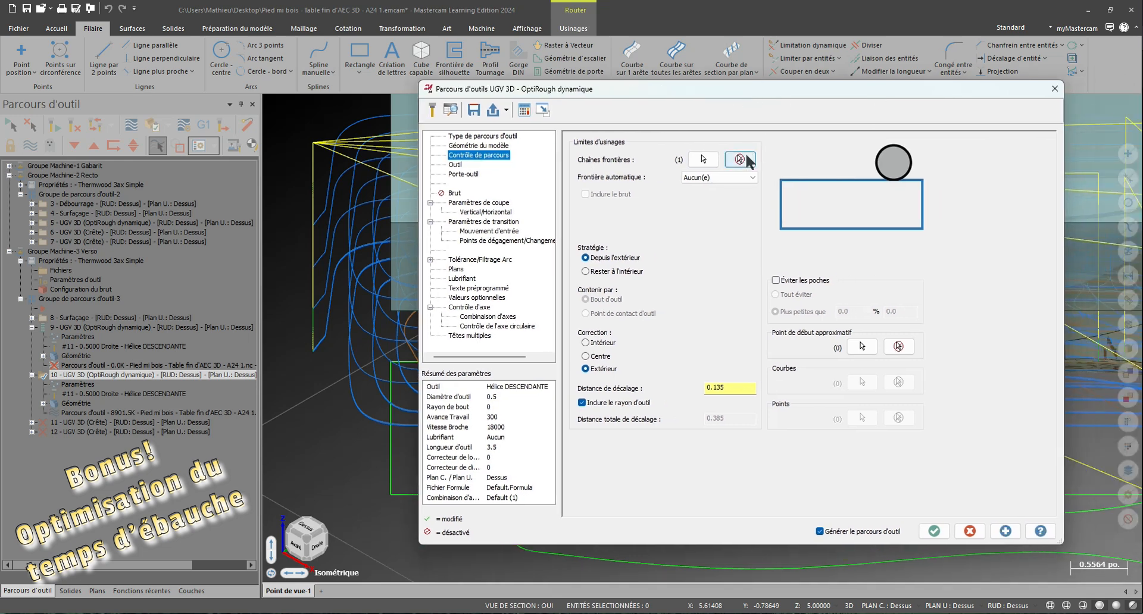
{"action": "left_click", "coordinate": [742, 158]}
{"action": "left_click", "coordinate": [702, 158]}
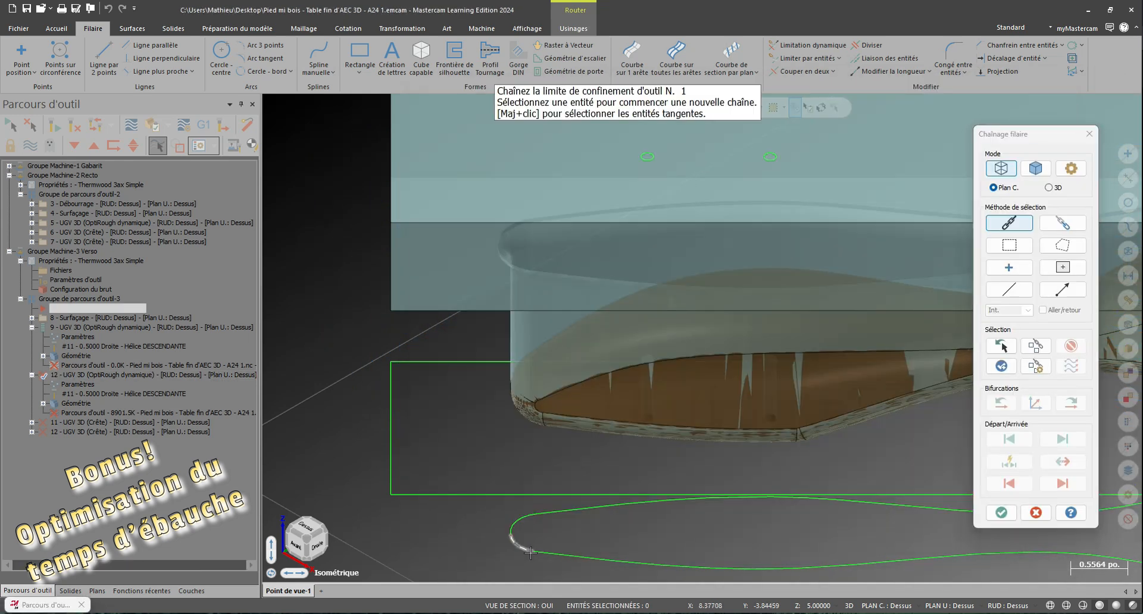
{"action": "left_click", "coordinate": [519, 549]}
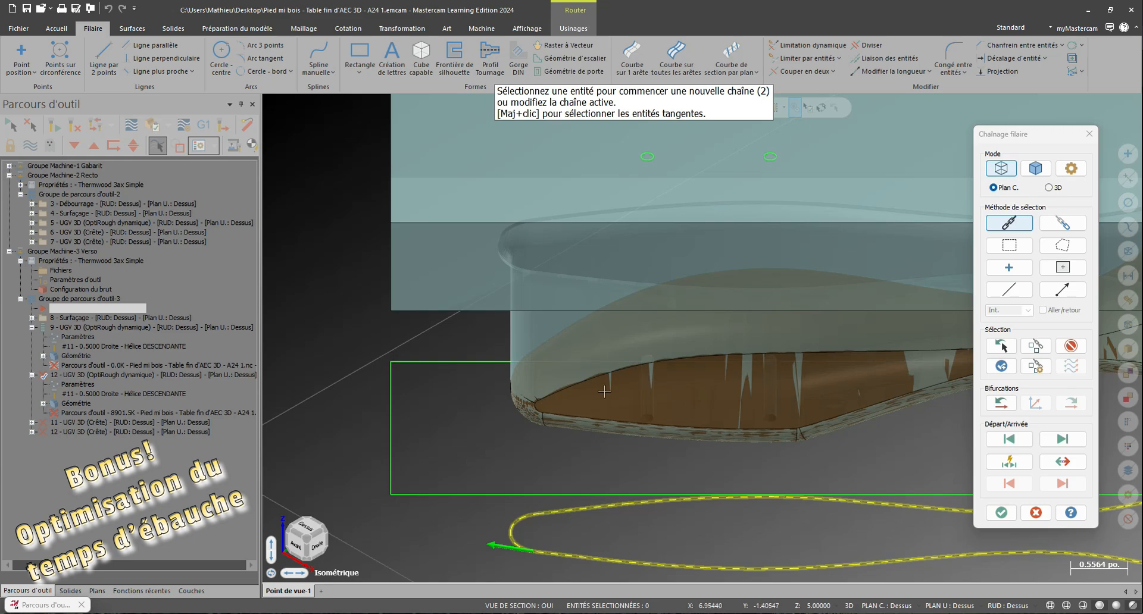
{"action": "key", "text": "Return"}
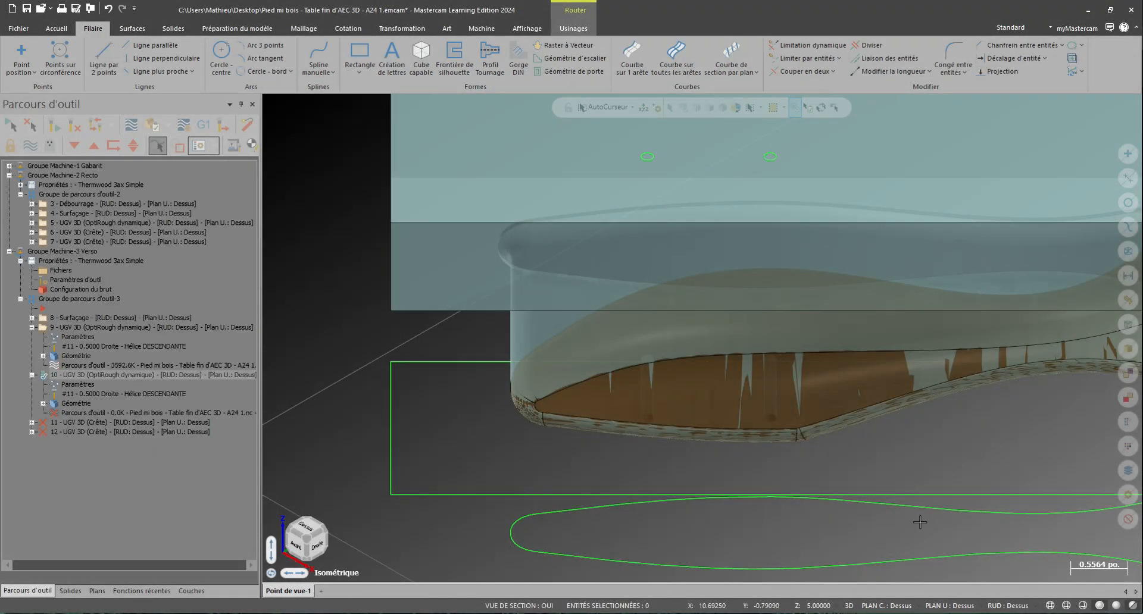
Step: Examine the toolpaths of Surfaçage operation 8 and OptiRough operation 9 around the stock block
{"action": "left_click", "coordinate": [113, 329]}
{"action": "mouse_move", "coordinate": [466, 456]}
{"action": "middle_mouse_down"}
{"action": "mouse_move", "coordinate": [490, 403]}
{"action": "mouse_move", "coordinate": [477, 396]}
{"action": "mouse_move", "coordinate": [569, 276]}
{"action": "mouse_move", "coordinate": [459, 329]}
{"action": "mouse_move", "coordinate": [526, 346]}
{"action": "mouse_move", "coordinate": [474, 304]}
{"action": "mouse_move", "coordinate": [464, 323]}
{"action": "middle_mouse_up"}
{"action": "scroll", "coordinate": [411, 404], "scroll_direction": "down", "scroll_amount": 3}
{"action": "left_click", "coordinate": [76, 319], "text": "ctrl"}
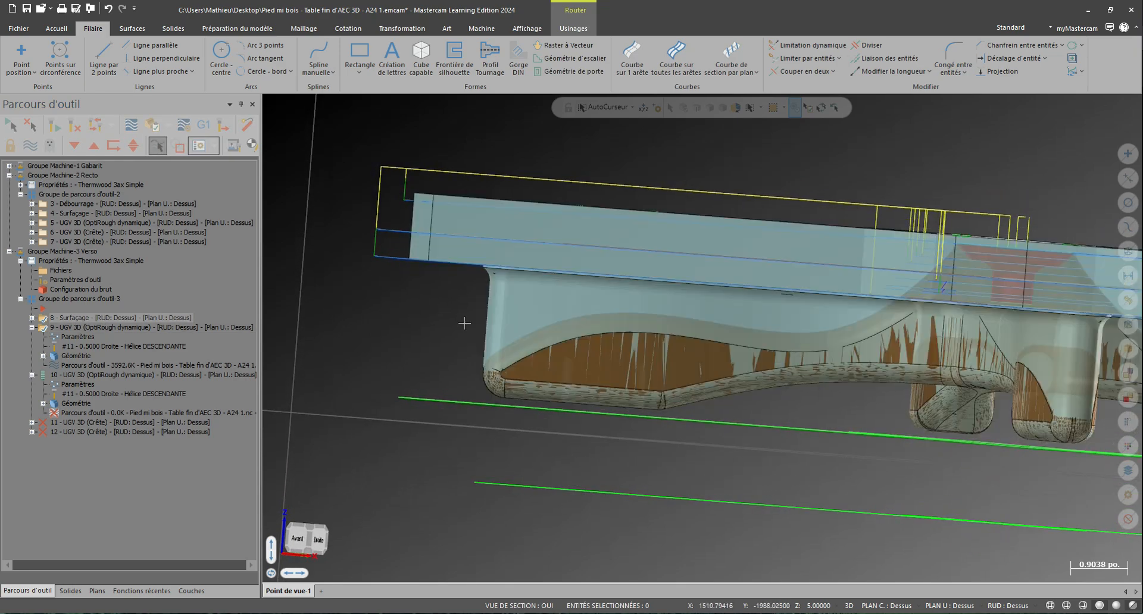
{"action": "right_click", "coordinate": [453, 325]}
{"action": "left_click", "coordinate": [481, 467]}
{"action": "right_click", "coordinate": [323, 147]}
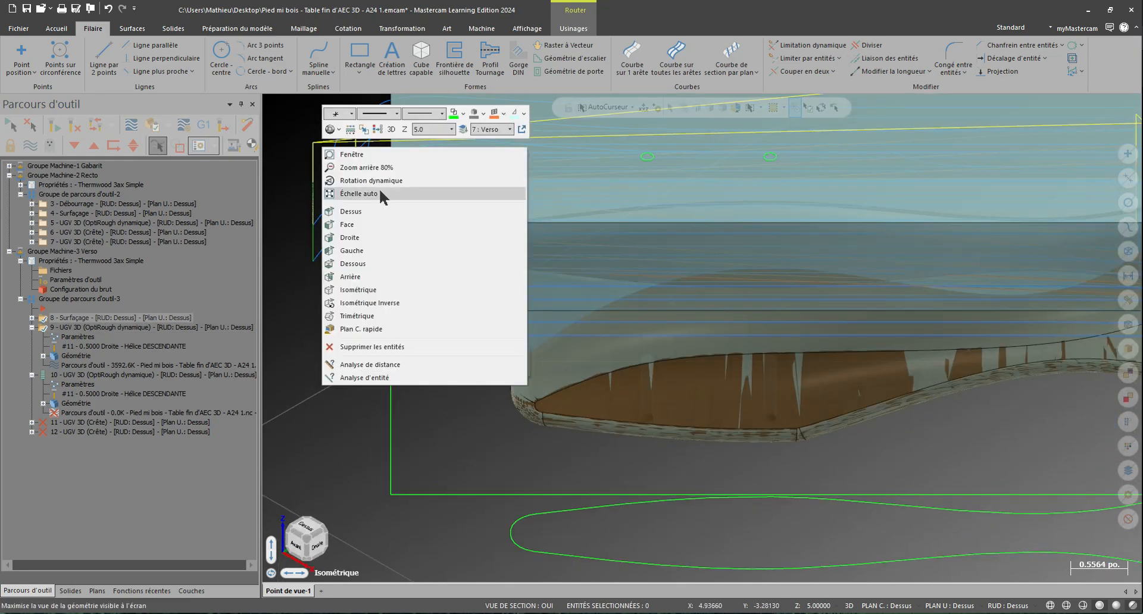
{"action": "left_click", "coordinate": [379, 190]}
Step: Examine OptiRough operation 10's toolpath along the legs beneath the stock block from several angles
{"action": "left_click", "coordinate": [118, 376]}
{"action": "scroll", "coordinate": [390, 379], "scroll_direction": "up", "scroll_amount": 5}
{"action": "middle_click_drag", "start_coordinate": [425, 366], "coordinate": [524, 326]}
{"action": "scroll", "coordinate": [524, 326], "scroll_direction": "up", "scroll_amount": 2}
{"action": "scroll", "coordinate": [494, 328], "scroll_direction": "up", "scroll_amount": 3}
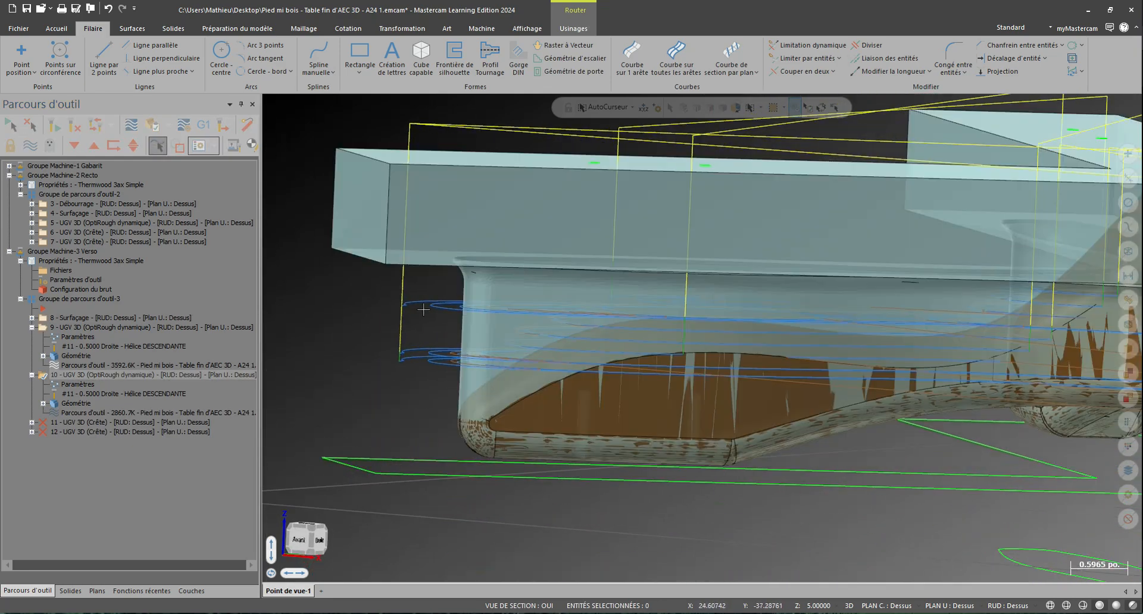
{"action": "scroll", "coordinate": [458, 364], "scroll_direction": "down", "scroll_amount": 2}
{"action": "scroll", "coordinate": [431, 370], "scroll_direction": "down", "scroll_amount": 2}
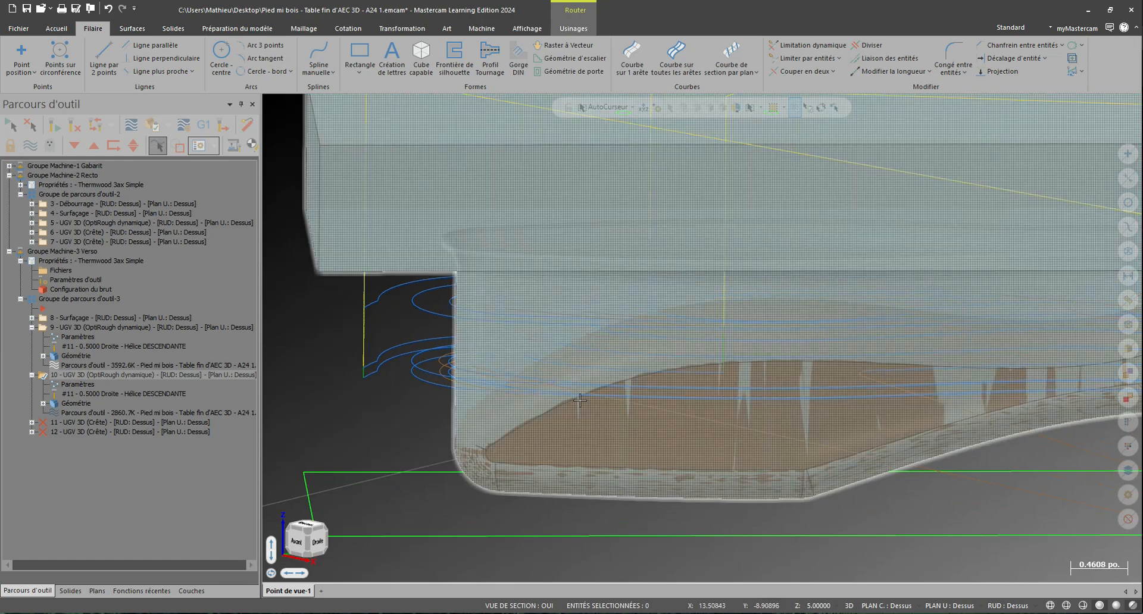
{"action": "middle_click_drag", "start_coordinate": [412, 370], "coordinate": [443, 387]}
{"action": "scroll", "coordinate": [554, 381], "scroll_direction": "down", "scroll_amount": 4}
{"action": "scroll", "coordinate": [878, 417], "scroll_direction": "up", "scroll_amount": 4}
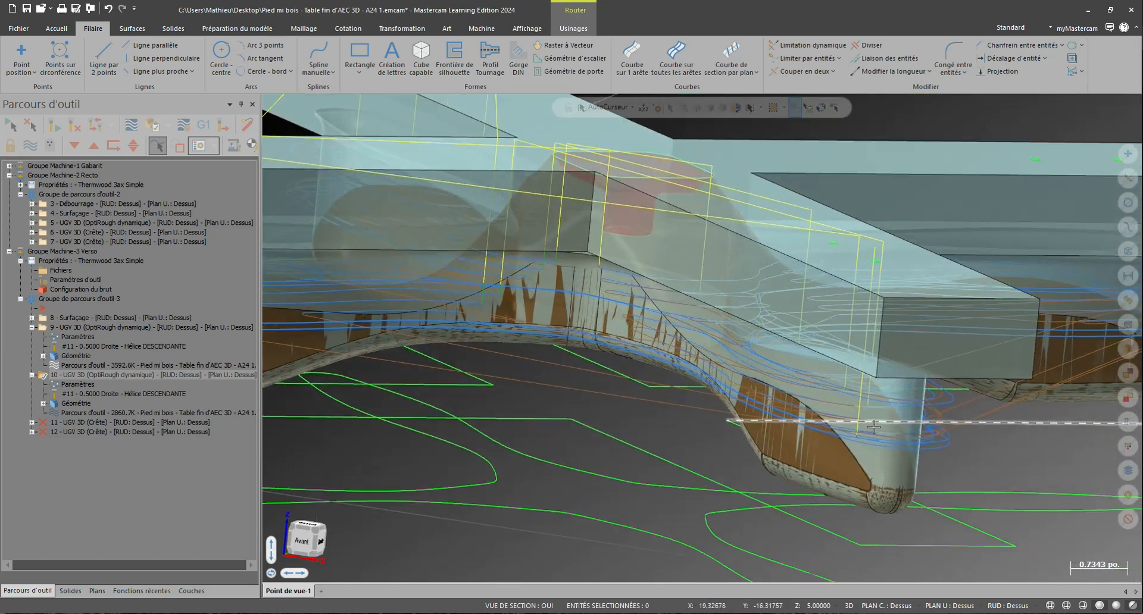
{"action": "middle_click_drag", "start_coordinate": [879, 416], "coordinate": [417, 196]}
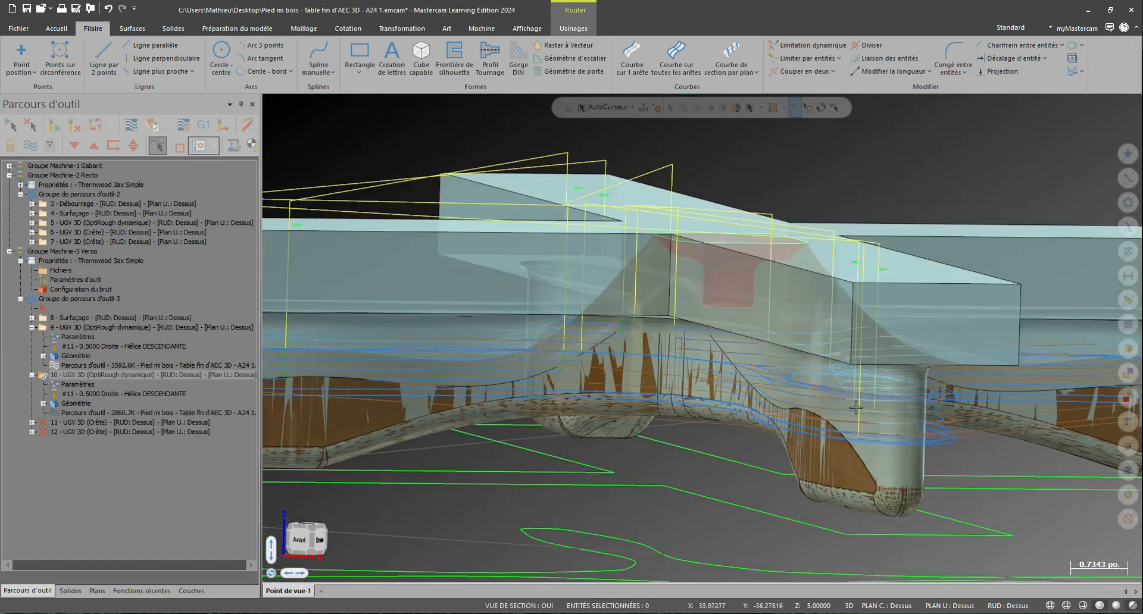
{"action": "right_click", "coordinate": [387, 186]}
{"action": "left_click", "coordinate": [437, 318]}
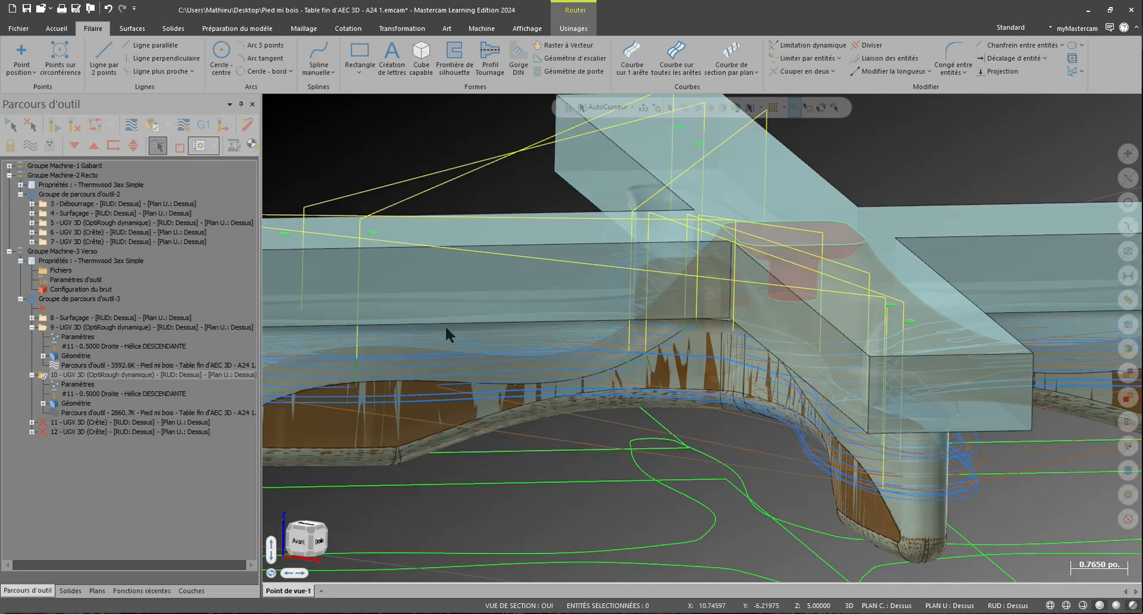
{"action": "right_click", "coordinate": [462, 164]}
{"action": "left_click", "coordinate": [481, 209]}
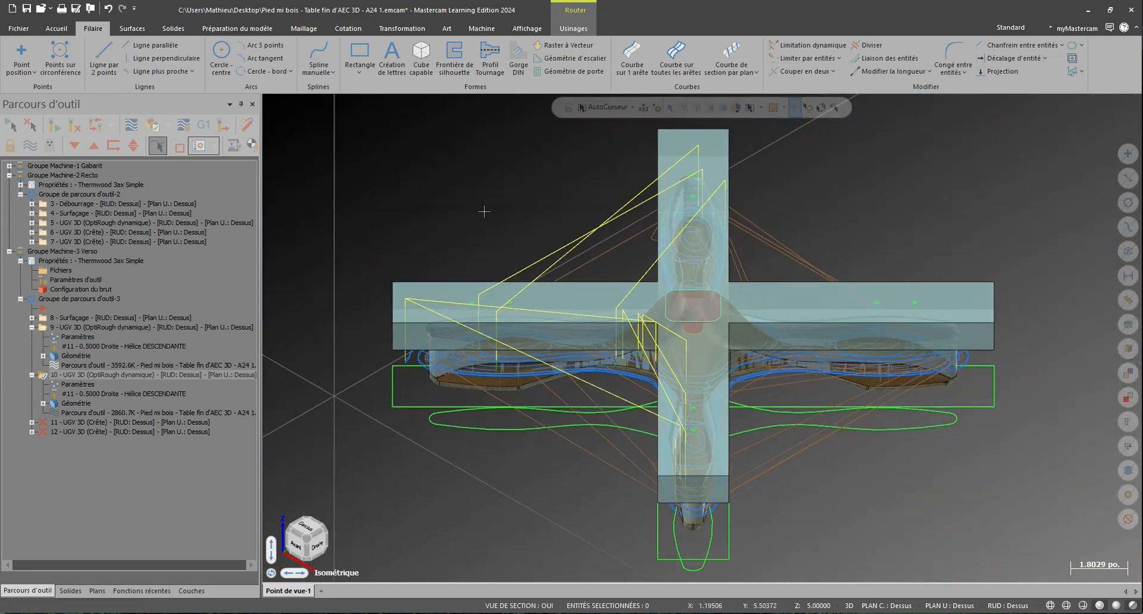
Step: Collapse operations 9 and 10 and hide layer 8 containing the Verso stock model
{"action": "left_click", "coordinate": [31, 327]}
{"action": "left_click", "coordinate": [31, 337]}
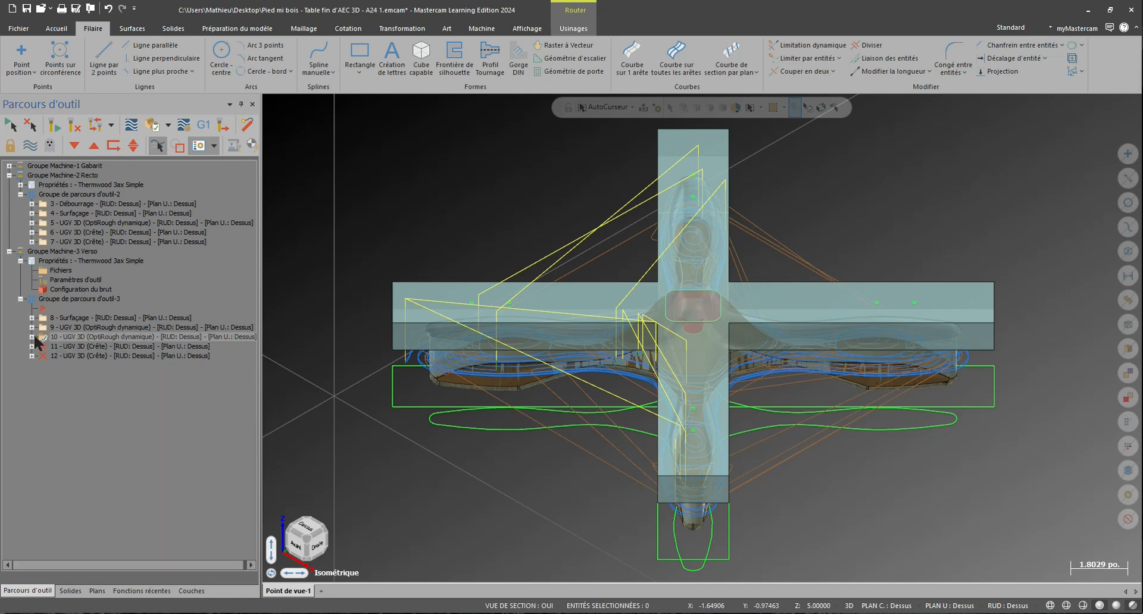
{"action": "left_click", "coordinate": [191, 590]}
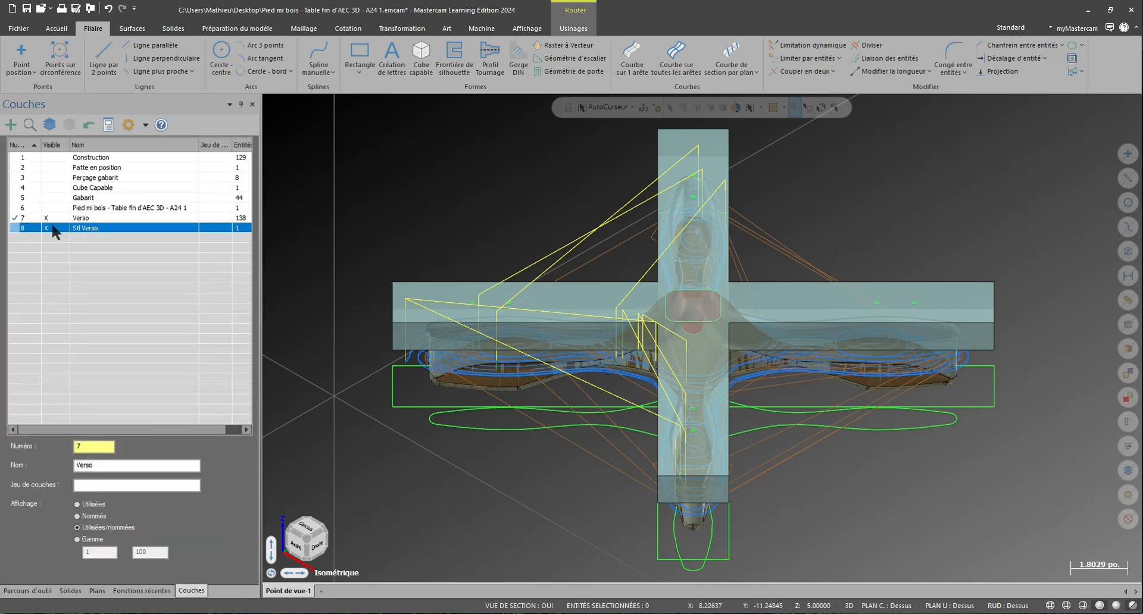
{"action": "left_click", "coordinate": [52, 227]}
{"action": "left_click", "coordinate": [31, 590]}
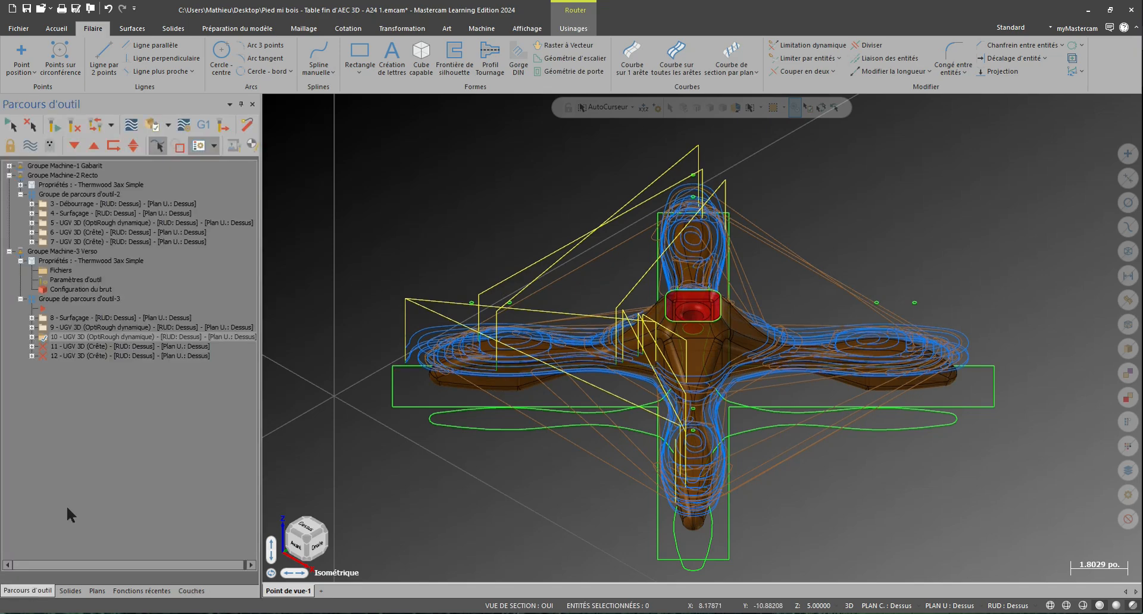
Step: Examine the red central recess and its circular hole alongside the details of operations 8 to 10
{"action": "scroll", "coordinate": [717, 369], "scroll_direction": "up", "scroll_amount": 3}
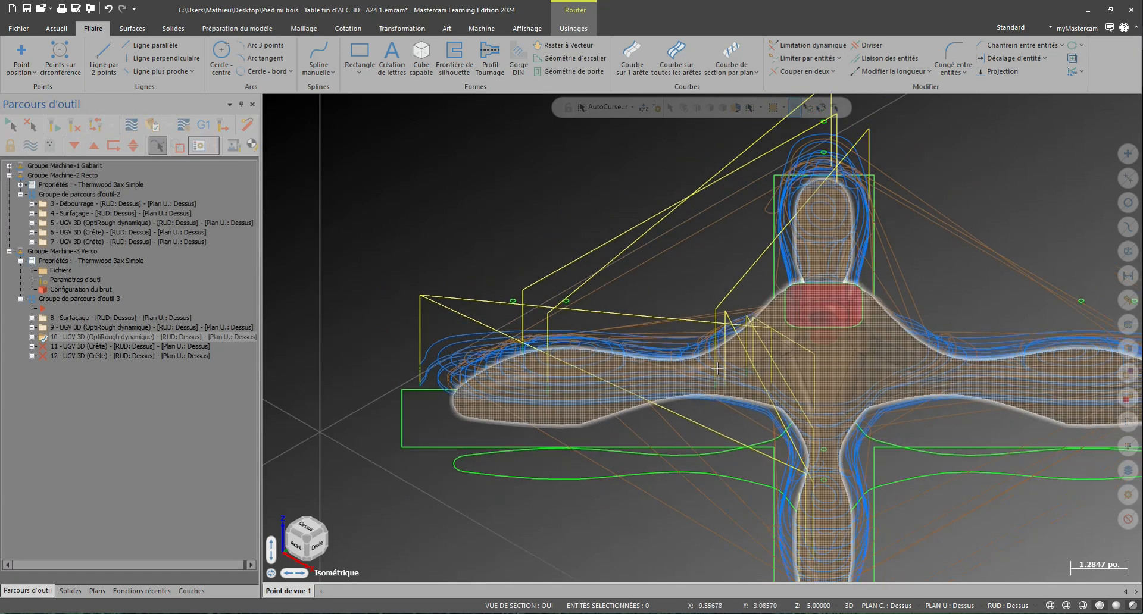
{"action": "scroll", "coordinate": [718, 369], "scroll_direction": "up", "scroll_amount": 2}
{"action": "left_click", "coordinate": [32, 337]}
{"action": "left_click", "coordinate": [31, 327]}
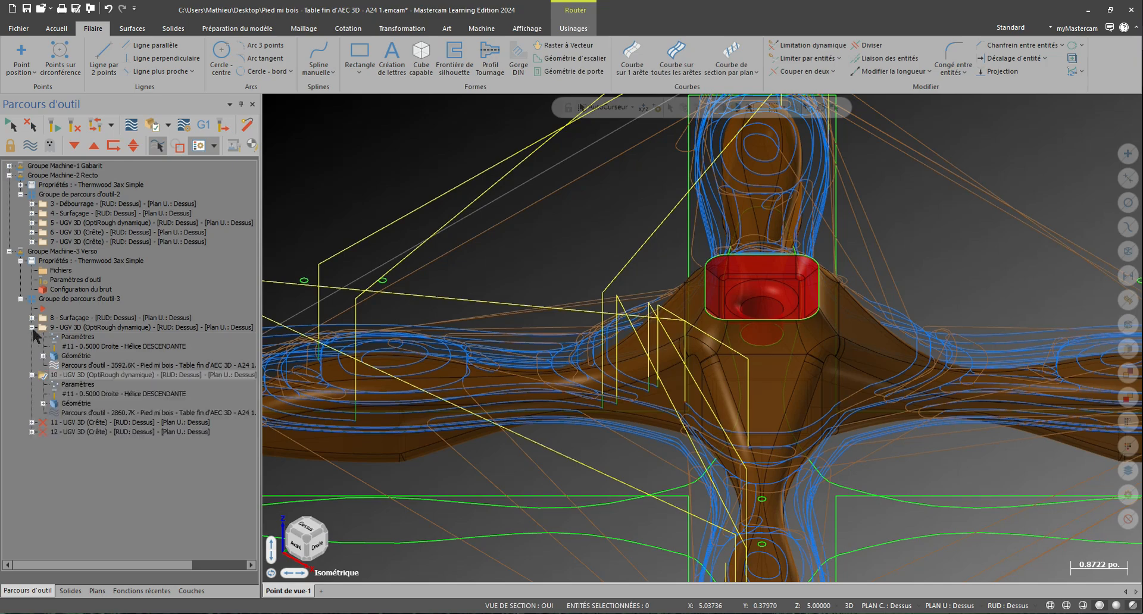
{"action": "left_click", "coordinate": [32, 318]}
{"action": "scroll", "coordinate": [752, 379], "scroll_direction": "up", "scroll_amount": 2}
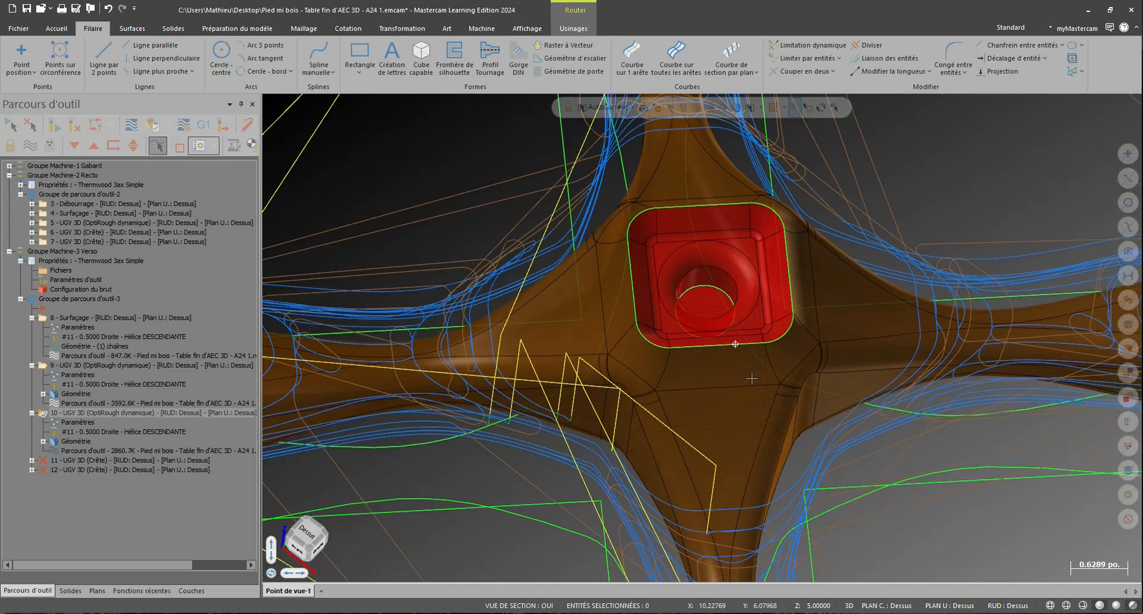
{"action": "scroll", "coordinate": [732, 351], "scroll_direction": "up", "scroll_amount": 4}
{"action": "mouse_move", "coordinate": [702, 309]}
{"action": "middle_mouse_down"}
{"action": "mouse_move", "coordinate": [675, 281]}
{"action": "mouse_move", "coordinate": [684, 309]}
{"action": "mouse_move", "coordinate": [702, 301]}
{"action": "mouse_move", "coordinate": [726, 323]}
{"action": "mouse_move", "coordinate": [696, 322]}
{"action": "middle_mouse_up"}
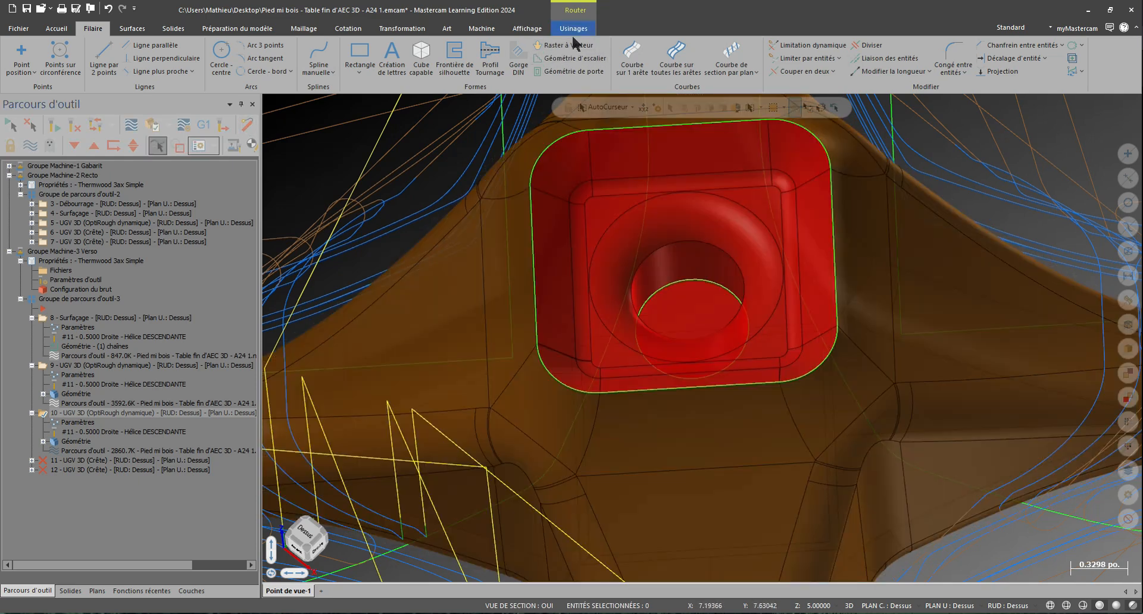
Step: Create a 2D Contournage operation chained on the circular edge at the bottom of the central hole
{"action": "left_click", "coordinate": [572, 29]}
{"action": "left_click", "coordinate": [28, 65]}
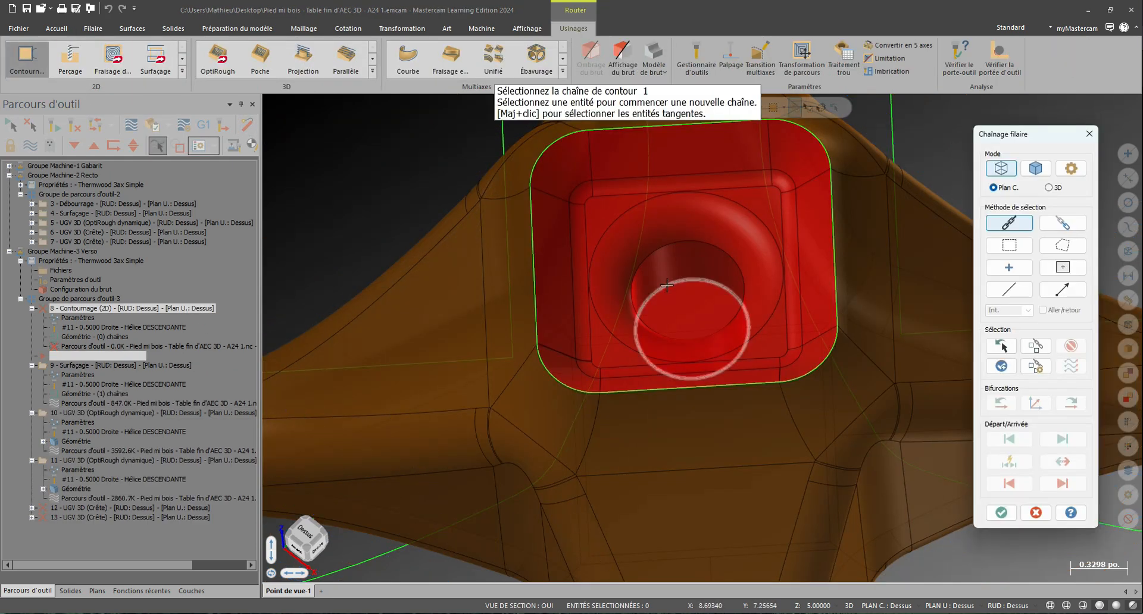
{"action": "left_click", "coordinate": [652, 295]}
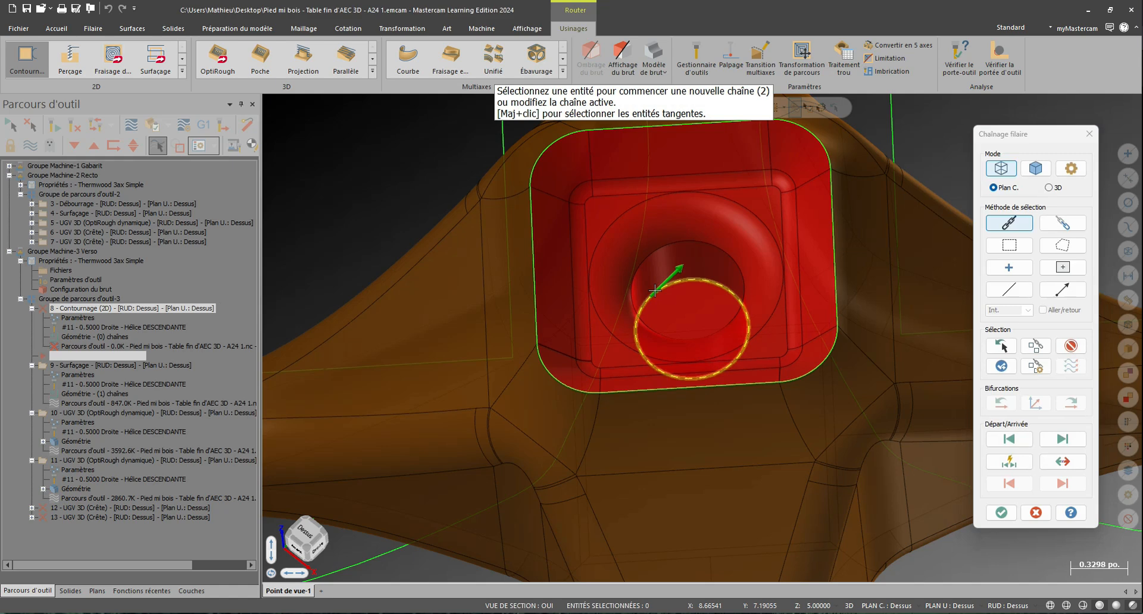
{"action": "left_click", "coordinate": [1071, 345]}
{"action": "left_click", "coordinate": [641, 317]}
{"action": "key", "text": "Return"}
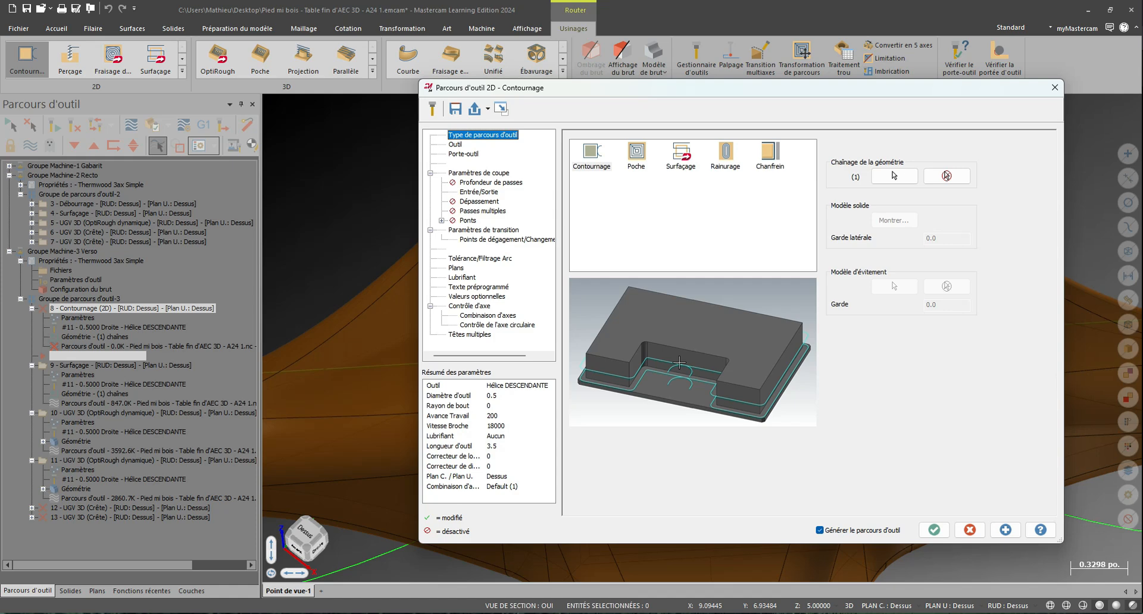
Step: Assign the 0.5 Hélice DESCENDANTE tool number 11 to the contour and toggle its rapid retract option
{"action": "left_click", "coordinate": [459, 144]}
{"action": "right_click", "coordinate": [632, 154]}
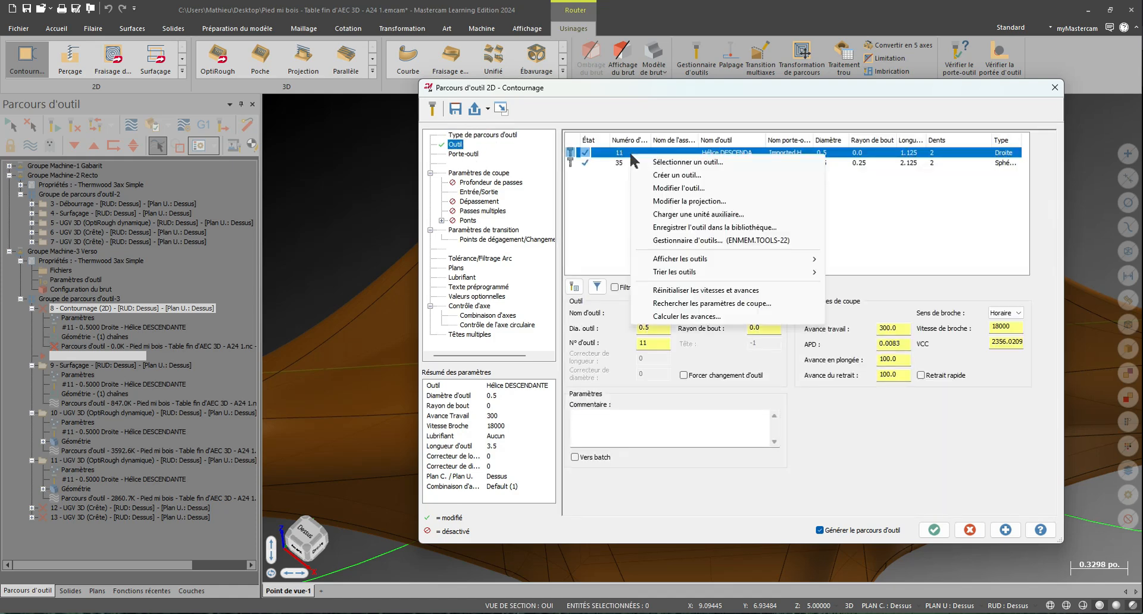
{"action": "left_click", "coordinate": [951, 448]}
{"action": "left_click", "coordinate": [930, 375]}
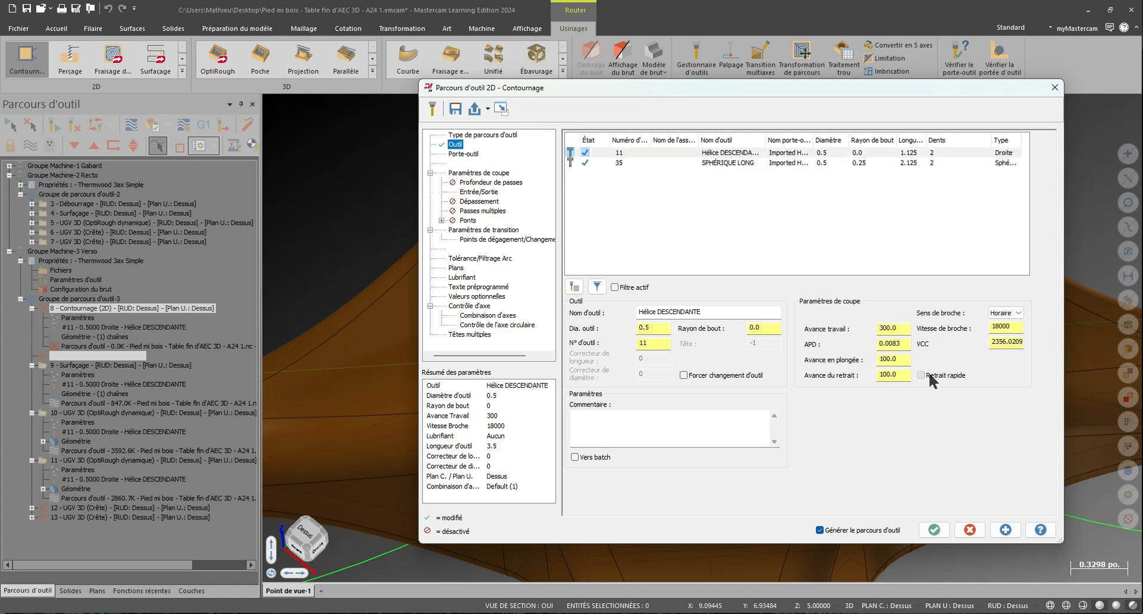
Step: Enable depth cuts and multiple passes for the contour, with one roughing and one finishing pass
{"action": "left_click", "coordinate": [495, 183]}
{"action": "left_click", "coordinate": [740, 183]}
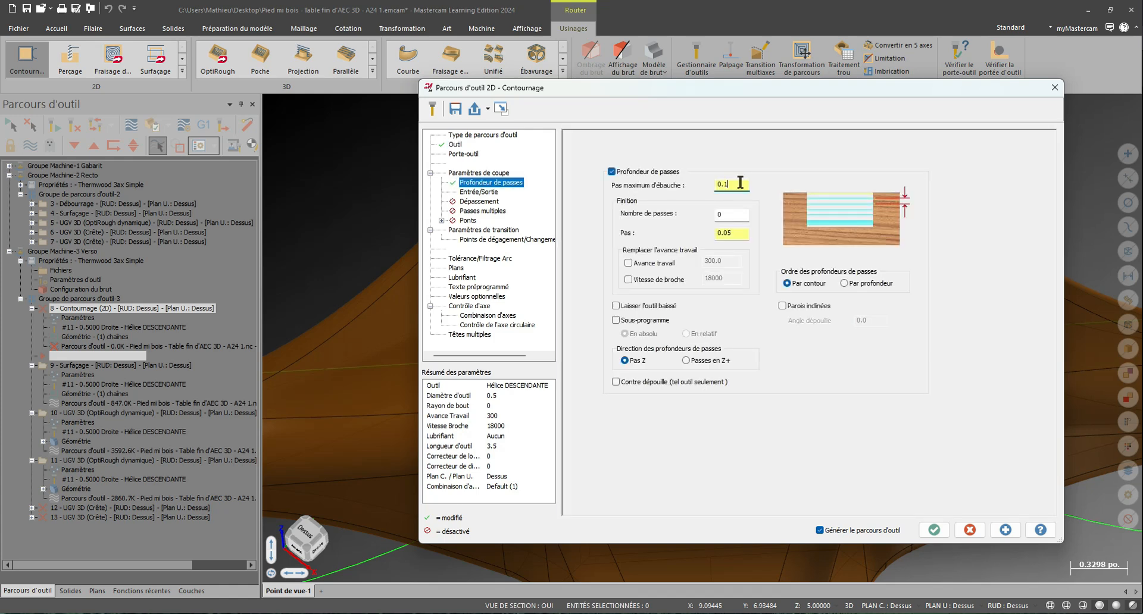
{"action": "left_click", "coordinate": [494, 210]}
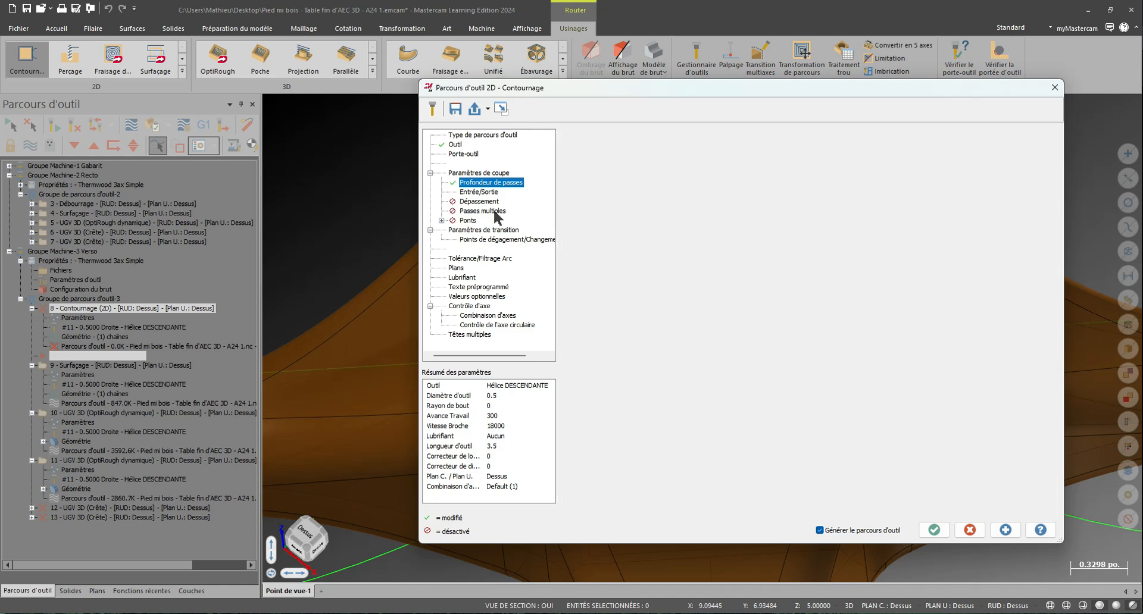
{"action": "left_click", "coordinate": [615, 141]}
{"action": "left_click", "coordinate": [743, 207]}
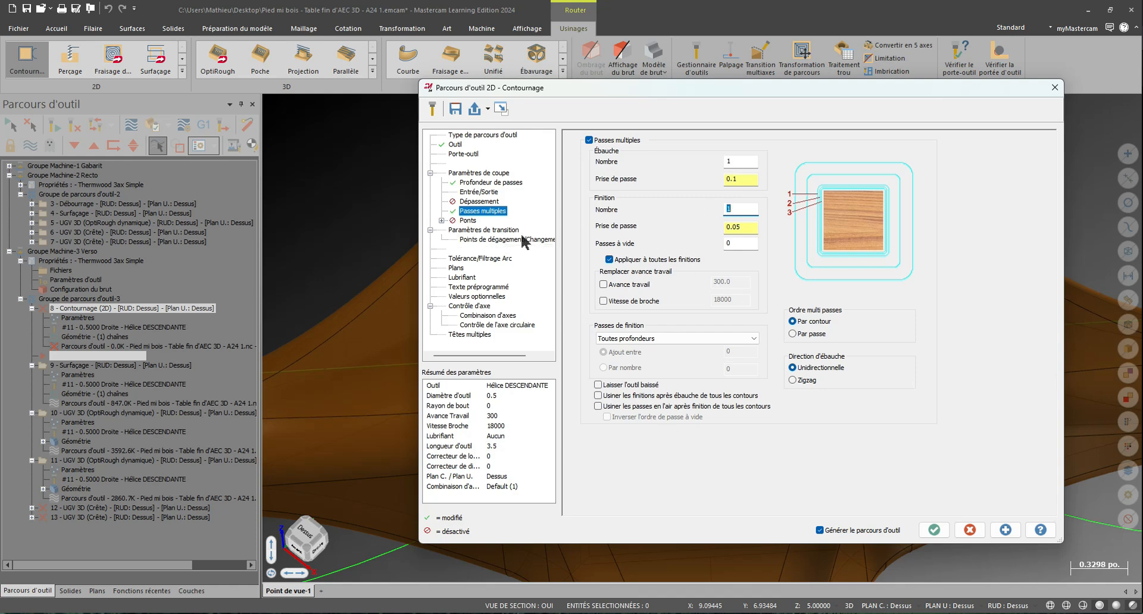
Step: Make the contour's retract, clearance and depth heights absolute and set the top of stock to 3.5, picked on the recess's upper edge
{"action": "left_click", "coordinate": [512, 230]}
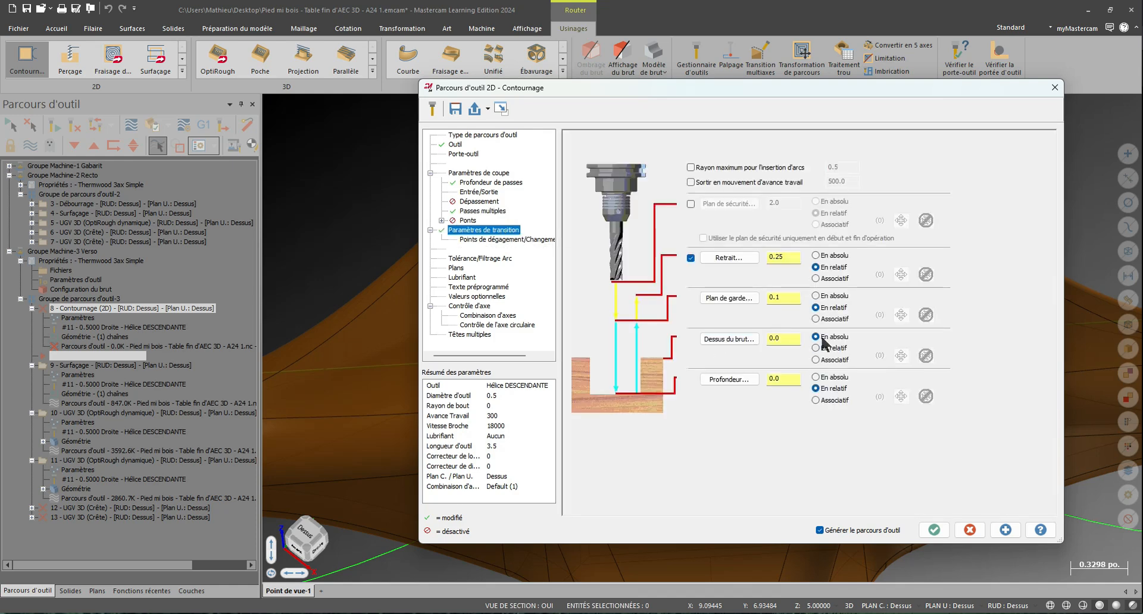
{"action": "left_click", "coordinate": [816, 376]}
{"action": "left_click", "coordinate": [815, 296]}
{"action": "left_click", "coordinate": [816, 255]}
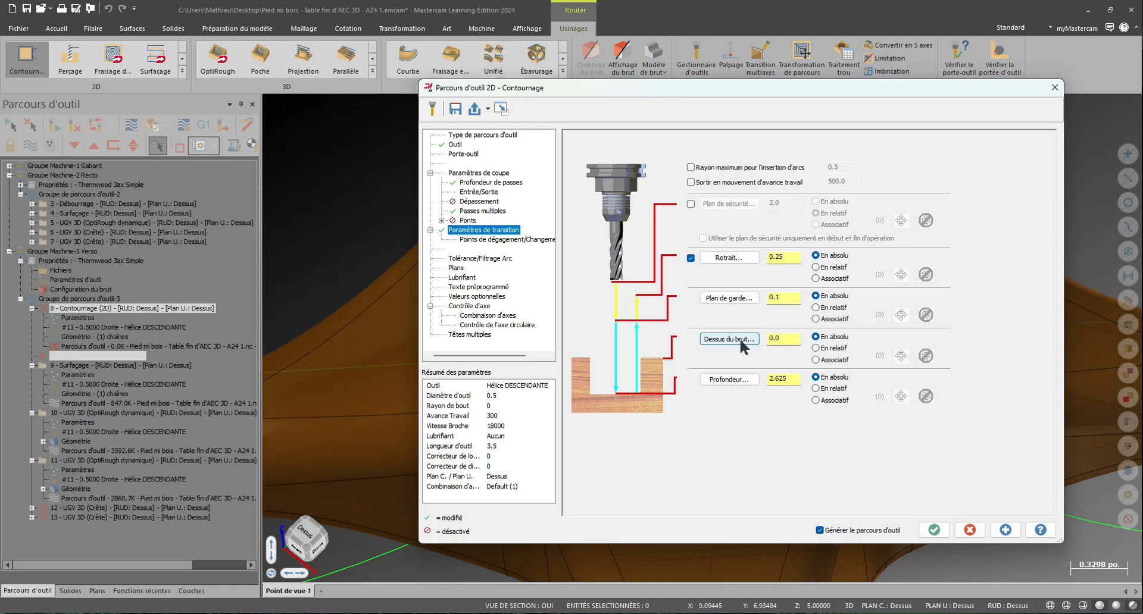
{"action": "left_click", "coordinate": [728, 339]}
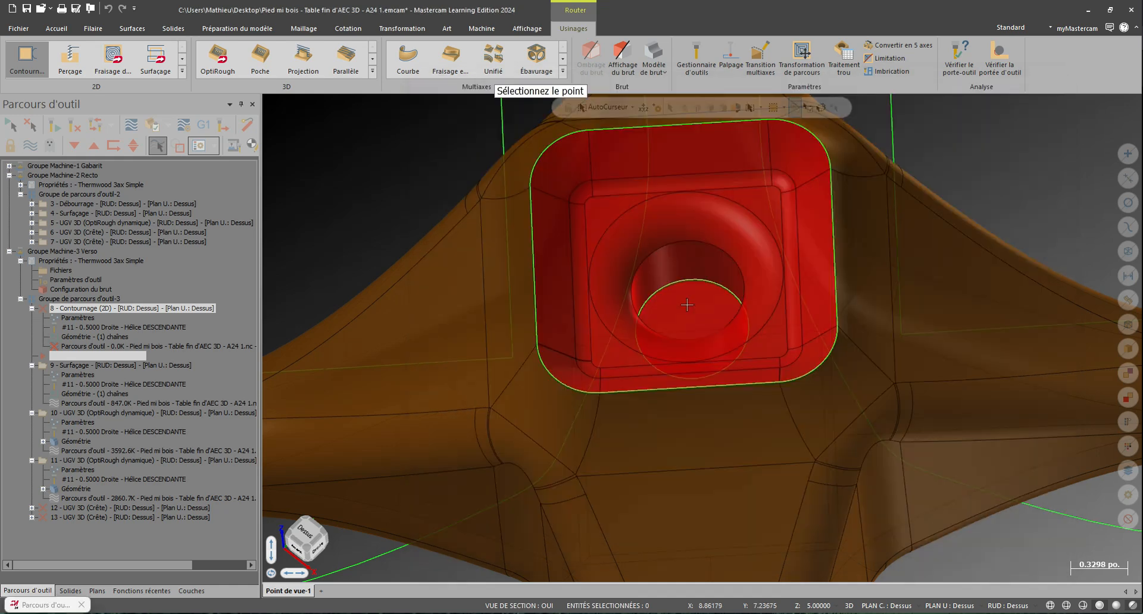
{"action": "left_click", "coordinate": [534, 269]}
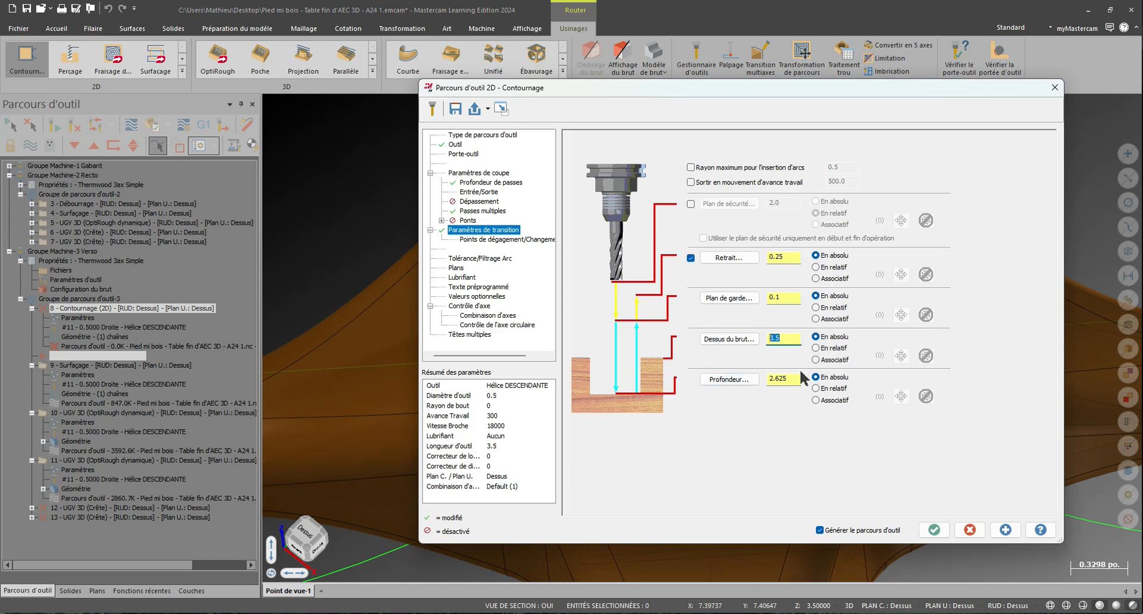
Step: Set the clearance plane to 3.6, the retract to 3.75 and the depth to 2.625 picked on the hole's circle, and generate the contour
{"action": "double_click", "coordinate": [784, 298]}
{"action": "type", "text": "3.6"}
{"action": "left_click", "coordinate": [792, 260]}
{"action": "left_click", "coordinate": [748, 379]}
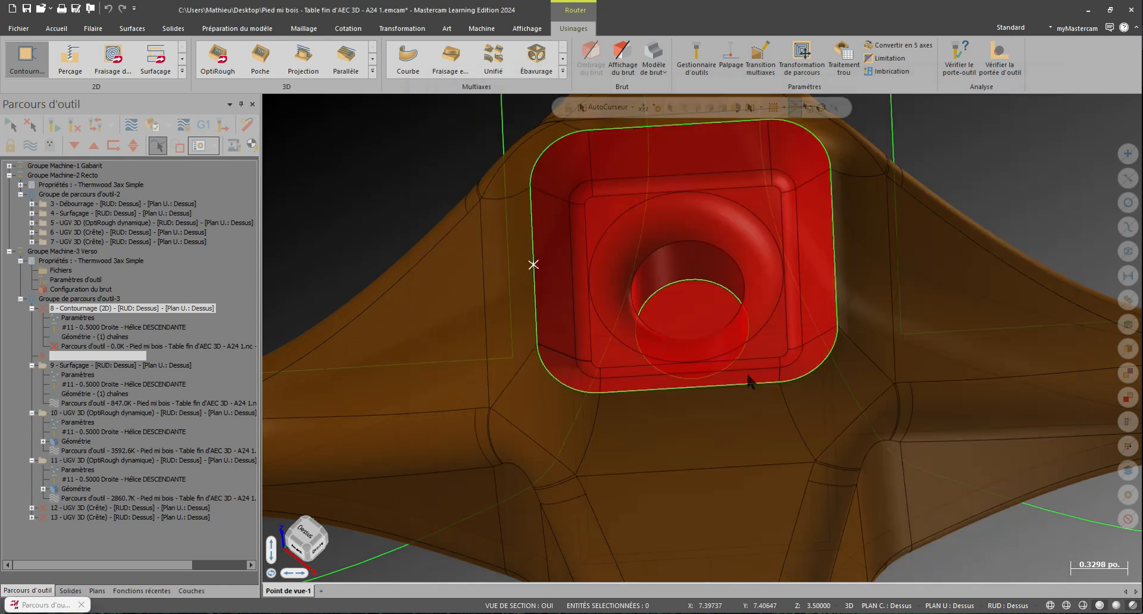
{"action": "left_click", "coordinate": [684, 278]}
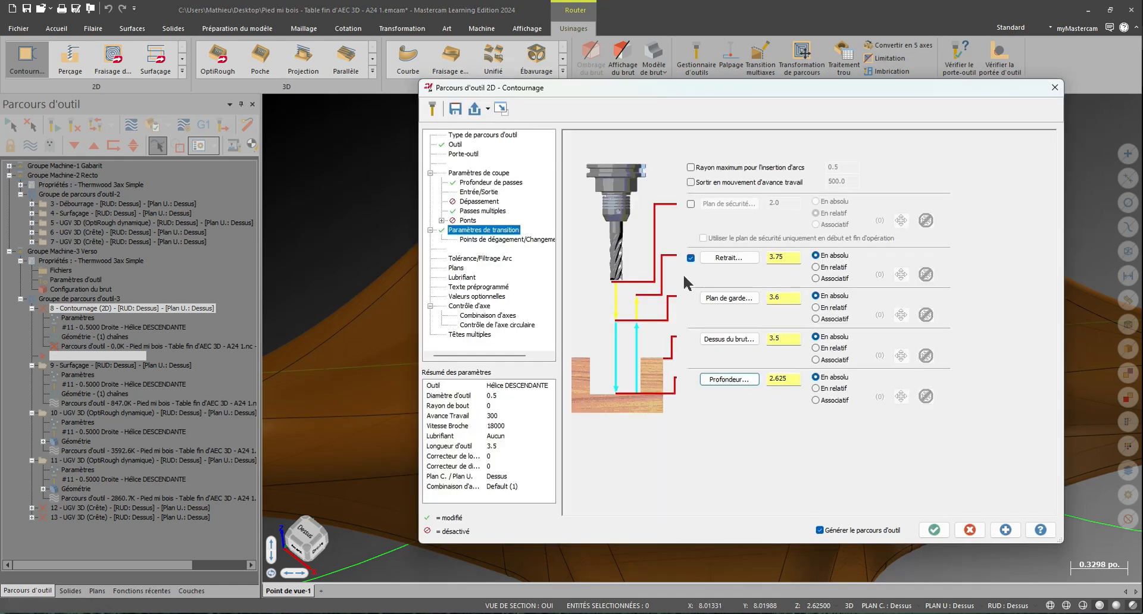
{"action": "left_click", "coordinate": [942, 525]}
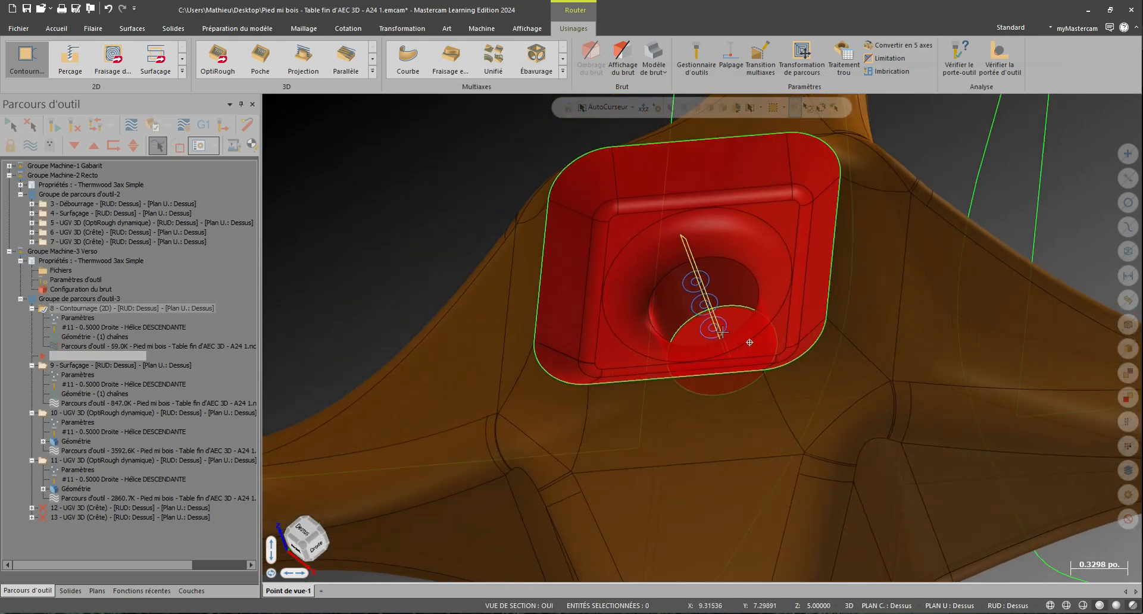
{"action": "middle_click_drag", "start_coordinate": [721, 331], "coordinate": [738, 384]}
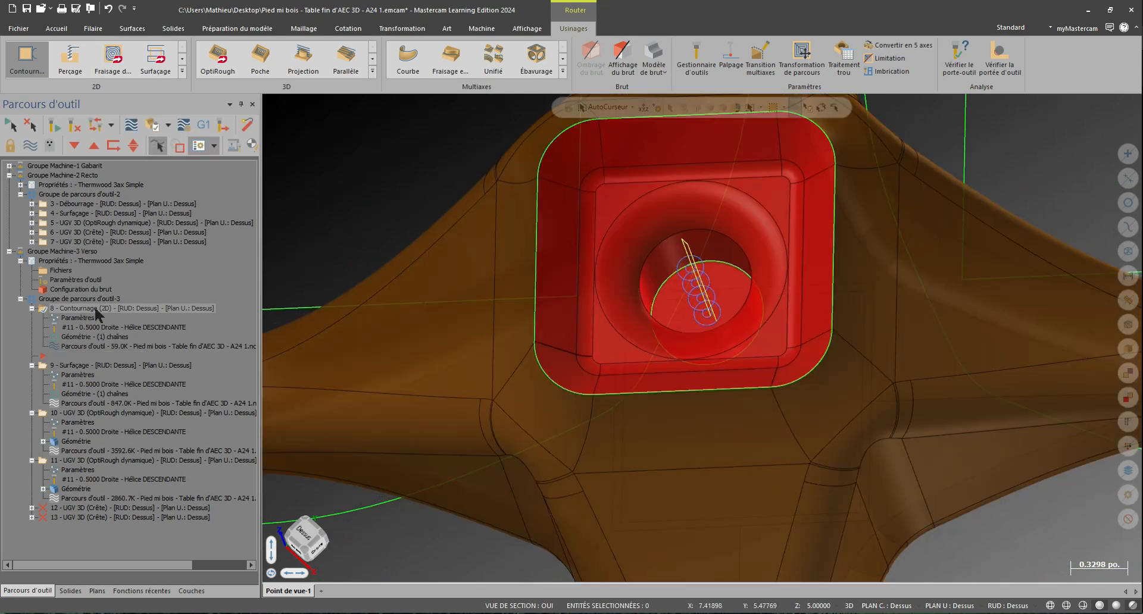
Step: Copy the Contournage operation directly after the second OptiRough operation in the Verso group and collapse the expanded operations
{"action": "right_click_drag", "start_coordinate": [97, 314], "coordinate": [143, 460]}
{"action": "left_click", "coordinate": [178, 505]}
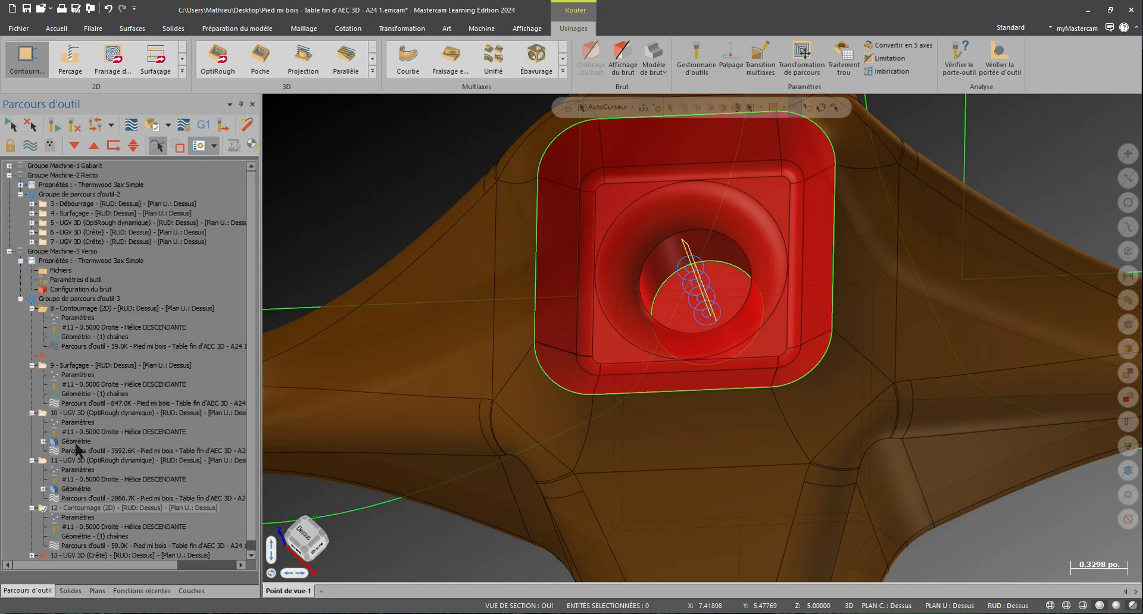
{"action": "left_click", "coordinate": [32, 461]}
{"action": "left_click", "coordinate": [31, 413]}
{"action": "left_click", "coordinate": [31, 308]}
{"action": "left_click", "coordinate": [32, 327]}
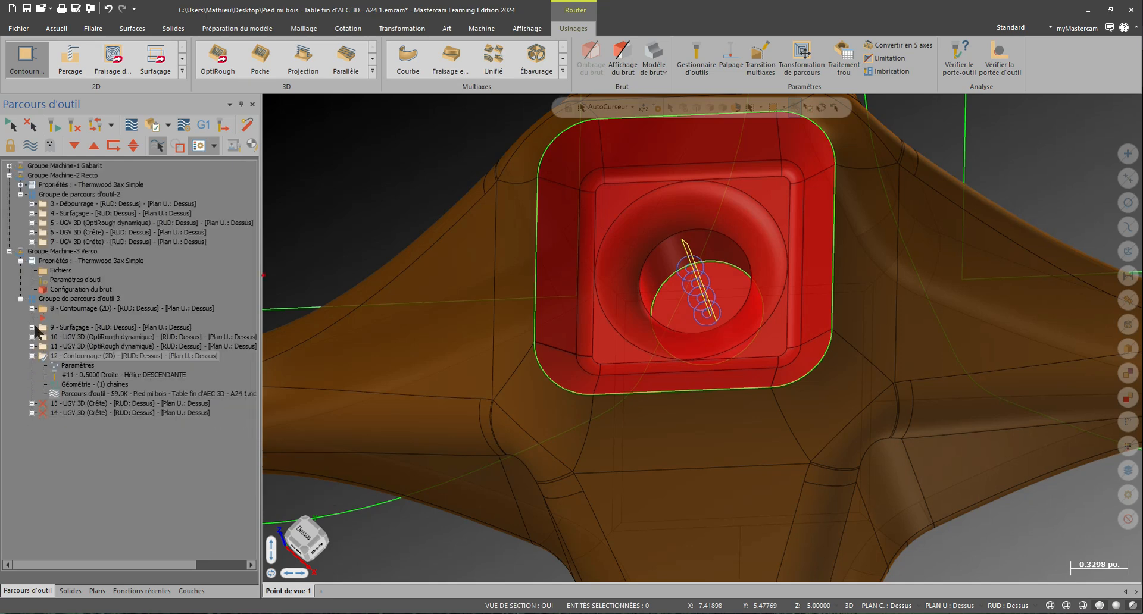
{"action": "left_click", "coordinate": [32, 356]}
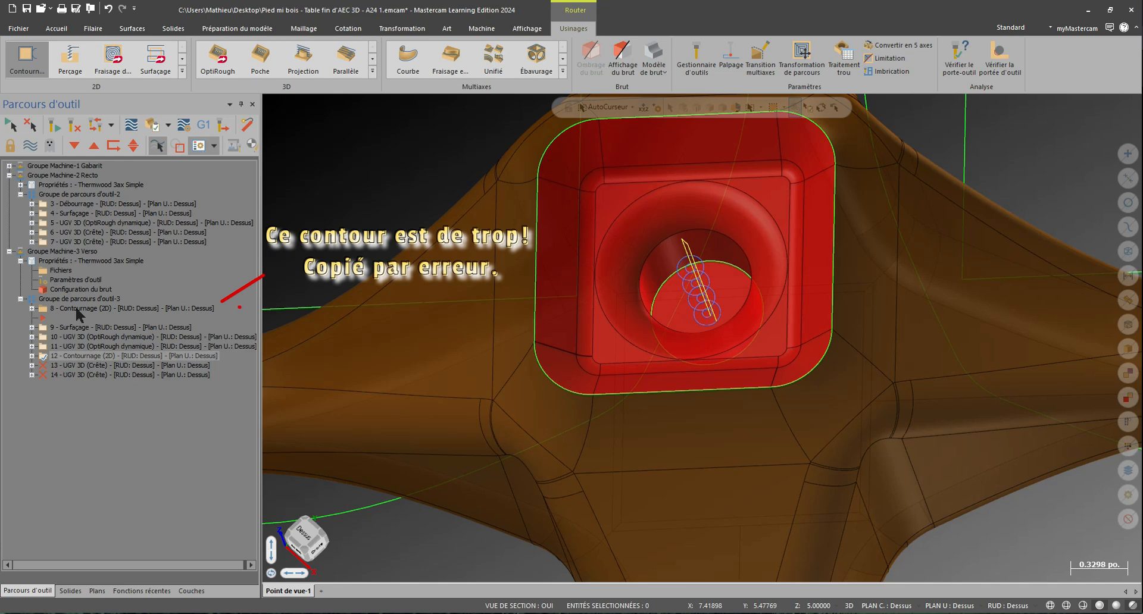
{"action": "right_click", "coordinate": [374, 182]}
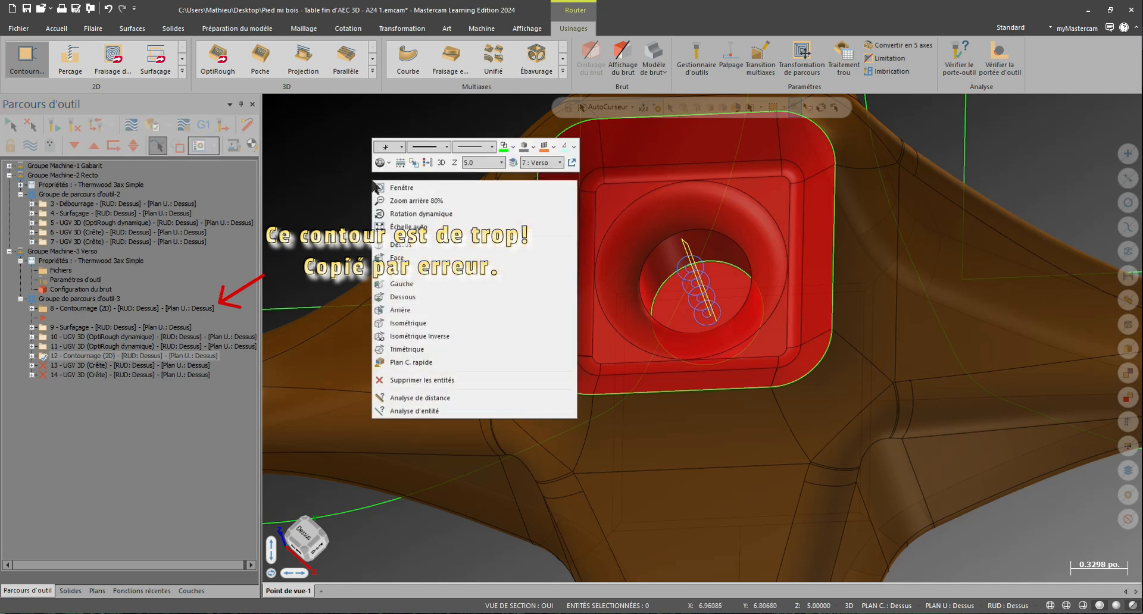
Step: In the last Crête operation of the Verso group, clear the machining geometry and reselect the entire table leg model
{"action": "left_click", "coordinate": [351, 179]}
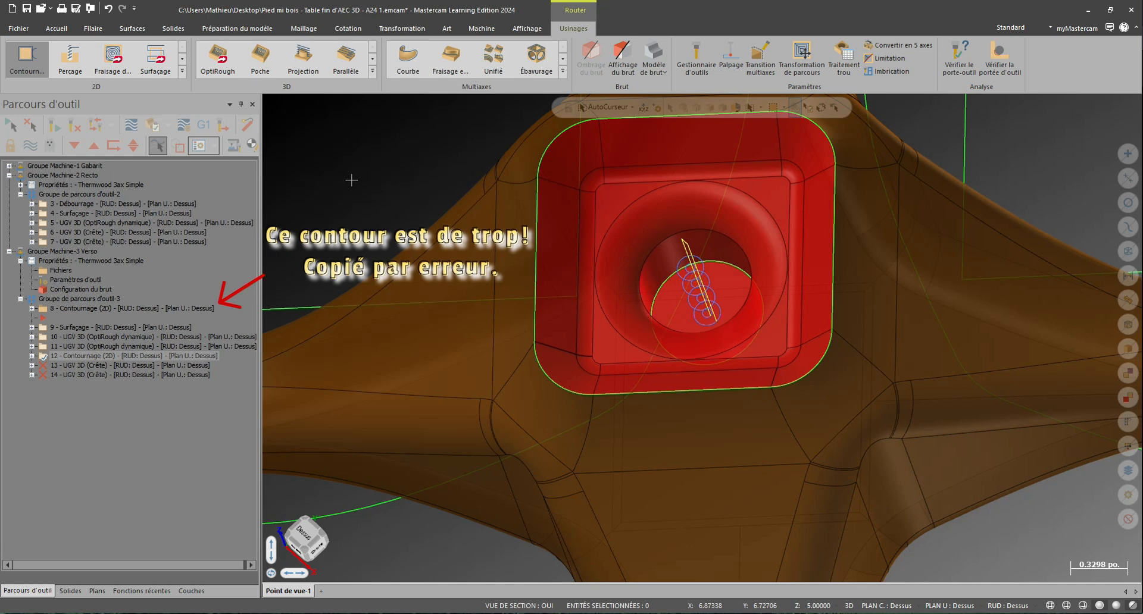
{"action": "key", "text": "alt+7"}
{"action": "left_click", "coordinate": [32, 375]}
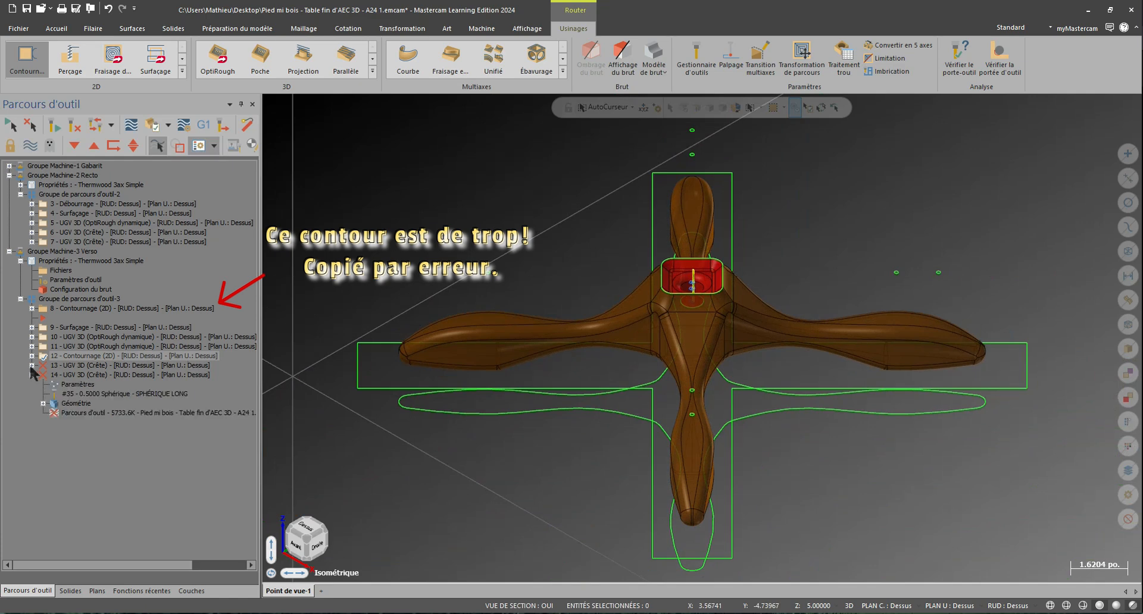
{"action": "left_click", "coordinate": [32, 365]}
{"action": "left_click", "coordinate": [80, 423]}
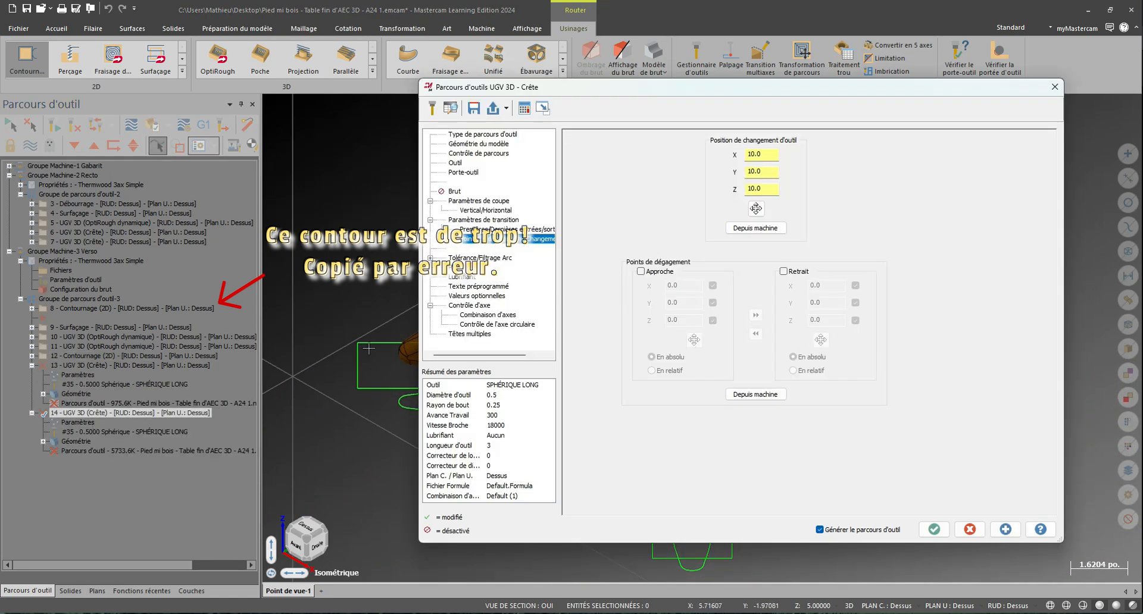
{"action": "left_click", "coordinate": [498, 145]}
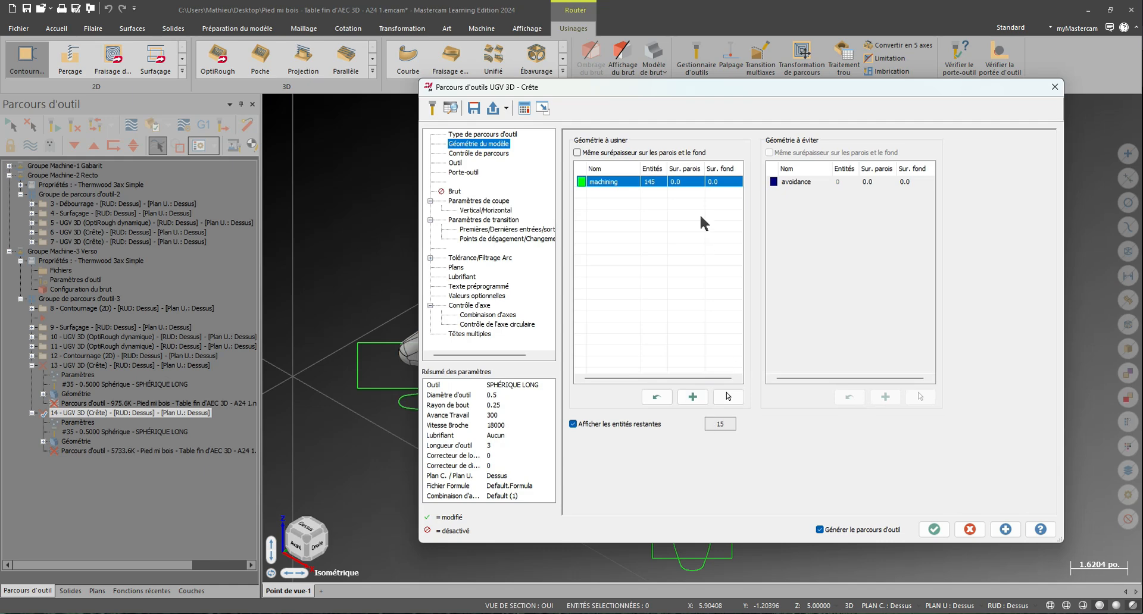
{"action": "right_click", "coordinate": [716, 179]}
{"action": "left_click", "coordinate": [777, 203]}
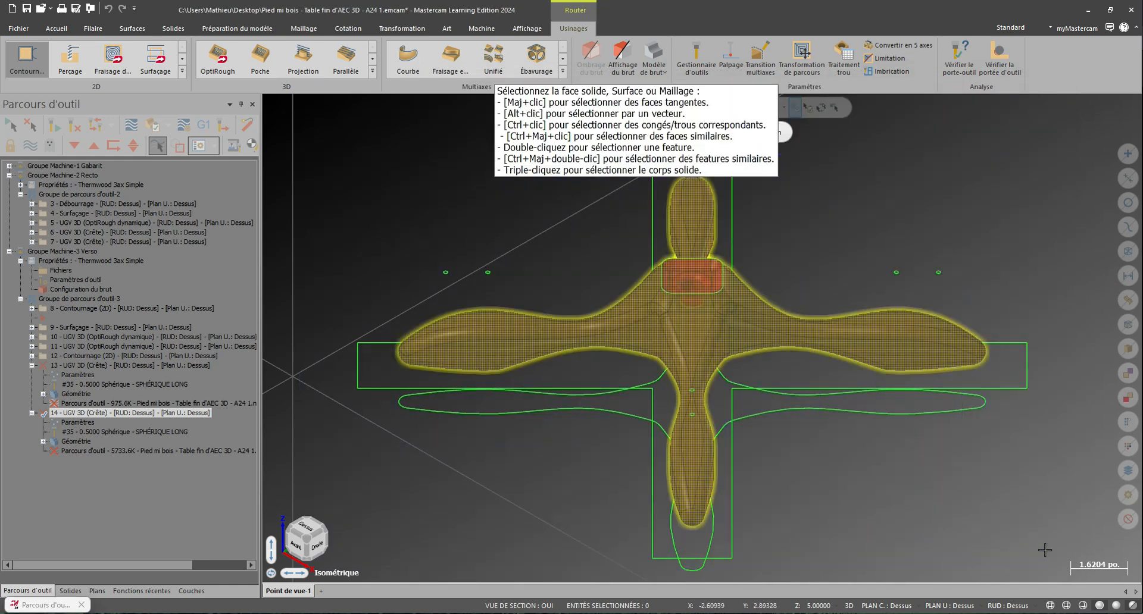
{"action": "key", "text": "Return"}
Step: Assign the leg's outline curve as the boundary chain of the last Crête operation
{"action": "left_click", "coordinate": [478, 153]}
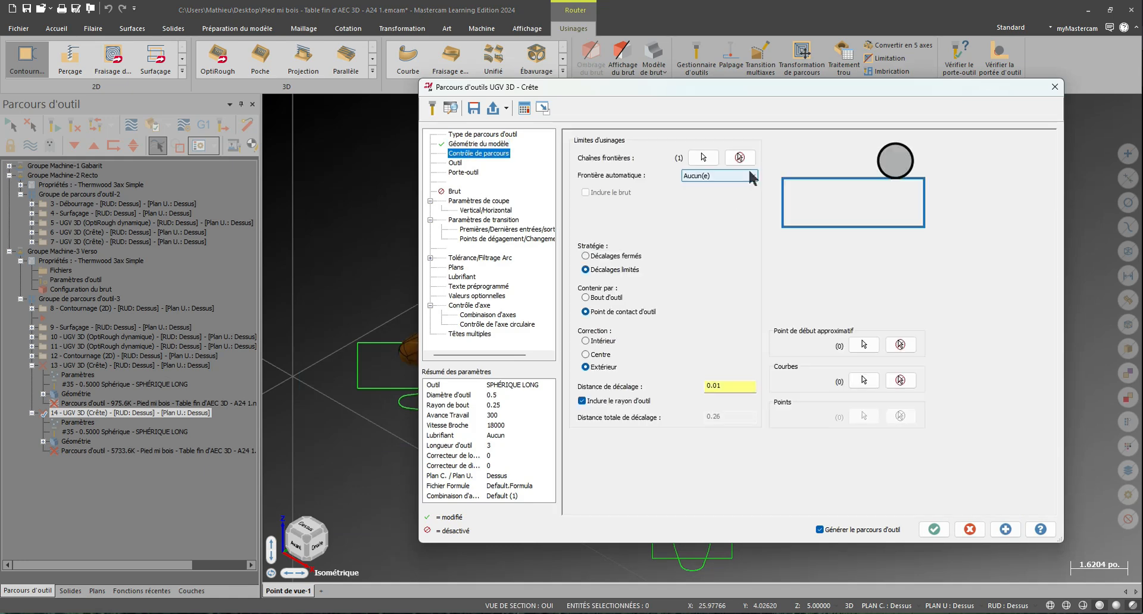
{"action": "left_click", "coordinate": [703, 157]}
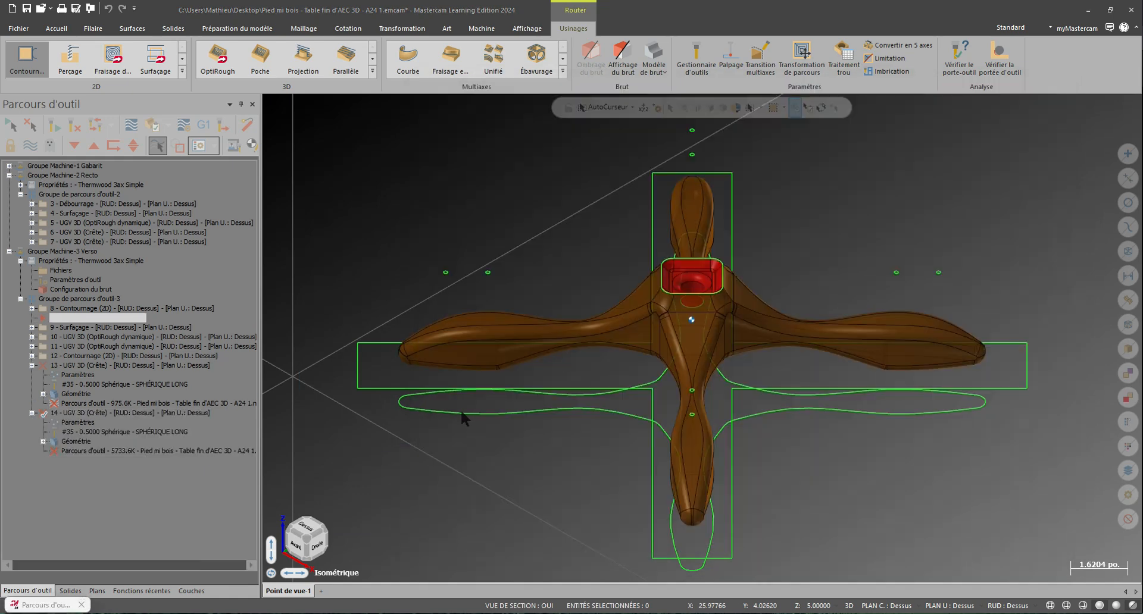
{"action": "left_click", "coordinate": [462, 412]}
{"action": "key", "text": "Return"}
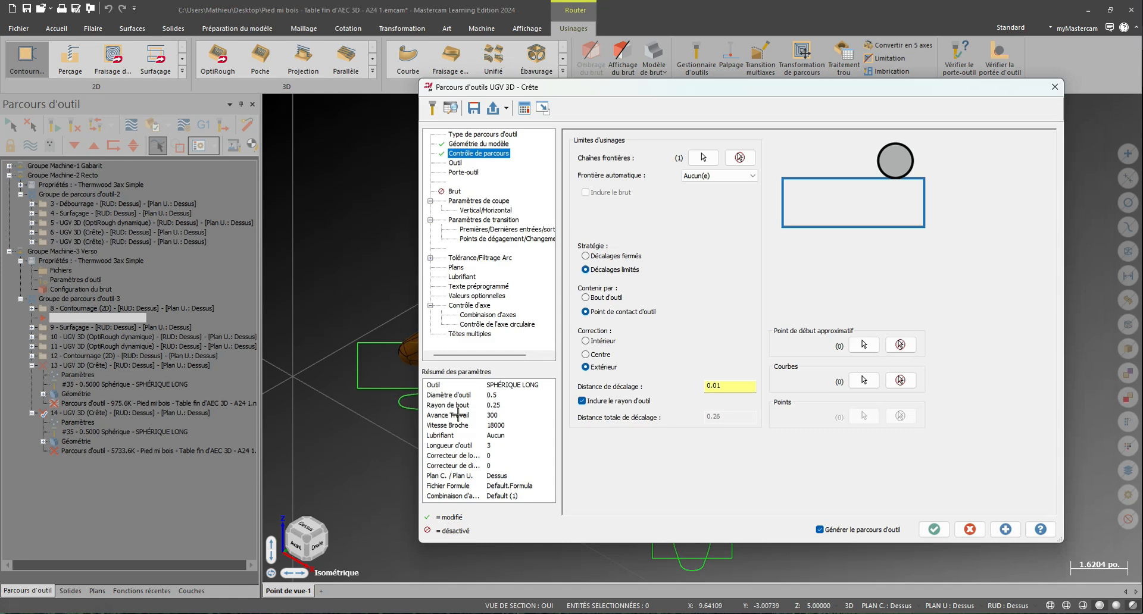
Step: Set the last Crête's minimum Z depth to 3.5 and maximum to 1.49, and generate its toolpath
{"action": "left_click", "coordinate": [486, 210]}
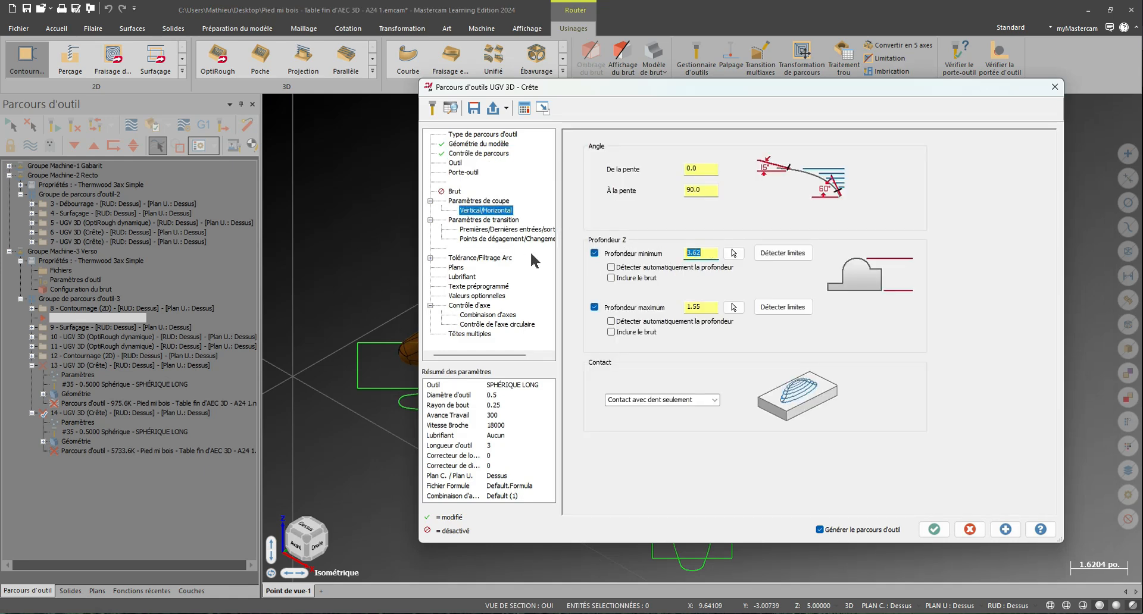
{"action": "type", "text": "3.5"}
{"action": "left_click_drag", "start_coordinate": [705, 307], "coordinate": [555, 311]}
{"action": "type", "text": "3."}
{"action": "key", "text": "Return"}
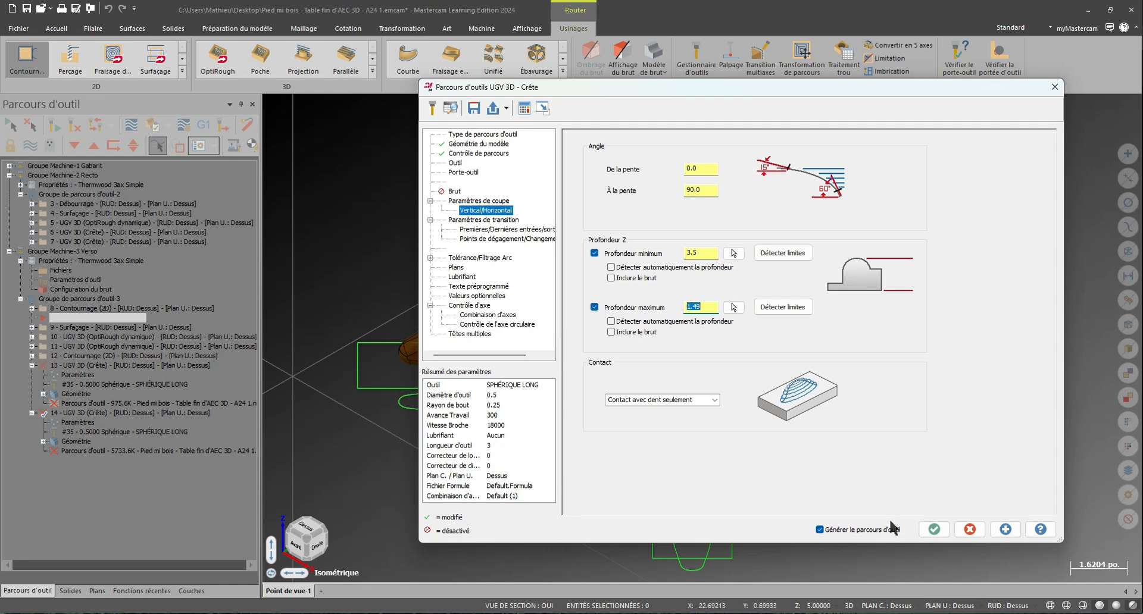
{"action": "left_click", "coordinate": [934, 529]}
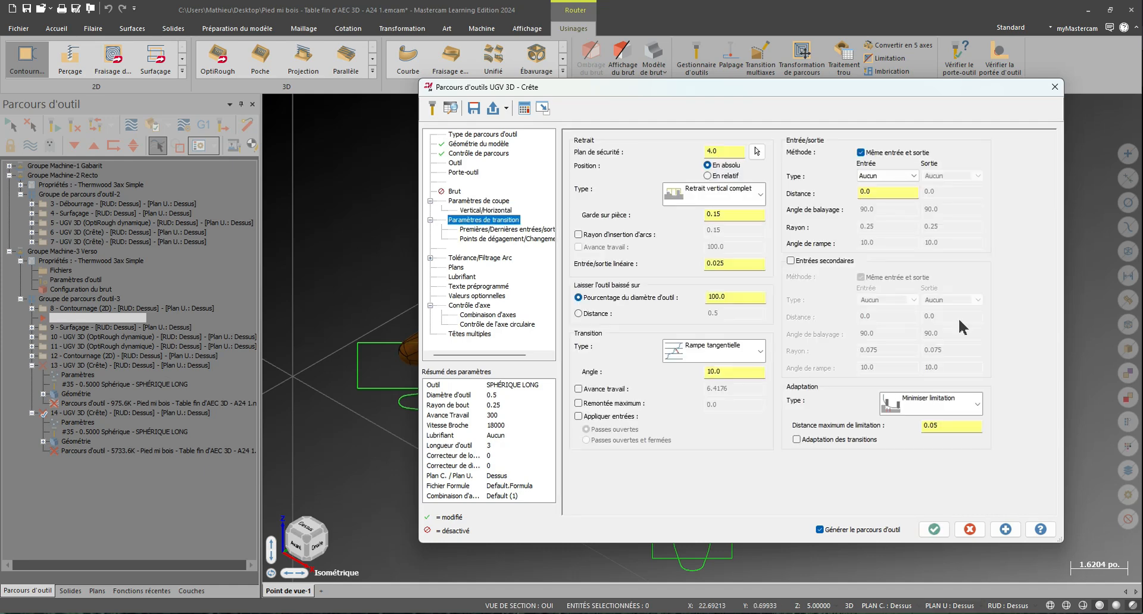
{"action": "left_click", "coordinate": [929, 530]}
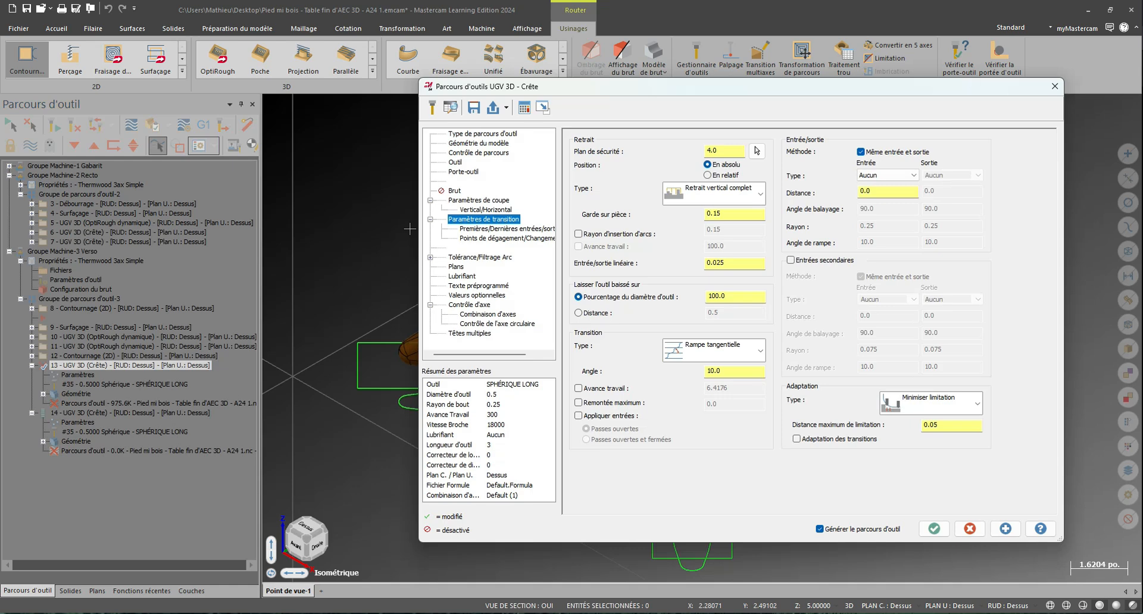
Step: Adapt the minimum and maximum Z depth limits of the first Verso Crête operation
{"action": "left_click", "coordinate": [485, 209]}
{"action": "double_click", "coordinate": [712, 252]}
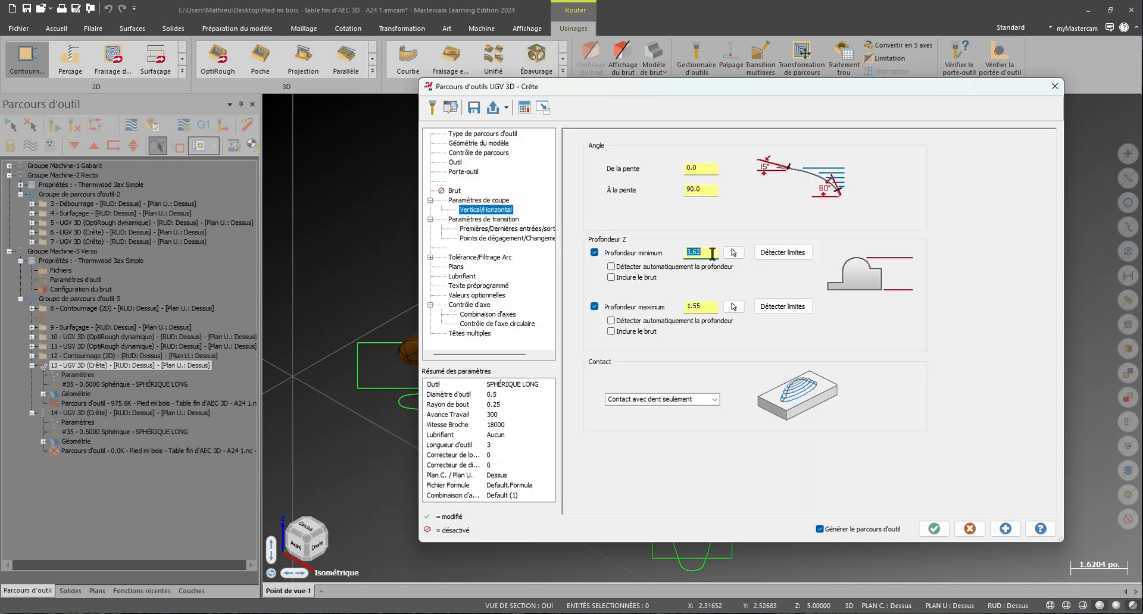
{"action": "type", "text": "3."}
{"action": "double_click", "coordinate": [709, 306]}
Step: Clear the first Verso Crête's machining geometry and window-select the entire table leg model in its place
{"action": "left_click", "coordinate": [489, 144]}
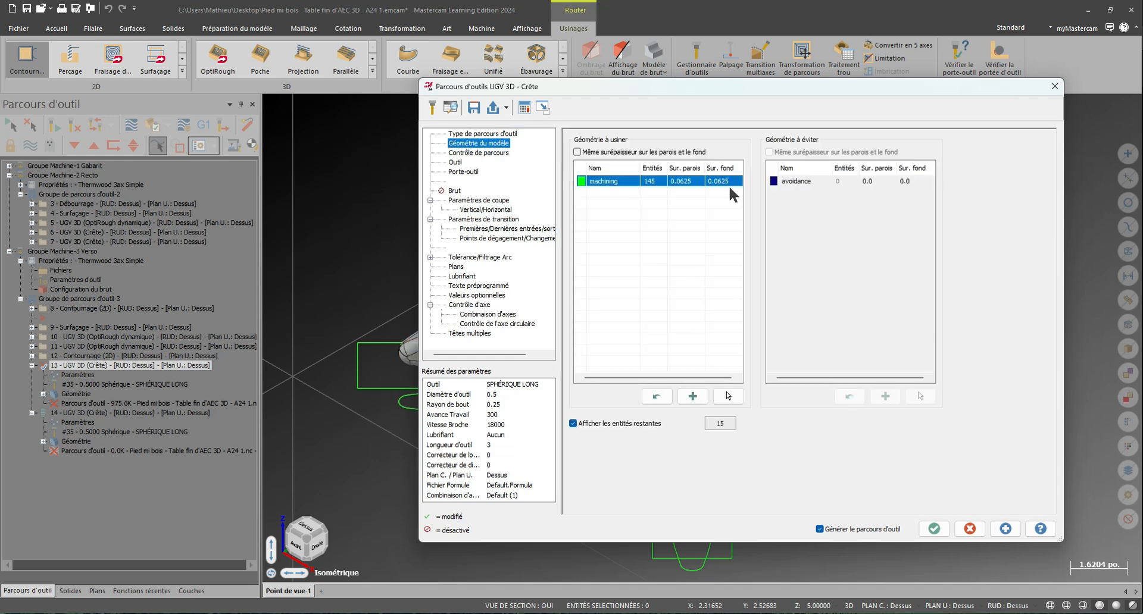
{"action": "right_click", "coordinate": [689, 179]}
{"action": "left_click", "coordinate": [757, 202]}
{"action": "left_click", "coordinate": [727, 396]}
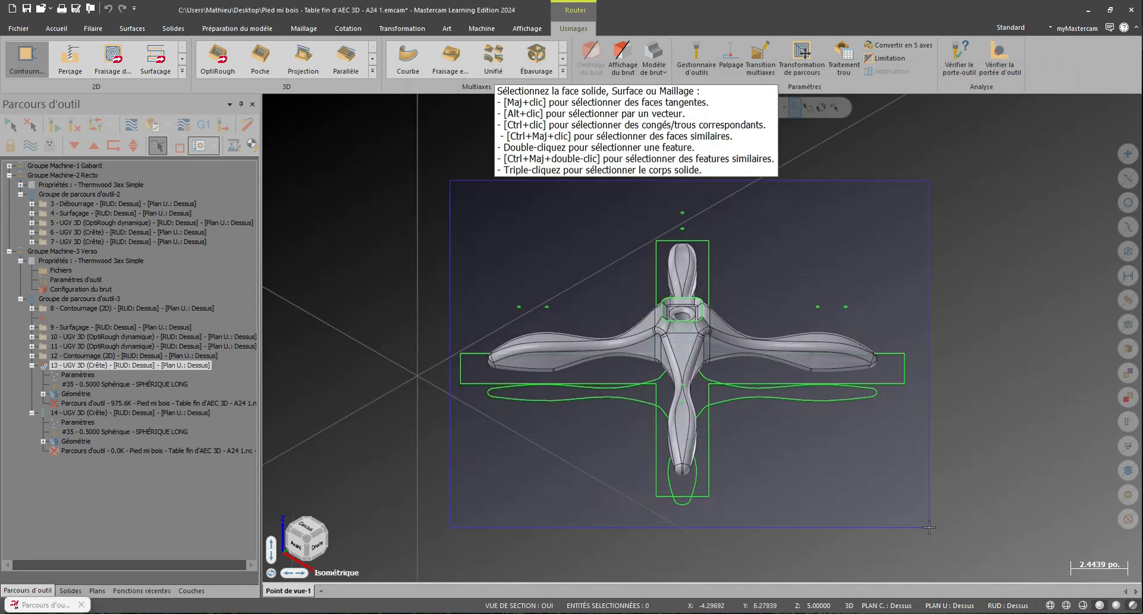
{"action": "key", "text": "Return"}
Step: Assign the leg's outline curve as the first Verso Crête's boundary chain and generate its toolpath
{"action": "left_click", "coordinate": [488, 152]}
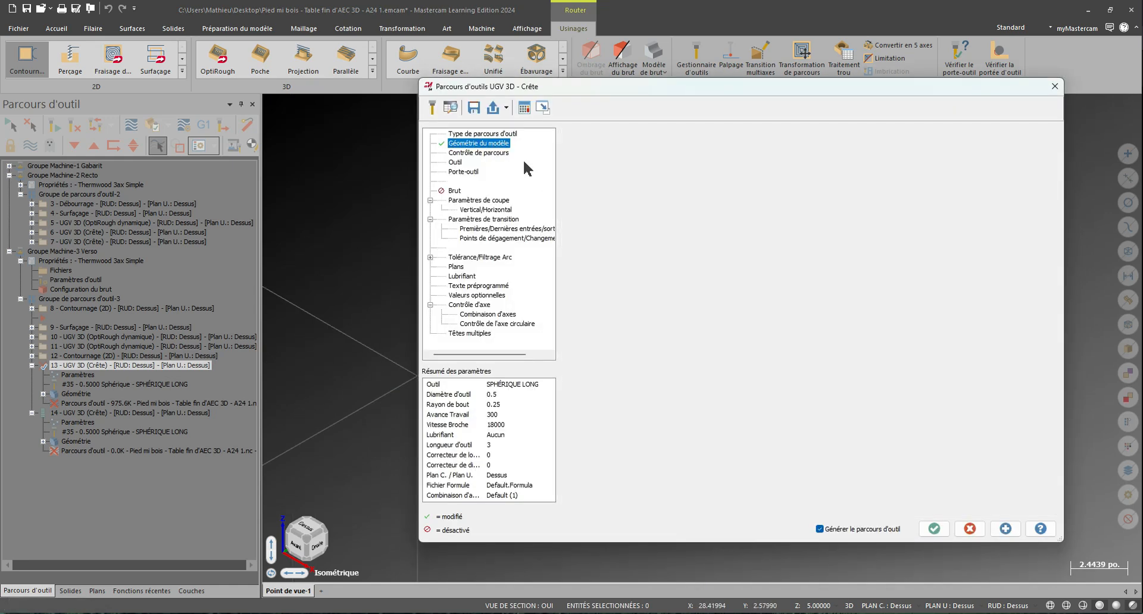
{"action": "left_click", "coordinate": [730, 156]}
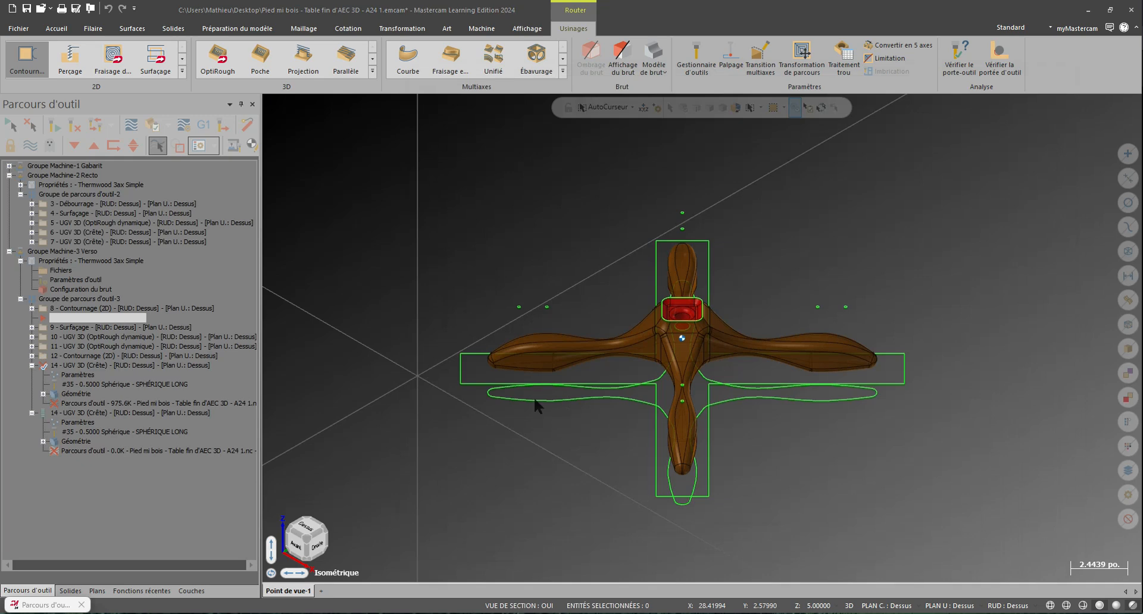
{"action": "left_click", "coordinate": [534, 400]}
{"action": "key", "text": "Return"}
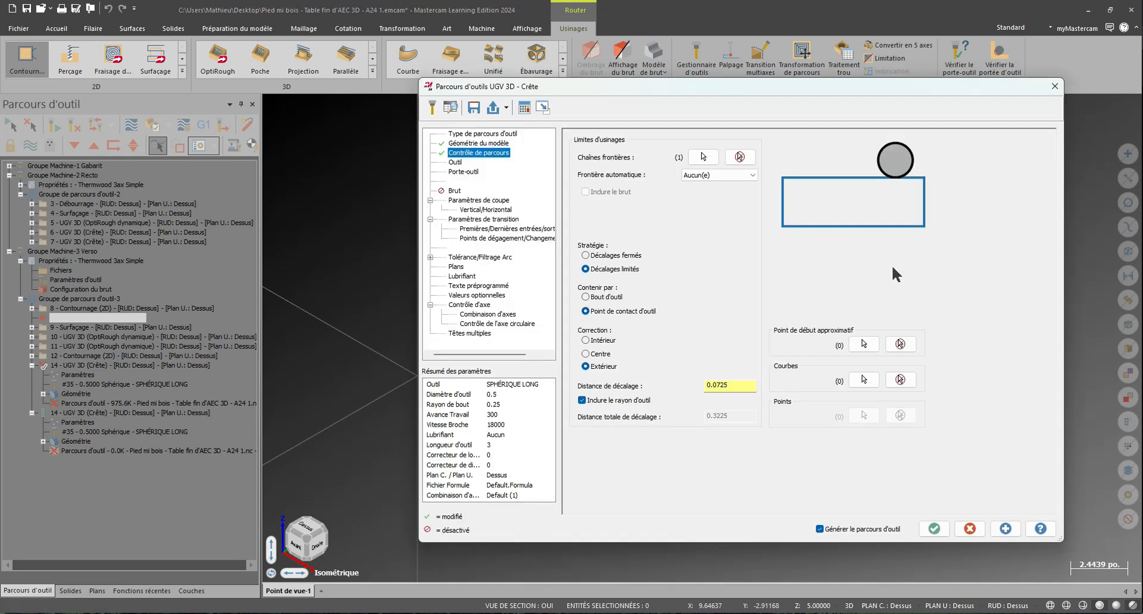
{"action": "left_click", "coordinate": [933, 528]}
Step: Examine the last Crête's toolpath in isometric view and around the ends of the leg's arms
{"action": "right_click", "coordinate": [985, 301]}
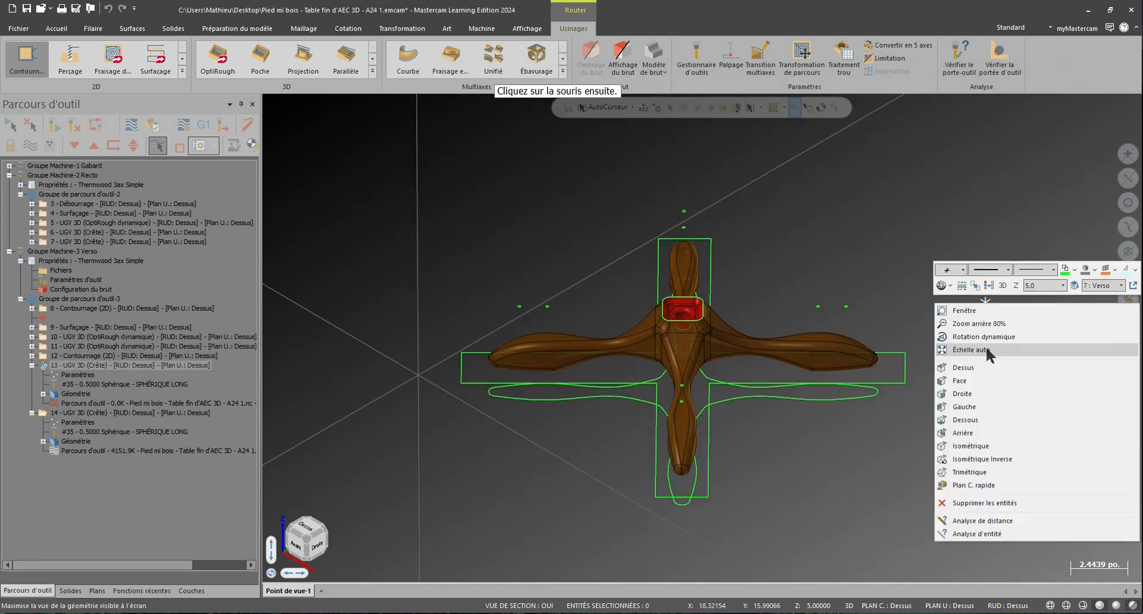
{"action": "left_click", "coordinate": [970, 446]}
{"action": "left_click", "coordinate": [95, 407]}
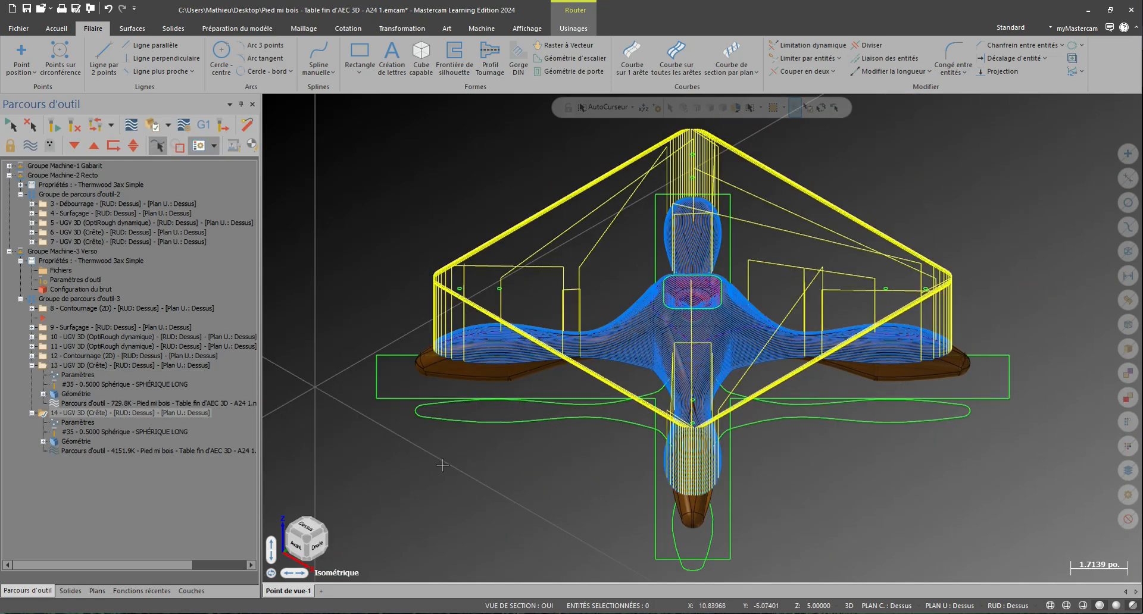
{"action": "middle_click_drag", "start_coordinate": [460, 481], "coordinate": [553, 446]}
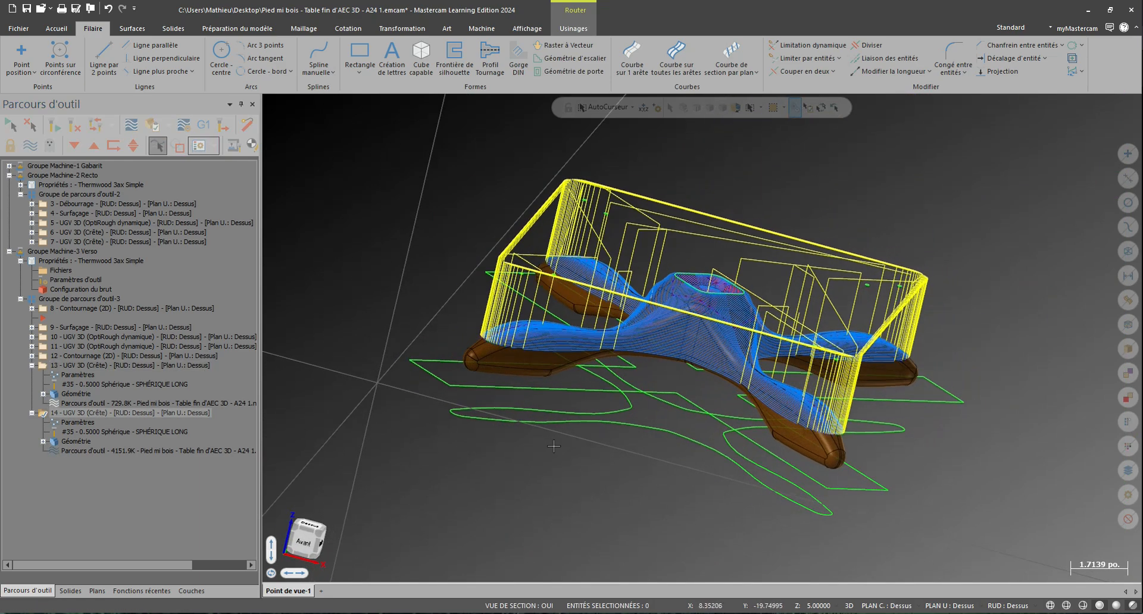
{"action": "scroll", "coordinate": [500, 337], "scroll_direction": "up", "scroll_amount": 5}
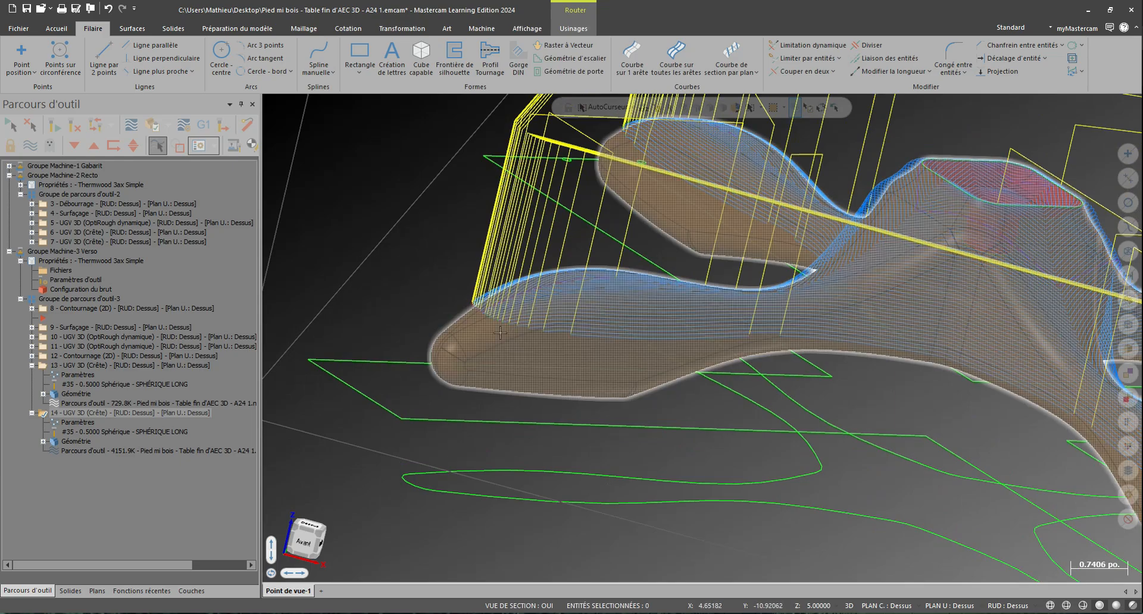
{"action": "middle_click_drag", "start_coordinate": [500, 334], "coordinate": [430, 285]}
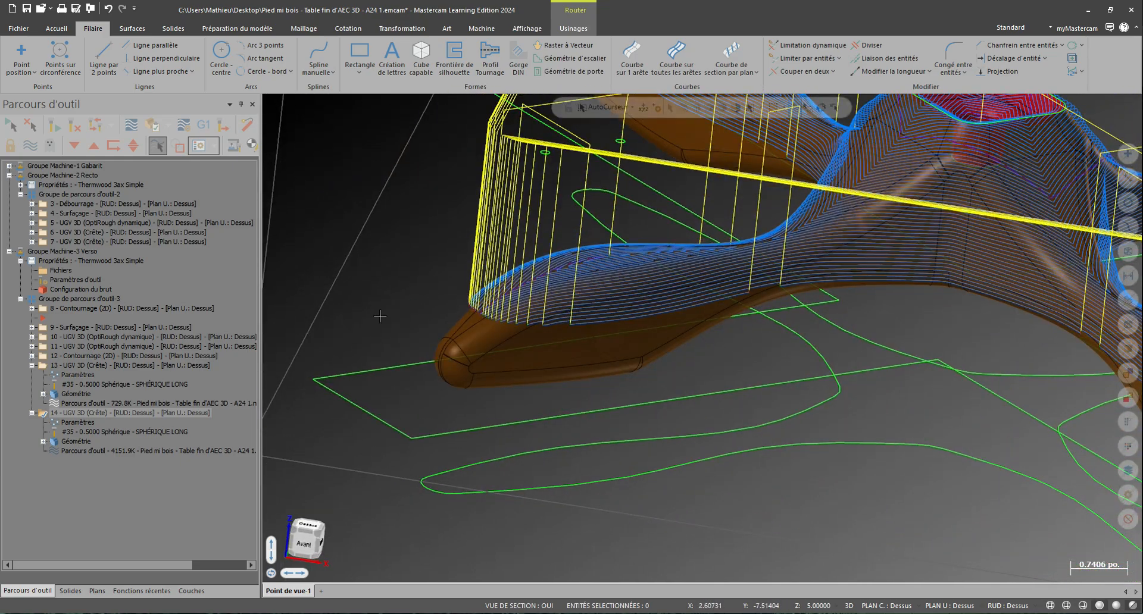
{"action": "scroll", "coordinate": [447, 275], "scroll_direction": "down", "scroll_amount": 1}
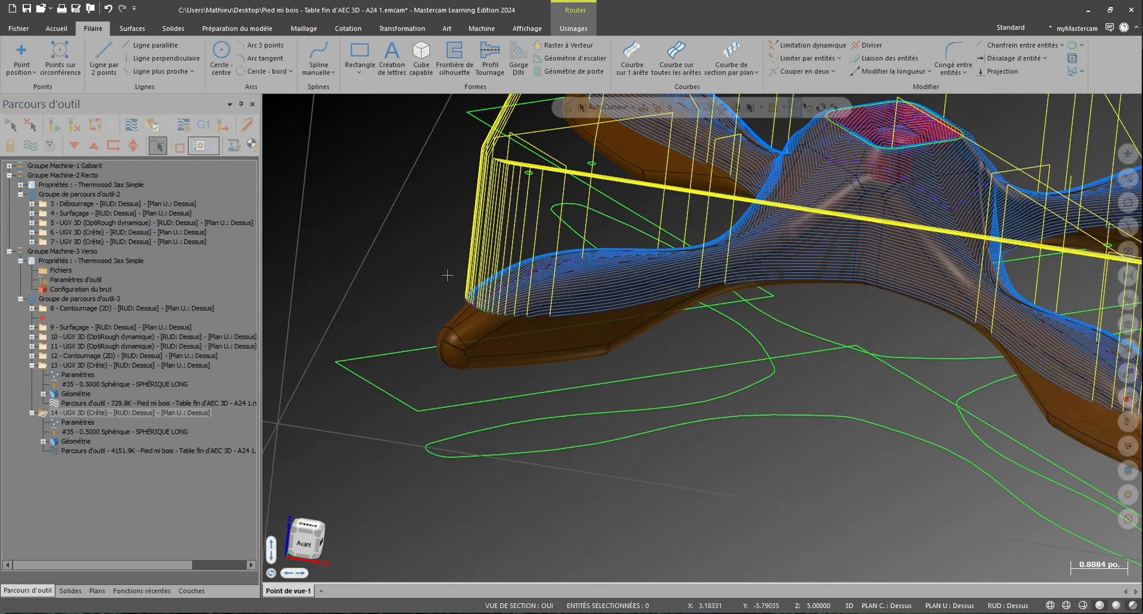
{"action": "scroll", "coordinate": [446, 279], "scroll_direction": "down", "scroll_amount": 2}
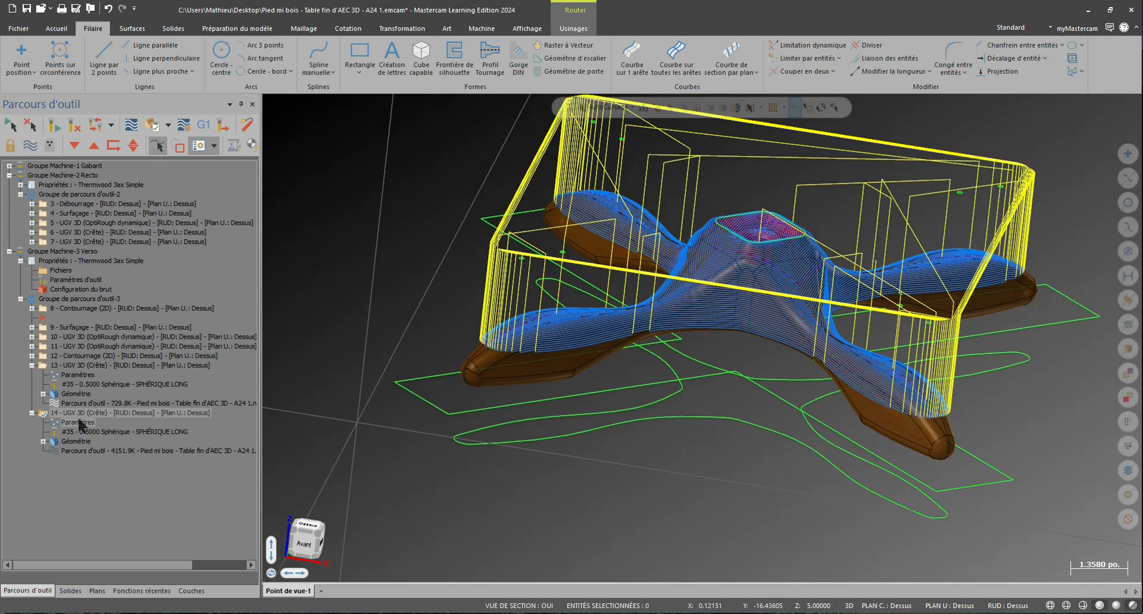
Step: Review the last Crête's Z depth limits and the shoulder length of its long ball-nose tool without changing either
{"action": "double_click", "coordinate": [74, 423]}
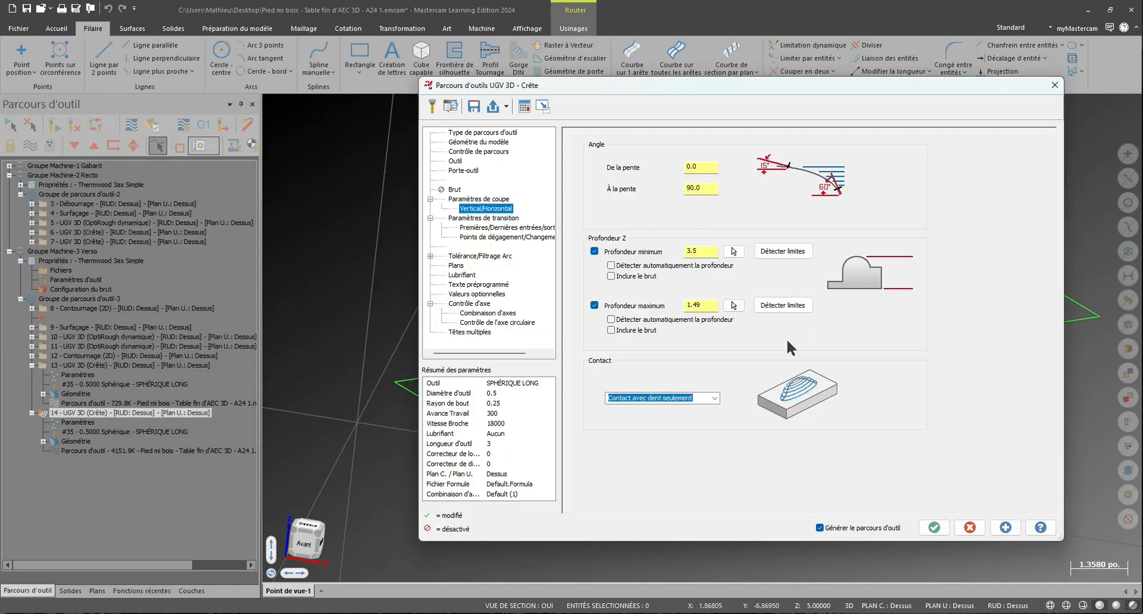
{"action": "left_click", "coordinate": [1055, 85]}
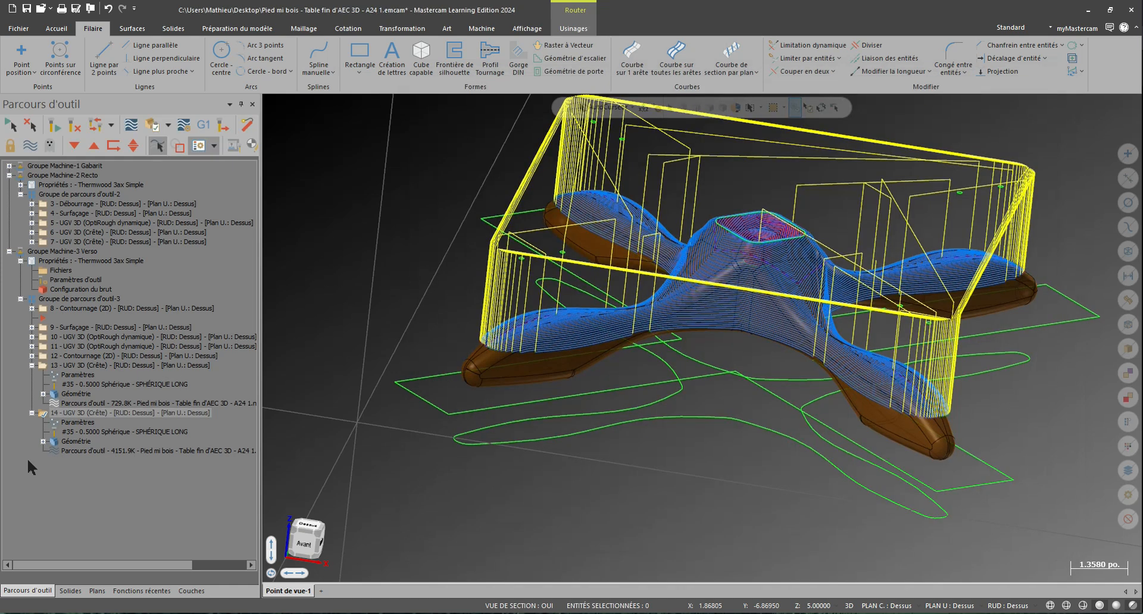
{"action": "double_click", "coordinate": [83, 432]}
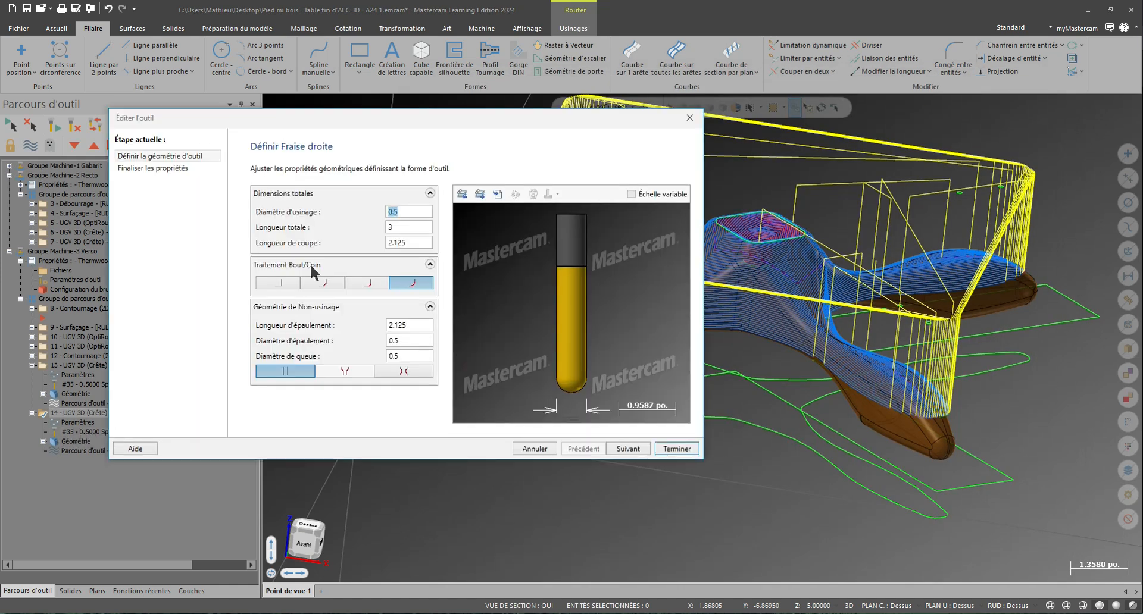
{"action": "left_click", "coordinate": [410, 326]}
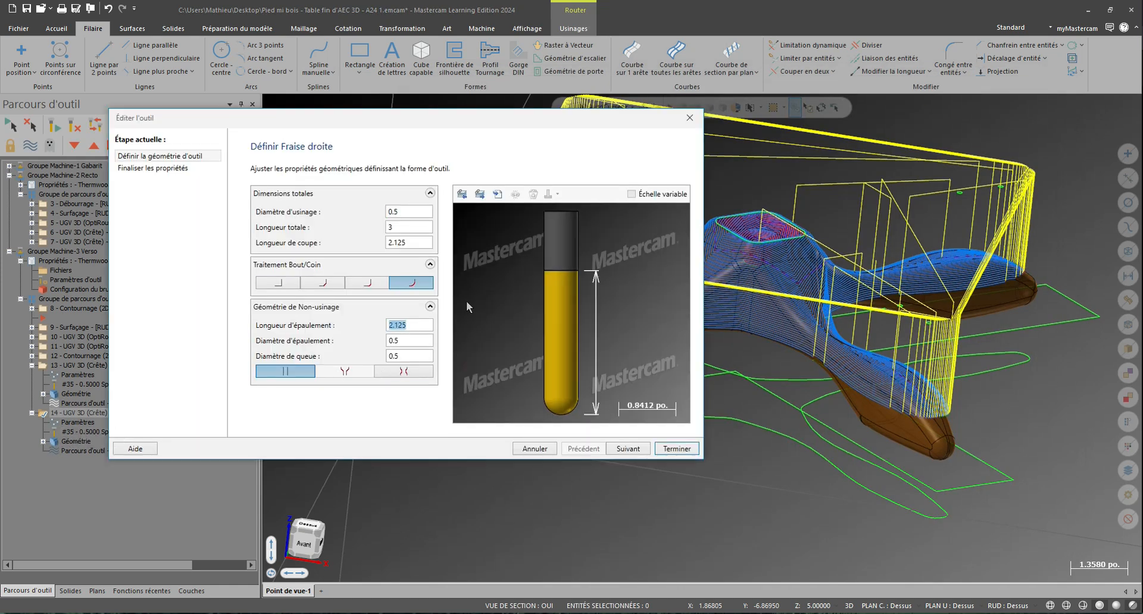
{"action": "left_click", "coordinate": [690, 117]}
Step: Examine how far down the last Crête's toolpath reaches along the leg's central arch and arms
{"action": "scroll", "coordinate": [712, 328], "scroll_direction": "up", "scroll_amount": 5}
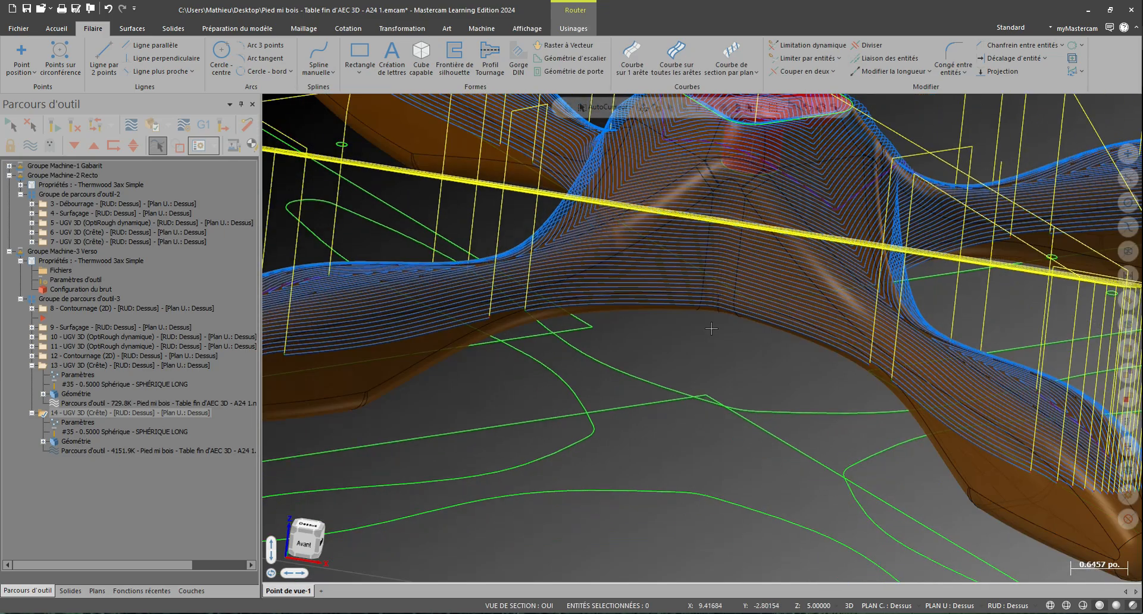
{"action": "middle_click_drag", "start_coordinate": [709, 331], "coordinate": [726, 169]}
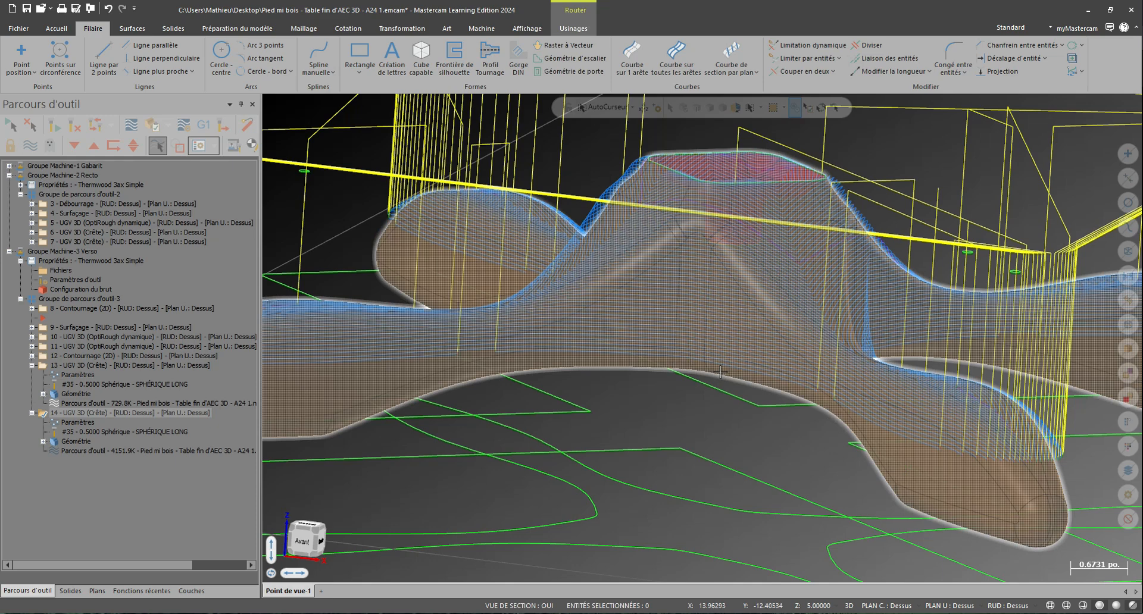
{"action": "scroll", "coordinate": [720, 372], "scroll_direction": "down", "scroll_amount": 4}
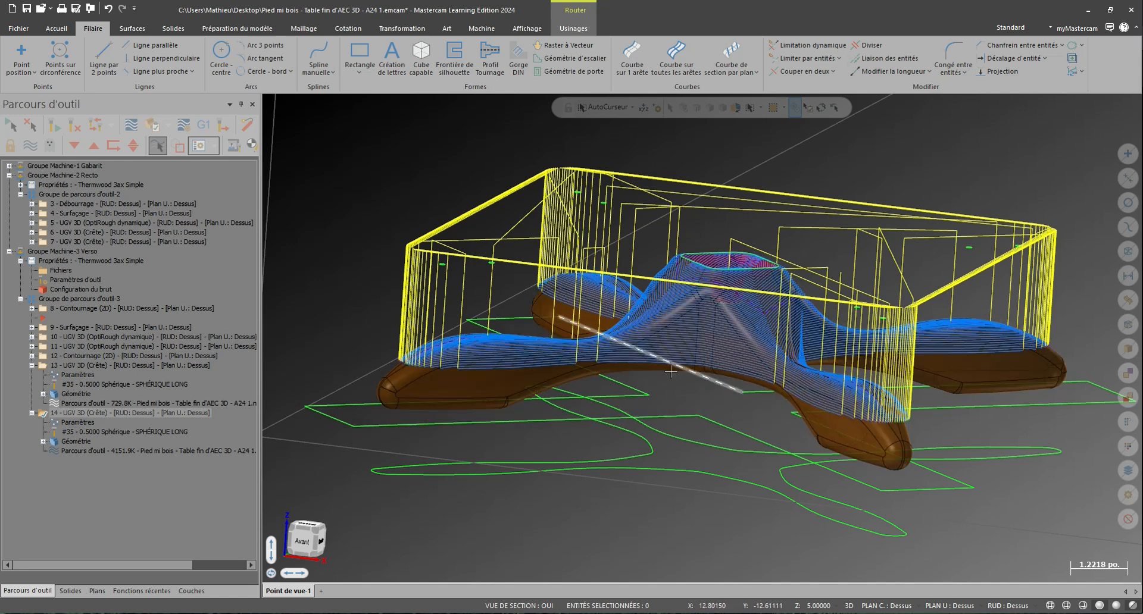
{"action": "middle_click_drag", "start_coordinate": [586, 423], "coordinate": [679, 396]}
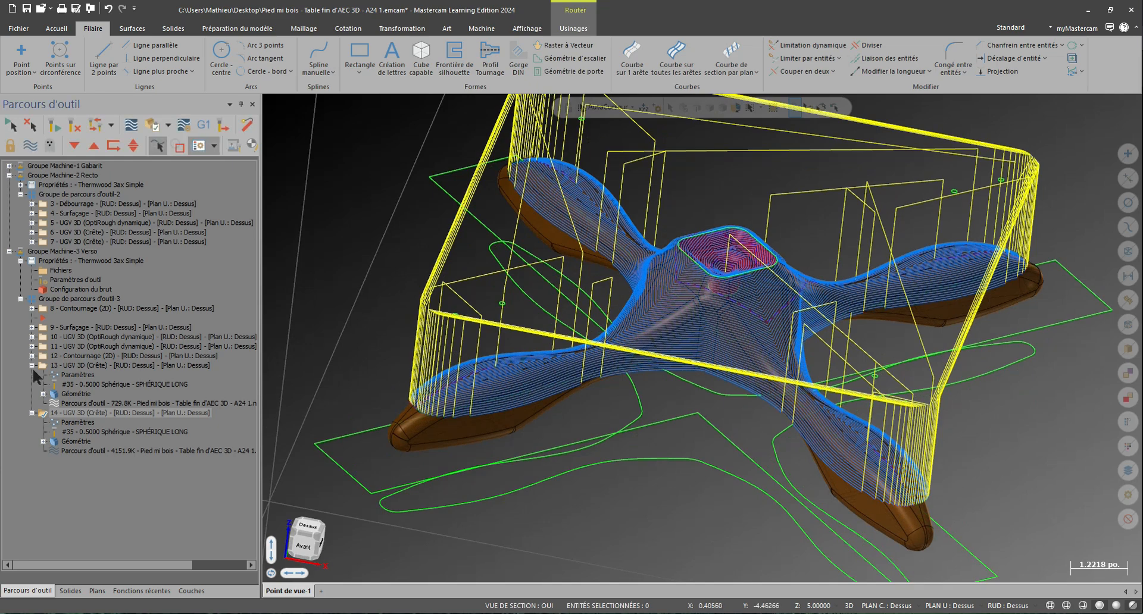
Step: Restore the isometric view, collapse both Verso Crête operations and select the first one
{"action": "key", "text": "alt+7"}
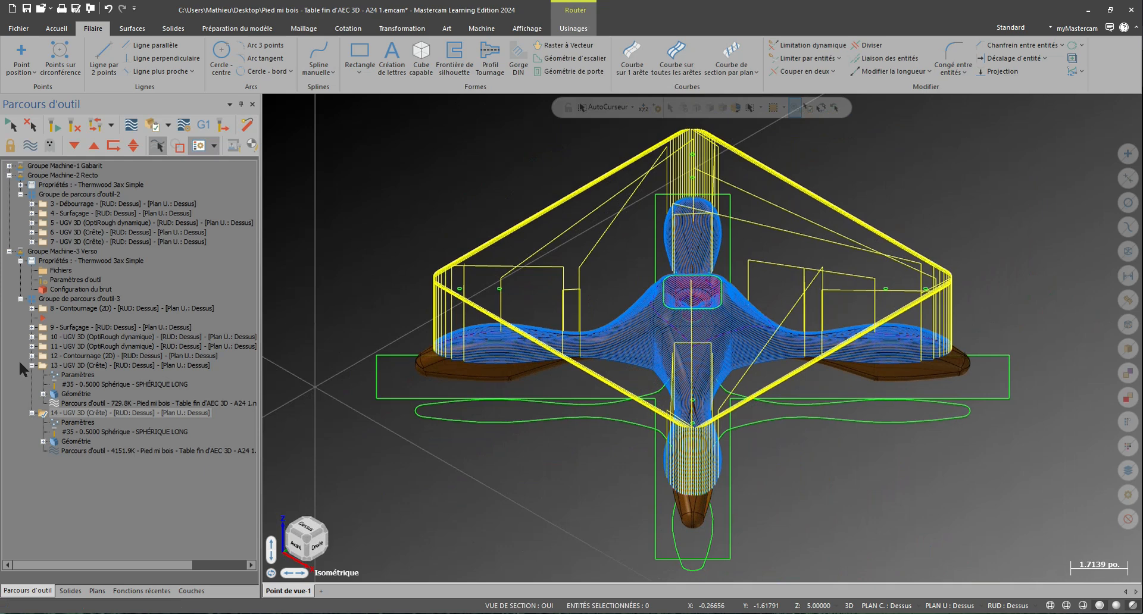
{"action": "left_click", "coordinate": [31, 365]}
{"action": "left_click", "coordinate": [31, 375]}
{"action": "left_click", "coordinate": [80, 363]}
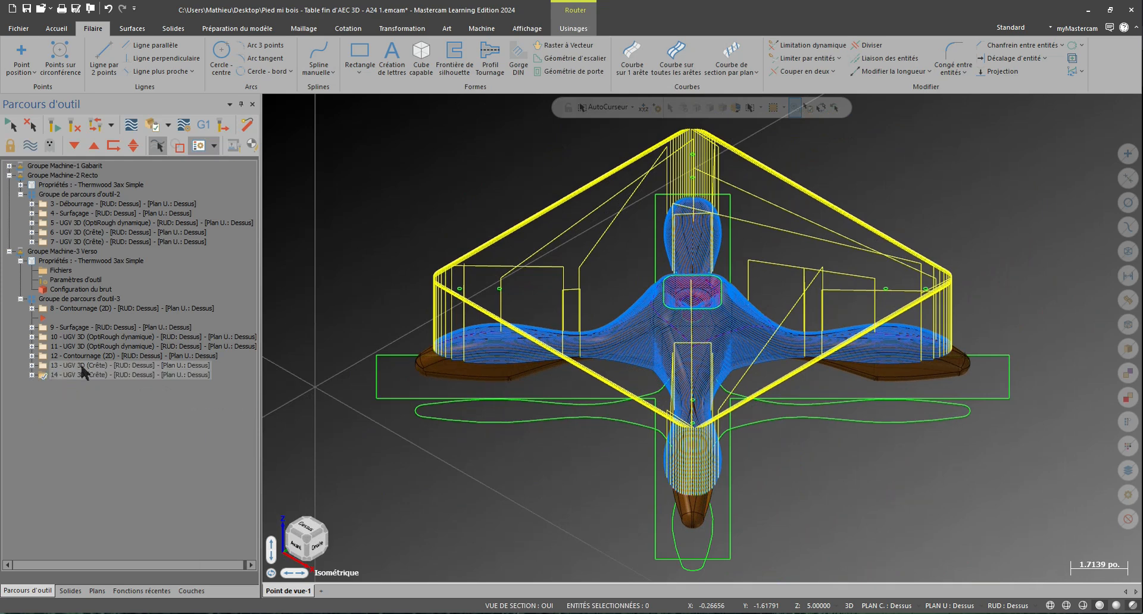
Step: Copy both Verso Crête operations to just below the originals and expand the two copies
{"action": "left_click", "coordinate": [84, 375], "text": "ctrl"}
{"action": "right_click_drag", "start_coordinate": [101, 365], "coordinate": [120, 426]}
{"action": "left_click", "coordinate": [161, 475]}
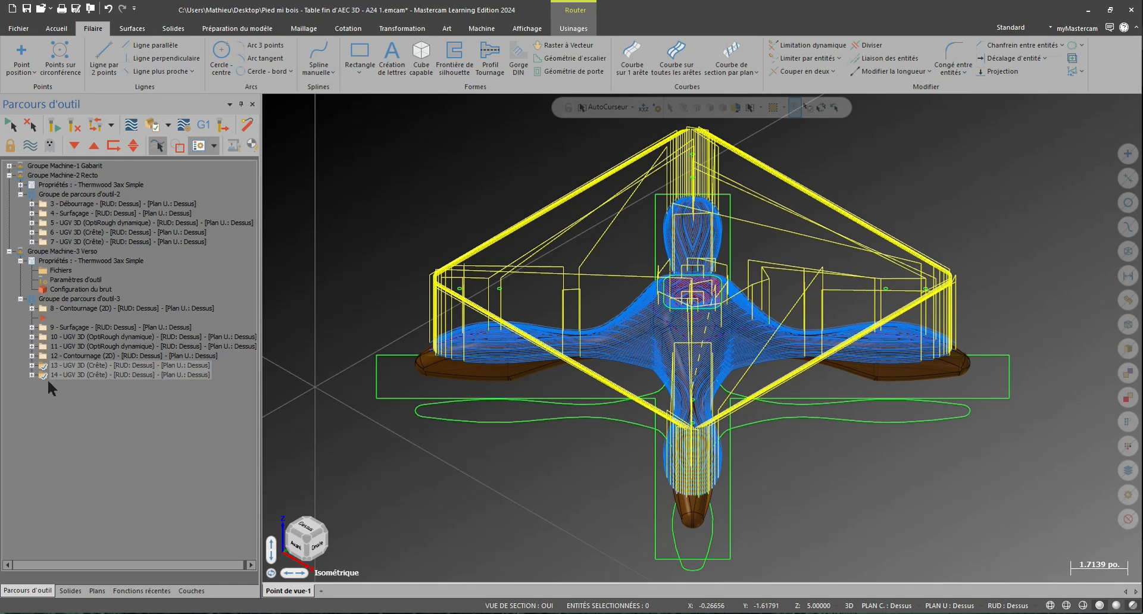
{"action": "left_click", "coordinate": [31, 385]}
{"action": "left_click", "coordinate": [32, 385]}
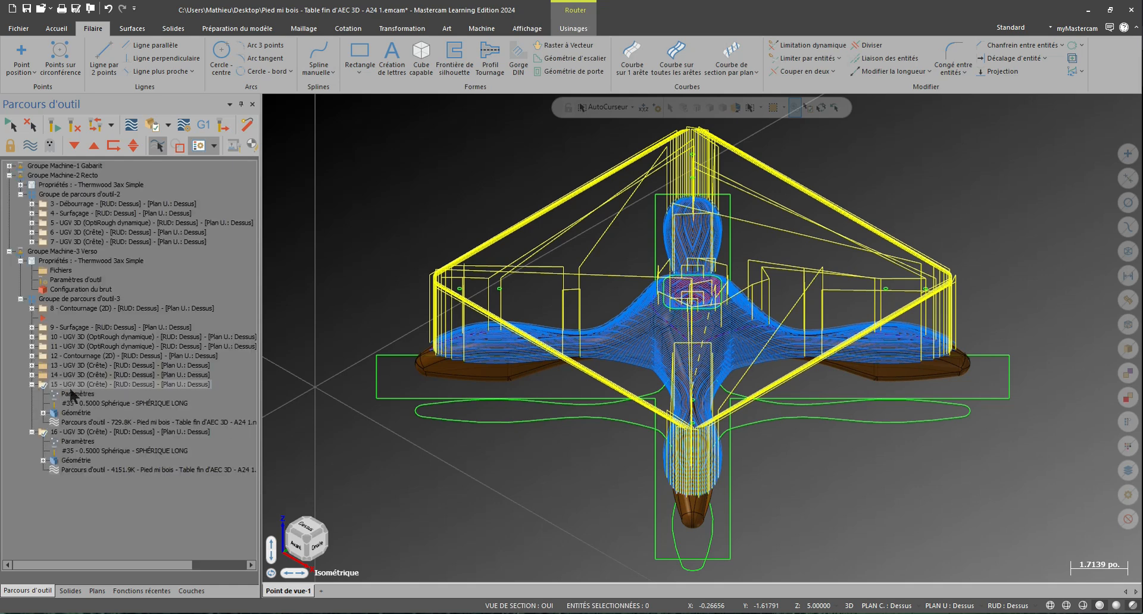
Step: Set the last Crête copy's minimum Z depth to 1.5 and pick its maximum, 0.608131, on the rounded end of an arm
{"action": "left_click", "coordinate": [81, 442]}
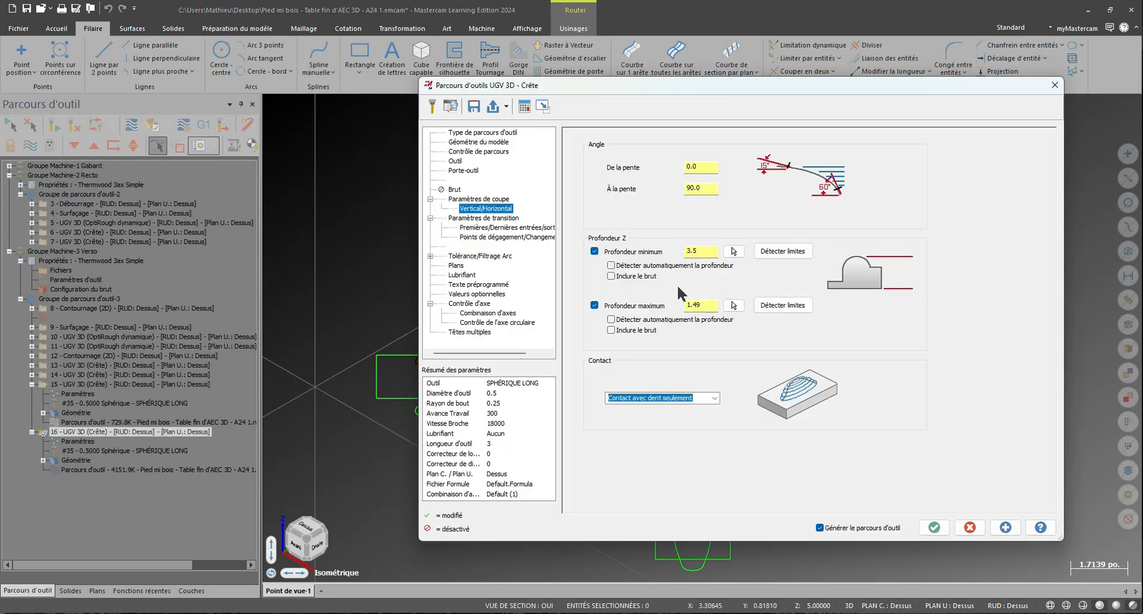
{"action": "double_click", "coordinate": [704, 305]}
{"action": "key", "text": "ctrl+c"}
{"action": "double_click", "coordinate": [703, 251]}
{"action": "key", "text": "ctrl+v"}
{"action": "left_click", "coordinate": [734, 305]}
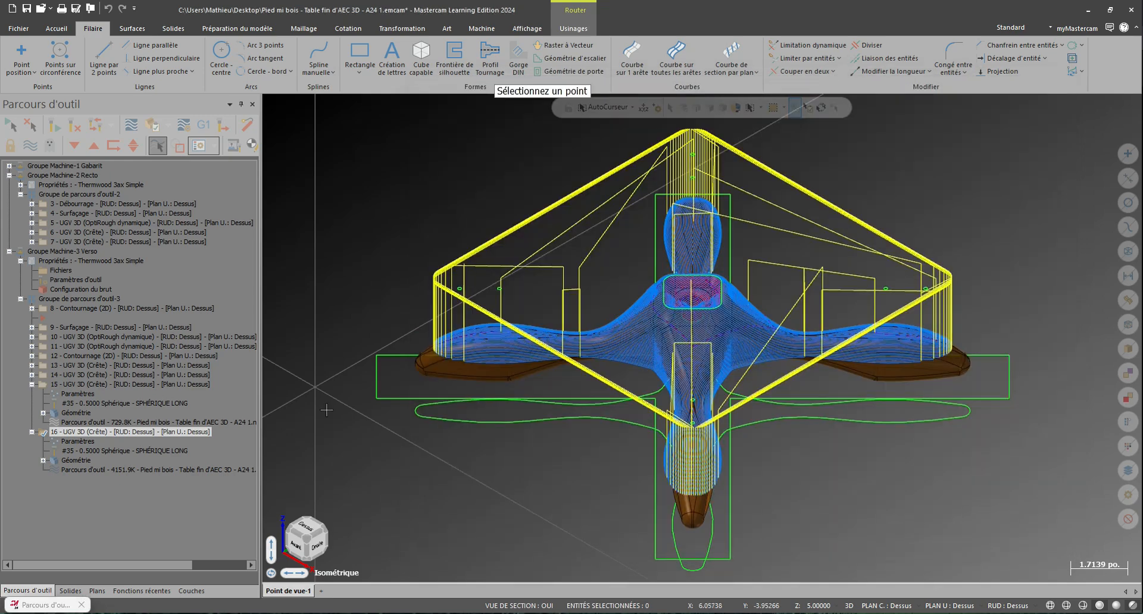
{"action": "scroll", "coordinate": [445, 376], "scroll_direction": "up", "scroll_amount": 6}
{"action": "scroll", "coordinate": [445, 376], "scroll_direction": "up", "scroll_amount": 6}
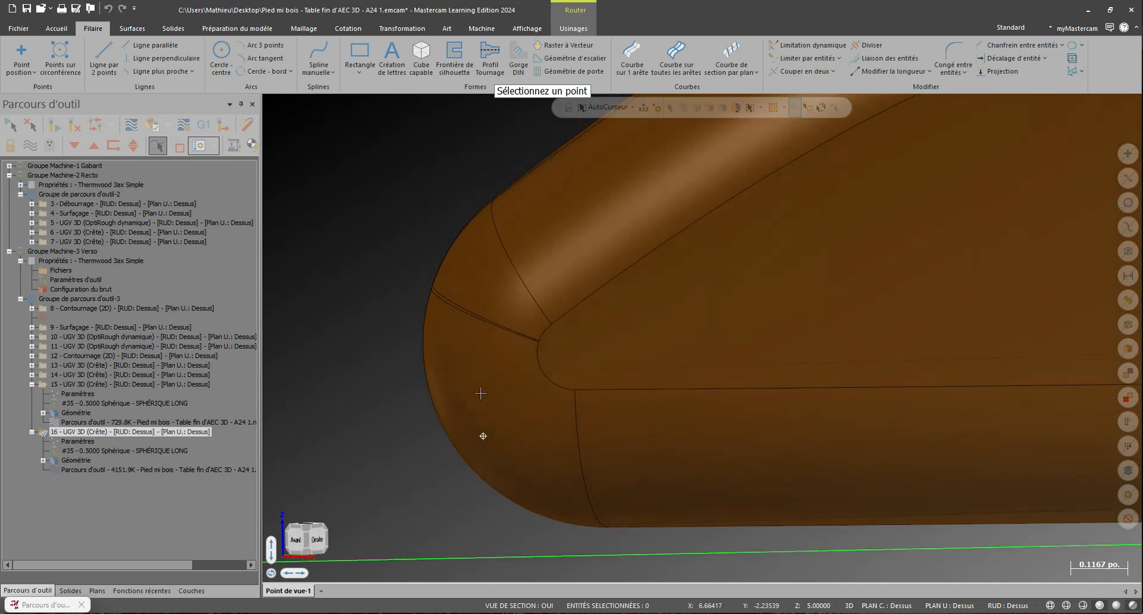
{"action": "left_click", "coordinate": [539, 360]}
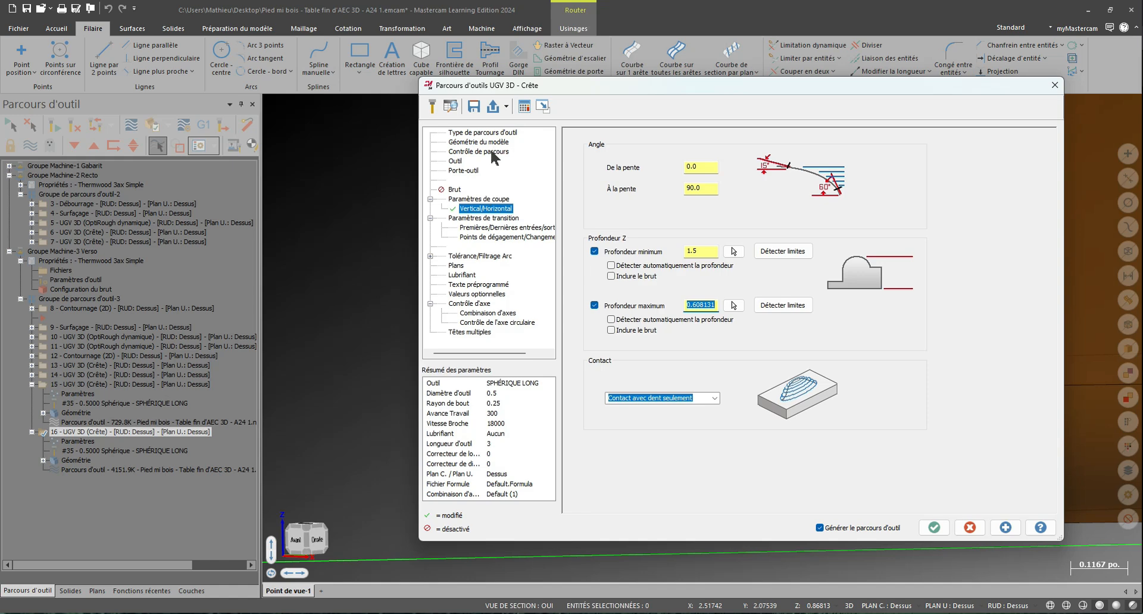
Step: Exclude the tool radius from the last Crête's boundary offset, change its offset distance and regenerate the toolpath
{"action": "left_click", "coordinate": [486, 152]}
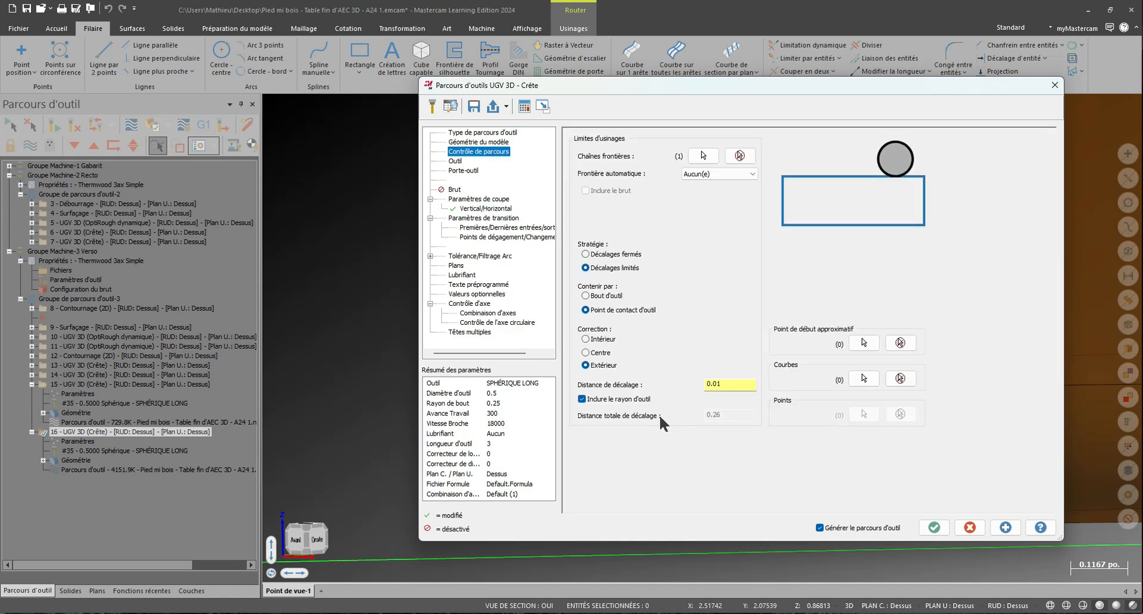
{"action": "left_click", "coordinate": [616, 400]}
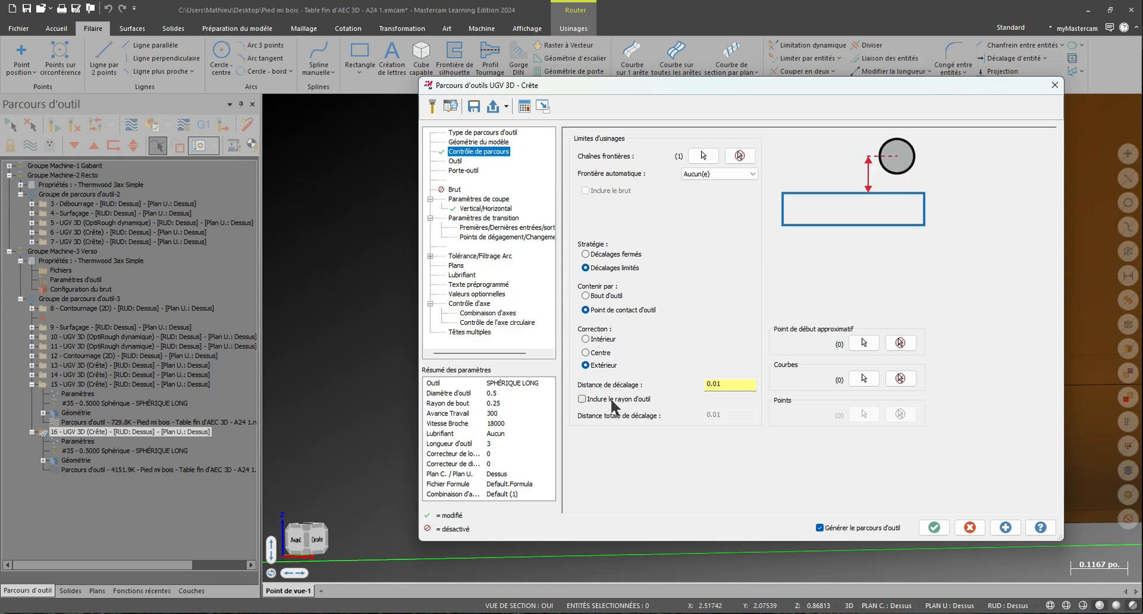
{"action": "double_click", "coordinate": [743, 386]}
{"action": "key", "text": "Return"}
{"action": "right_click", "coordinate": [363, 419]}
{"action": "left_click", "coordinate": [399, 323]}
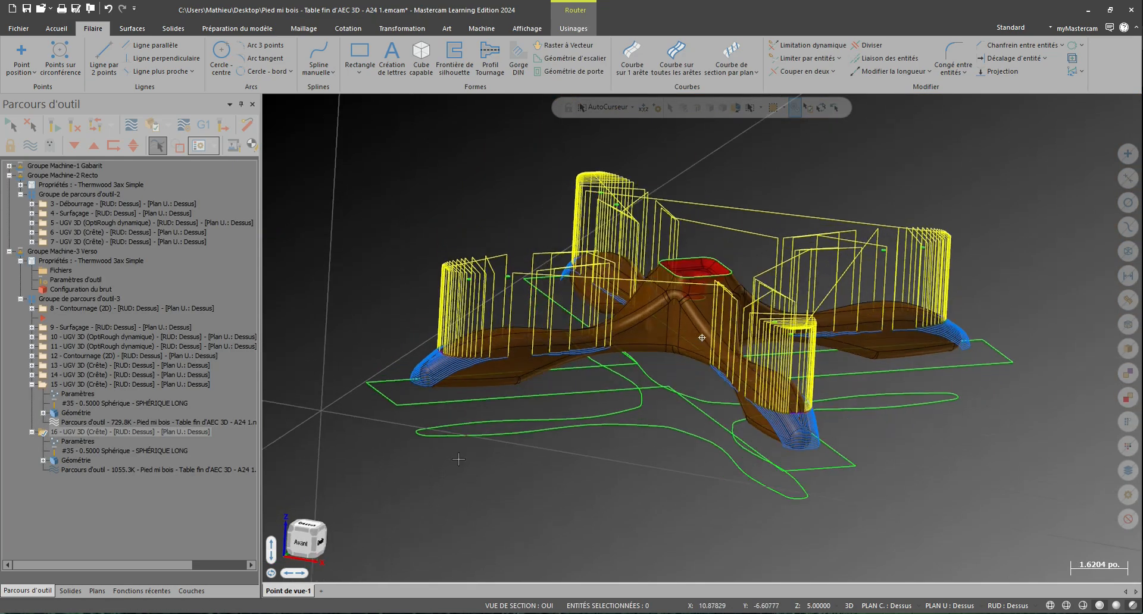
Step: Examine the last Crête's regenerated toolpath around the arm ends and along the arms' lower sides
{"action": "scroll", "coordinate": [548, 418], "scroll_direction": "up", "scroll_amount": 3}
{"action": "middle_click_drag", "start_coordinate": [549, 418], "coordinate": [478, 332]}
{"action": "scroll", "coordinate": [476, 332], "scroll_direction": "up", "scroll_amount": 3}
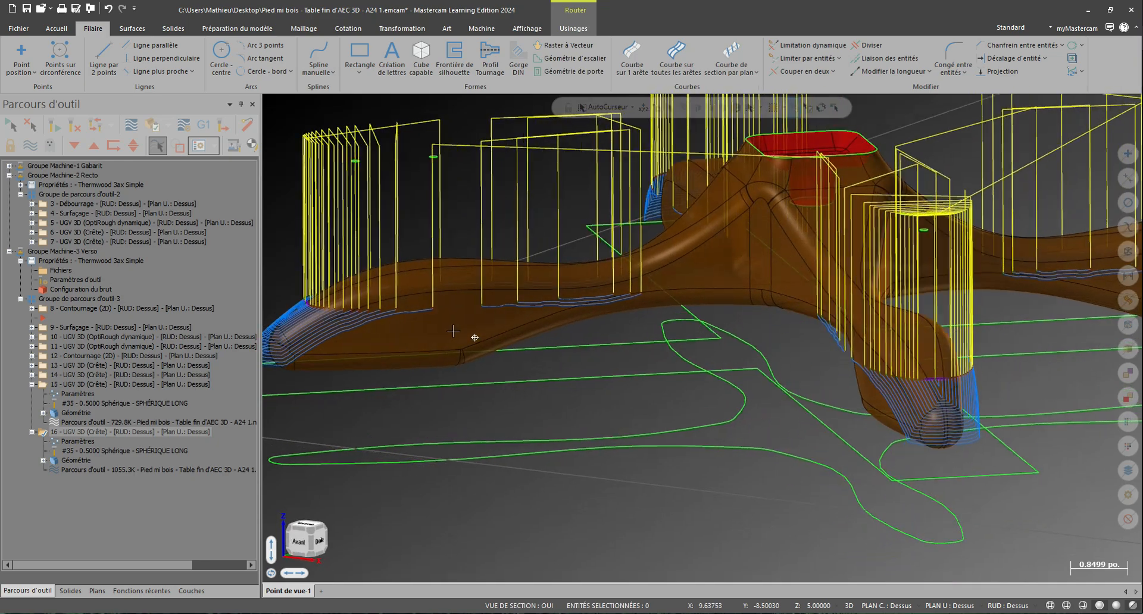
{"action": "middle_click_drag", "start_coordinate": [538, 384], "coordinate": [666, 408]}
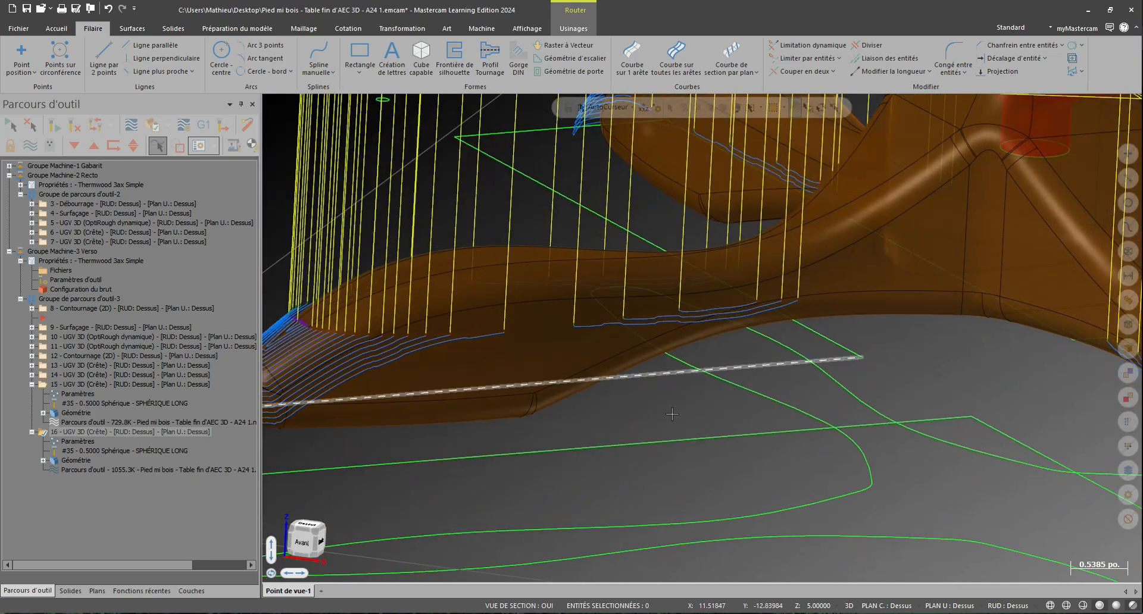
{"action": "scroll", "coordinate": [664, 437], "scroll_direction": "down", "scroll_amount": 5}
{"action": "scroll", "coordinate": [526, 446], "scroll_direction": "down", "scroll_amount": 3}
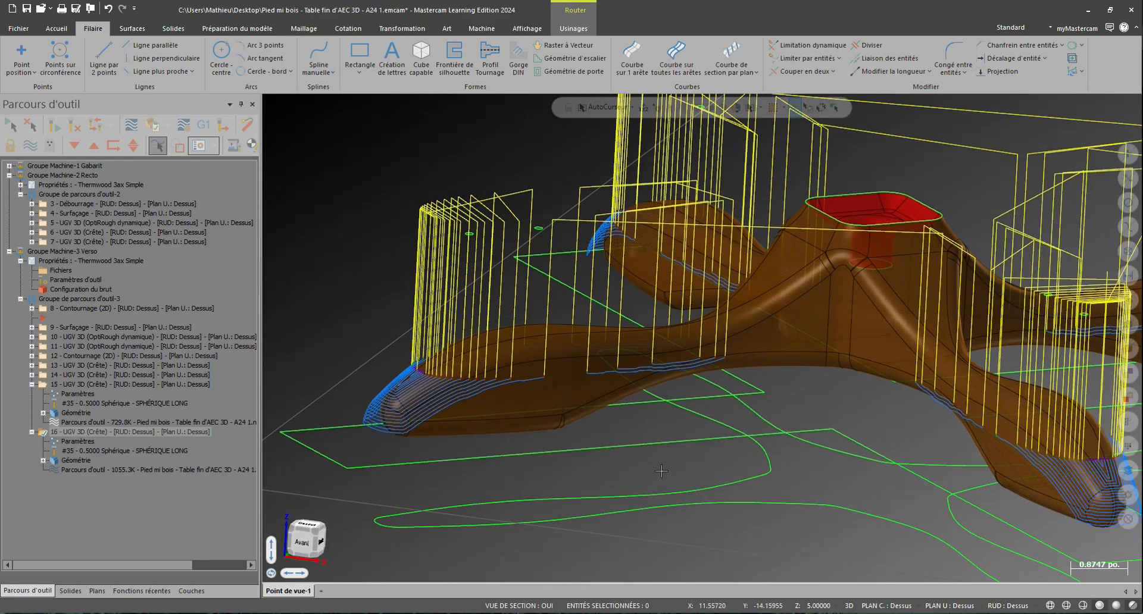
{"action": "scroll", "coordinate": [660, 472], "scroll_direction": "up", "scroll_amount": 2}
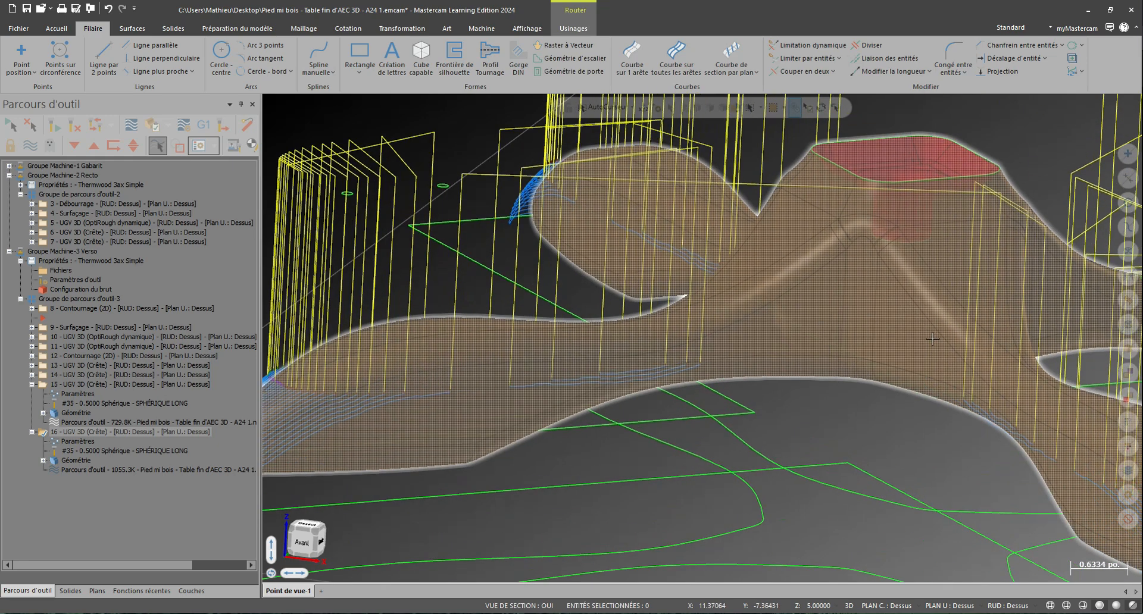
{"action": "scroll", "coordinate": [768, 356], "scroll_direction": "down", "scroll_amount": 3}
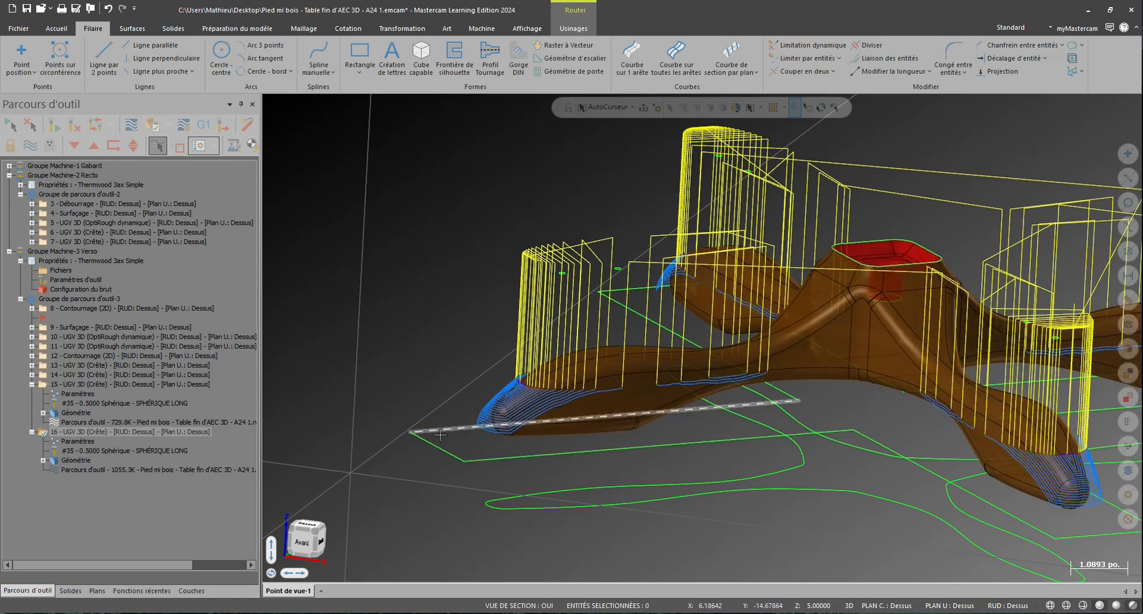
Step: Exclude the tool radius from the first Crête copy's boundary offset and set the offset distance to 0
{"action": "left_click", "coordinate": [77, 394]}
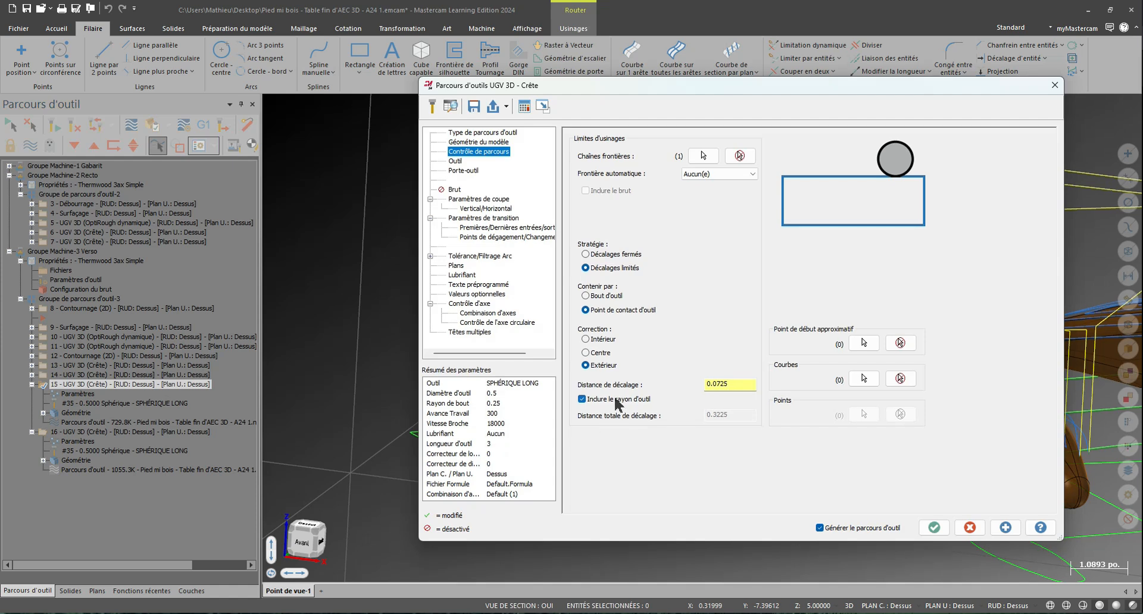
{"action": "left_click", "coordinate": [615, 398]}
{"action": "left_click_drag", "start_coordinate": [742, 387], "coordinate": [493, 426]}
{"action": "type", "text": "0"}
{"action": "key", "text": "Return"}
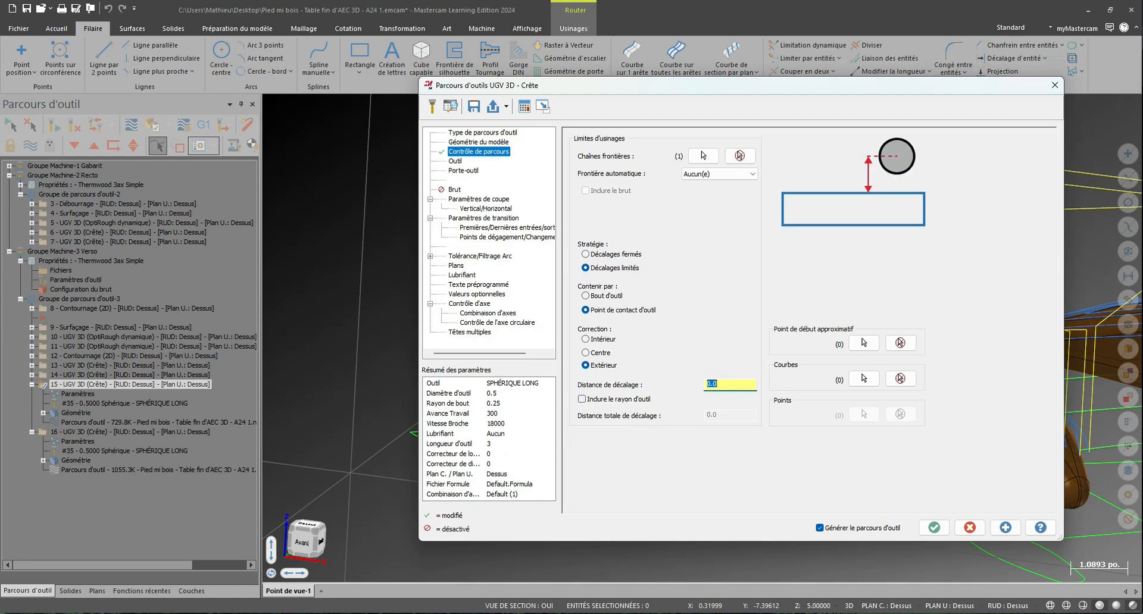
Step: Set the first Crête copy's minimum Z depth to 1.5, paste in its maximum depth and regenerate the toolpath
{"action": "left_click", "coordinate": [500, 208]}
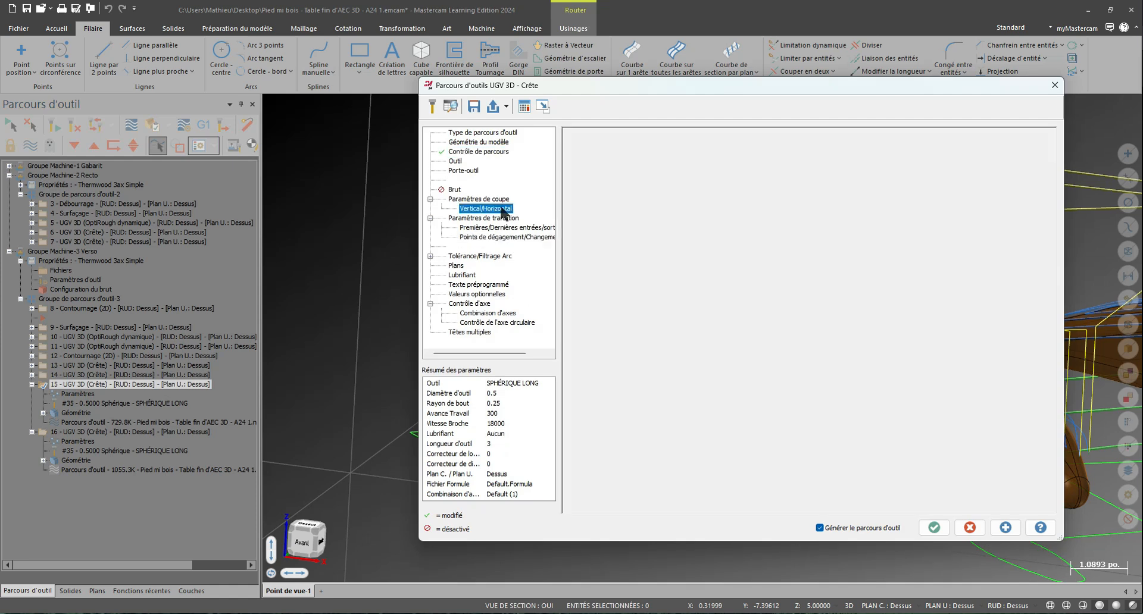
{"action": "double_click", "coordinate": [709, 250]}
{"action": "type", "text": "1.5"}
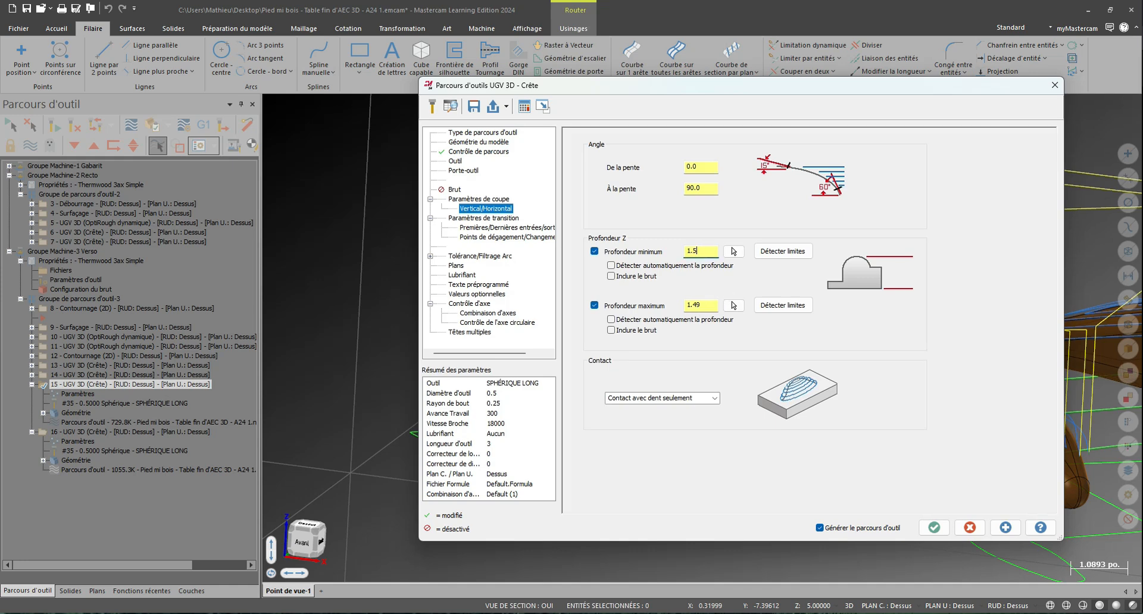
{"action": "left_click_drag", "start_coordinate": [704, 306], "coordinate": [550, 296]}
{"action": "key", "text": "ctrl+v"}
{"action": "left_click", "coordinate": [932, 527]}
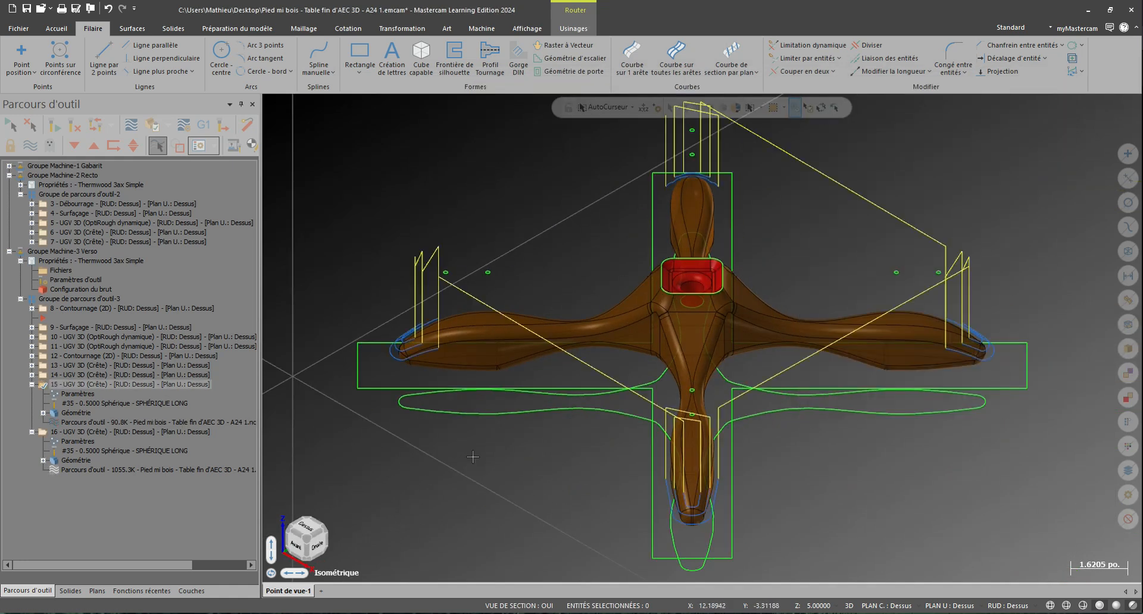
Step: Compare the toolpaths of both new Crête operations and examine the first copy's passes around the arm ends
{"action": "left_click", "coordinate": [98, 430], "text": "ctrl"}
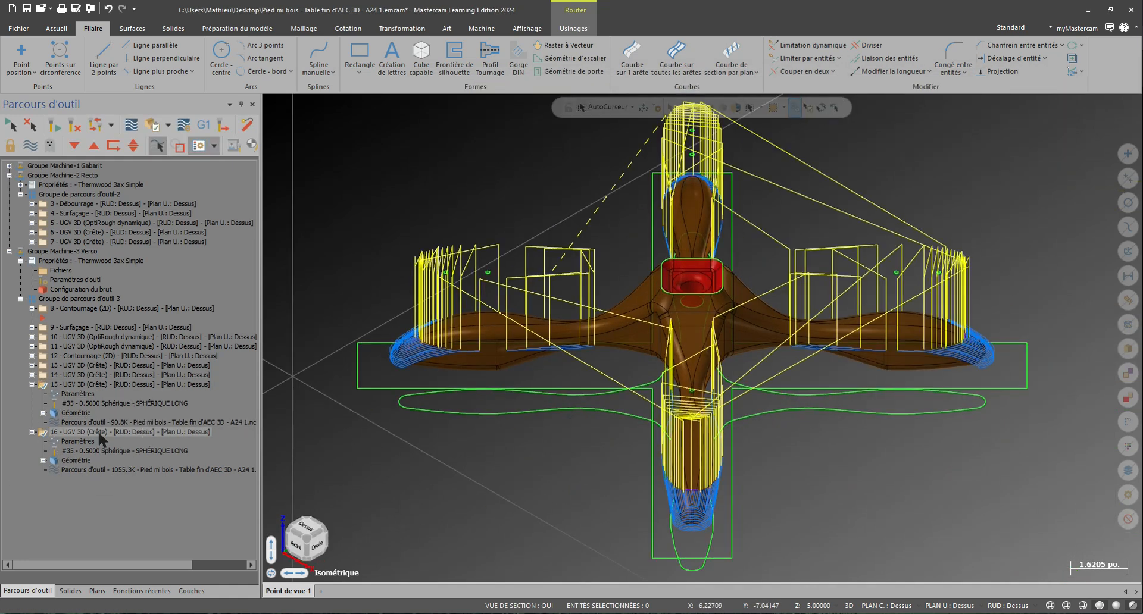
{"action": "left_click", "coordinate": [131, 385]}
{"action": "scroll", "coordinate": [520, 343], "scroll_direction": "up", "scroll_amount": 4}
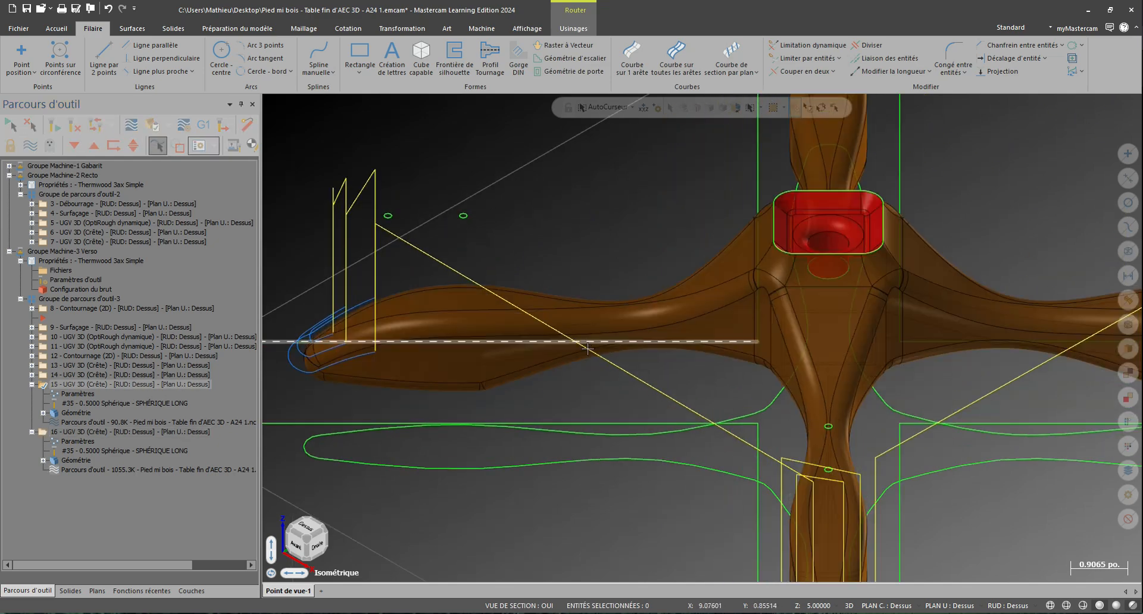
{"action": "middle_click_drag", "start_coordinate": [576, 383], "coordinate": [381, 280]}
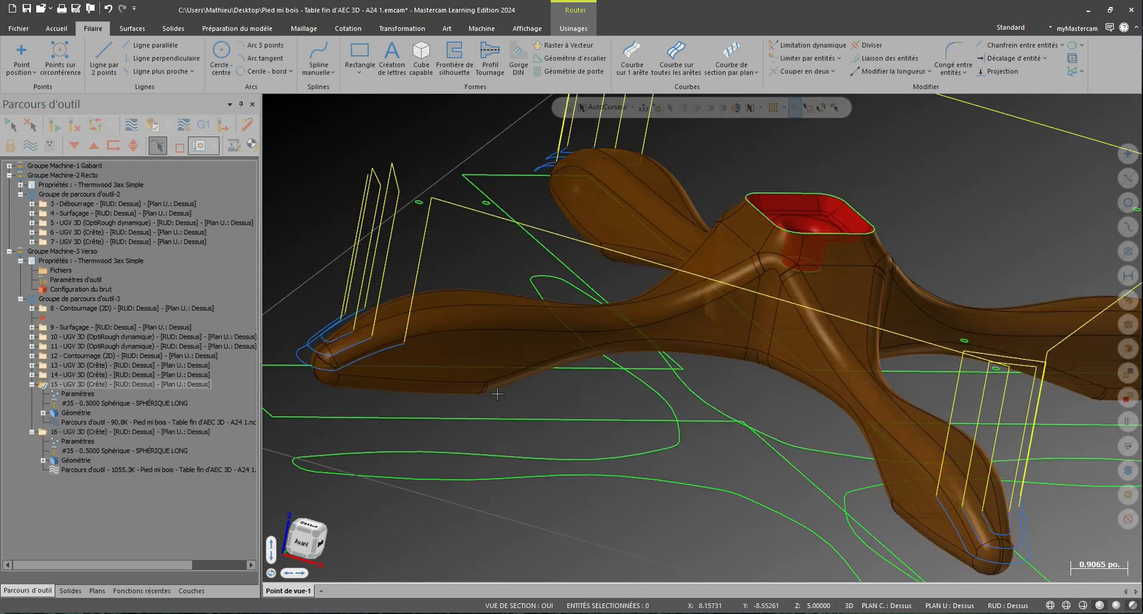
{"action": "scroll", "coordinate": [359, 278], "scroll_direction": "up", "scroll_amount": 2}
{"action": "scroll", "coordinate": [335, 345], "scroll_direction": "down", "scroll_amount": 2}
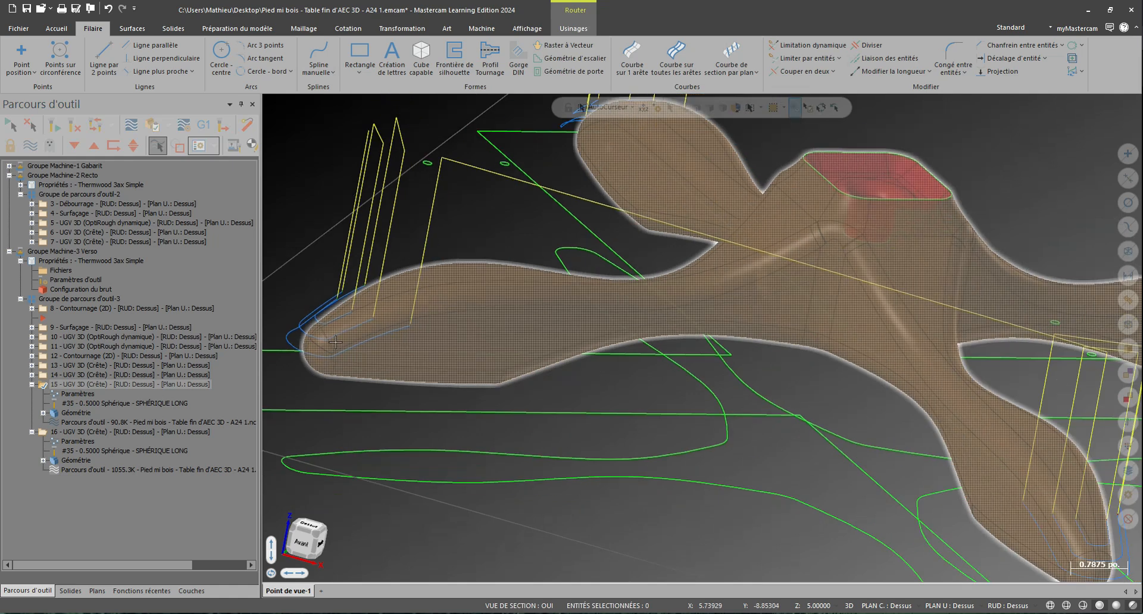
{"action": "scroll", "coordinate": [335, 345], "scroll_direction": "down", "scroll_amount": 3}
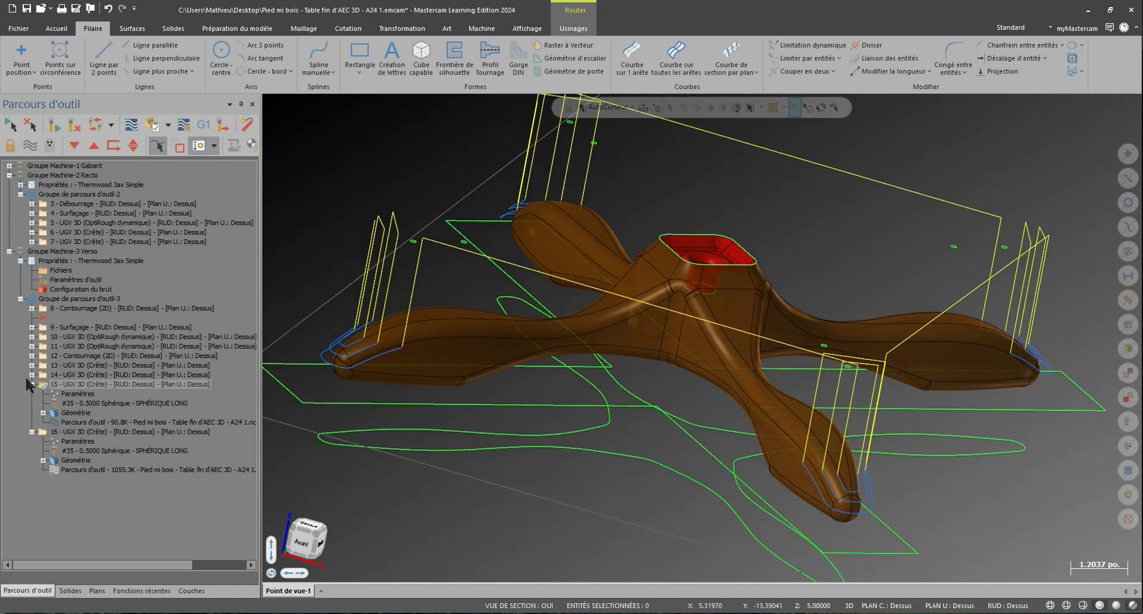
Step: Collapse both new Crête operations and open all the Verso operations in the simulator for verification
{"action": "left_click", "coordinate": [31, 385]}
{"action": "left_click", "coordinate": [32, 394]}
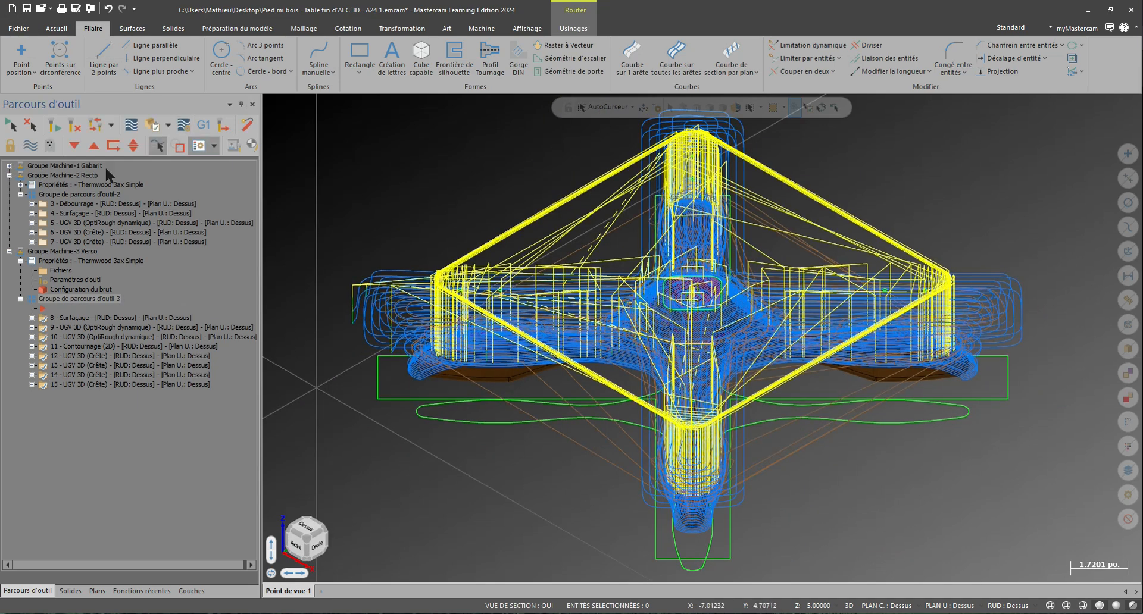
{"action": "left_click", "coordinate": [148, 131]}
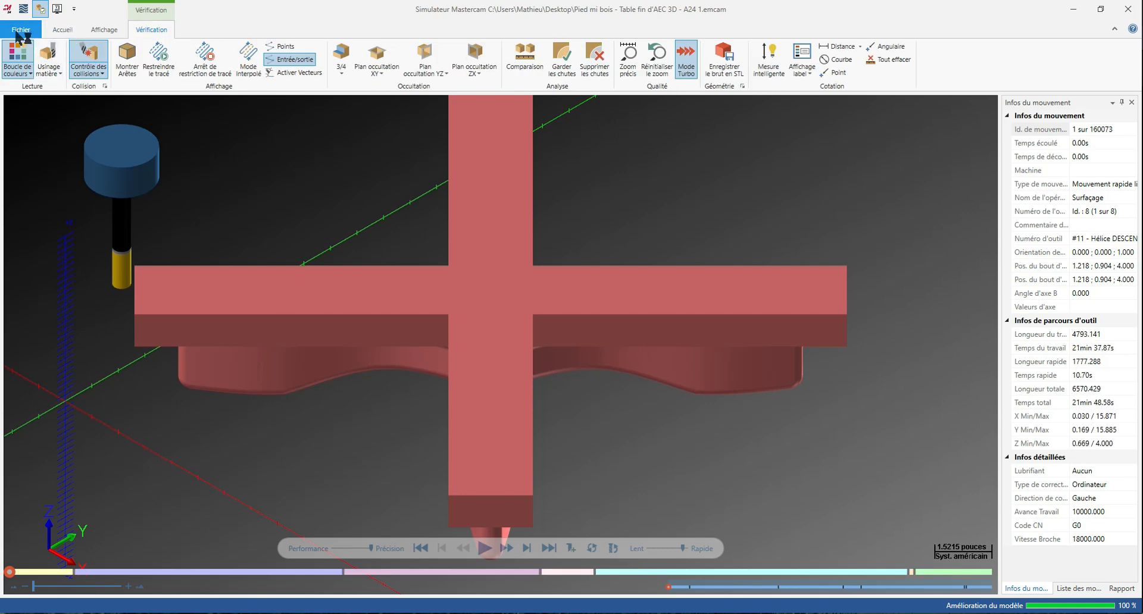
Step: Play the Verso machining simulation operation by operation through to the end of the last Crête
{"action": "left_click", "coordinate": [484, 549]}
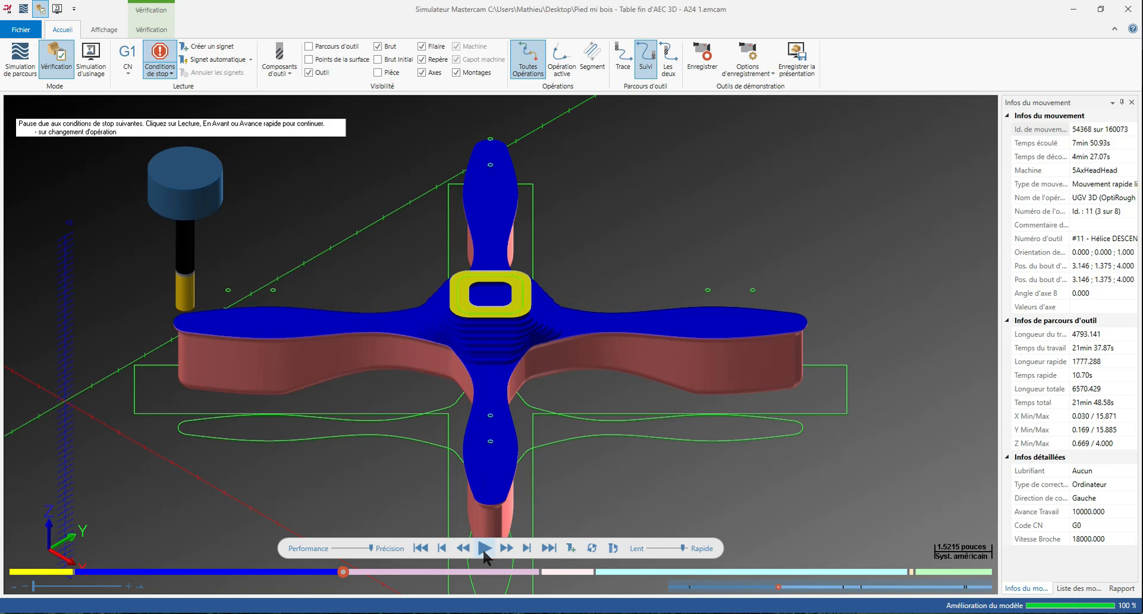
{"action": "left_click", "coordinate": [484, 553]}
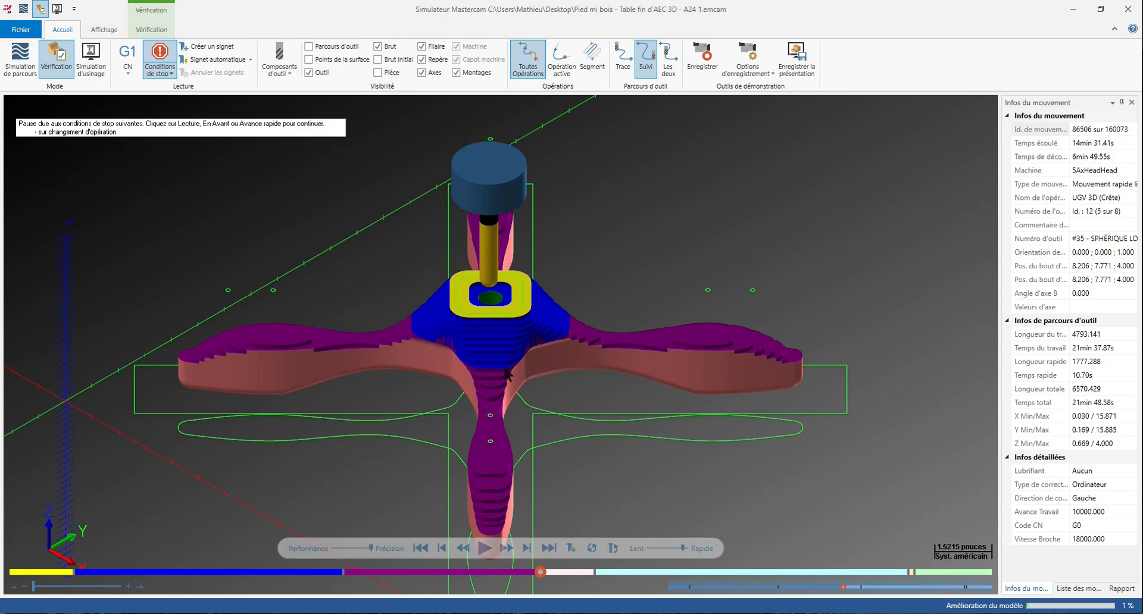
{"action": "left_click", "coordinate": [487, 551]}
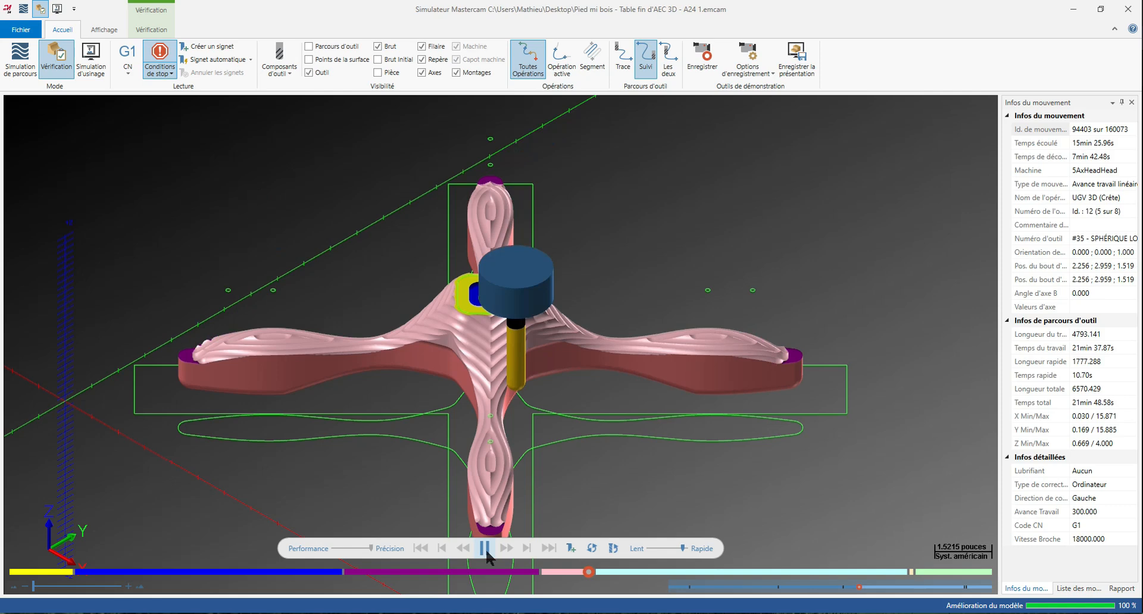
{"action": "left_click", "coordinate": [486, 552]}
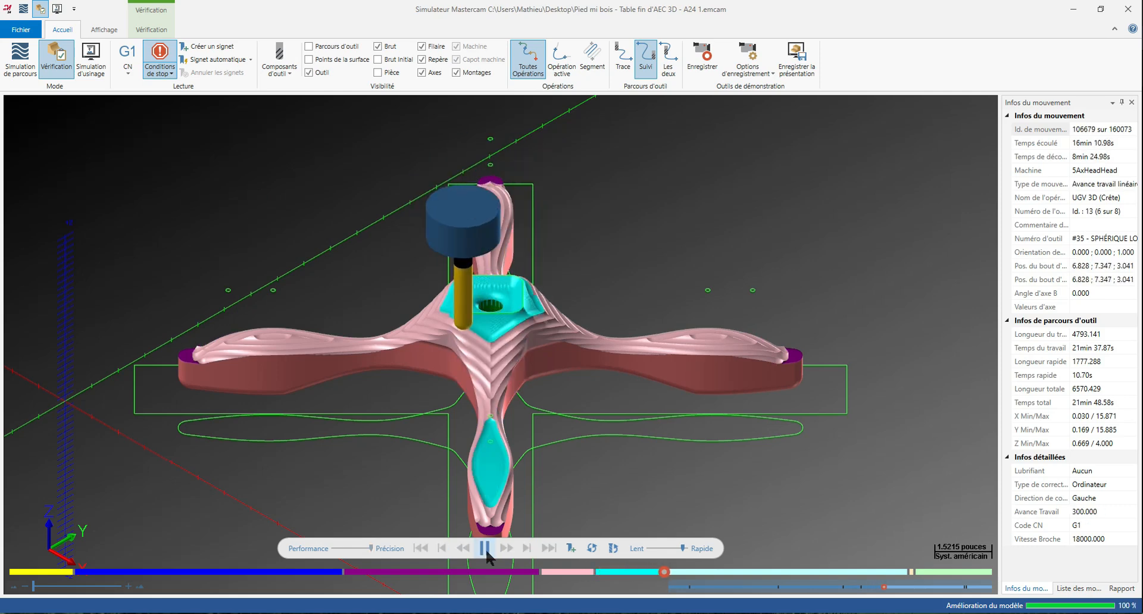
{"action": "left_click", "coordinate": [486, 552]}
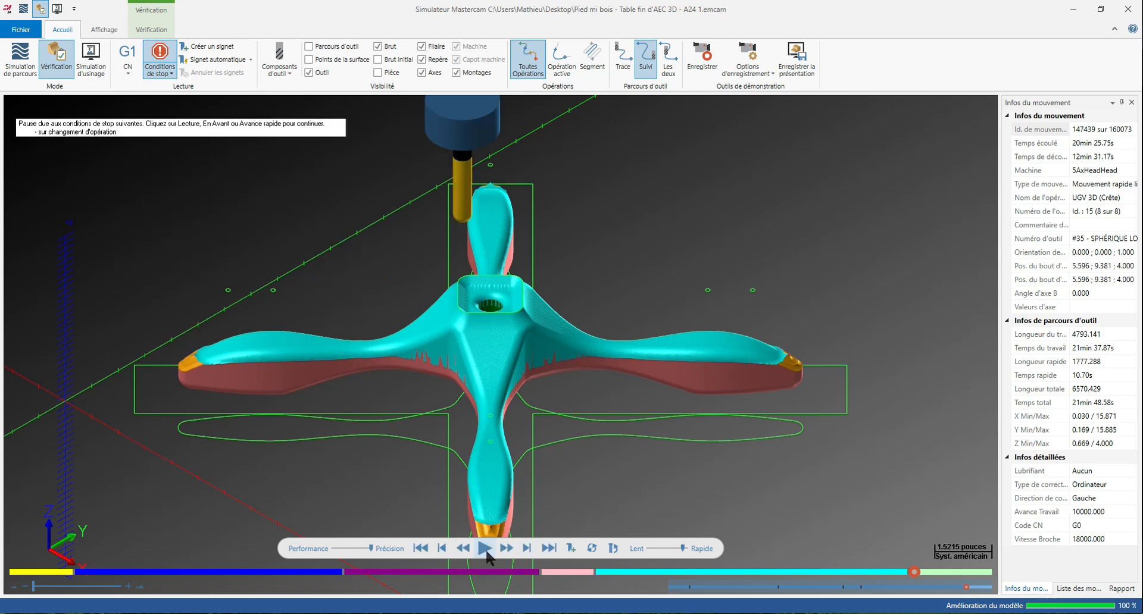
{"action": "left_click", "coordinate": [485, 549]}
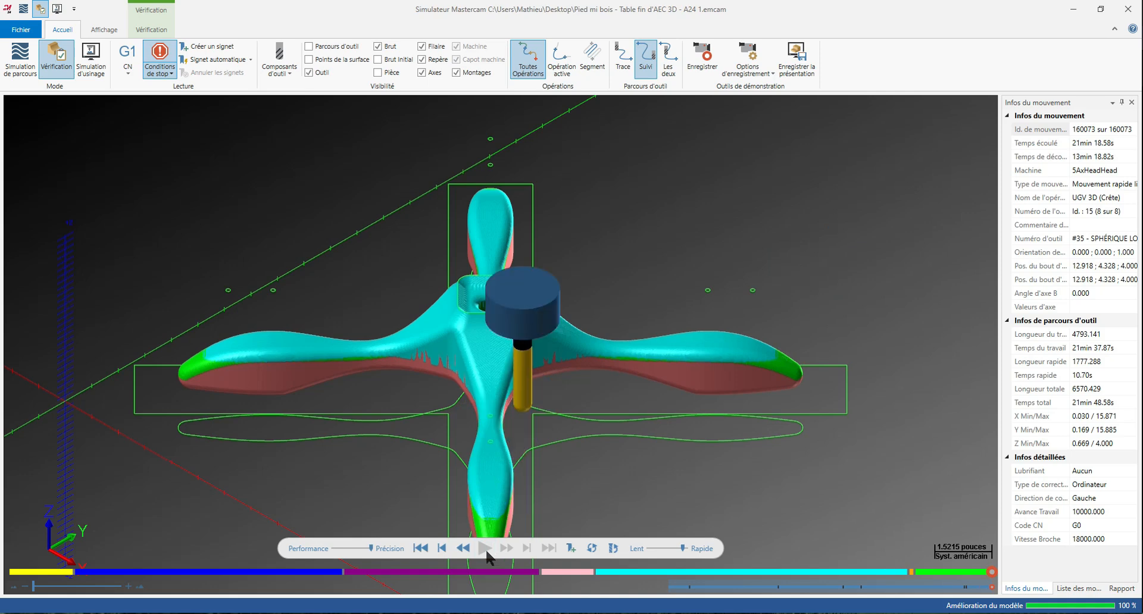
Step: Examine the simulated leg's finished arms and centre from an angled view and fit it to the window
{"action": "middle_click_drag", "start_coordinate": [452, 467], "coordinate": [544, 417]}
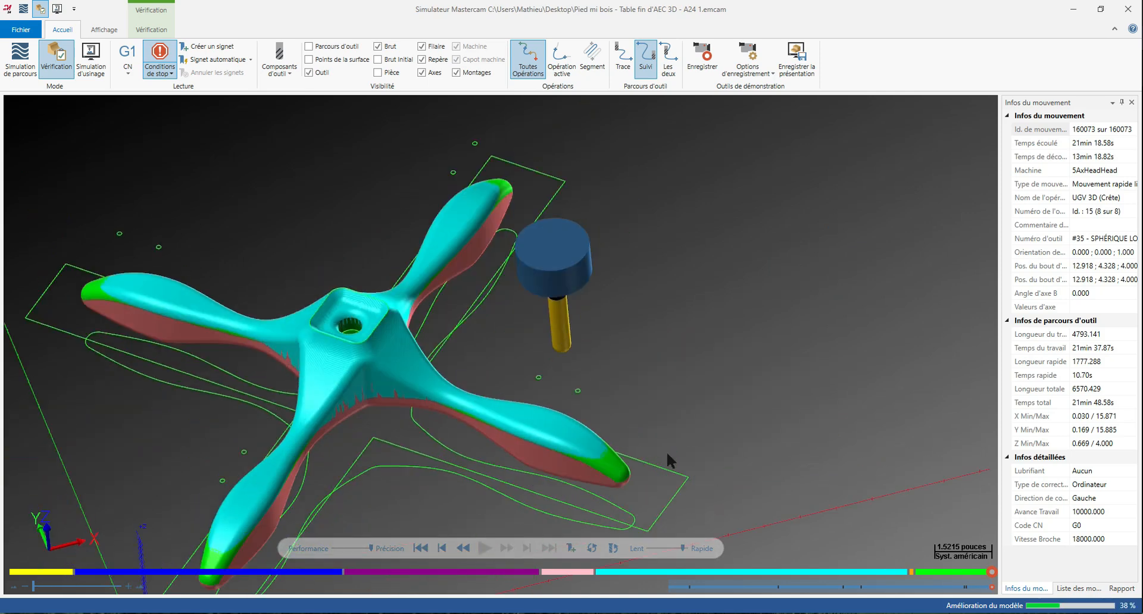
{"action": "middle_click_drag", "start_coordinate": [667, 457], "coordinate": [513, 386]}
{"action": "right_click", "coordinate": [524, 410]}
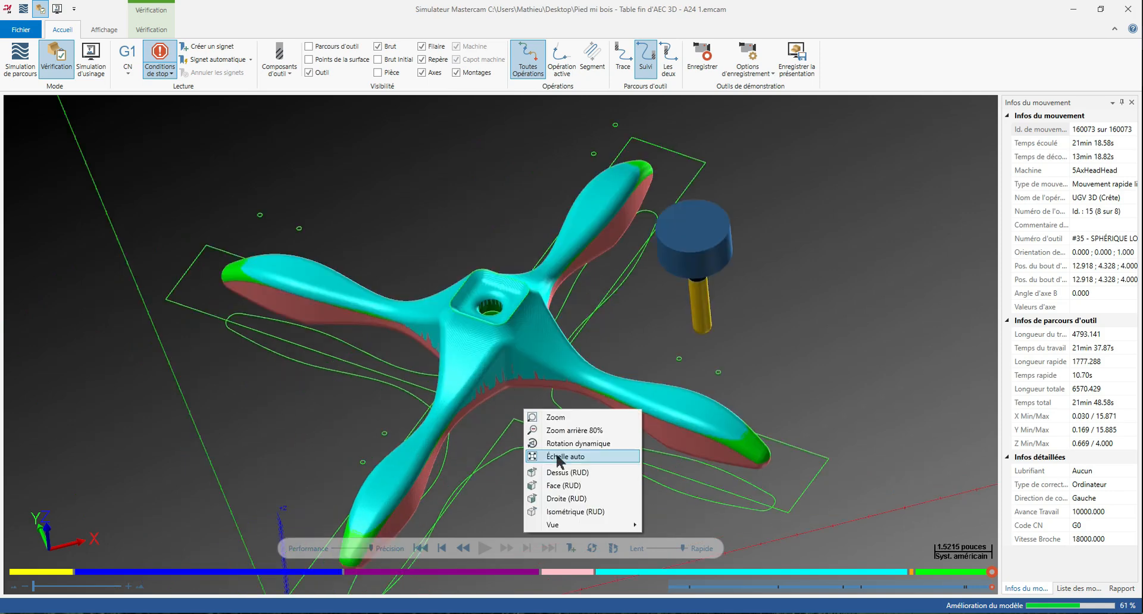
{"action": "left_click", "coordinate": [563, 457]}
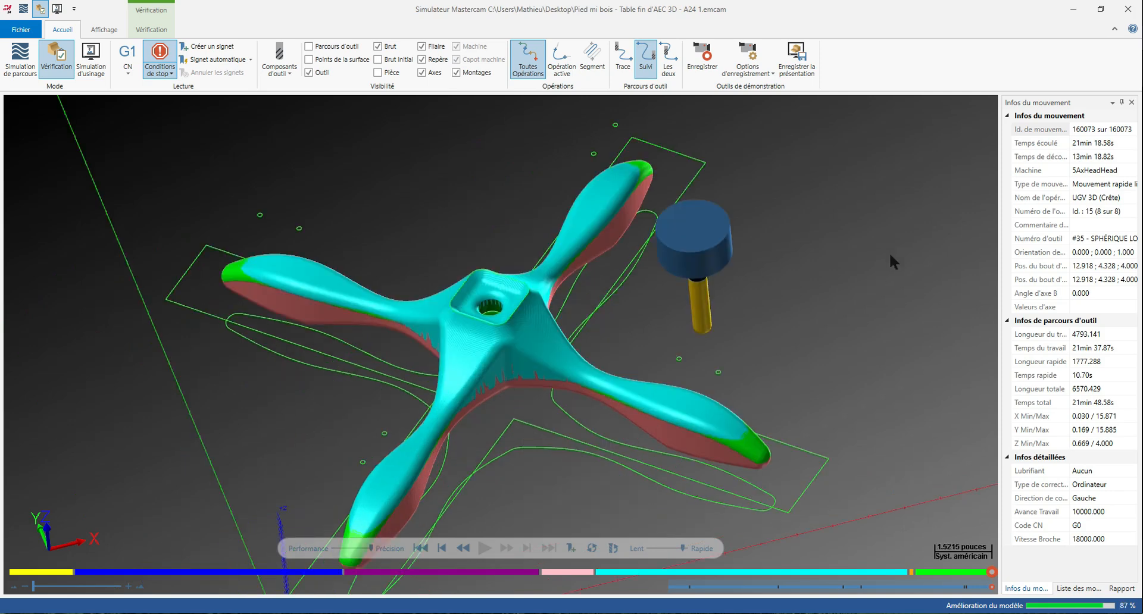
Step: Examine the simulated leg's centre recess, bore and arm sides up close, starting from the isometric view
{"action": "right_click", "coordinate": [893, 307]}
{"action": "left_click", "coordinate": [928, 394]}
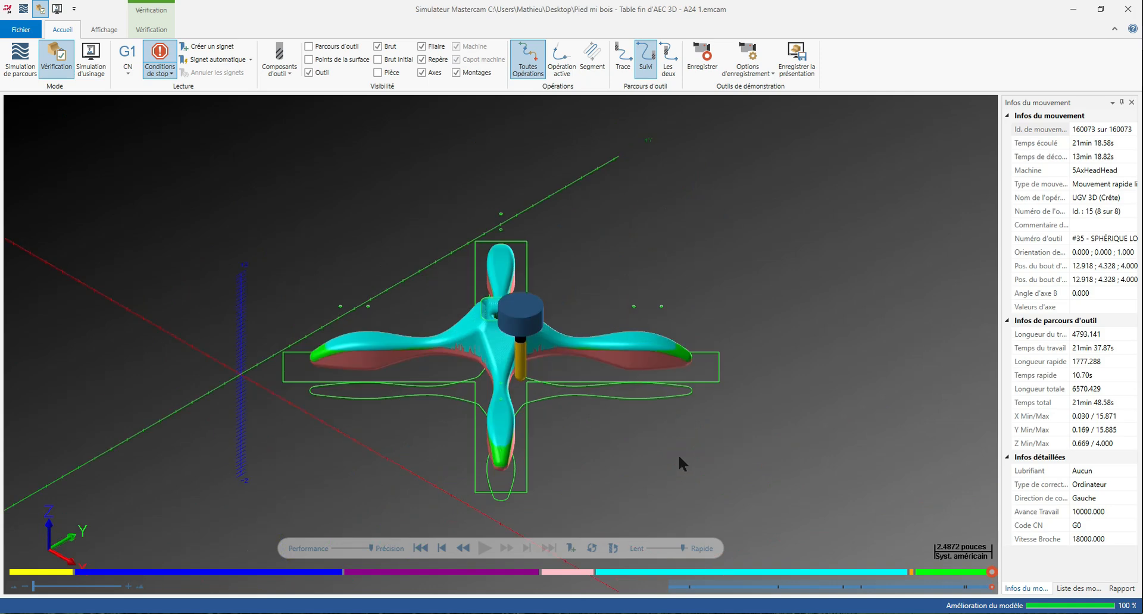
{"action": "right_click", "coordinate": [680, 457]}
{"action": "left_click", "coordinate": [728, 505]}
{"action": "mouse_move", "coordinate": [459, 372]}
{"action": "middle_mouse_down"}
{"action": "mouse_move", "coordinate": [475, 348]}
{"action": "mouse_move", "coordinate": [504, 339]}
{"action": "mouse_move", "coordinate": [614, 358]}
{"action": "mouse_move", "coordinate": [584, 333]}
{"action": "mouse_move", "coordinate": [471, 382]}
{"action": "middle_mouse_up"}
{"action": "scroll", "coordinate": [606, 335], "scroll_direction": "up", "scroll_amount": 3}
{"action": "scroll", "coordinate": [470, 382], "scroll_direction": "down", "scroll_amount": 2}
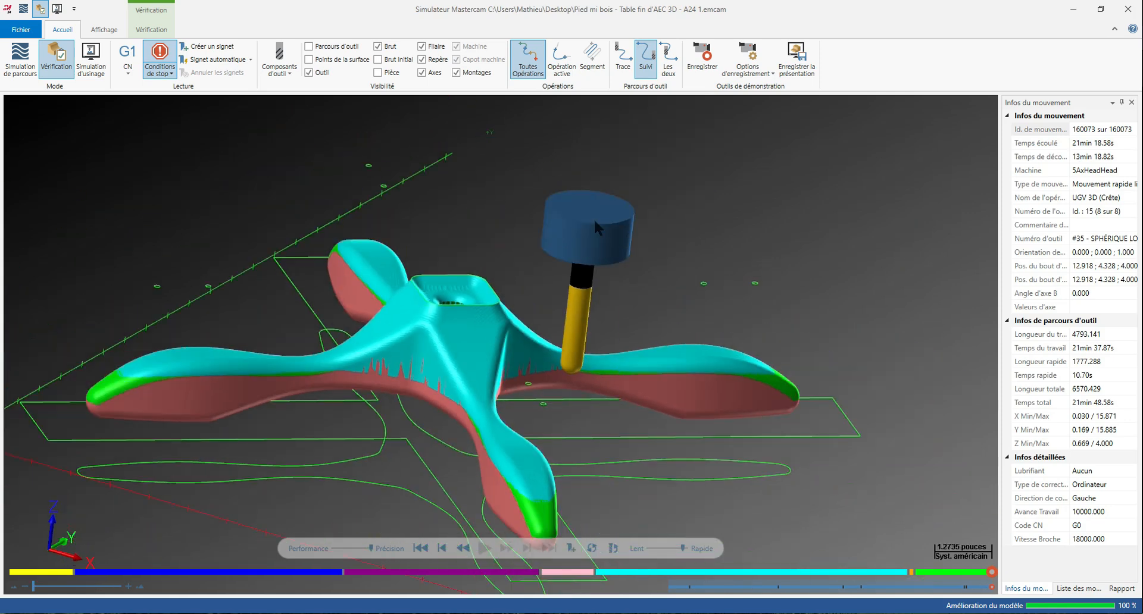
{"action": "scroll", "coordinate": [448, 306], "scroll_direction": "up", "scroll_amount": 2}
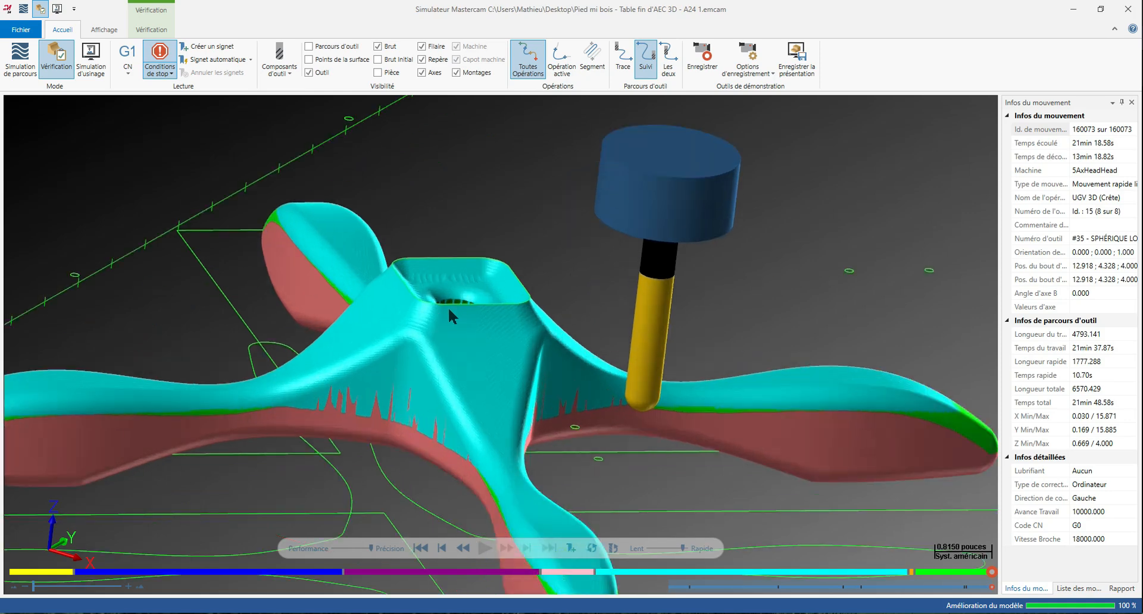
{"action": "middle_click_drag", "start_coordinate": [447, 306], "coordinate": [459, 319]}
{"action": "scroll", "coordinate": [611, 389], "scroll_direction": "up", "scroll_amount": 2}
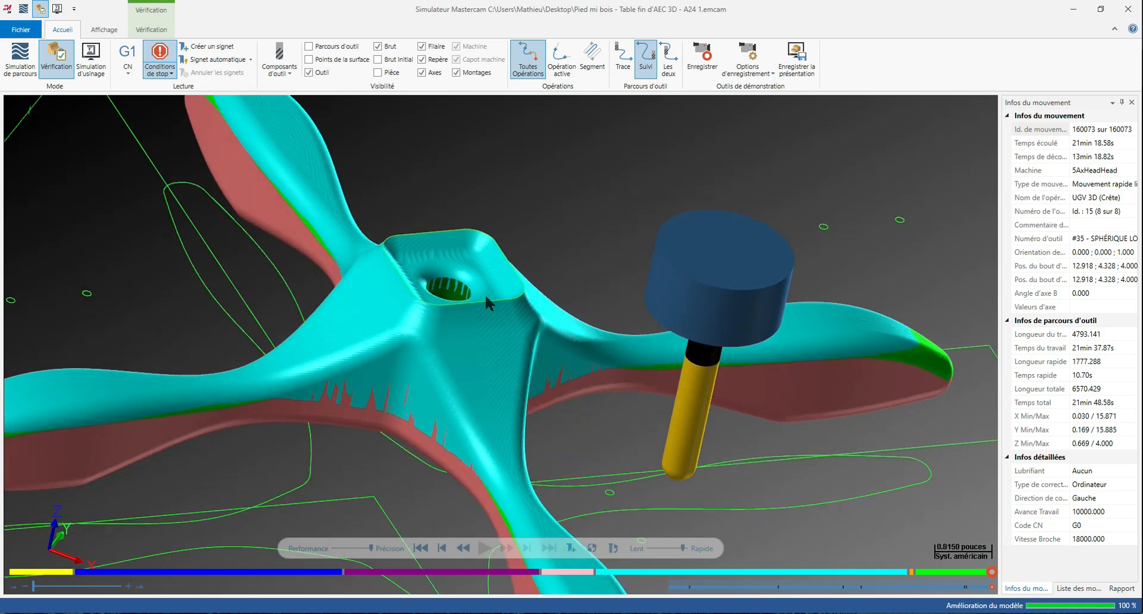
{"action": "scroll", "coordinate": [439, 337], "scroll_direction": "down", "scroll_amount": 3}
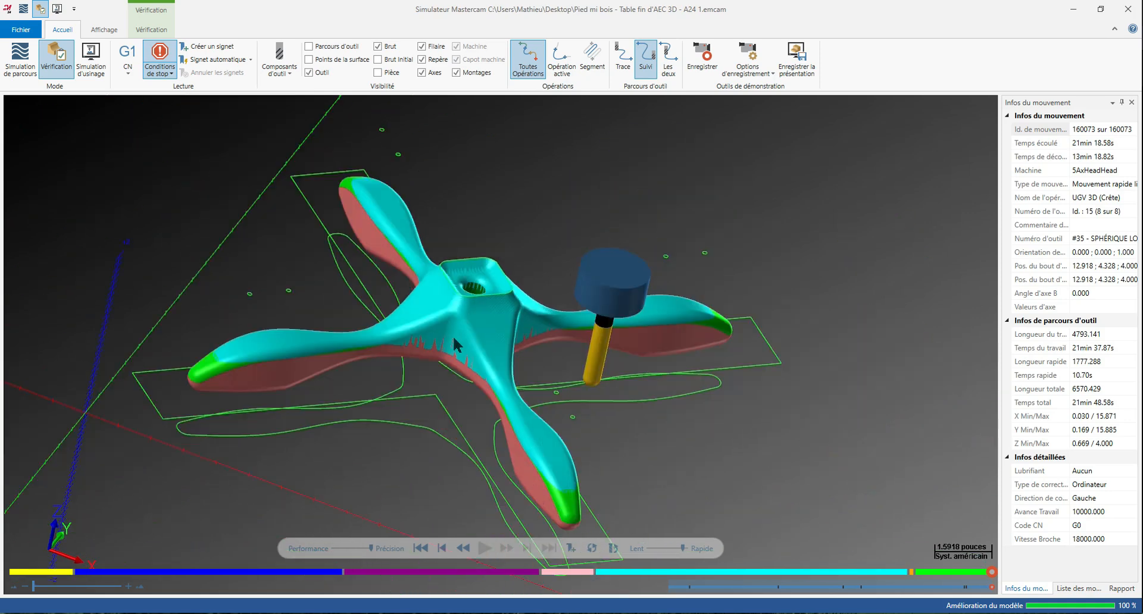
{"action": "middle_click_drag", "start_coordinate": [452, 334], "coordinate": [457, 296]}
Step: Restore the fitted isometric view of the simulated leg and close the simulator to return to the Mastercam part
{"action": "right_click", "coordinate": [478, 246]}
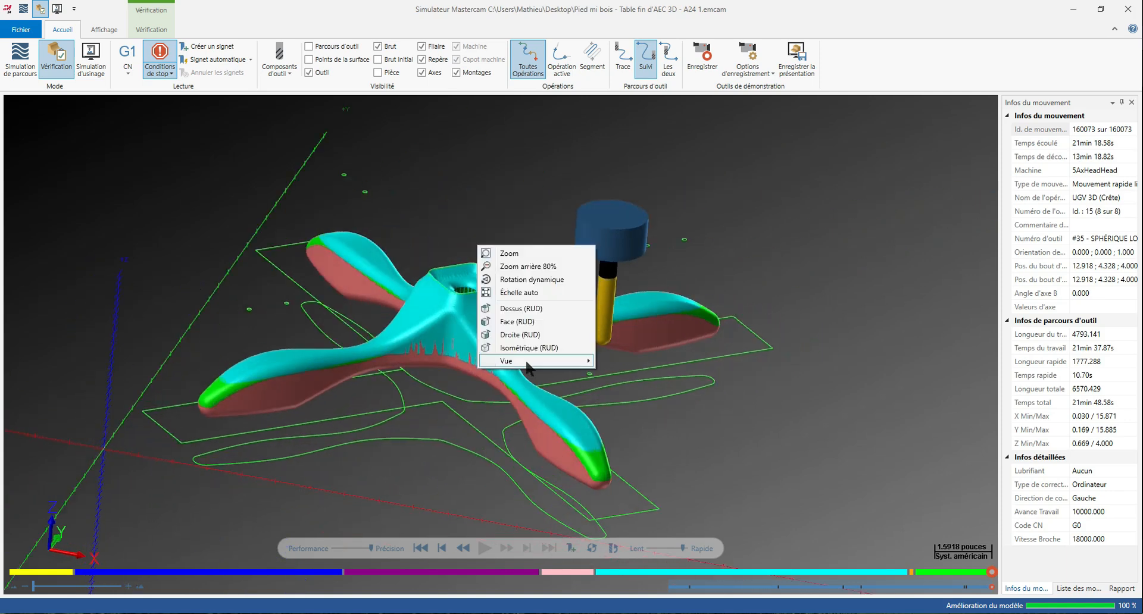
{"action": "left_click", "coordinate": [529, 349]}
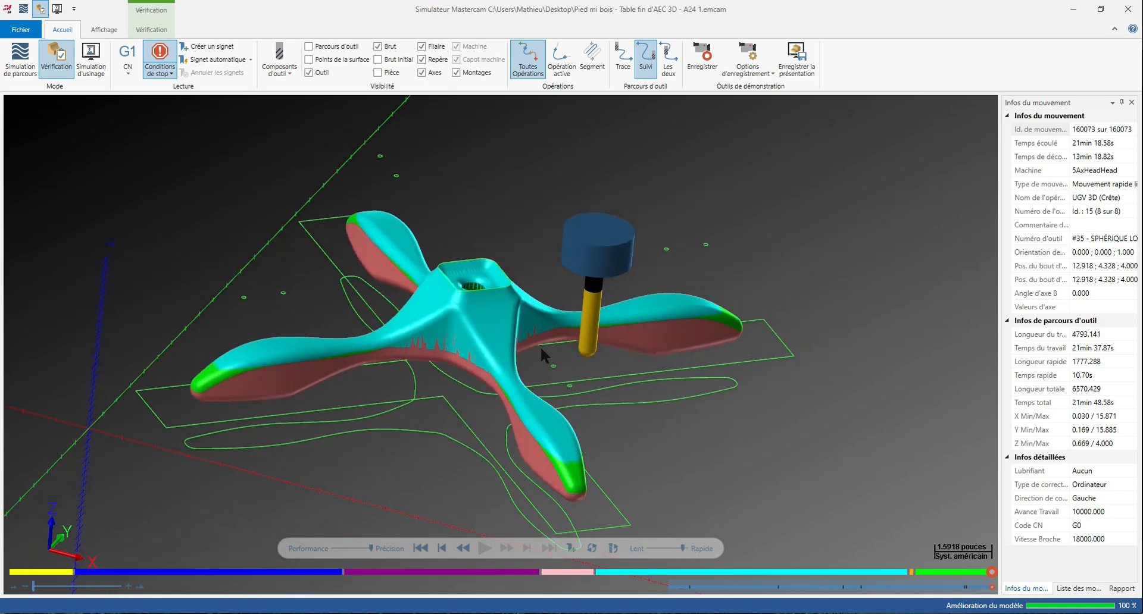
{"action": "right_click", "coordinate": [713, 178]}
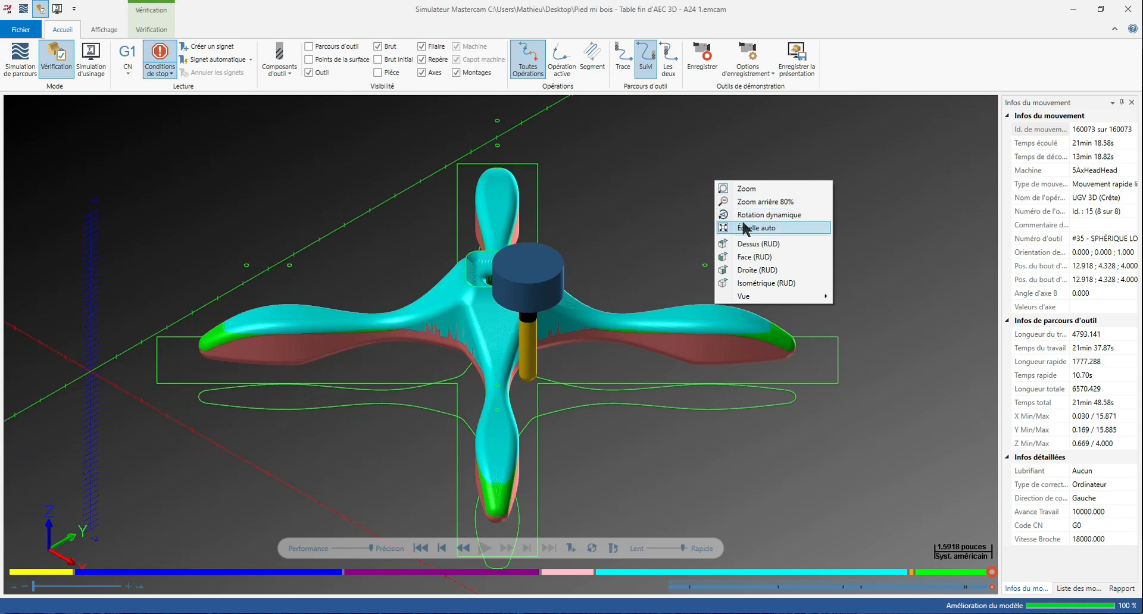
{"action": "left_click", "coordinate": [747, 223]}
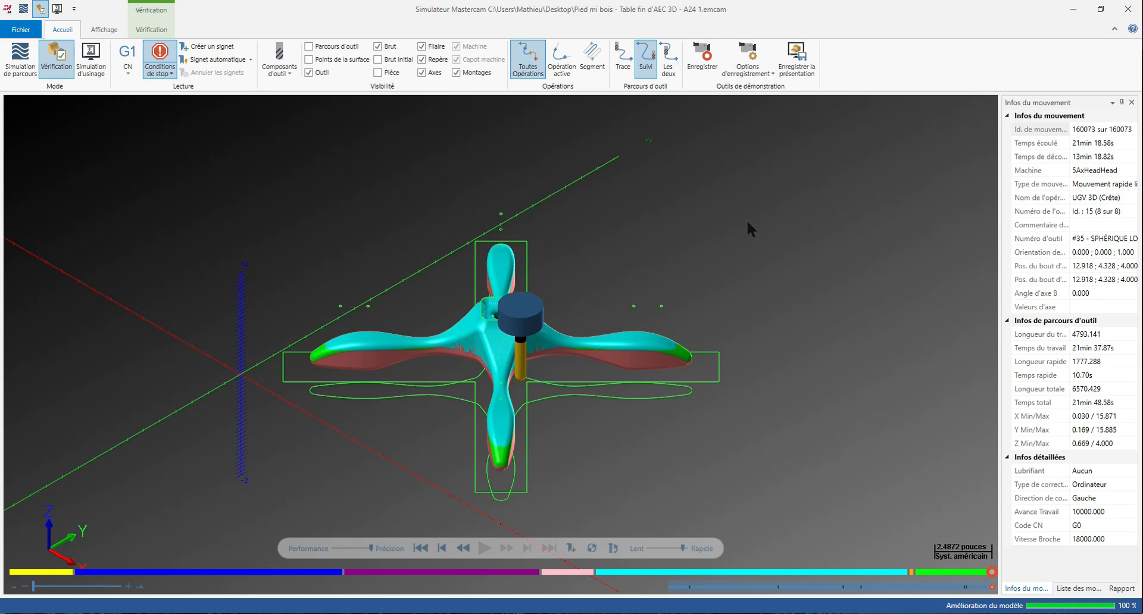
{"action": "left_click", "coordinate": [1136, 16]}
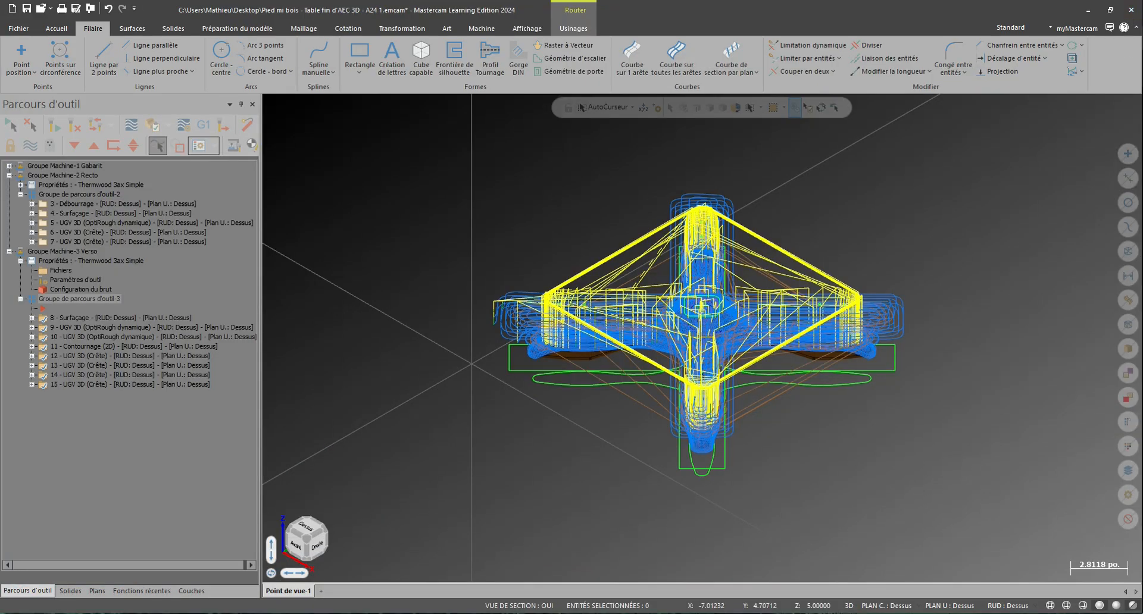